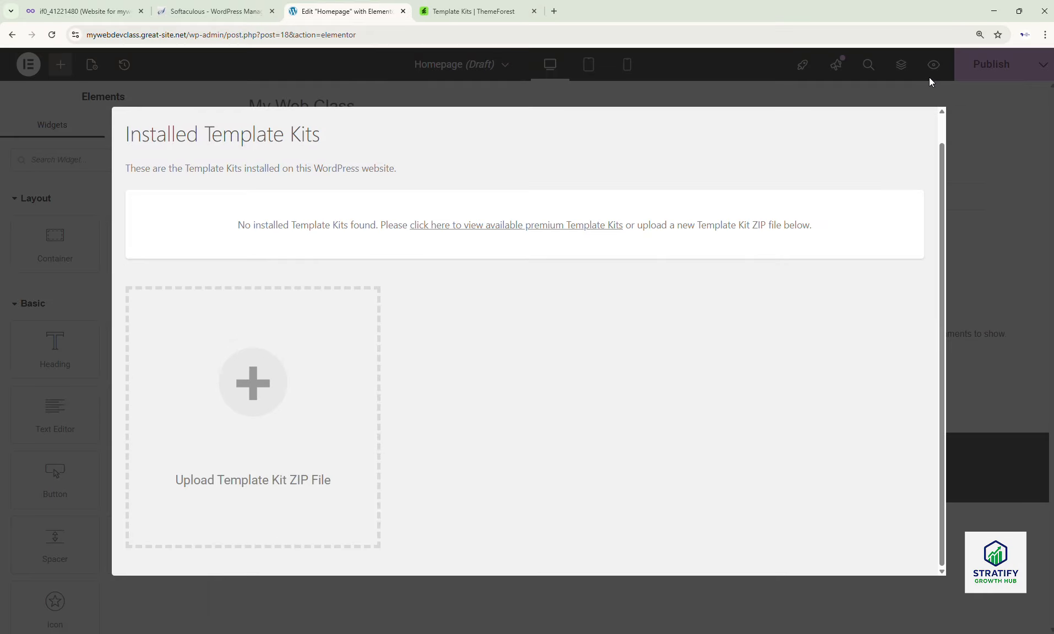
# - Close the Installed Template Kits window, open the purple S template library from the page canvas and browse its page templates
pyautogui.click(1006, 142)
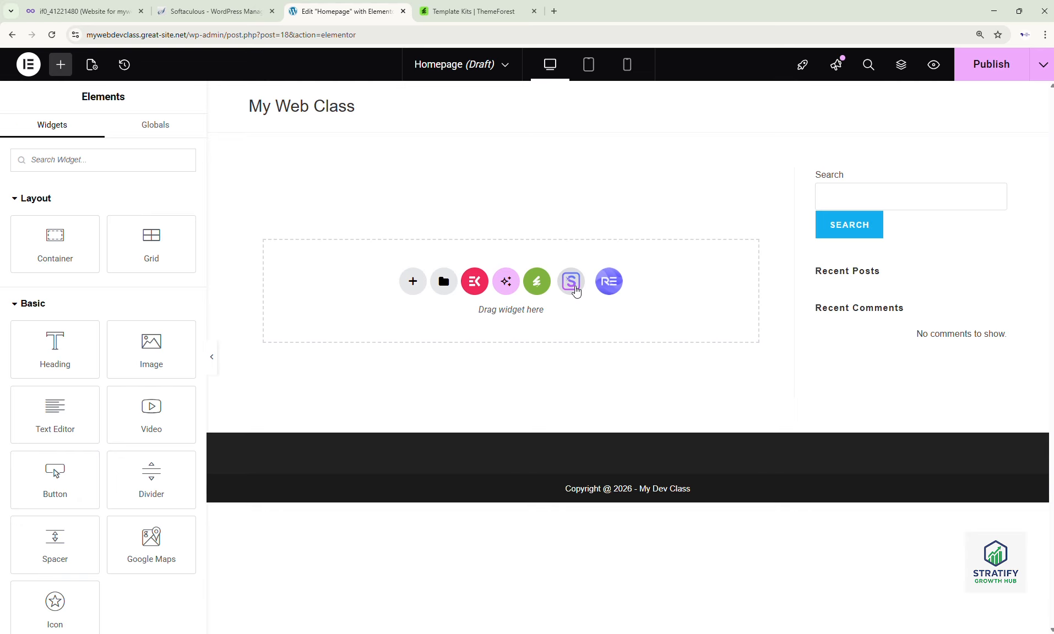
pyautogui.click(575, 290)
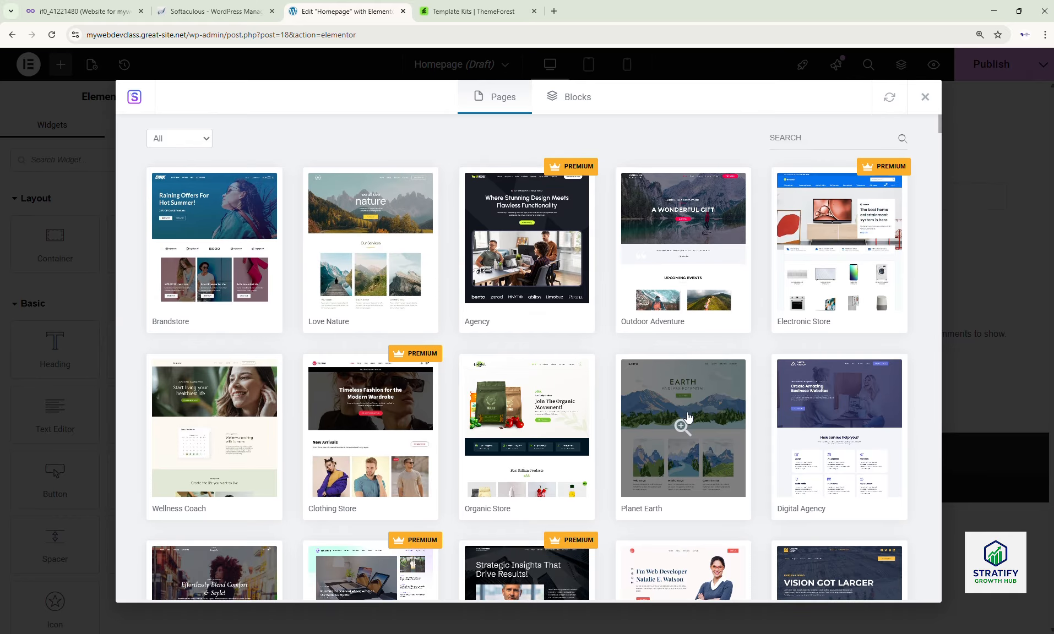
pyautogui.scroll(-4, 685, 419)
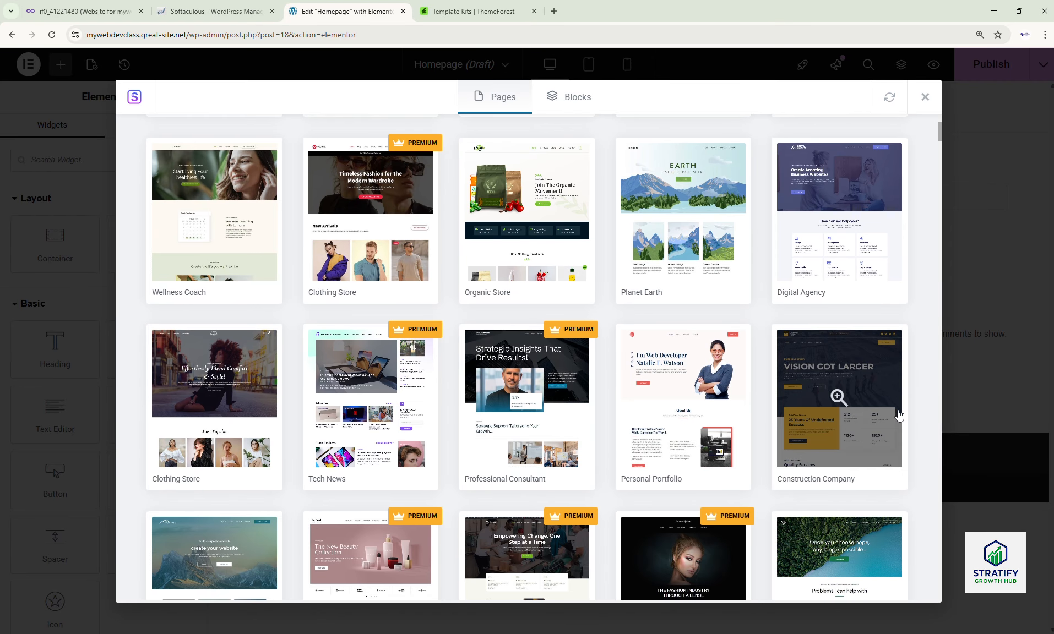
pyautogui.scroll(-2, 857, 414)
pyautogui.scroll(-3, 858, 414)
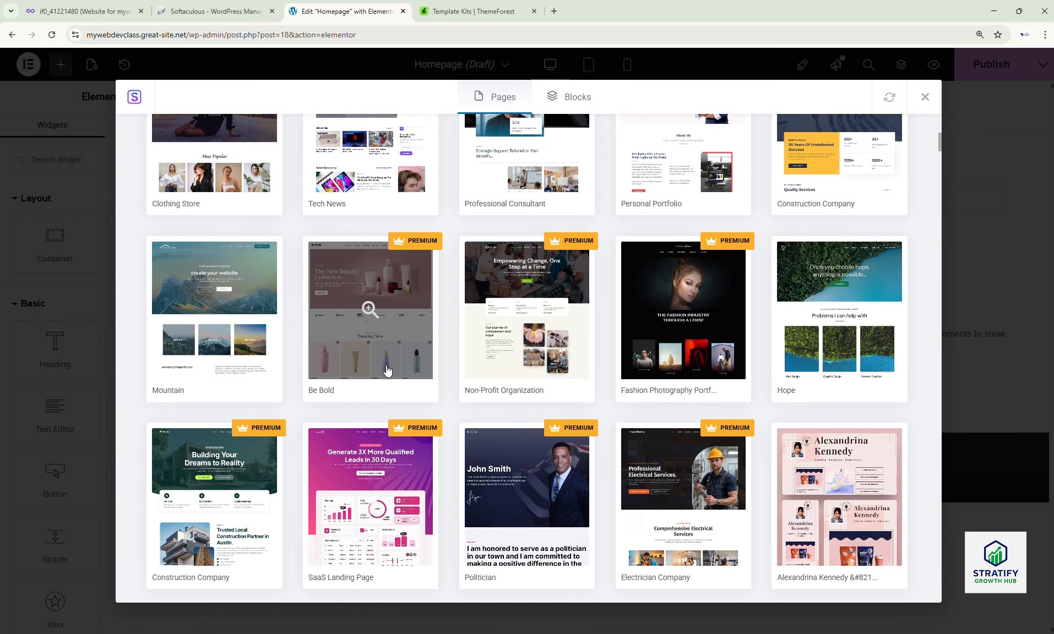
pyautogui.scroll(3, 442, 375)
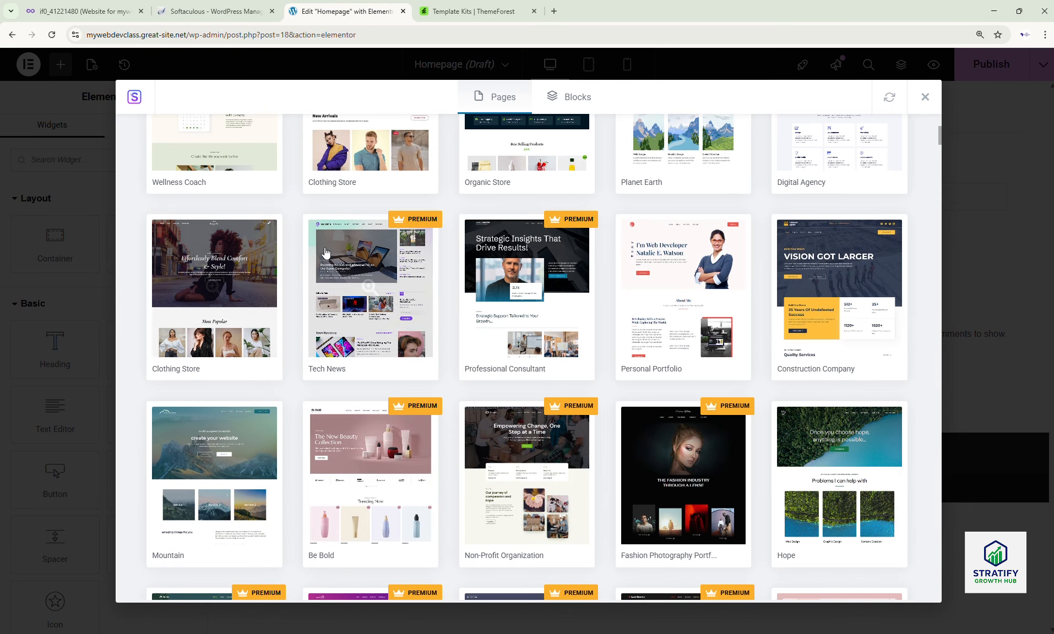
pyautogui.scroll(-5, 365, 470)
# - Filter the page templates to Free and look through the filtered designs
pyautogui.scroll(10, 433, 515)
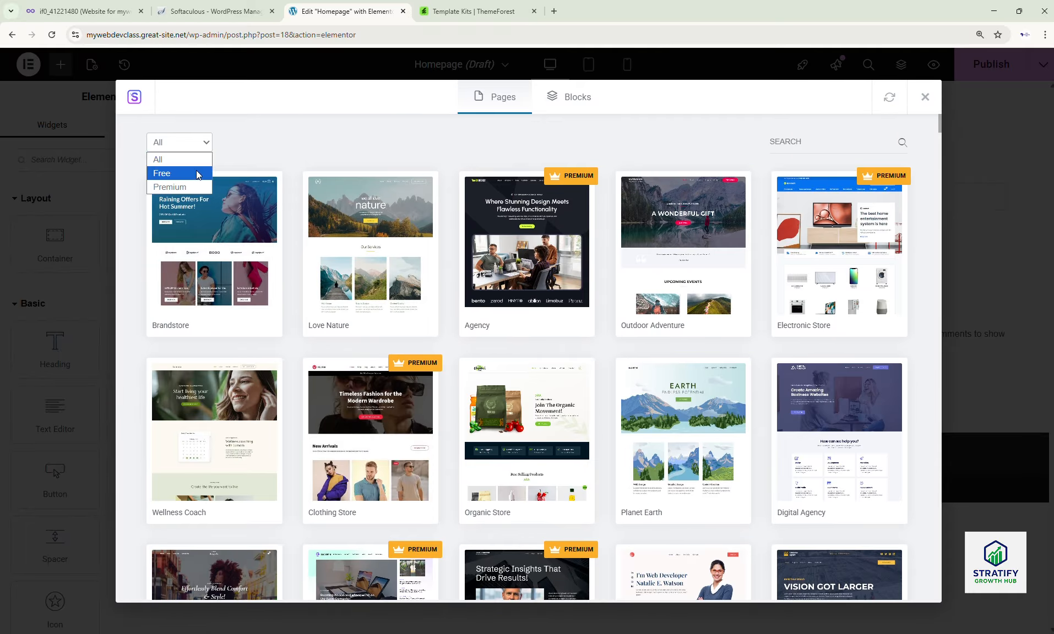
pyautogui.click(196, 173)
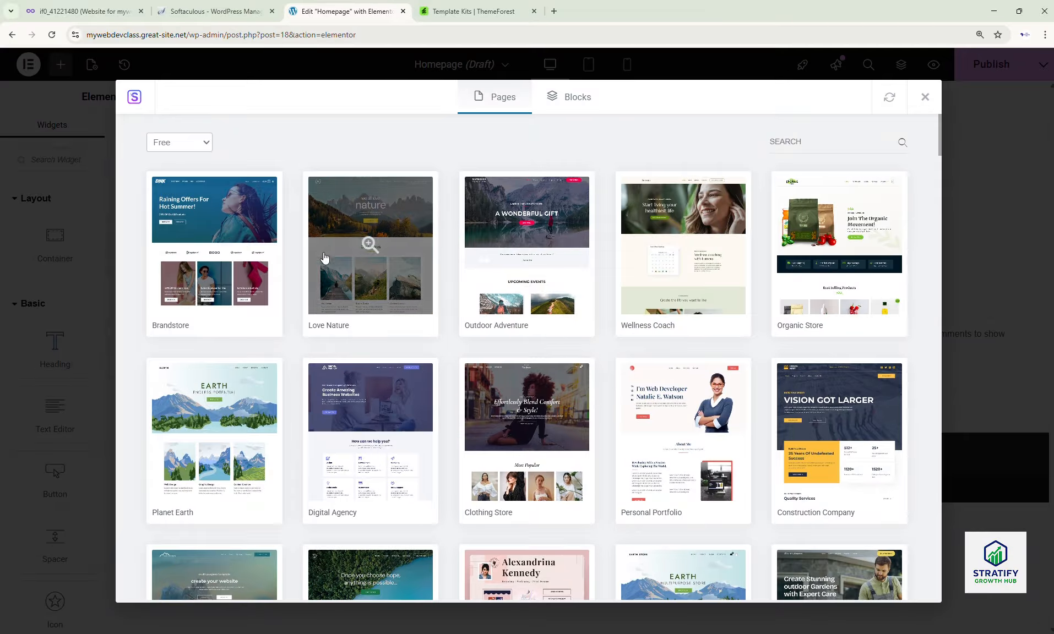
pyautogui.scroll(-4, 757, 452)
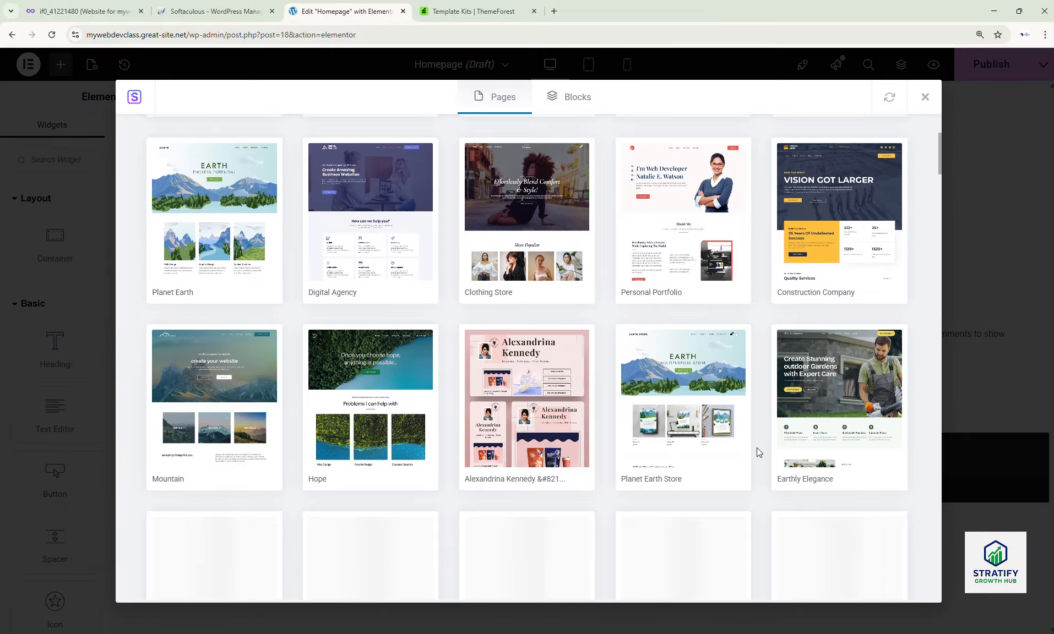
pyautogui.scroll(-5, 756, 448)
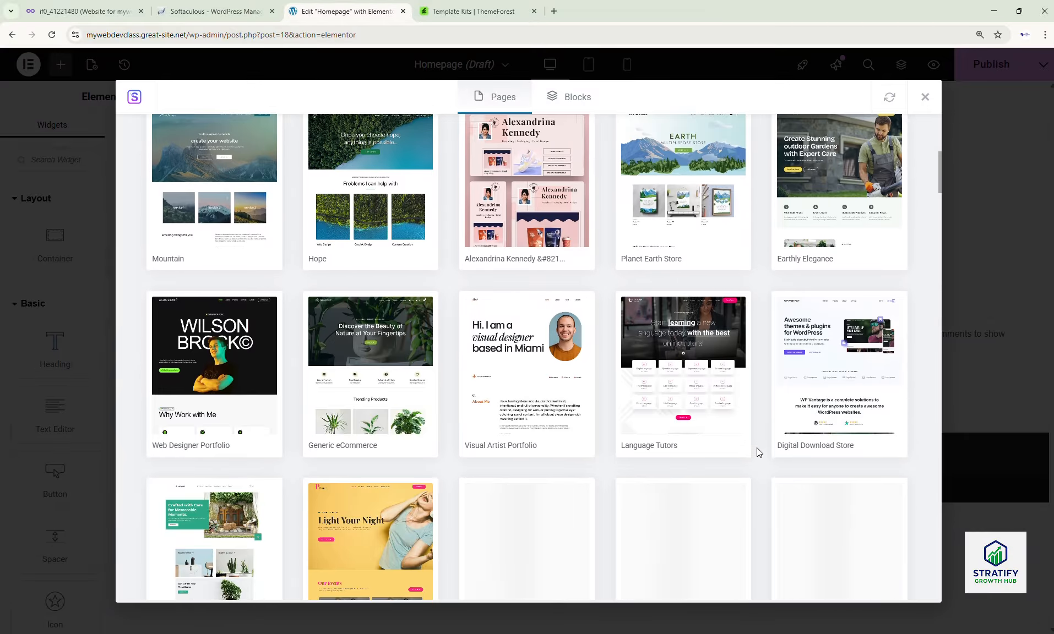
pyautogui.scroll(6, 756, 447)
pyautogui.scroll(3, 756, 446)
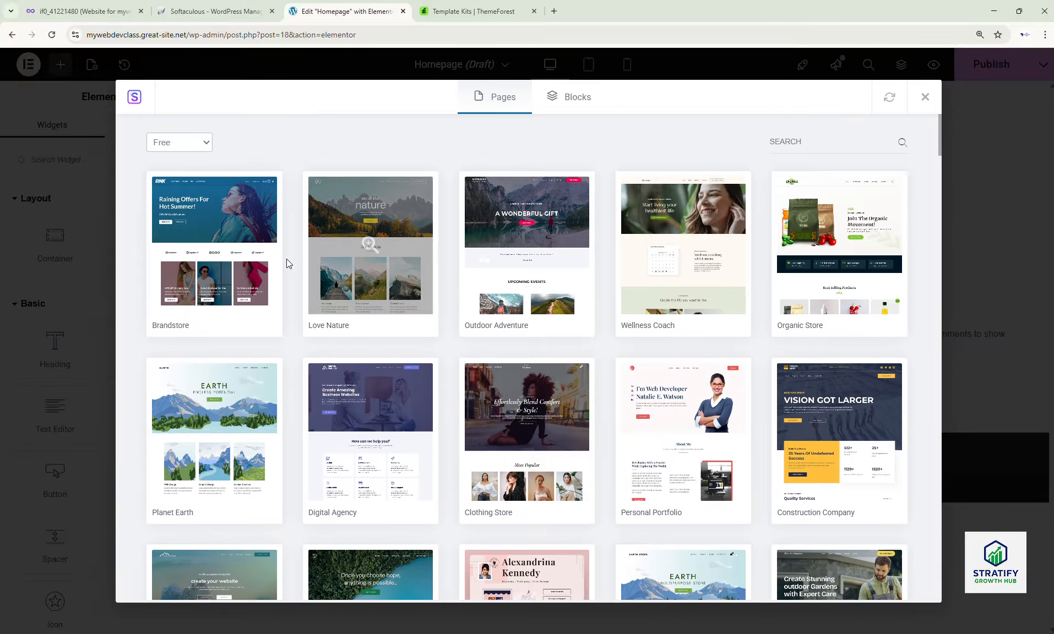
# - Preview the full Home page of the Brandstore template, then close the template library
pyautogui.click(208, 246)
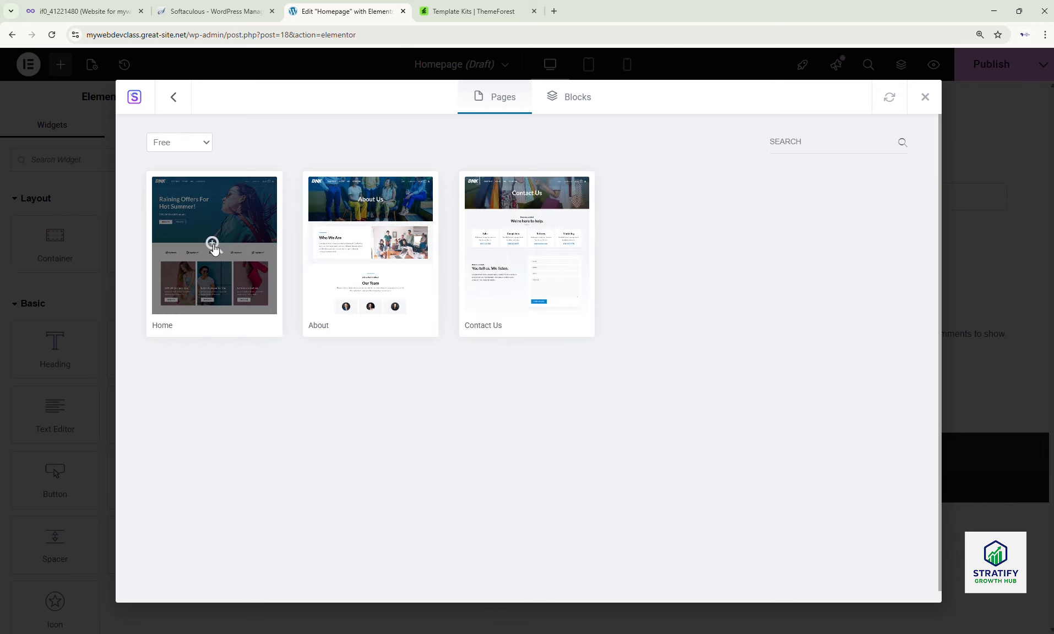
pyautogui.click(212, 244)
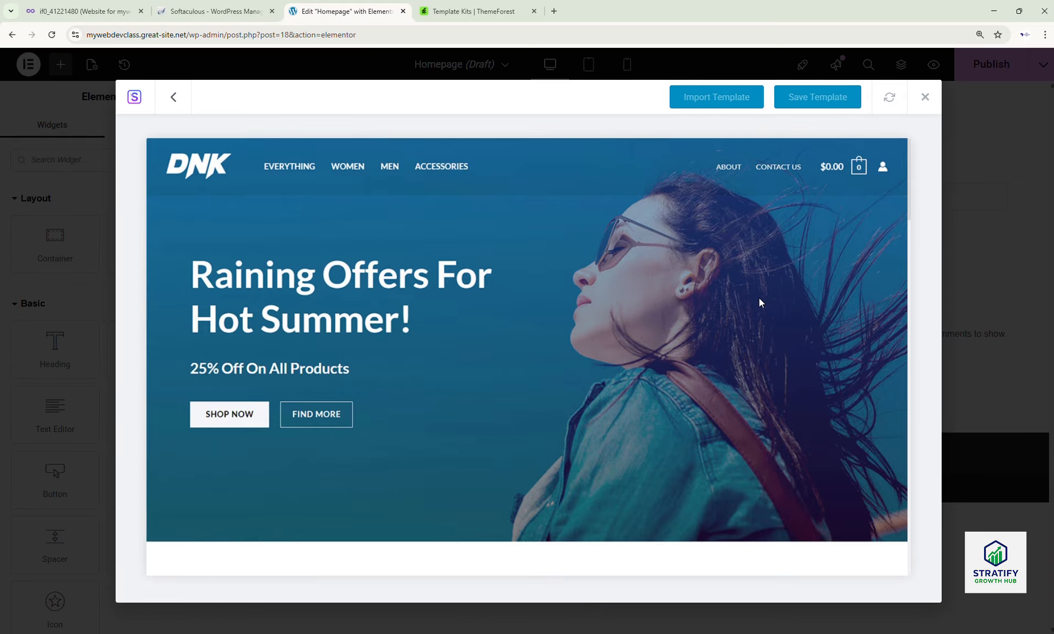
pyautogui.scroll(-8, 760, 302)
pyautogui.scroll(-10, 760, 302)
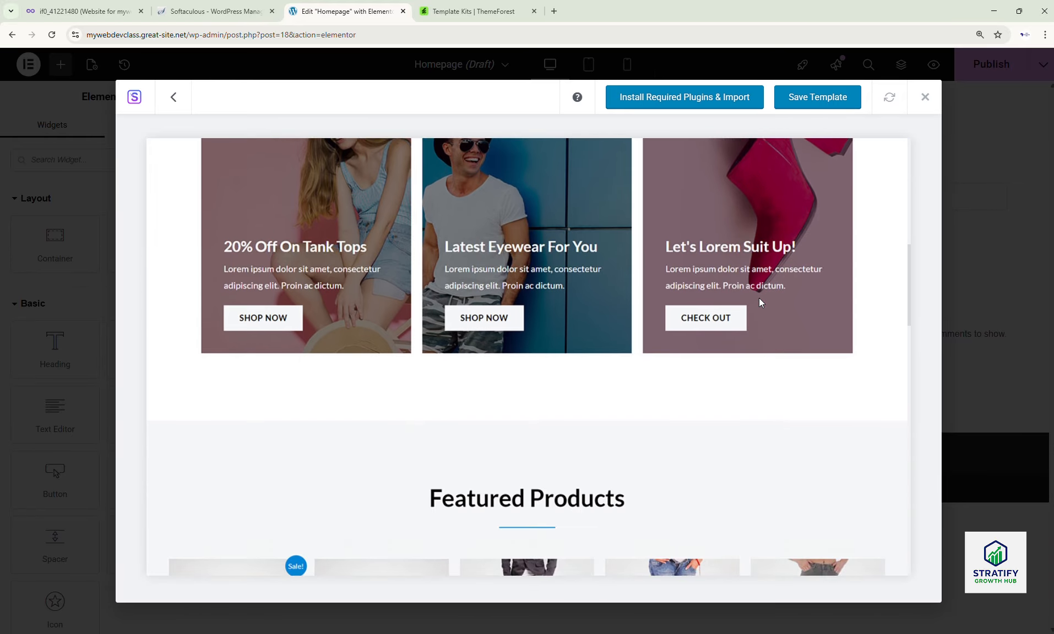
pyautogui.scroll(-10, 759, 302)
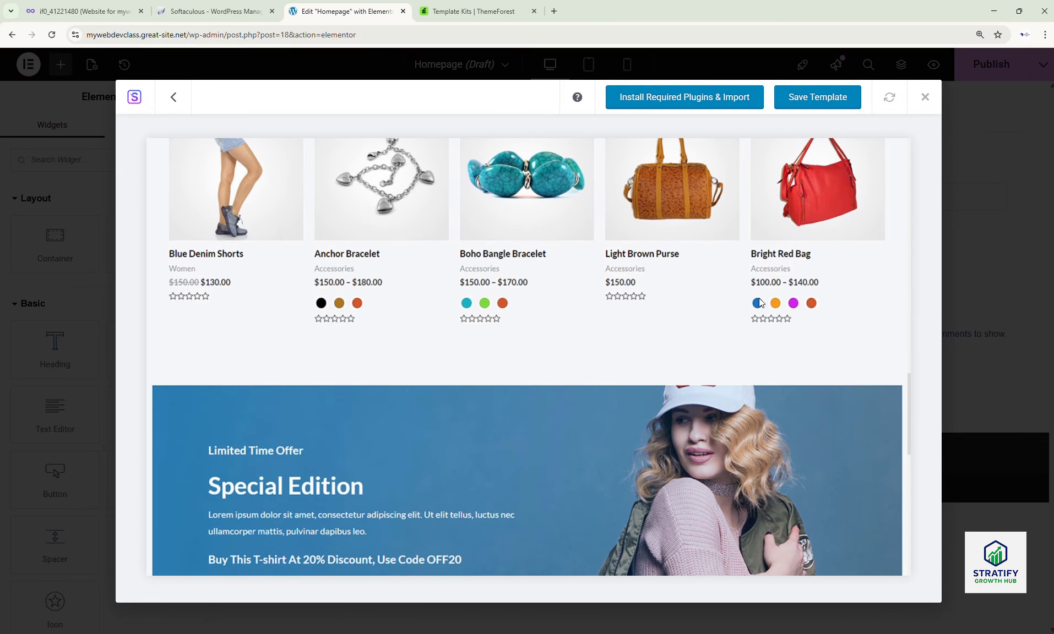
pyautogui.scroll(-4, 760, 302)
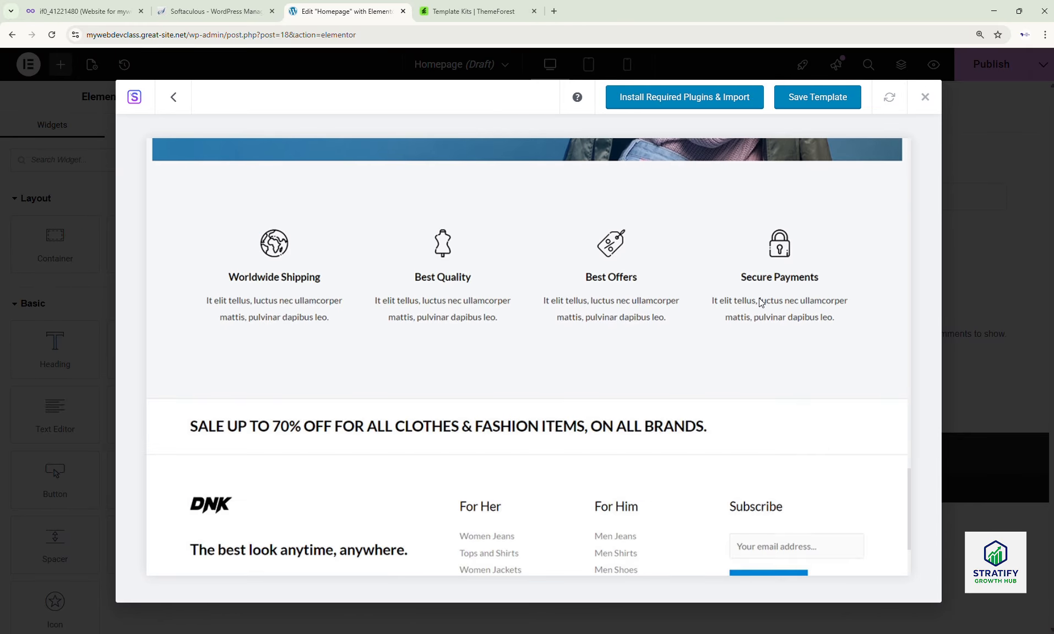
pyautogui.scroll(20, 760, 302)
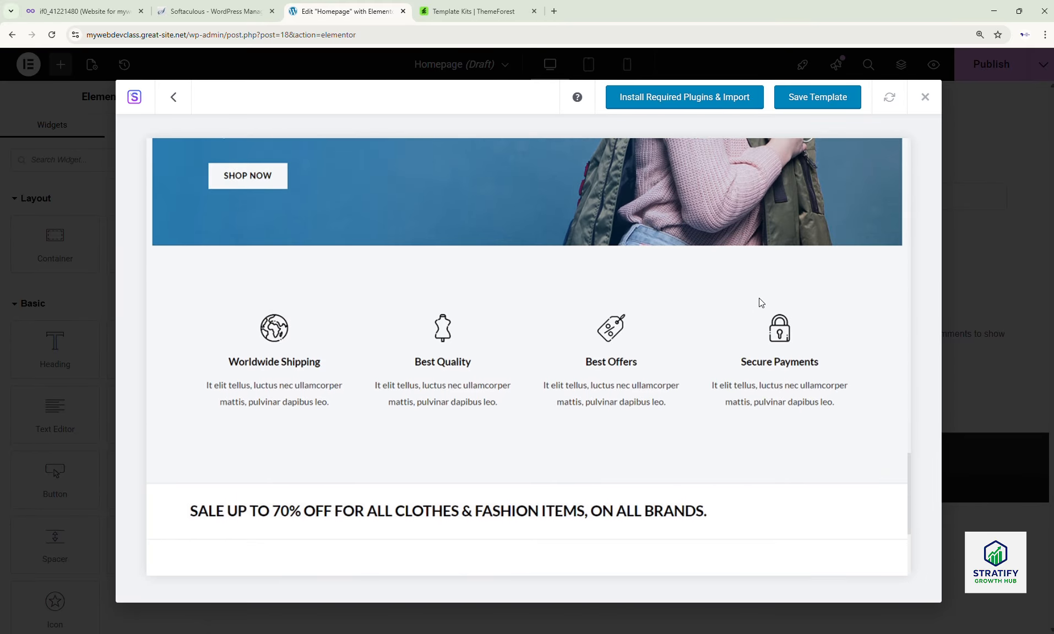
pyautogui.scroll(10, 858, 204)
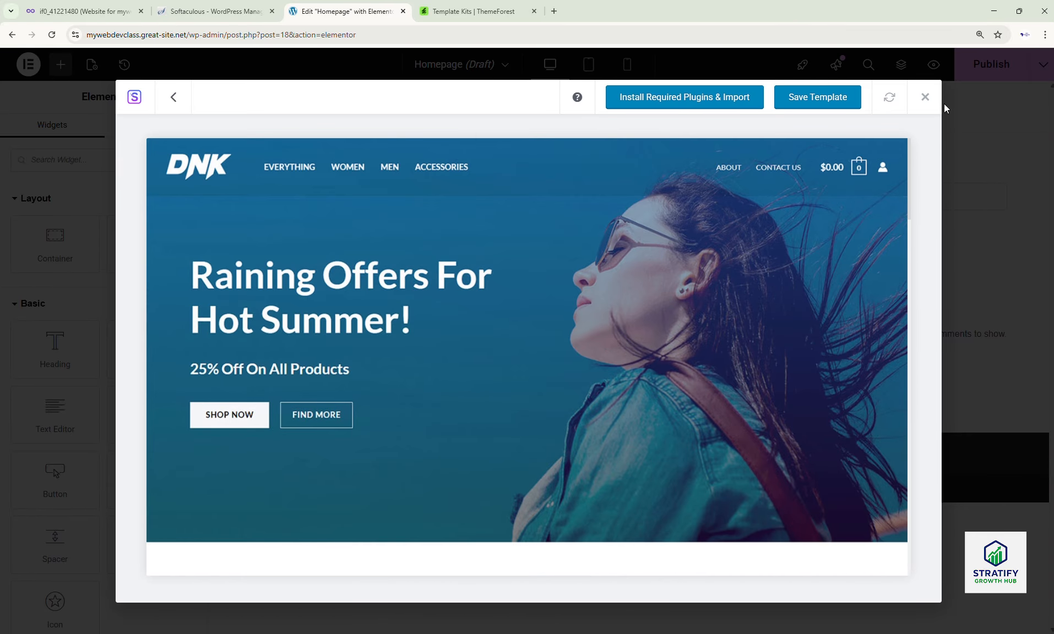
pyautogui.click(926, 95)
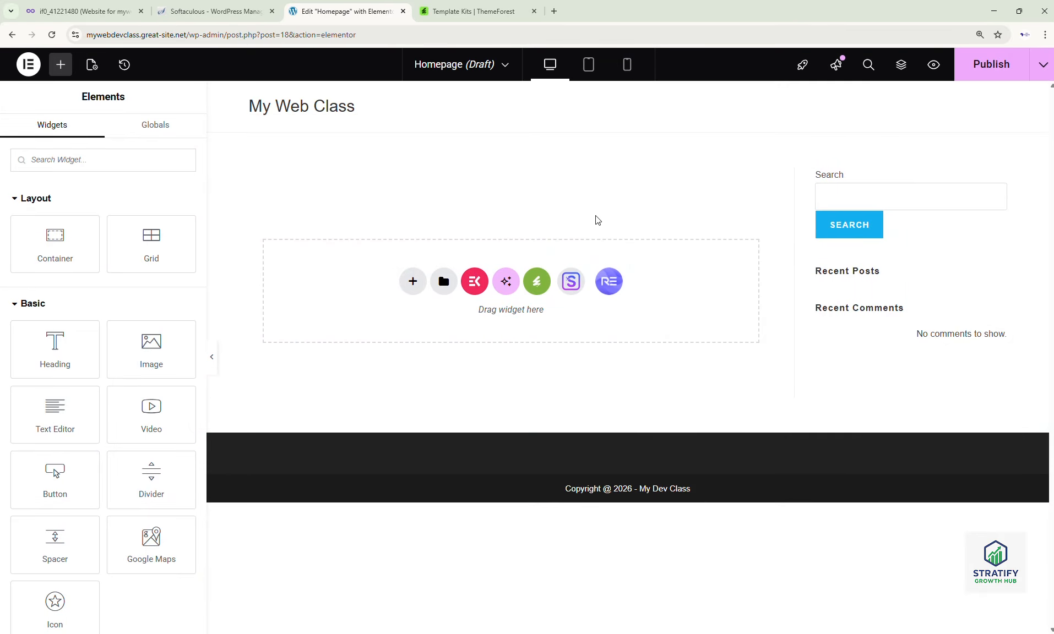
# - Reopen the S template library, preview the Love Nature template's Home page and return to the template list
pyautogui.click(571, 282)
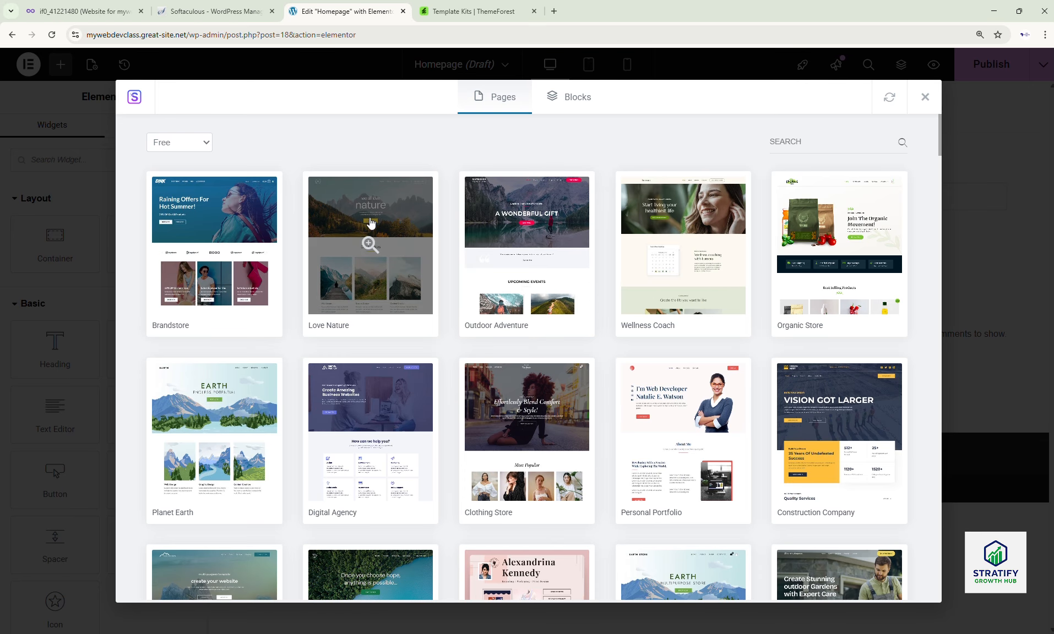
pyautogui.click(390, 223)
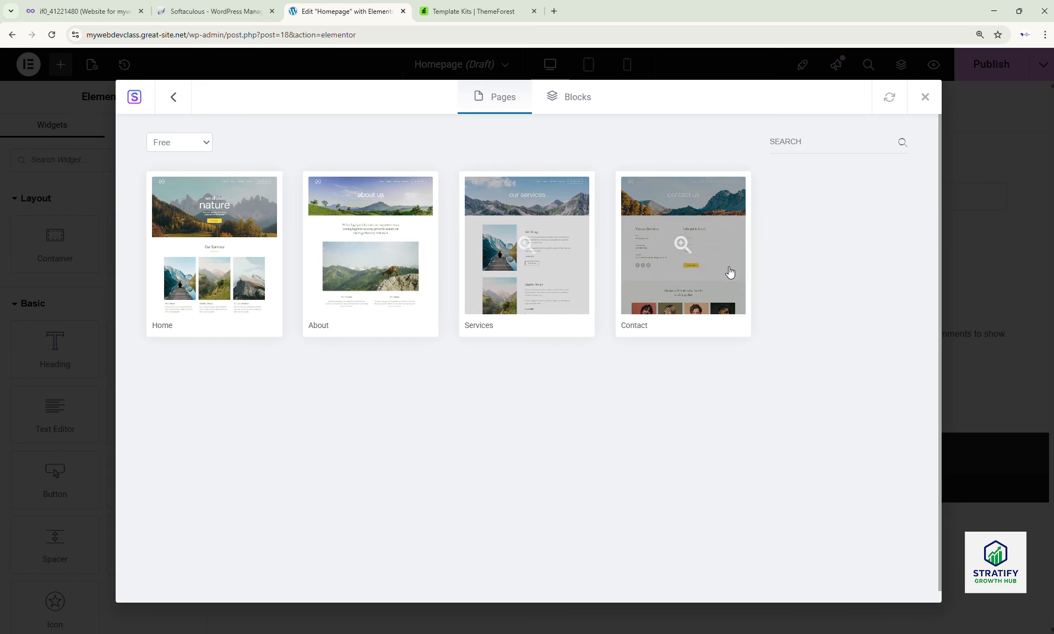
pyautogui.click(170, 207)
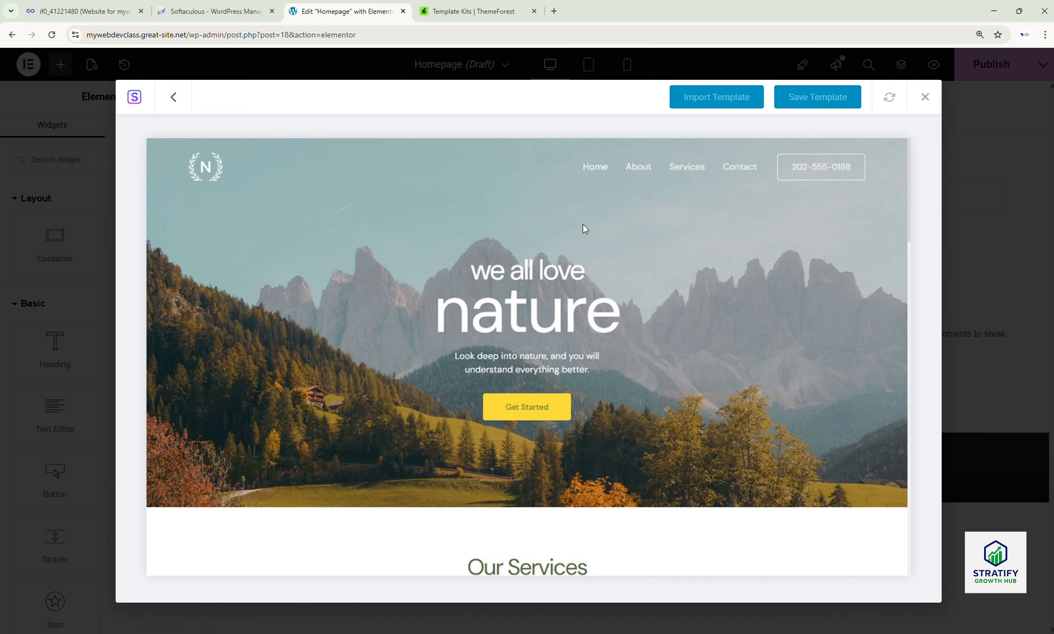
pyautogui.scroll(-8, 584, 224)
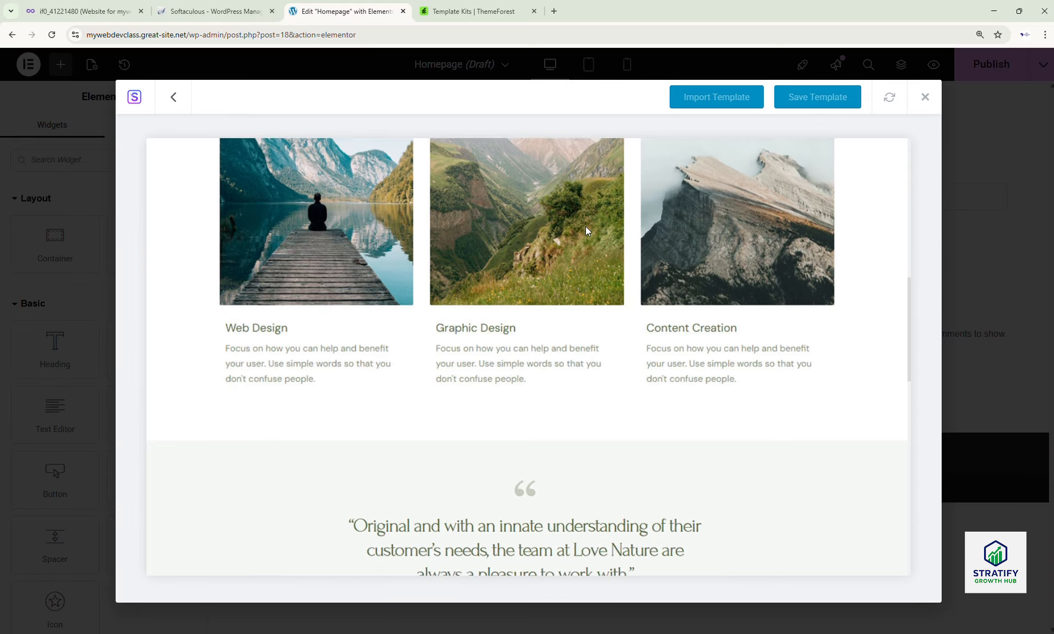
pyautogui.scroll(-10, 586, 227)
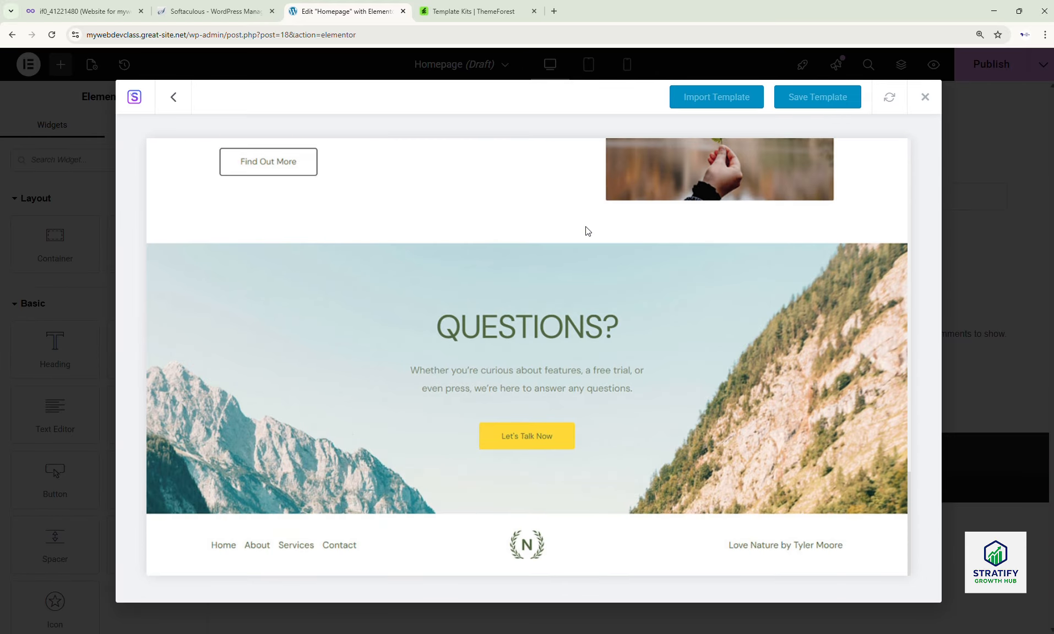
pyautogui.scroll(10, 588, 231)
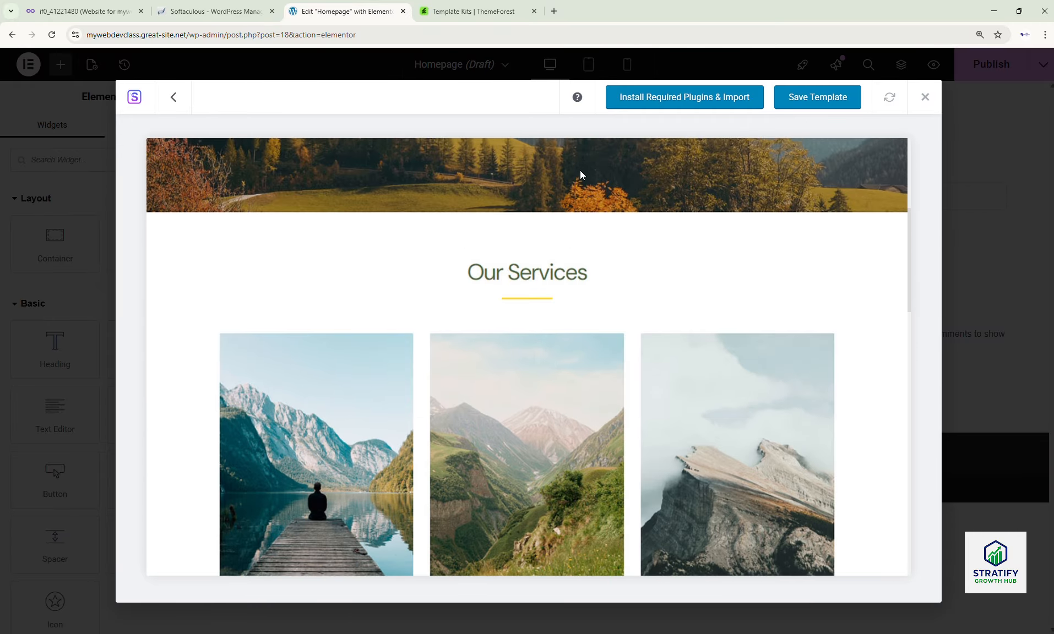
pyautogui.scroll(4, 580, 171)
pyautogui.click(172, 98)
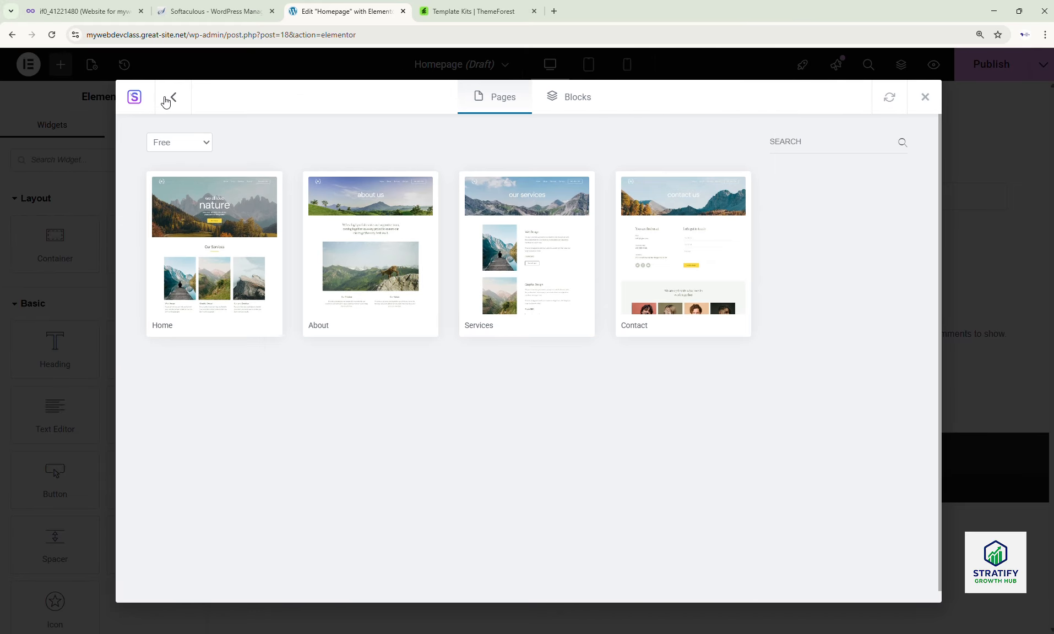
pyautogui.click(174, 101)
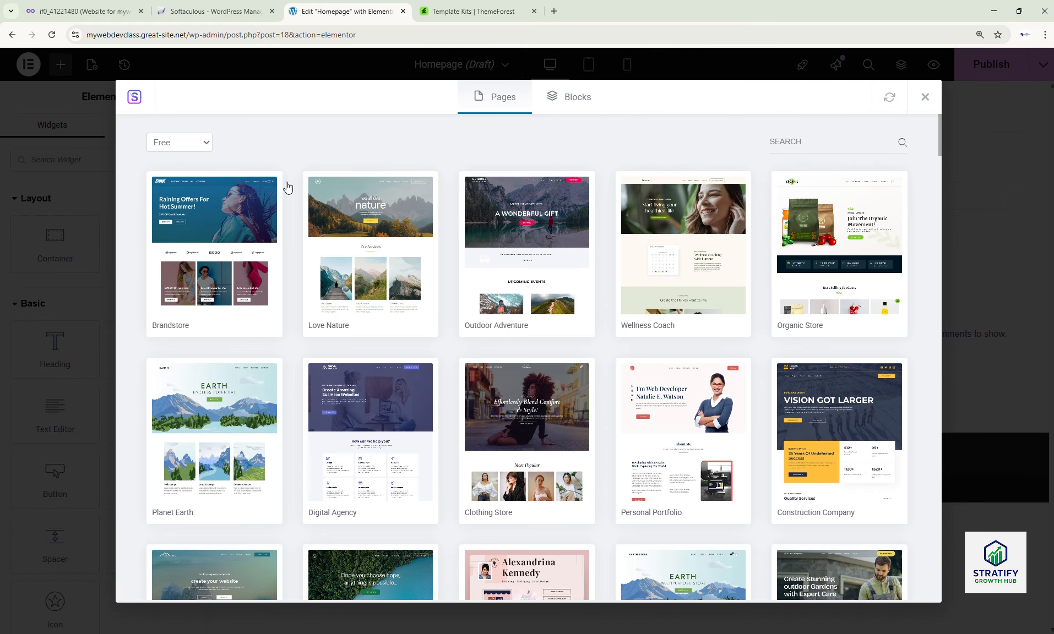
# - Preview the Organic Store template's Home page down to the customer reviews and return to the template list
pyautogui.click(837, 281)
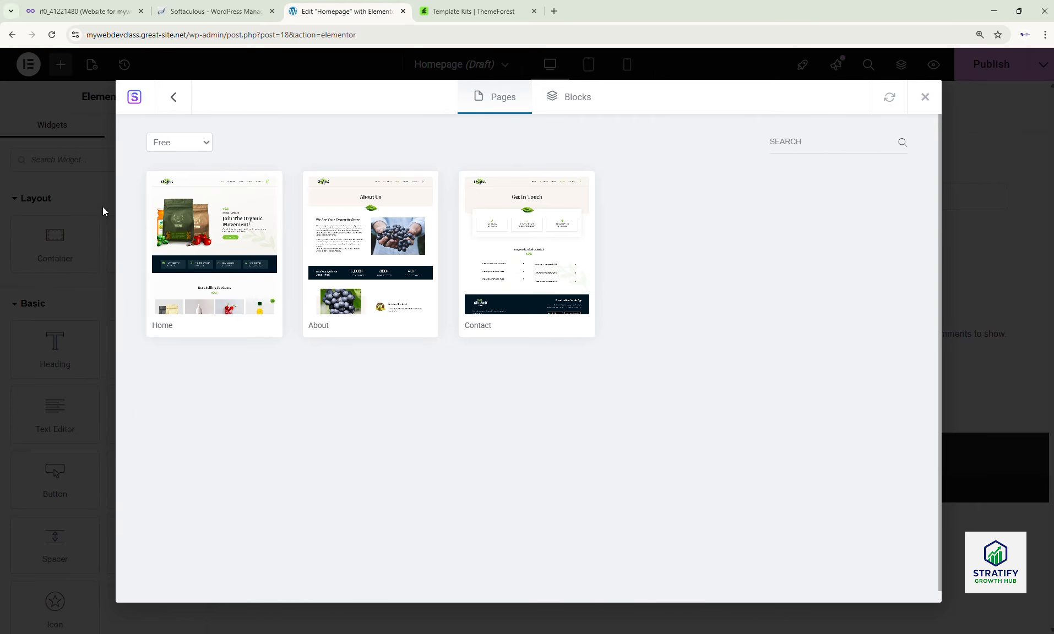
pyautogui.click(184, 233)
pyautogui.scroll(-10, 505, 318)
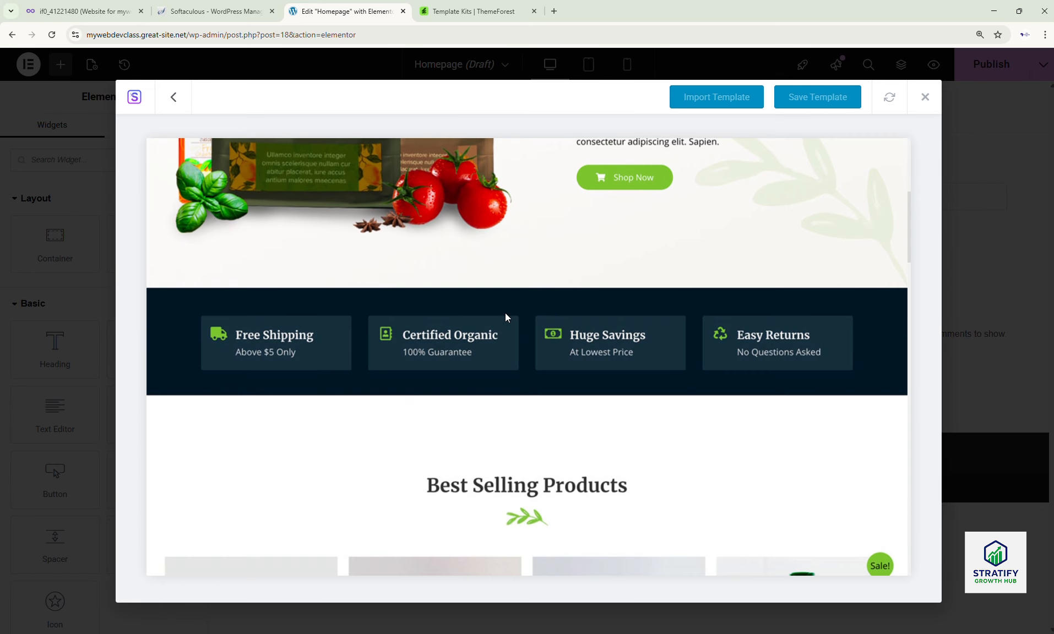
pyautogui.scroll(-10, 494, 318)
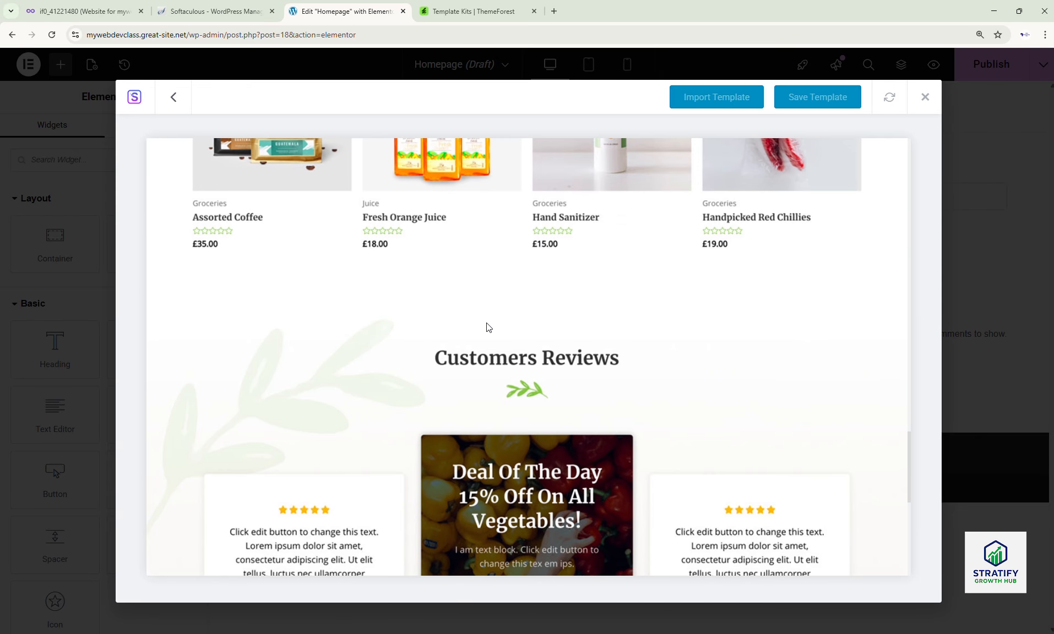
pyautogui.scroll(4, 483, 316)
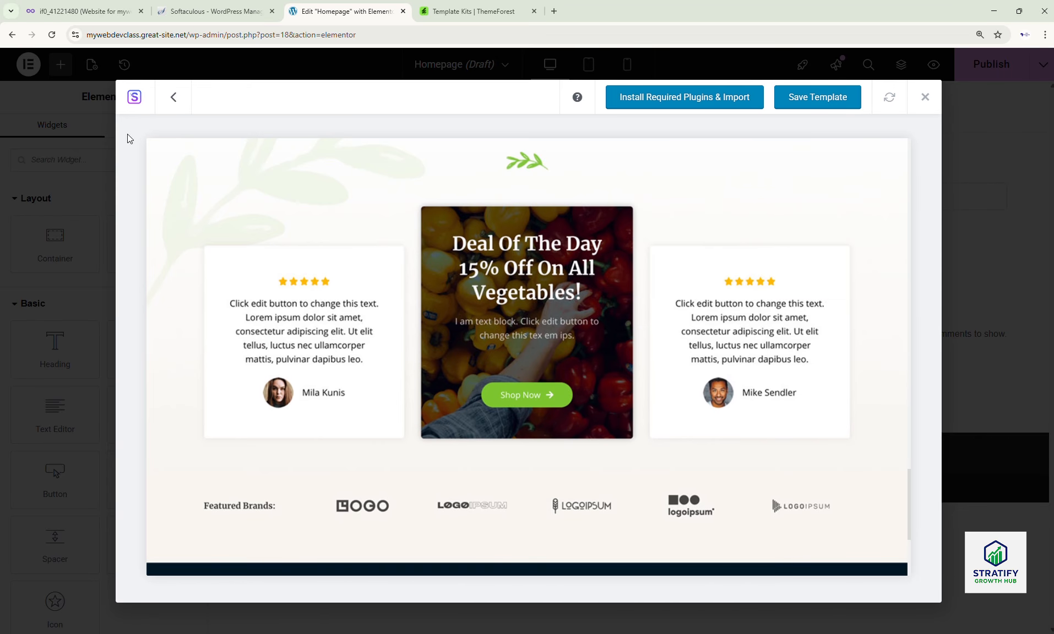
pyautogui.click(186, 100)
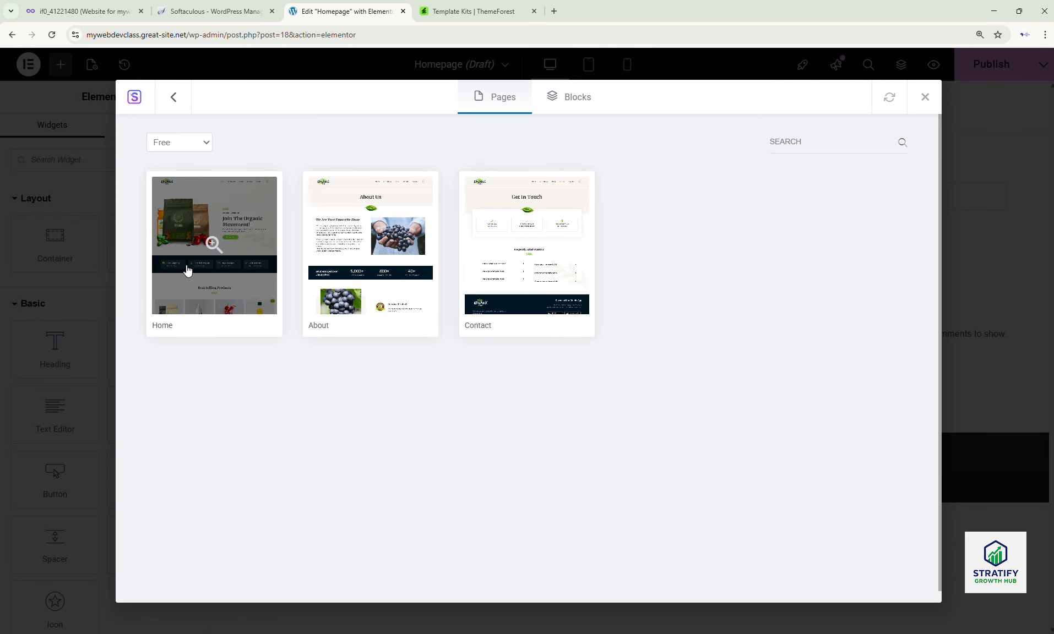
pyautogui.click(176, 105)
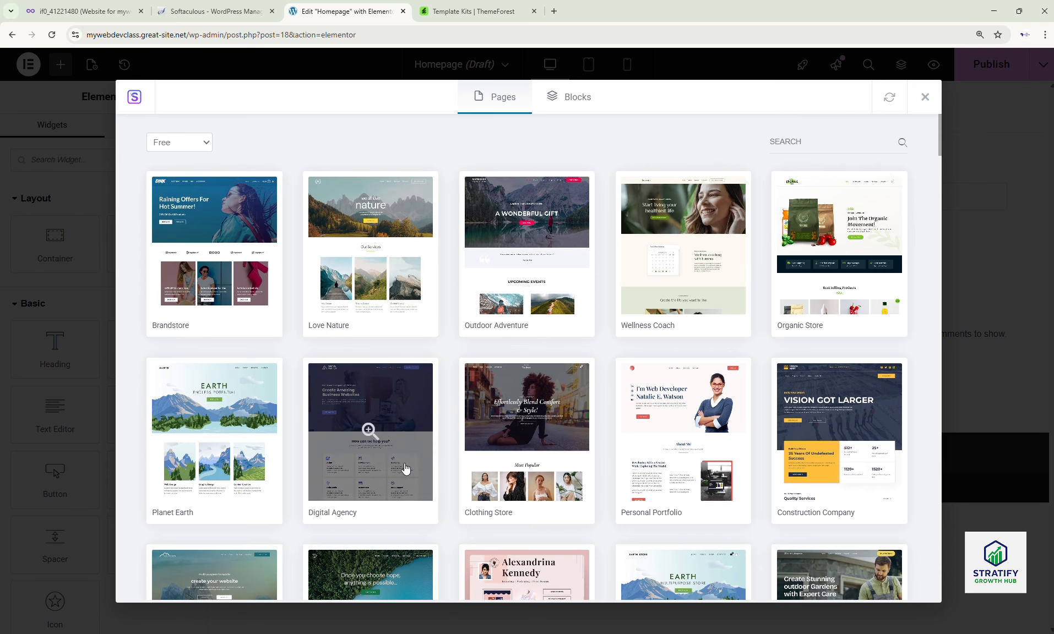
# - Preview the Personal Portfolio template's Home page down to the services section and return to the template list
pyautogui.scroll(-4, 564, 499)
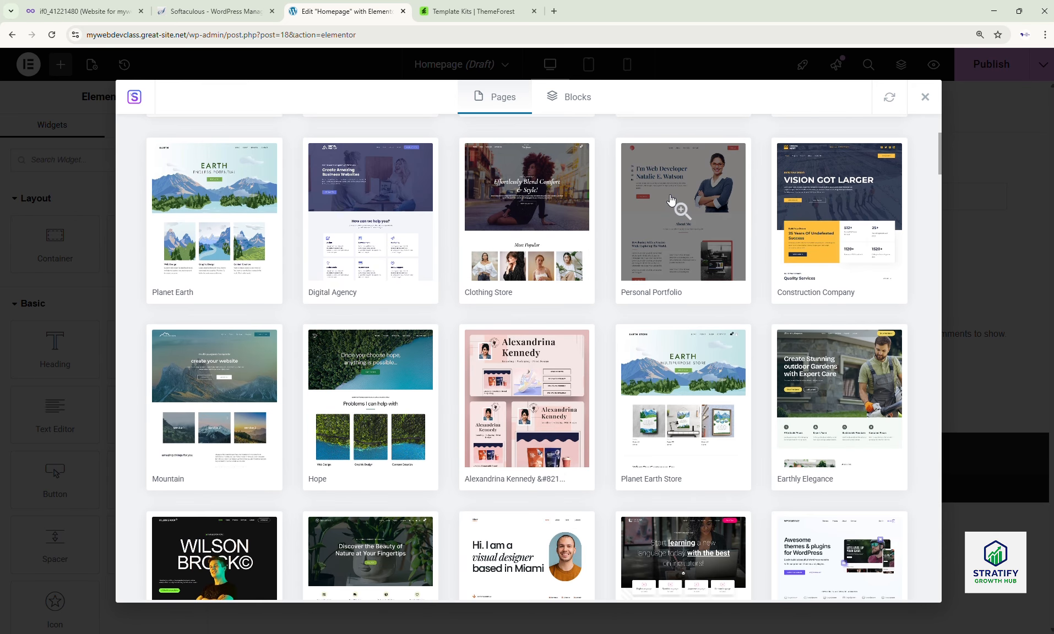
pyautogui.click(692, 176)
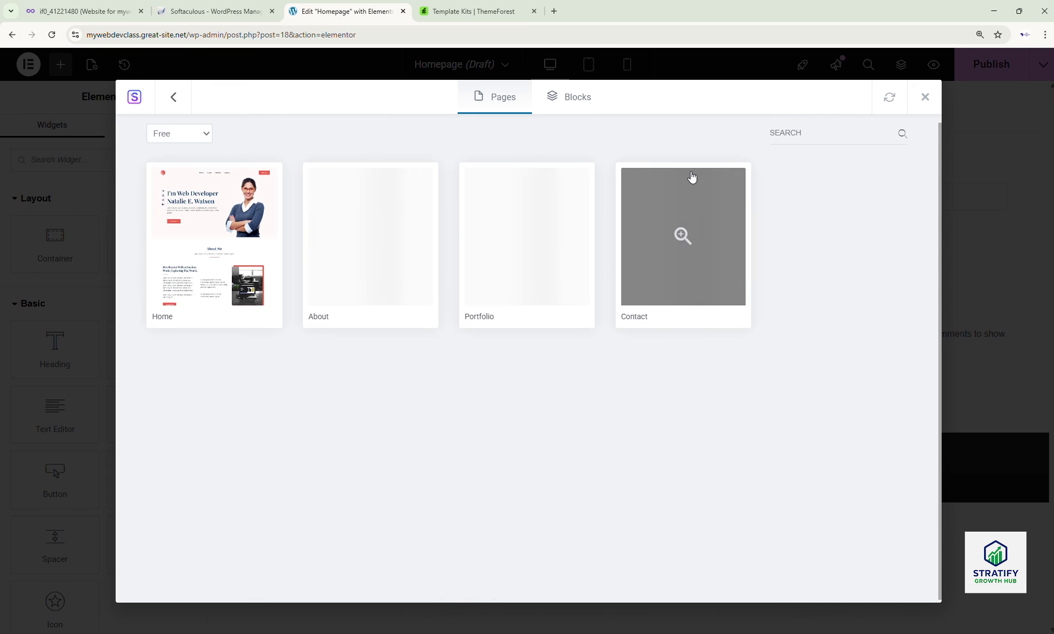
pyautogui.click(224, 250)
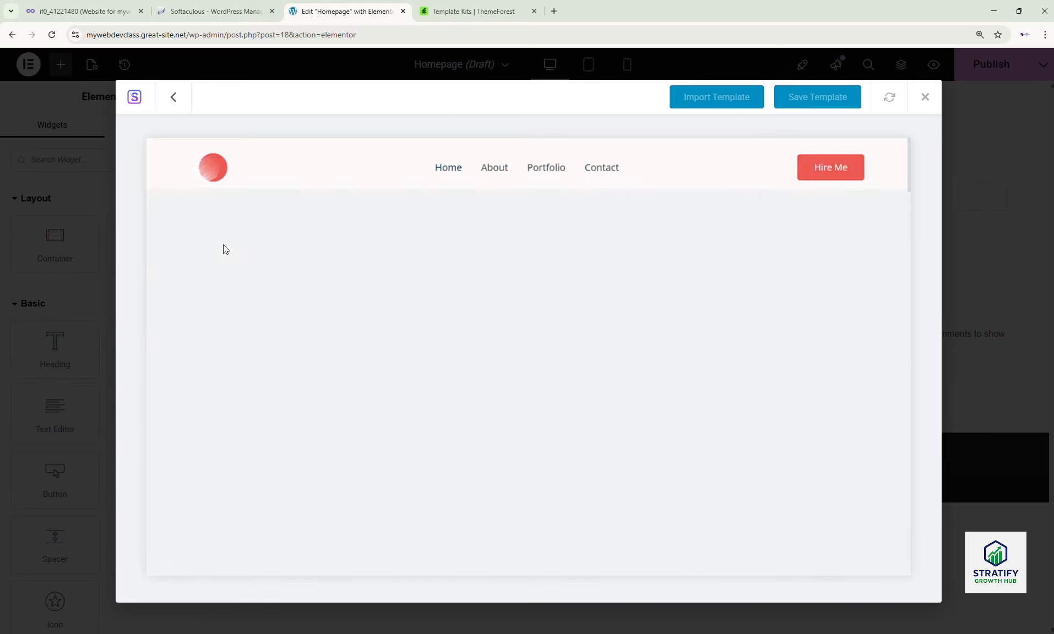
pyautogui.scroll(-15, 619, 339)
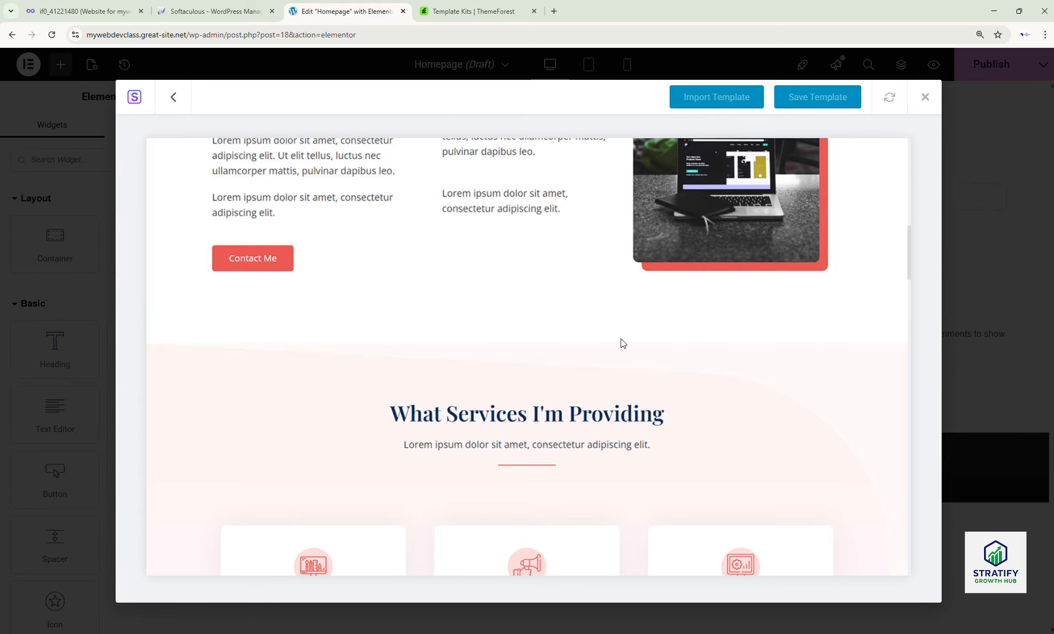
pyautogui.scroll(5, 621, 339)
pyautogui.scroll(10, 621, 341)
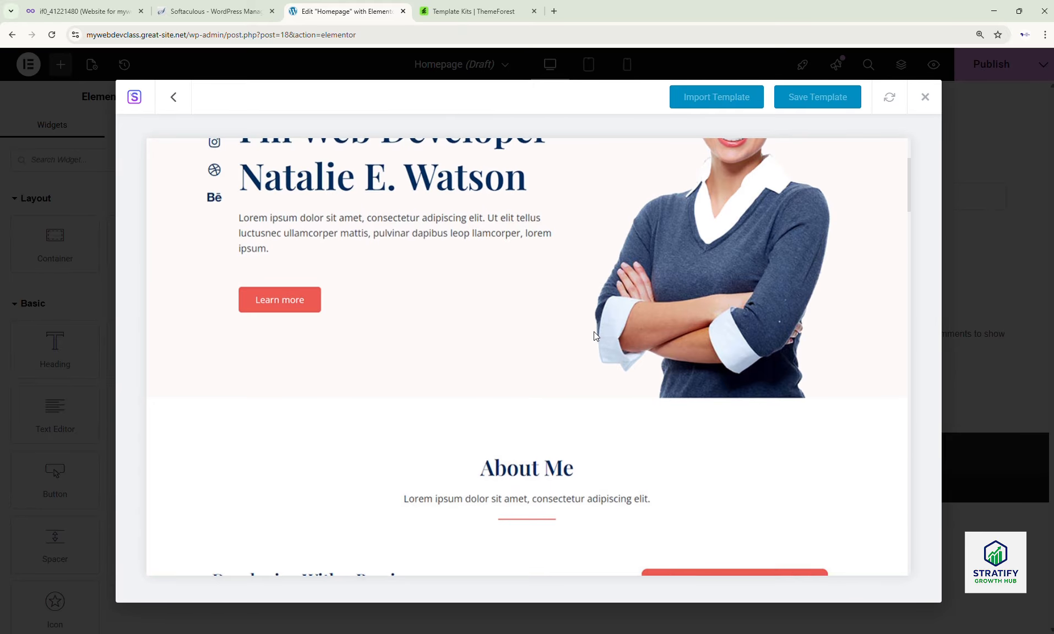
pyautogui.click(175, 98)
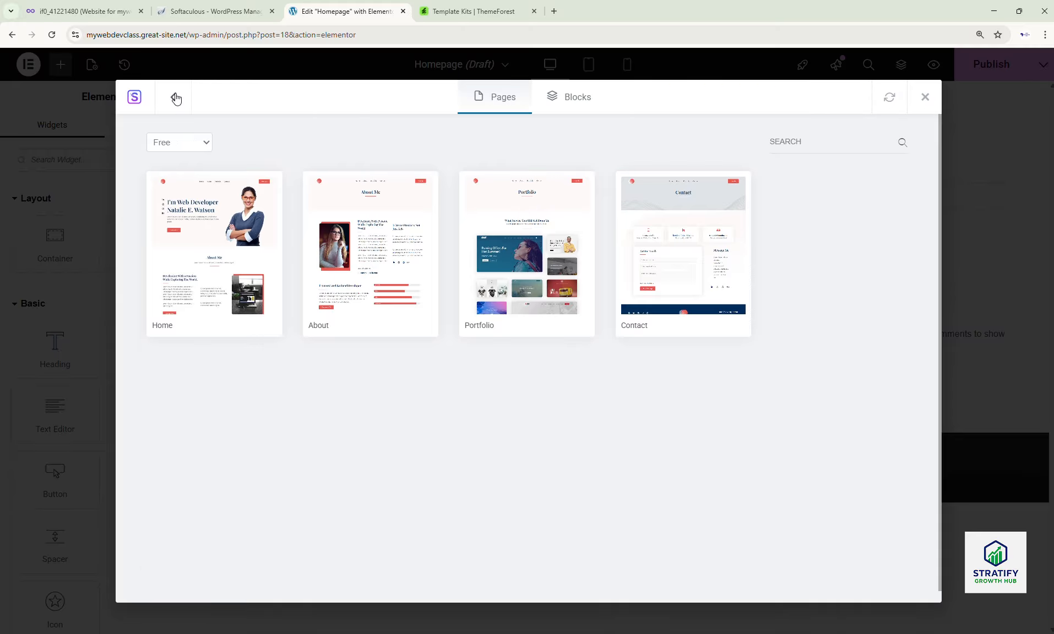
pyautogui.click(175, 98)
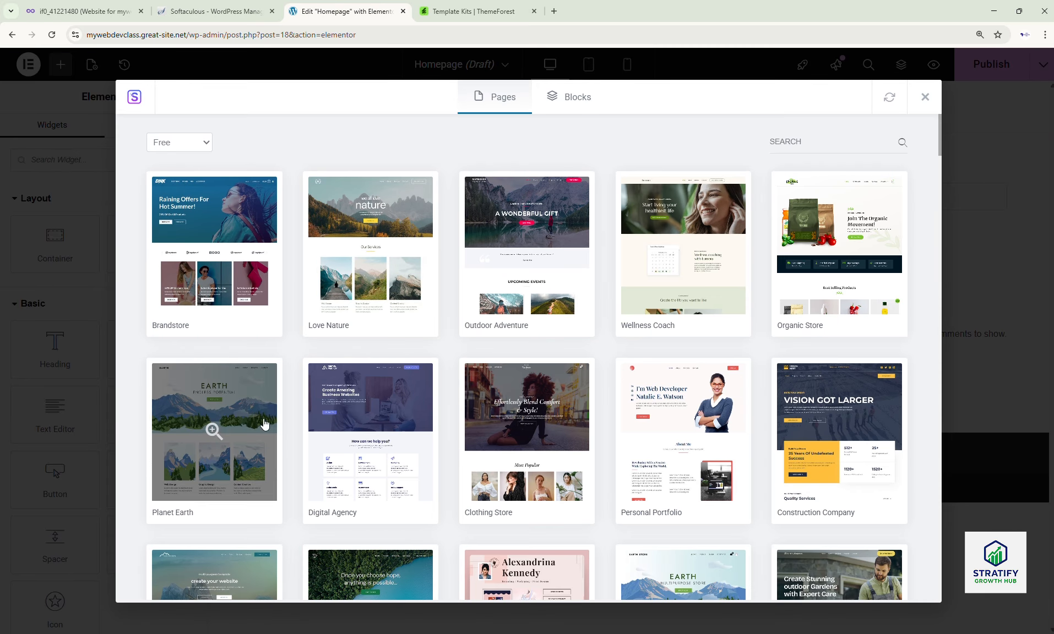
# - Look through the rest of the free page templates in the S library, then close the library
pyautogui.scroll(-15, 575, 428)
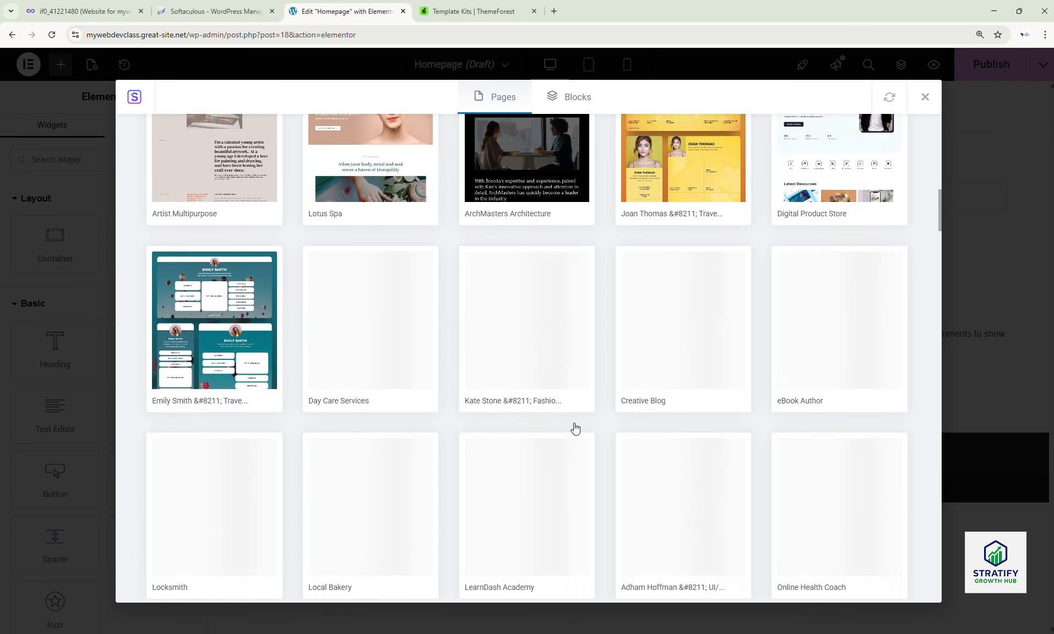
pyautogui.scroll(-6, 575, 428)
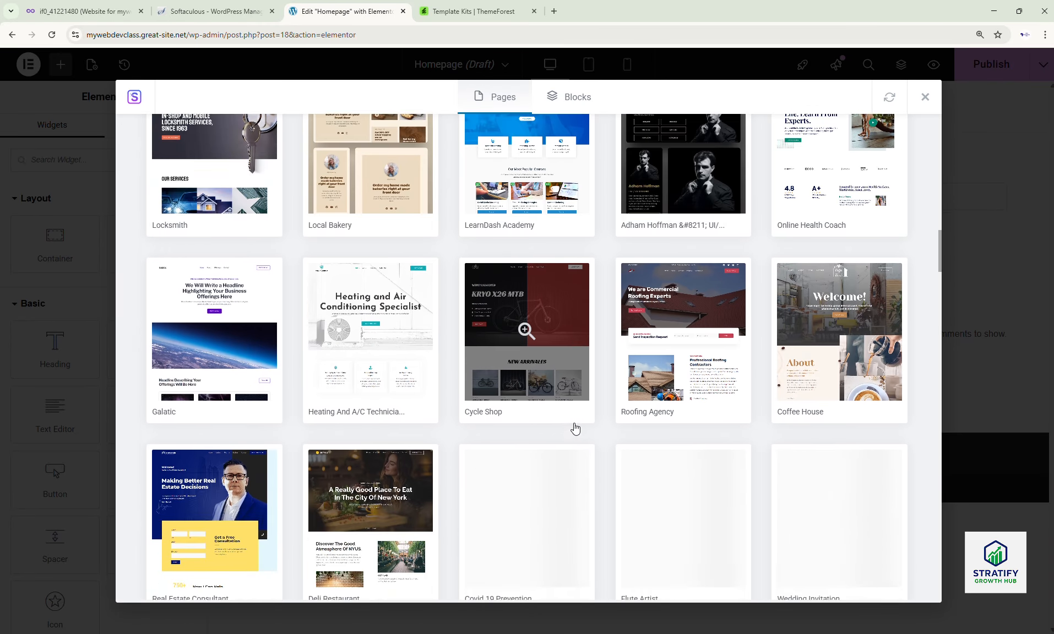
pyautogui.scroll(-5, 575, 428)
pyautogui.scroll(-4, 575, 429)
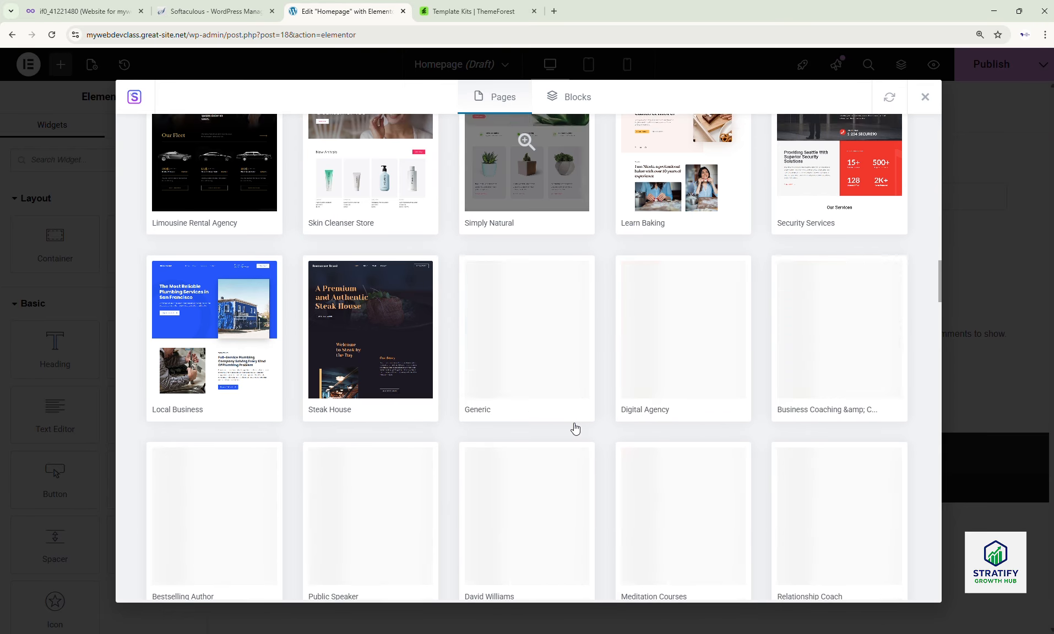
pyautogui.scroll(-6, 575, 428)
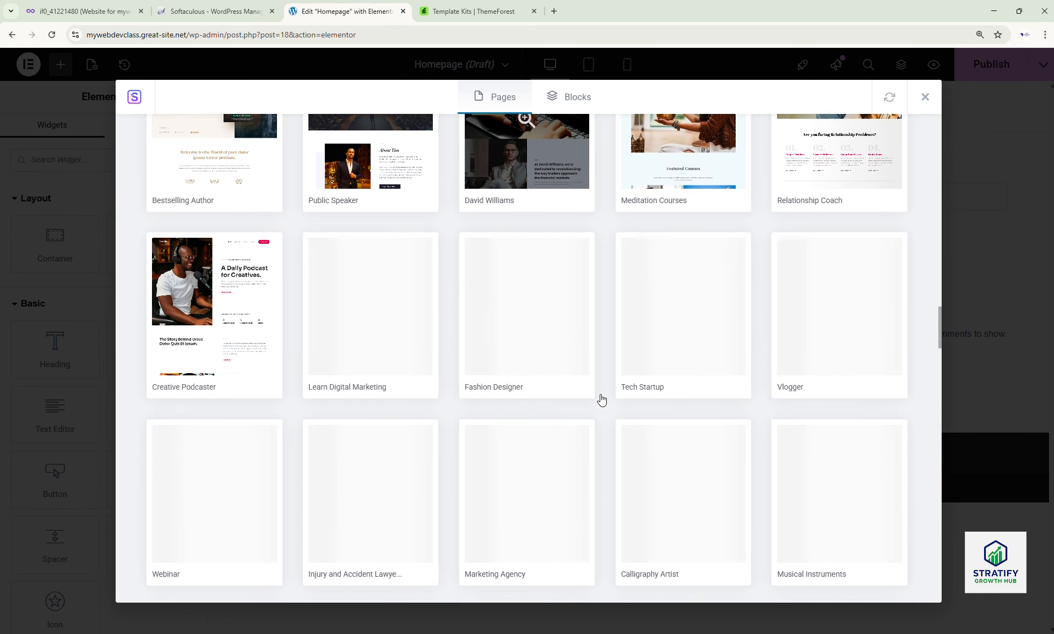
pyautogui.click(925, 99)
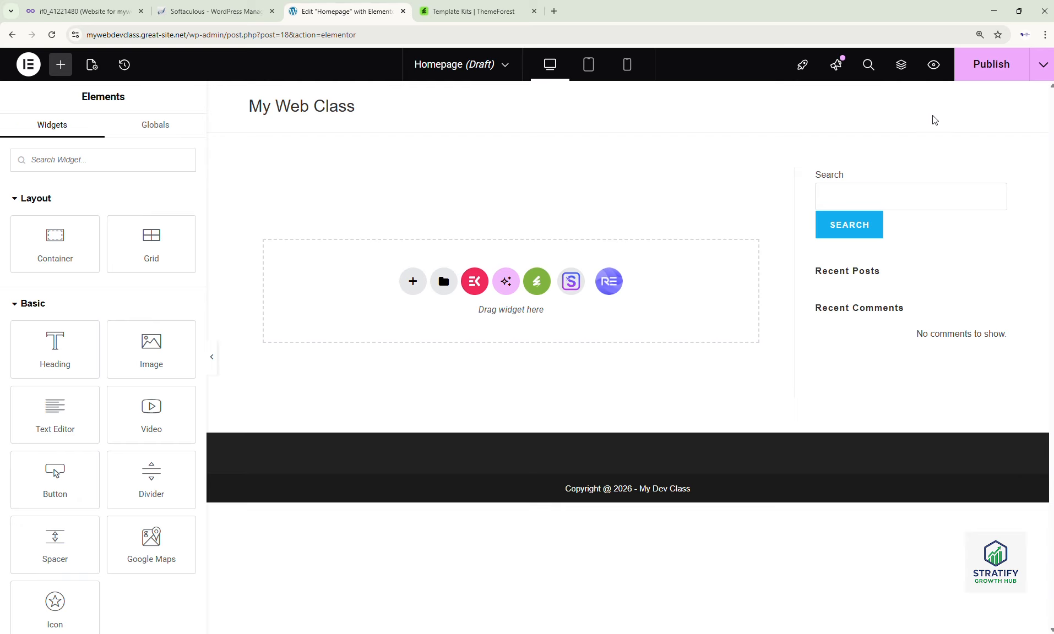
# - Open the RE template library and filter its page templates to Free
pyautogui.click(609, 281)
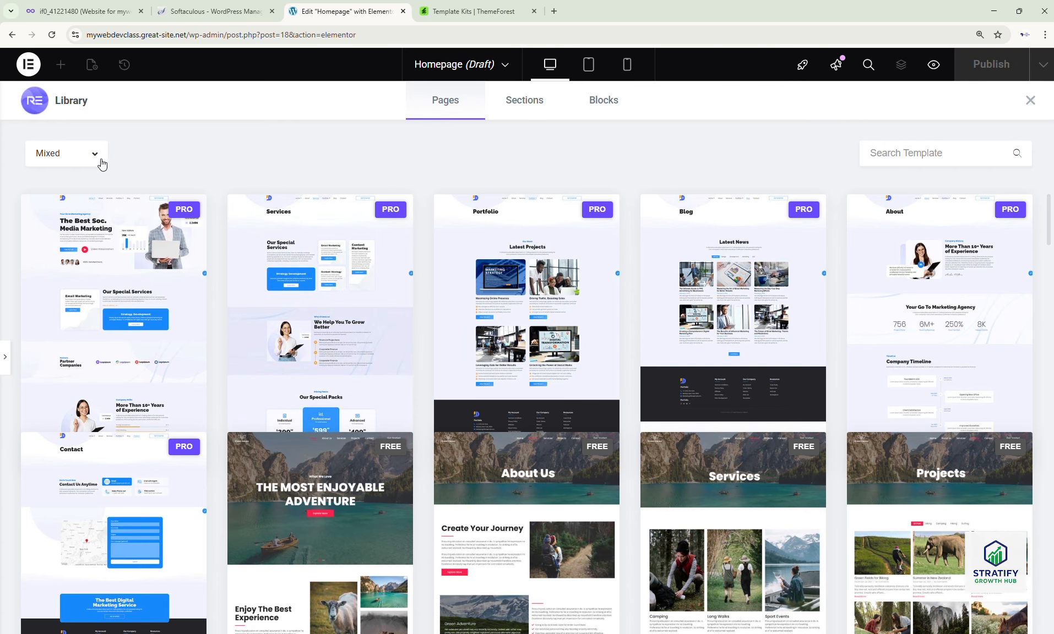
pyautogui.click(76, 205)
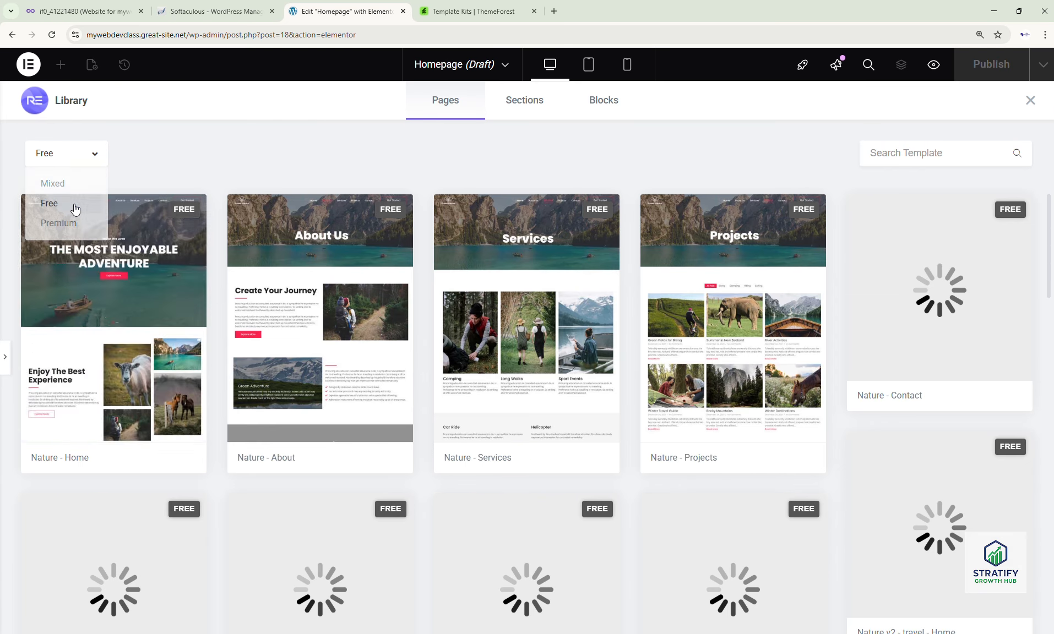
# - Preview the full Nature v2 - travel - Home page template and return to the library
pyautogui.scroll(-4, 668, 318)
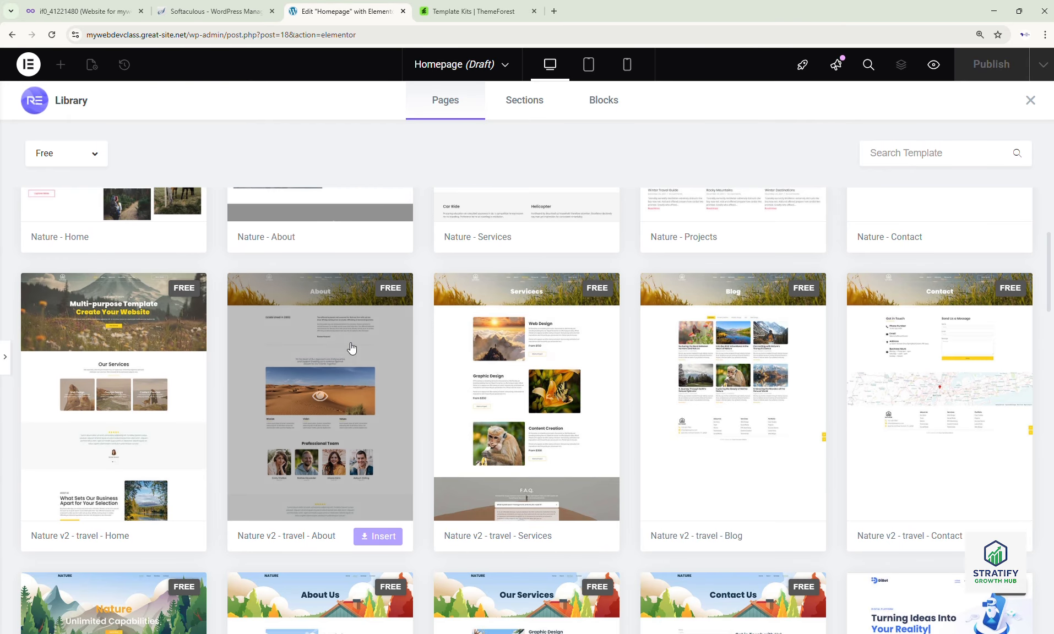
pyautogui.click(158, 342)
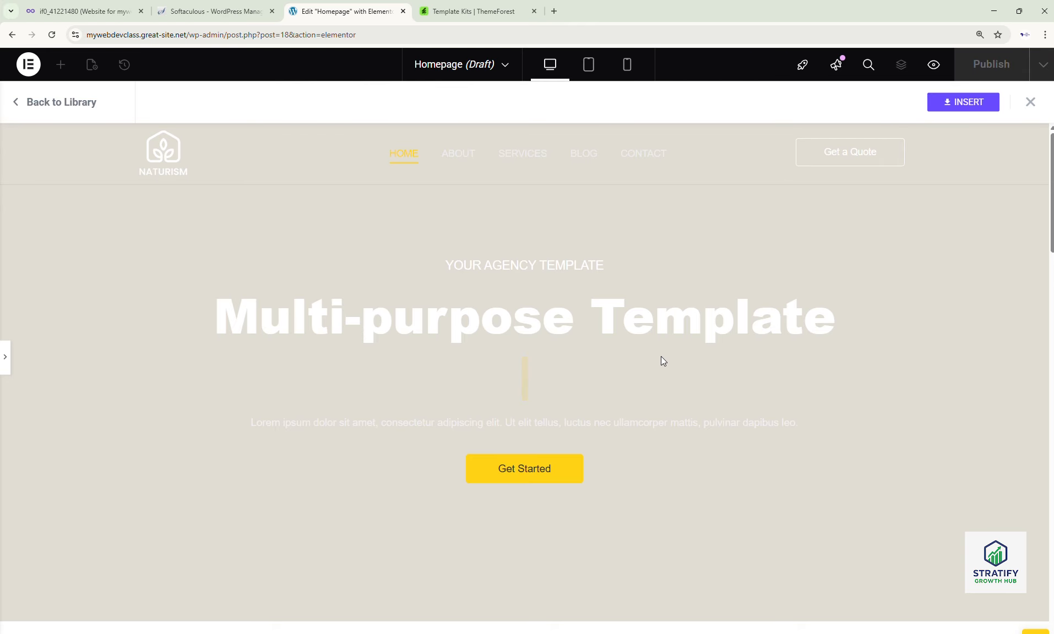
pyautogui.scroll(-5, 724, 355)
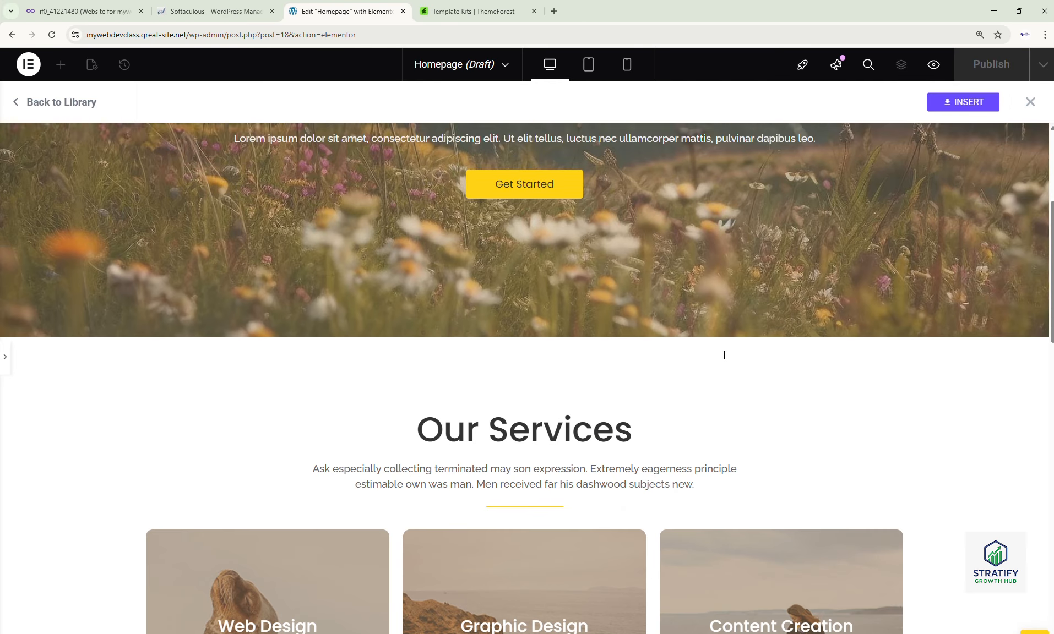
pyautogui.scroll(-15, 724, 355)
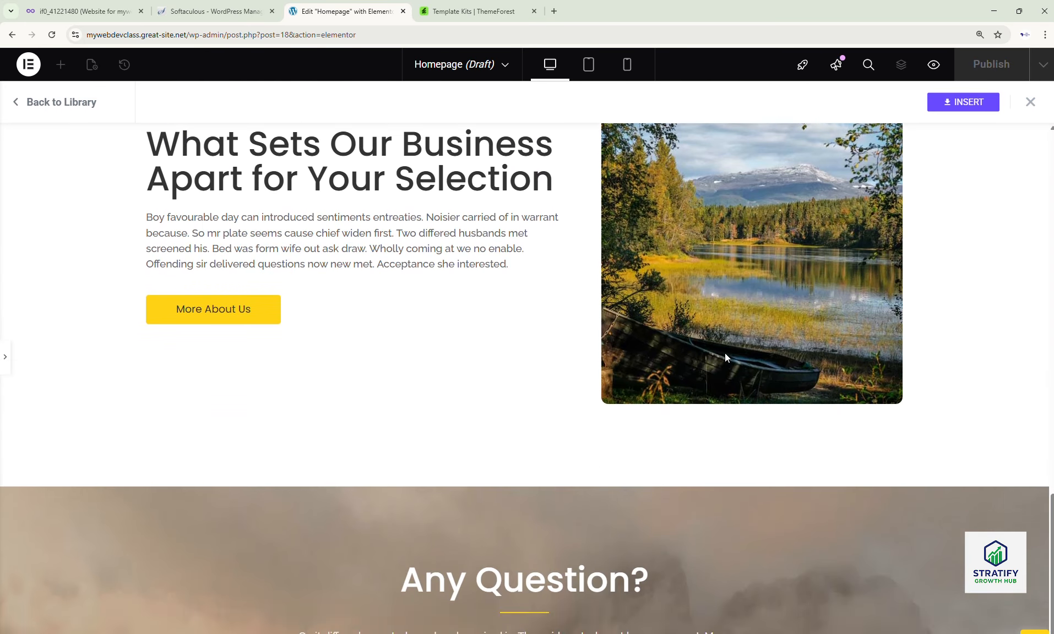
pyautogui.scroll(-5, 725, 353)
pyautogui.scroll(15, 725, 353)
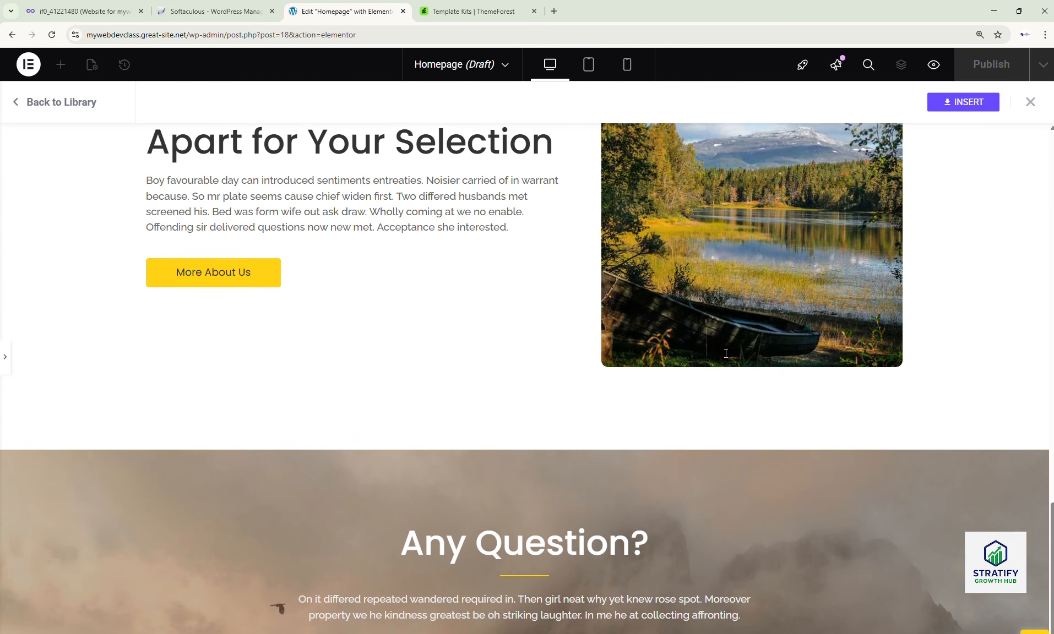
pyautogui.scroll(8, 725, 353)
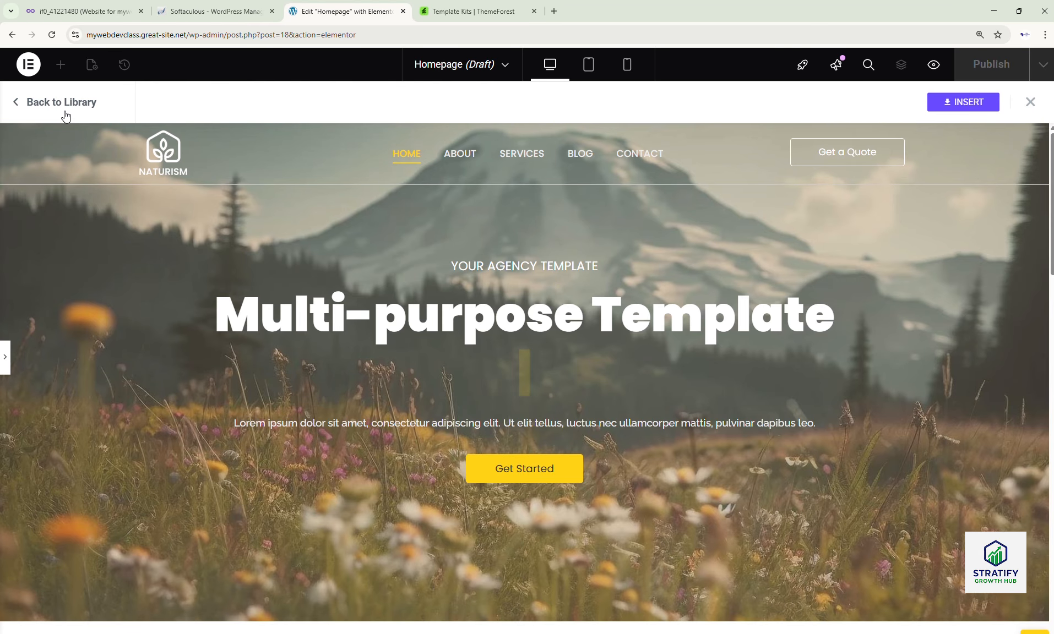
pyautogui.click(39, 100)
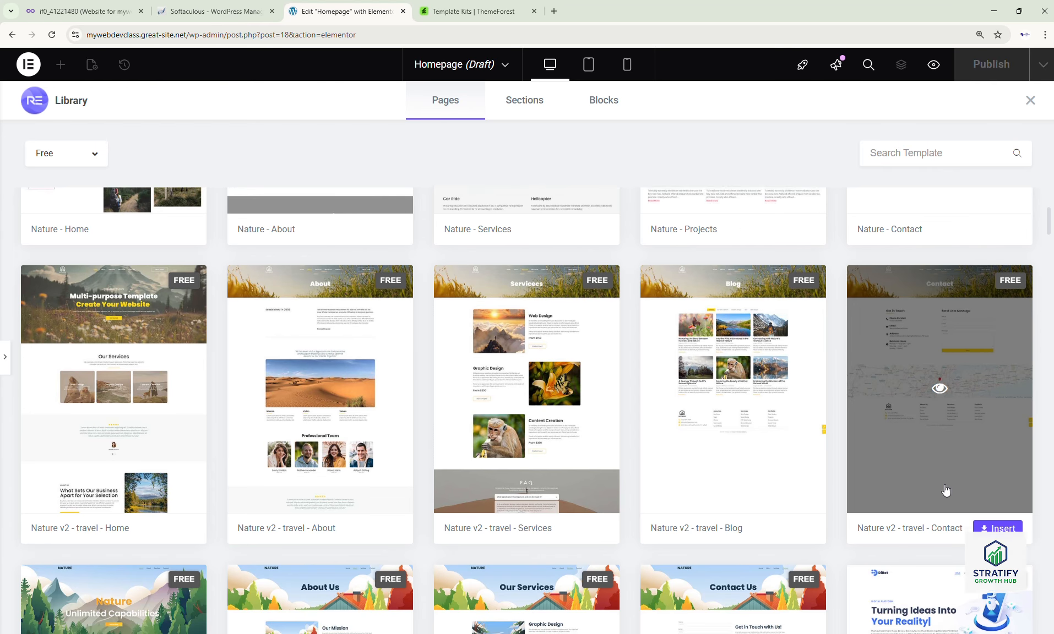
# - Examine which pages the free Nature, Digital Agency, Real Estate Consultant and Online Courses V1 template sets include
pyautogui.scroll(-5, 937, 405)
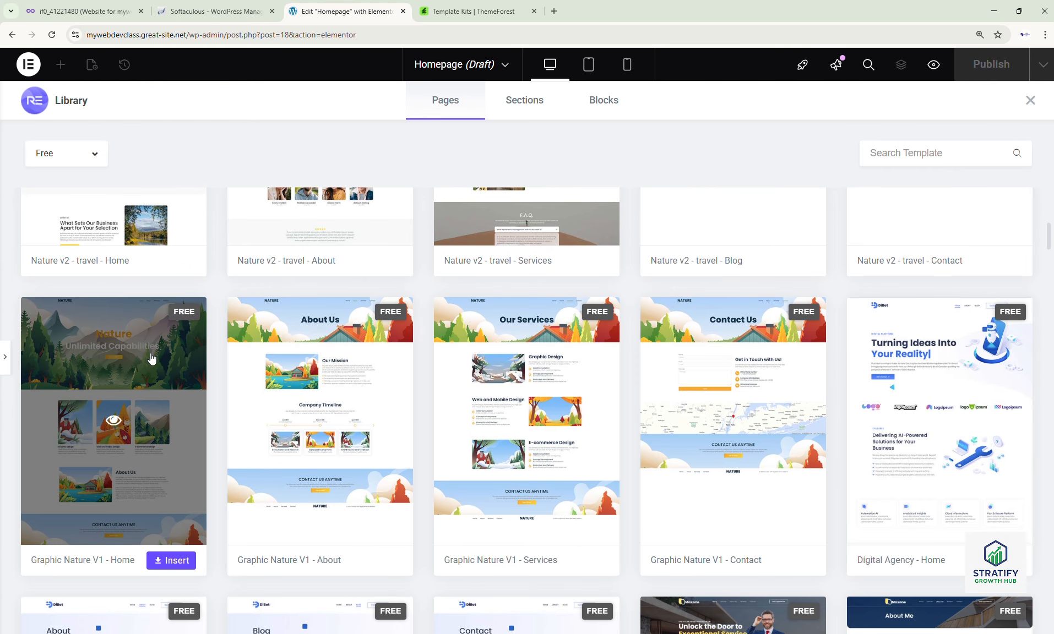
pyautogui.scroll(5, 970, 398)
pyautogui.moveTo(969, 398)
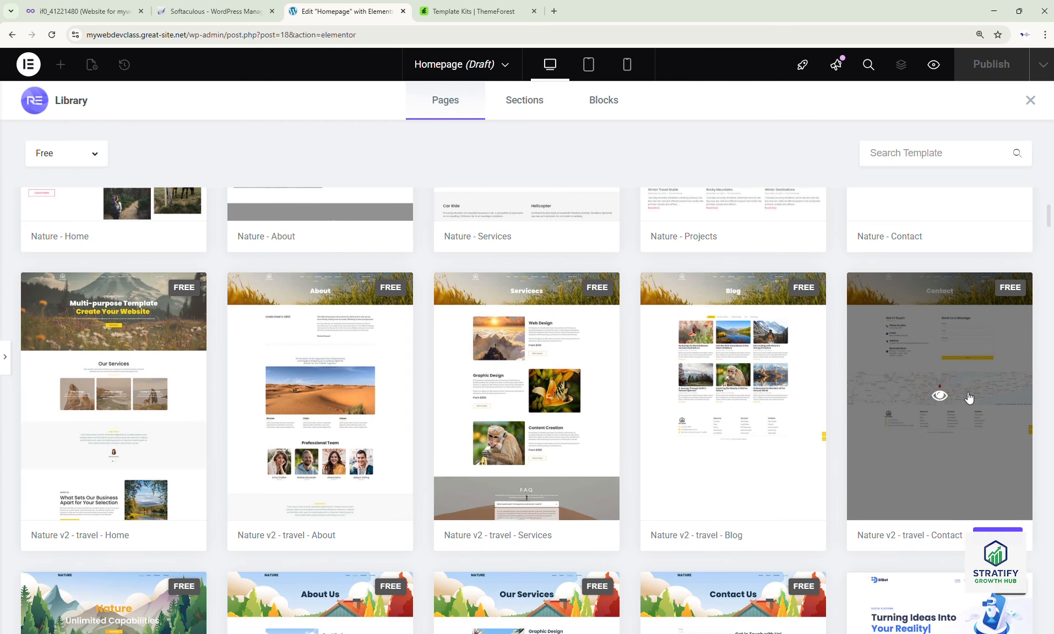
pyautogui.scroll(2, 969, 398)
pyautogui.scroll(-1, 966, 397)
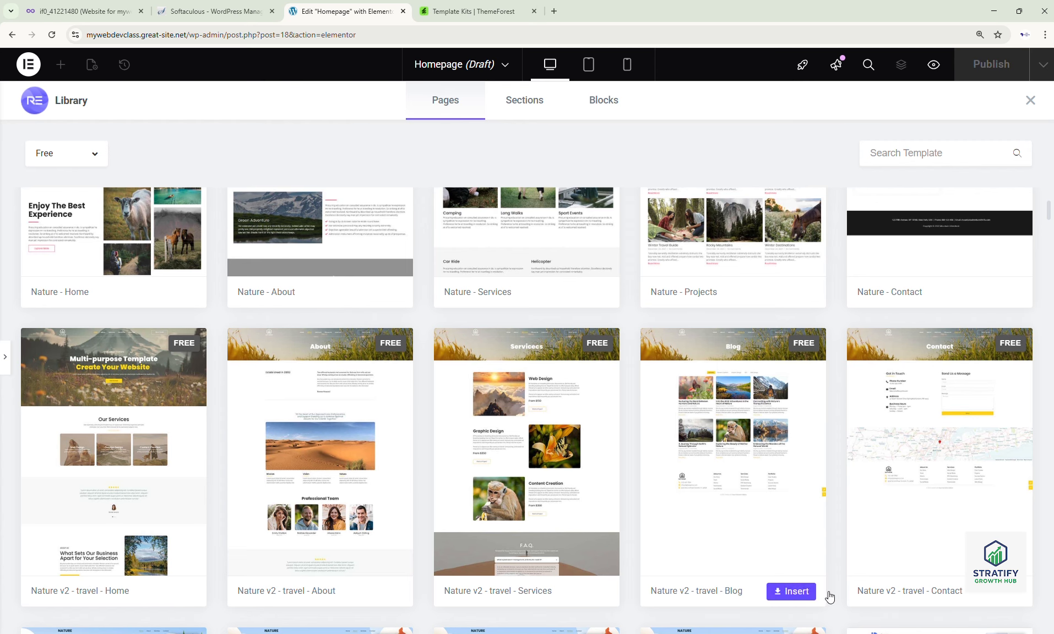
pyautogui.scroll(-10, 939, 441)
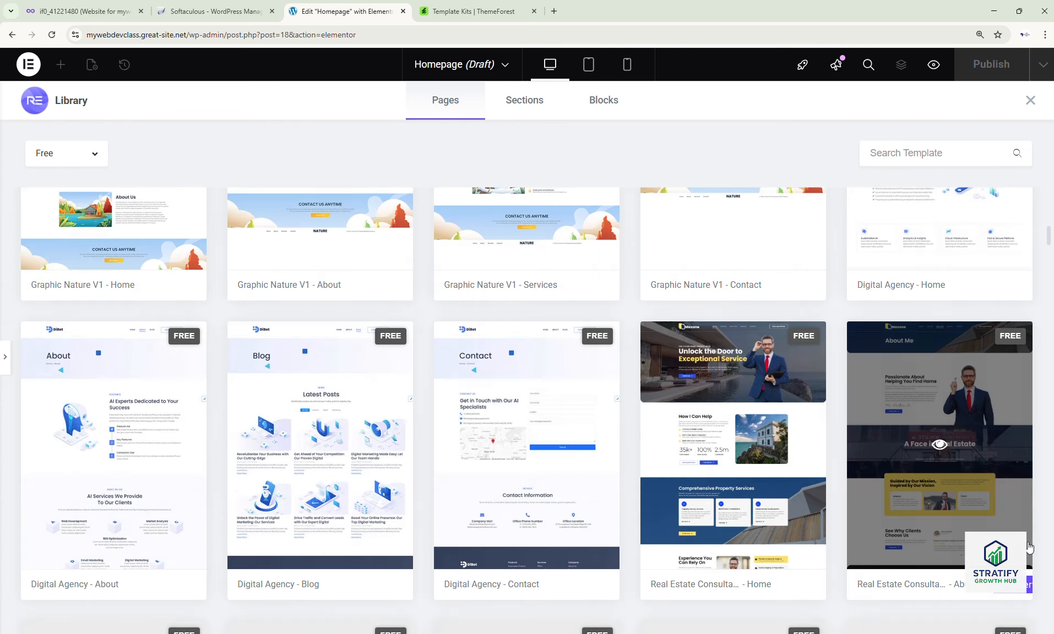
pyautogui.scroll(-4, 1029, 547)
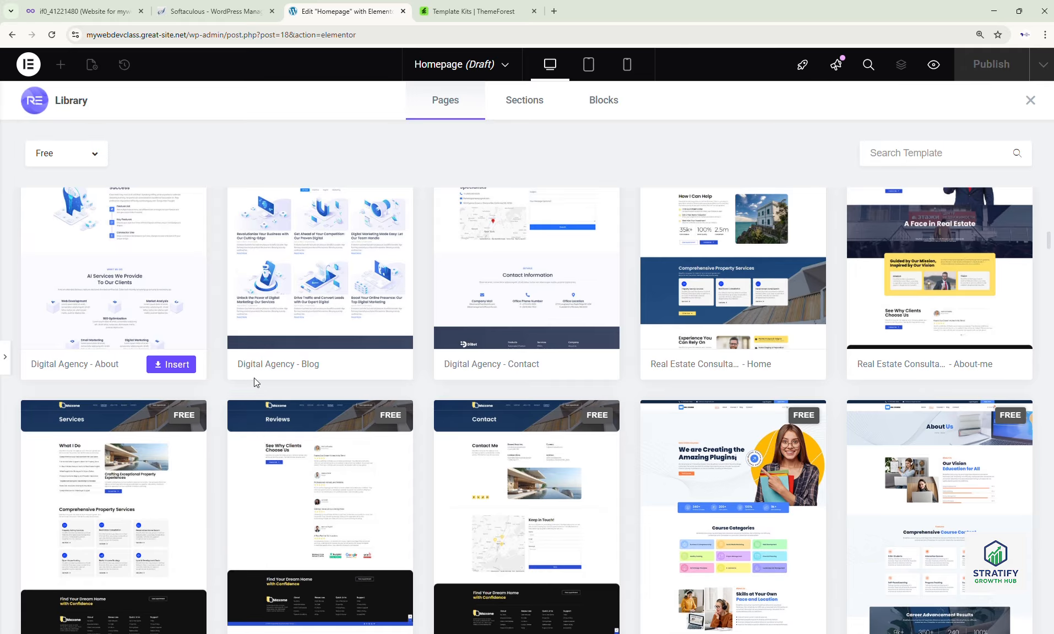
pyautogui.scroll(3, 377, 285)
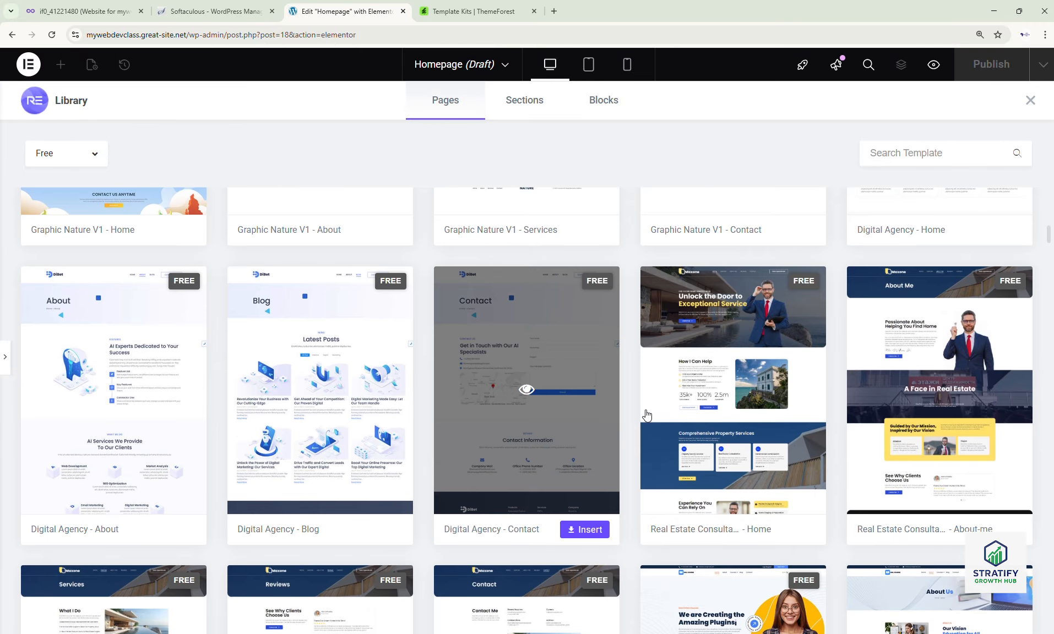
pyautogui.scroll(-5, 956, 411)
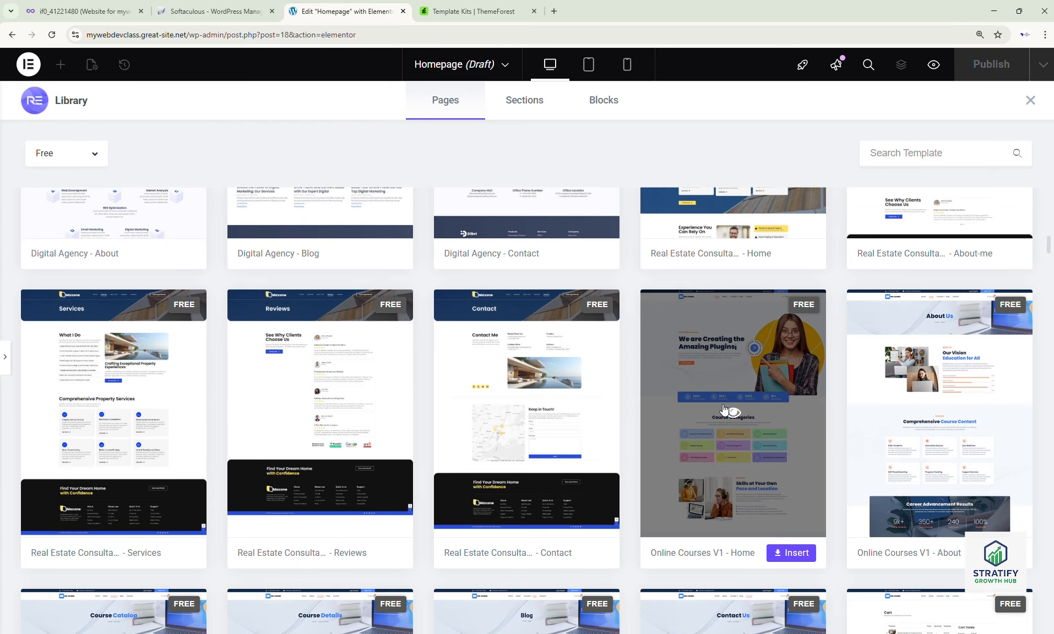
pyautogui.scroll(-1, 802, 443)
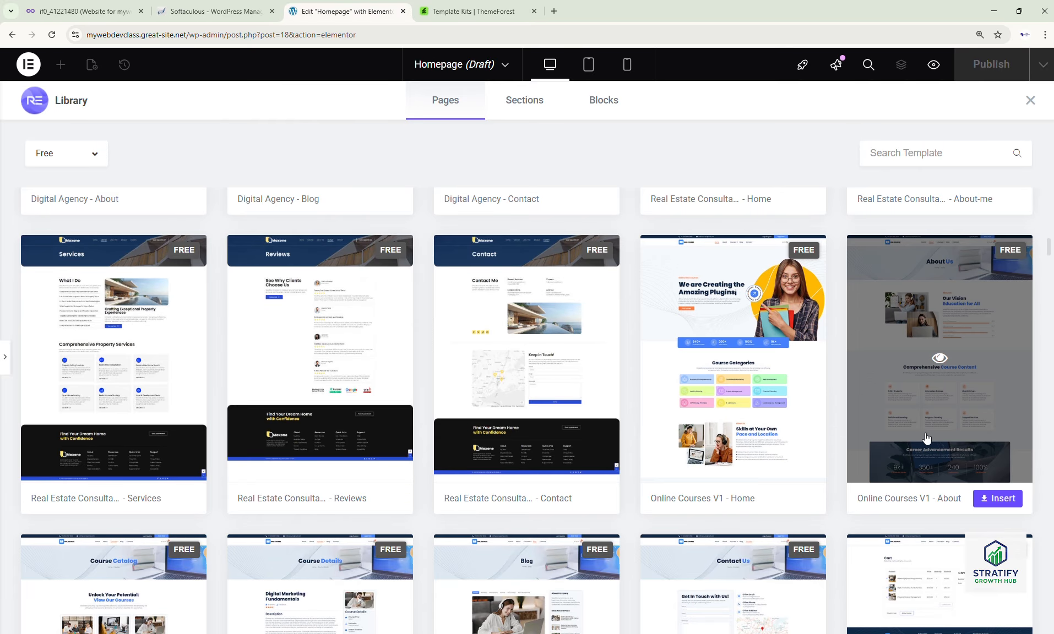
pyautogui.scroll(-5, 964, 432)
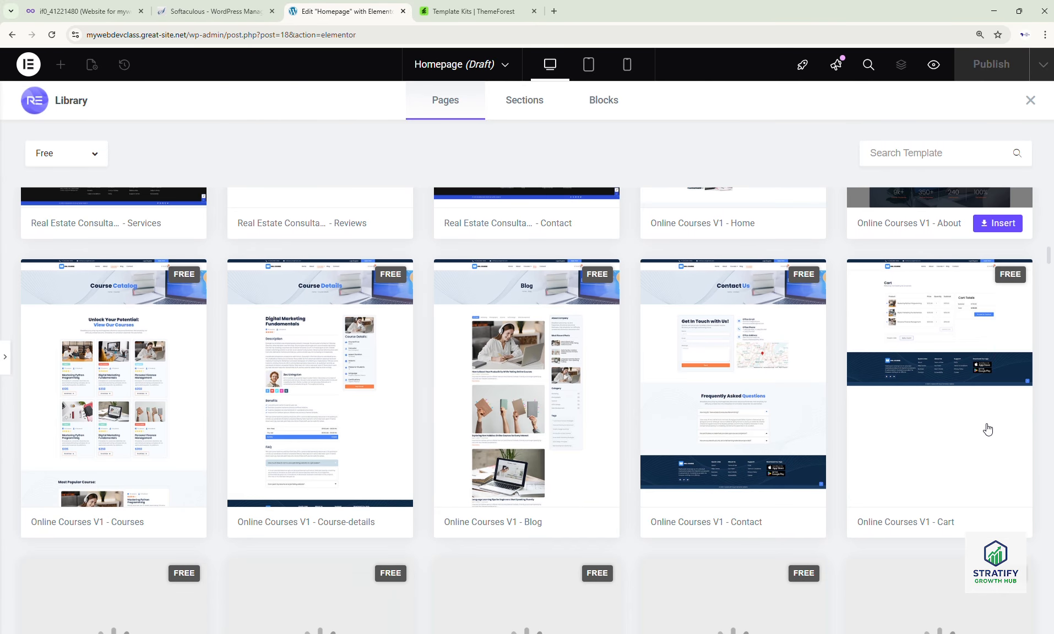
pyautogui.scroll(2, 987, 429)
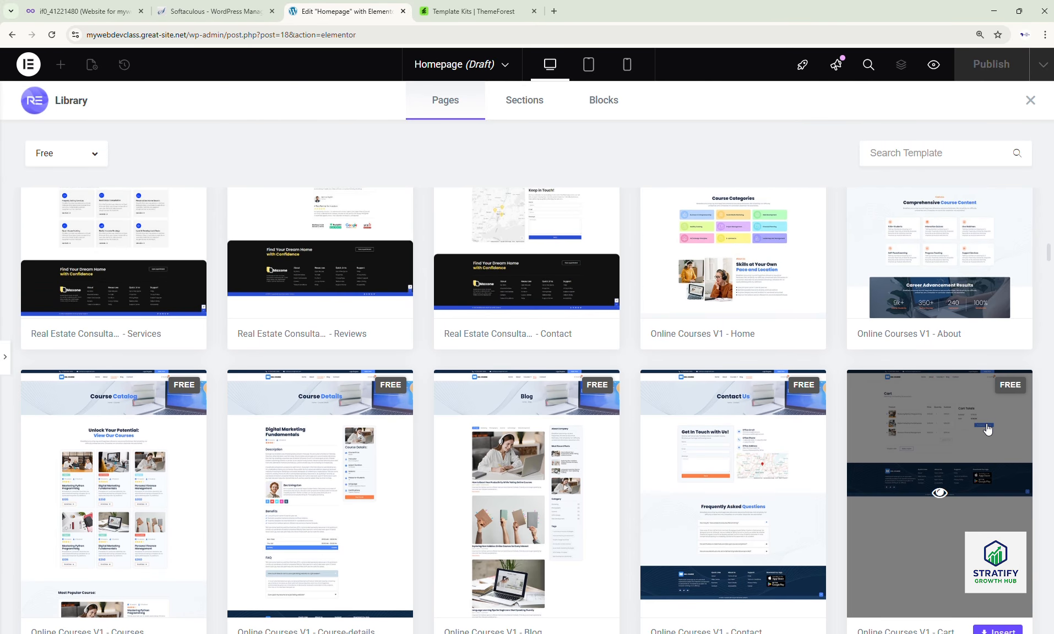
pyautogui.scroll(2, 988, 429)
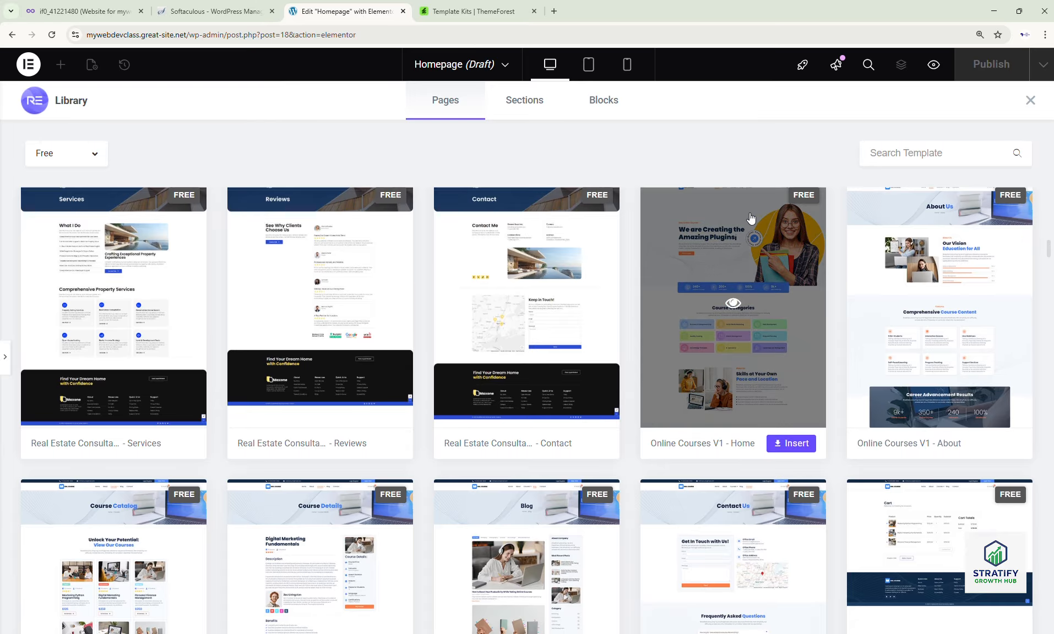
# - Preview the Online Courses V1 - Home page template and insert it into the Homepage
pyautogui.click(734, 305)
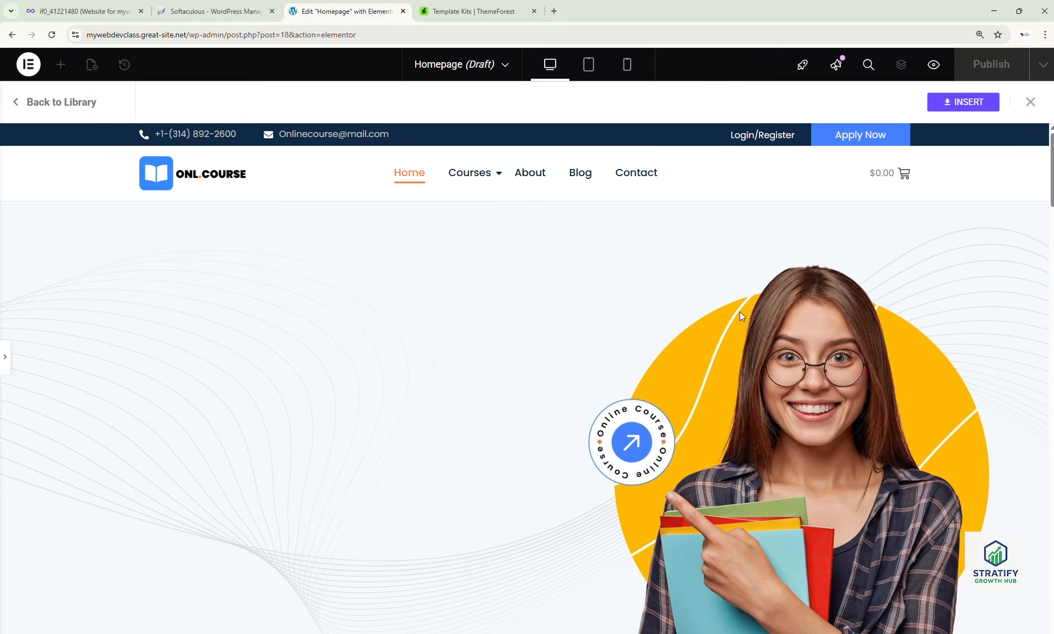
pyautogui.scroll(-5, 740, 312)
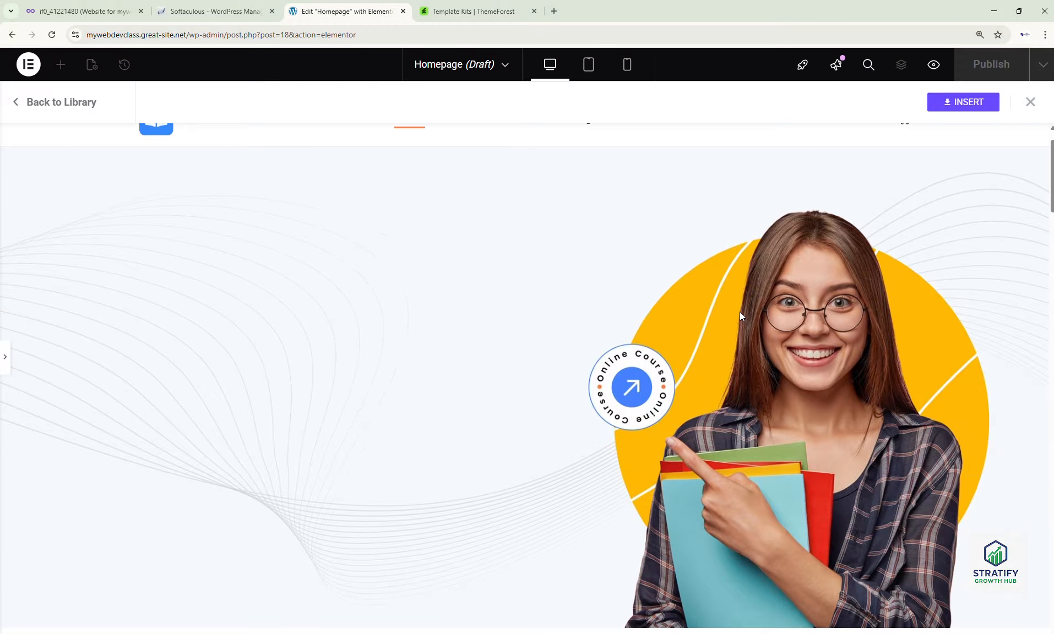
pyautogui.scroll(-6, 739, 312)
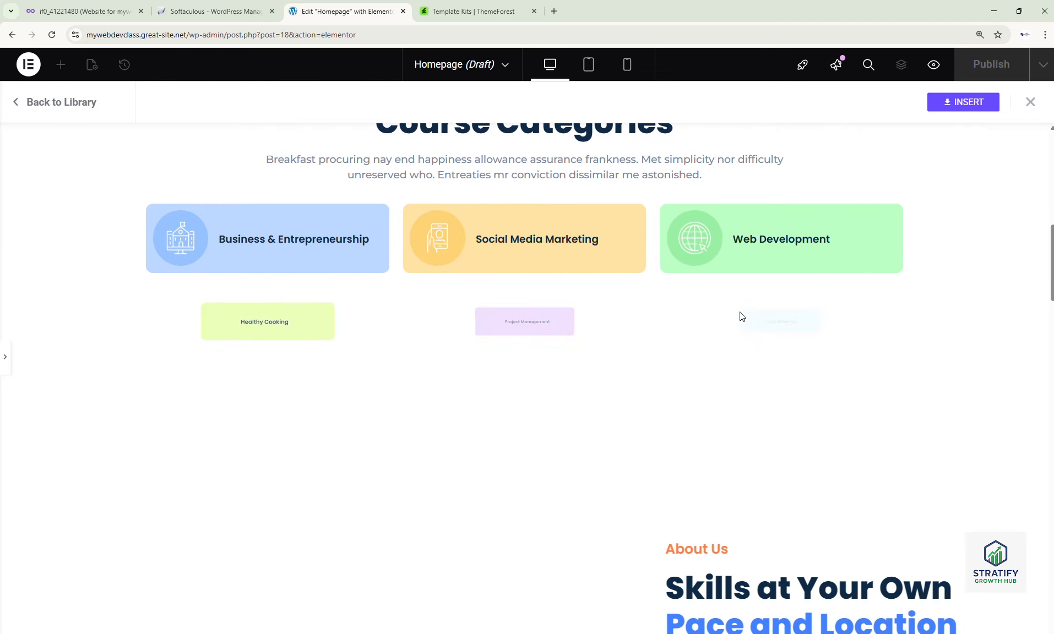
pyautogui.scroll(-9, 740, 313)
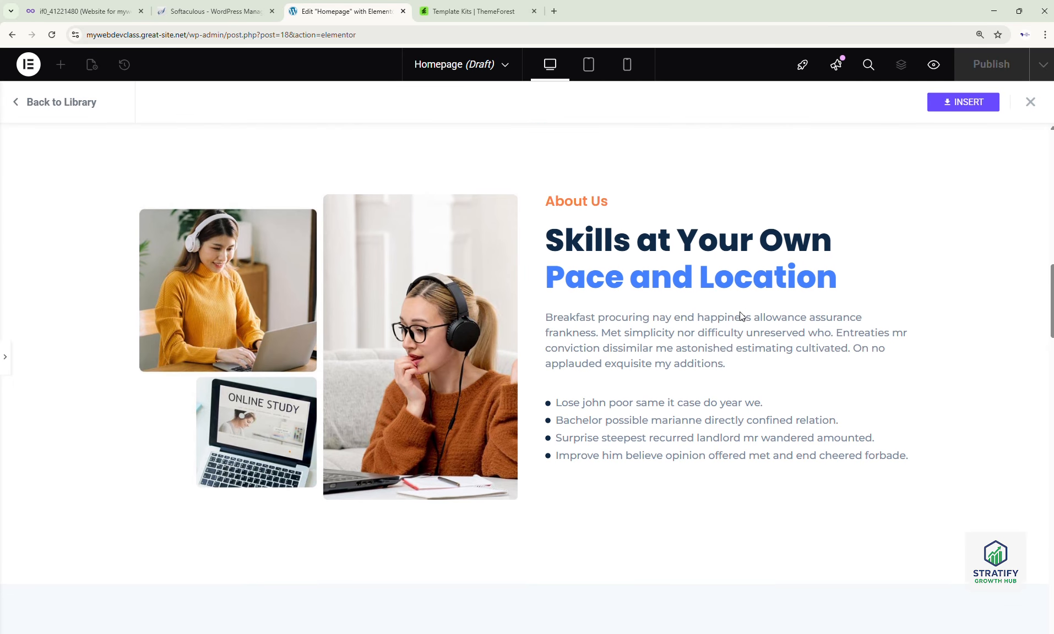
pyautogui.scroll(-5, 740, 317)
pyautogui.scroll(11, 740, 317)
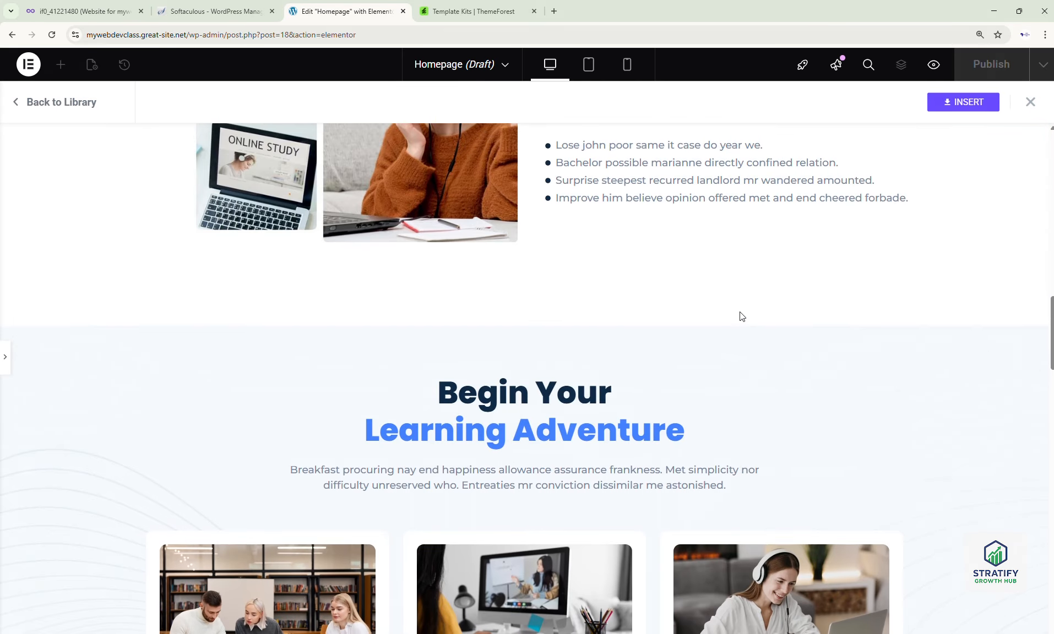
pyautogui.scroll(5, 739, 317)
pyautogui.scroll(6, 855, 218)
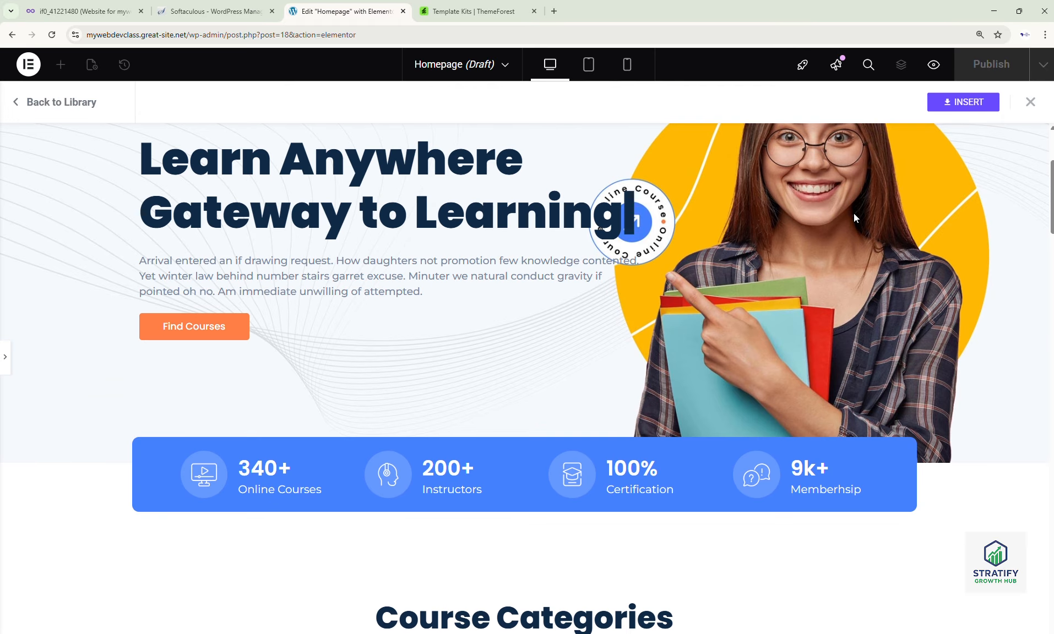
pyautogui.click(959, 103)
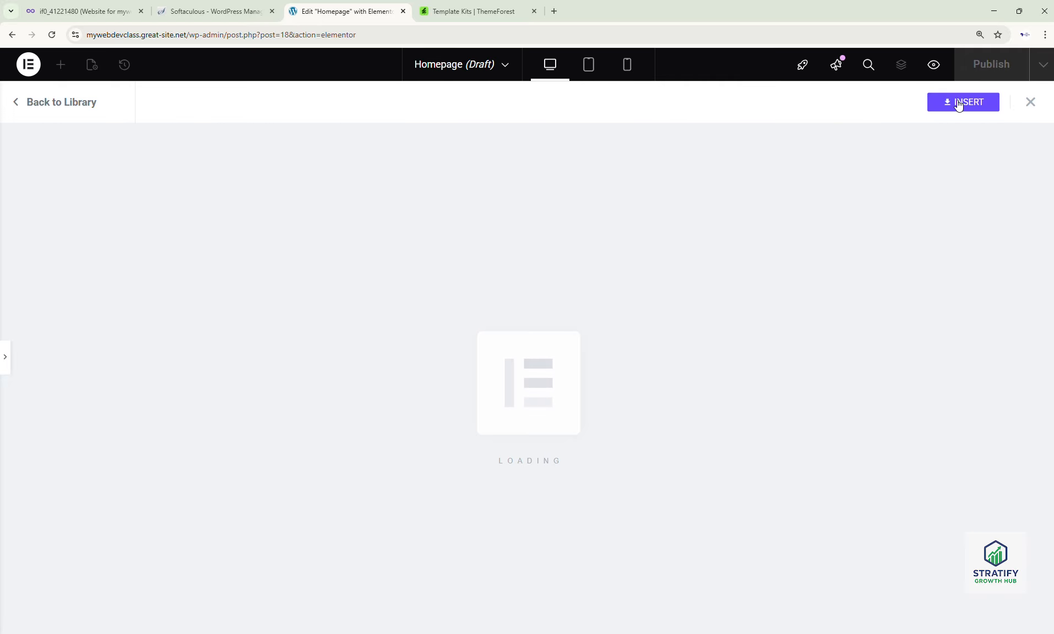
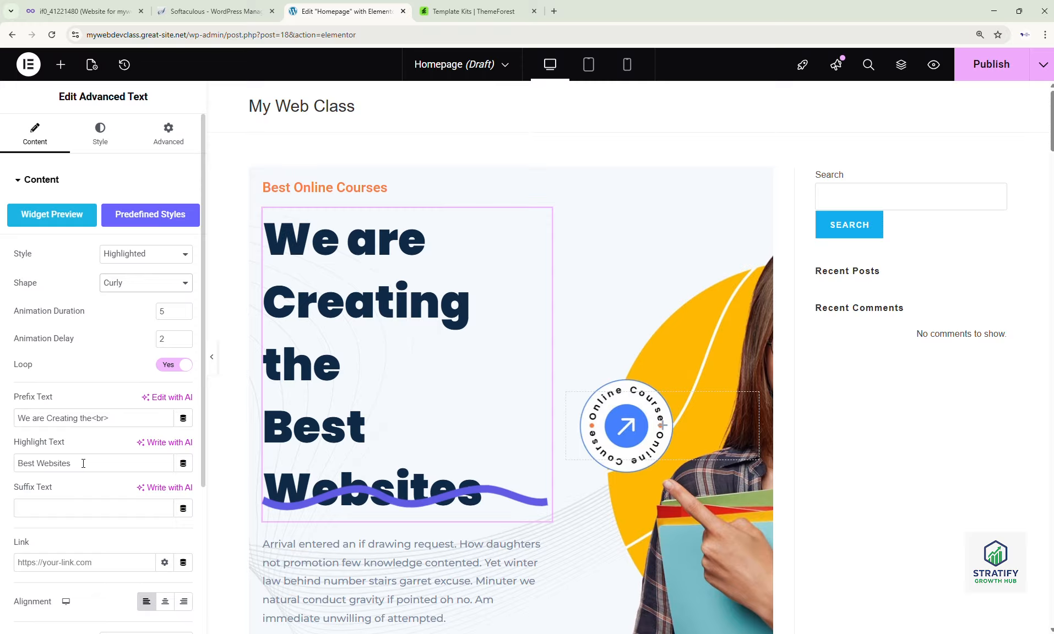
# - Set the style of the hero section's Advanced Text heading to Animated
pyautogui.click(188, 283)
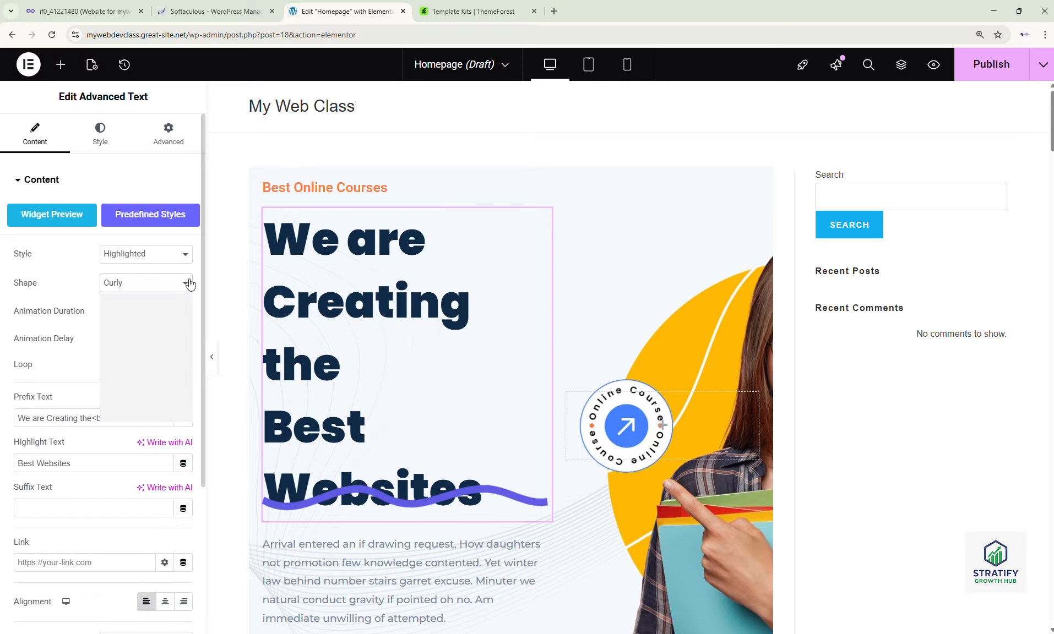
pyautogui.click(171, 254)
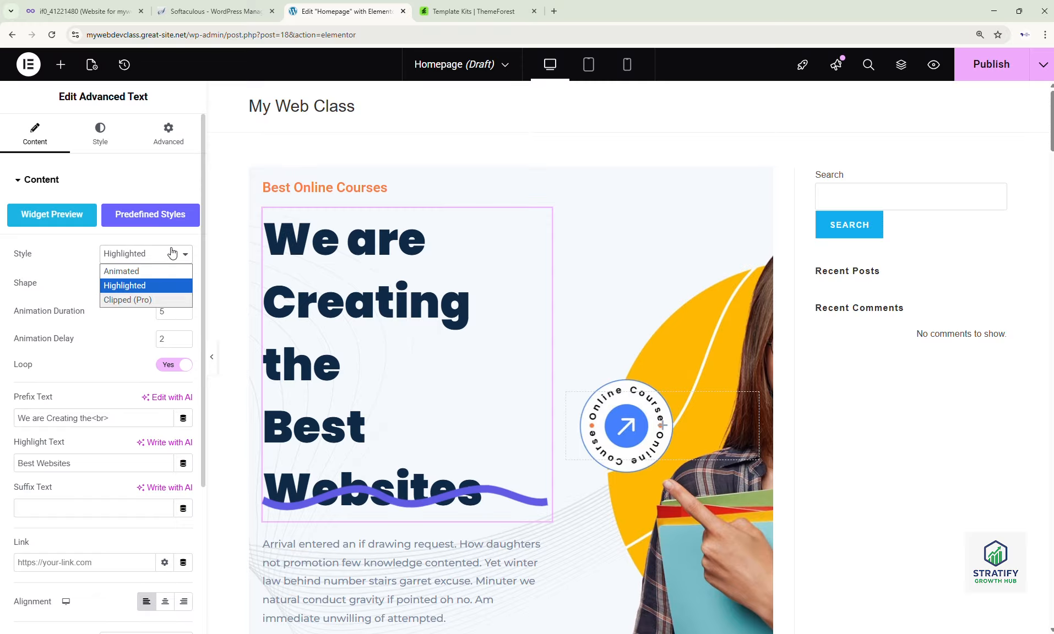
pyautogui.click(150, 267)
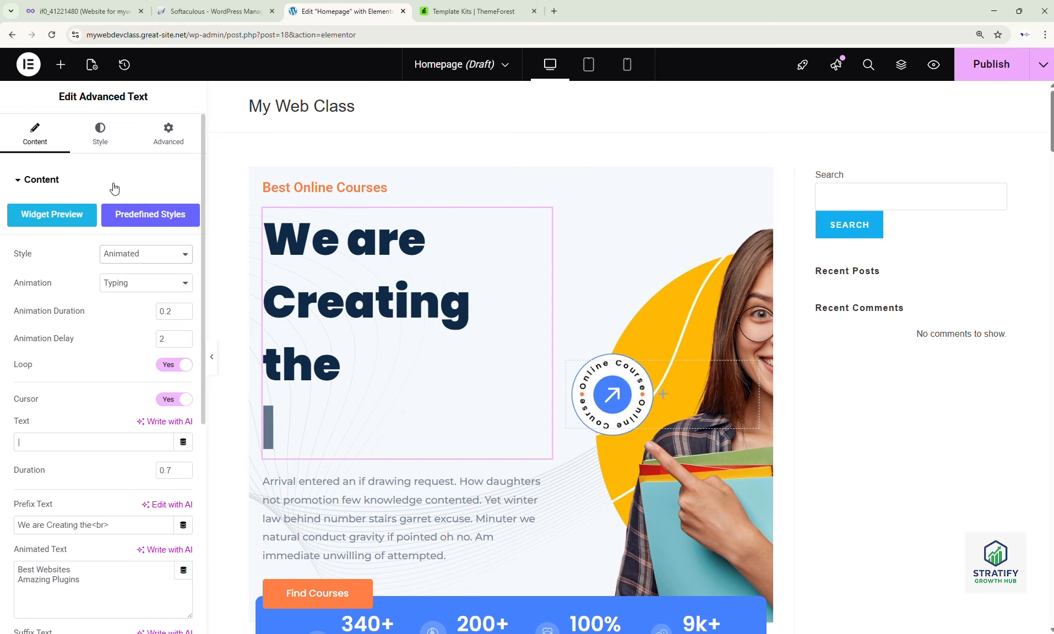
# - Set the text color of the hero heading's prefix text to red, #D92544
pyautogui.click(102, 136)
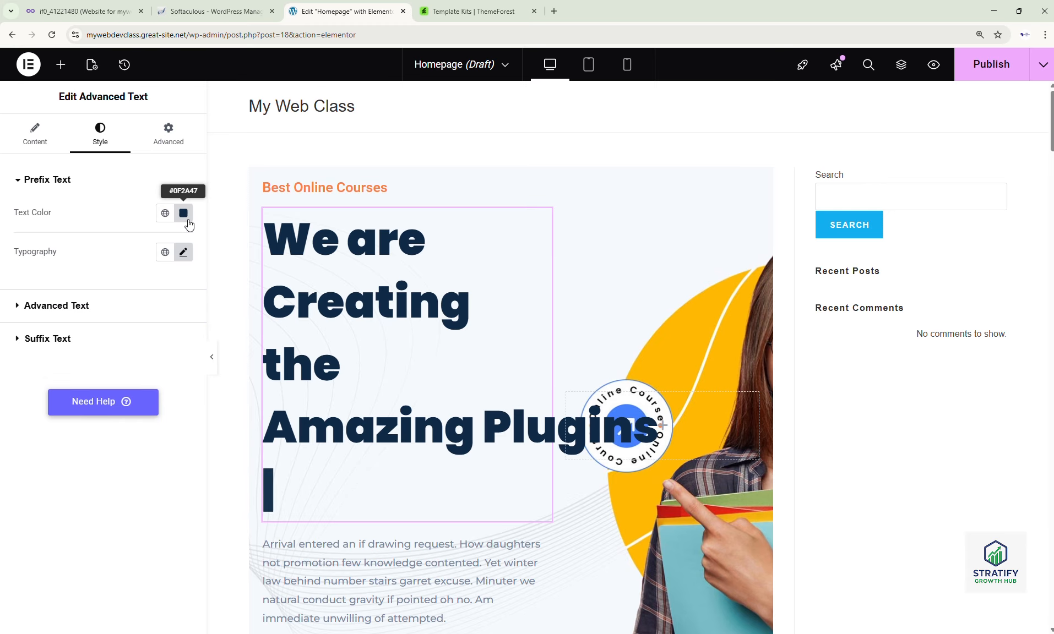
pyautogui.click(185, 215)
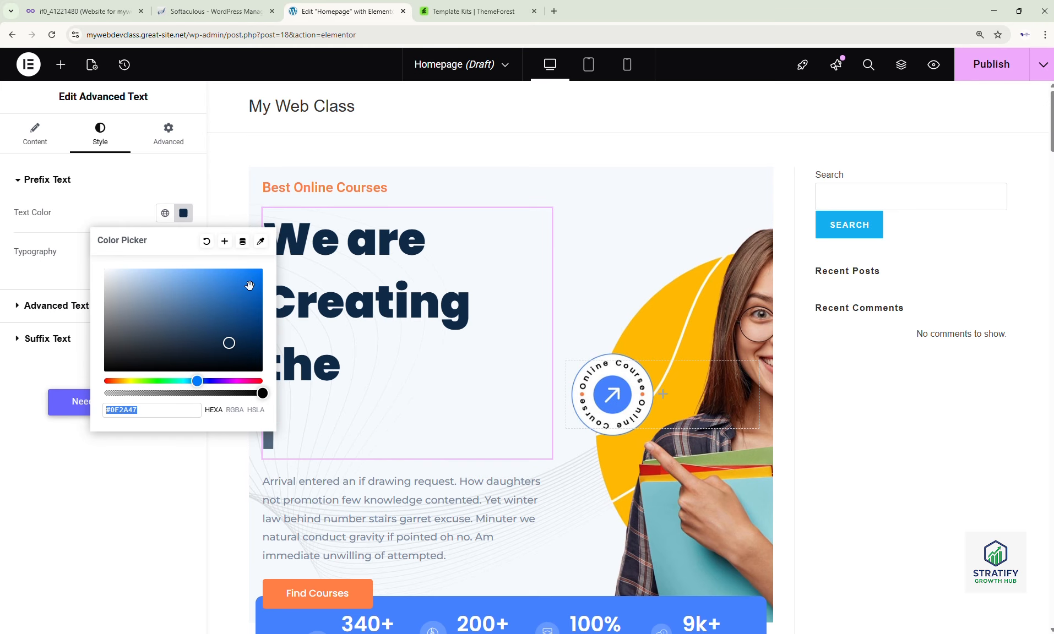
pyautogui.click(251, 277)
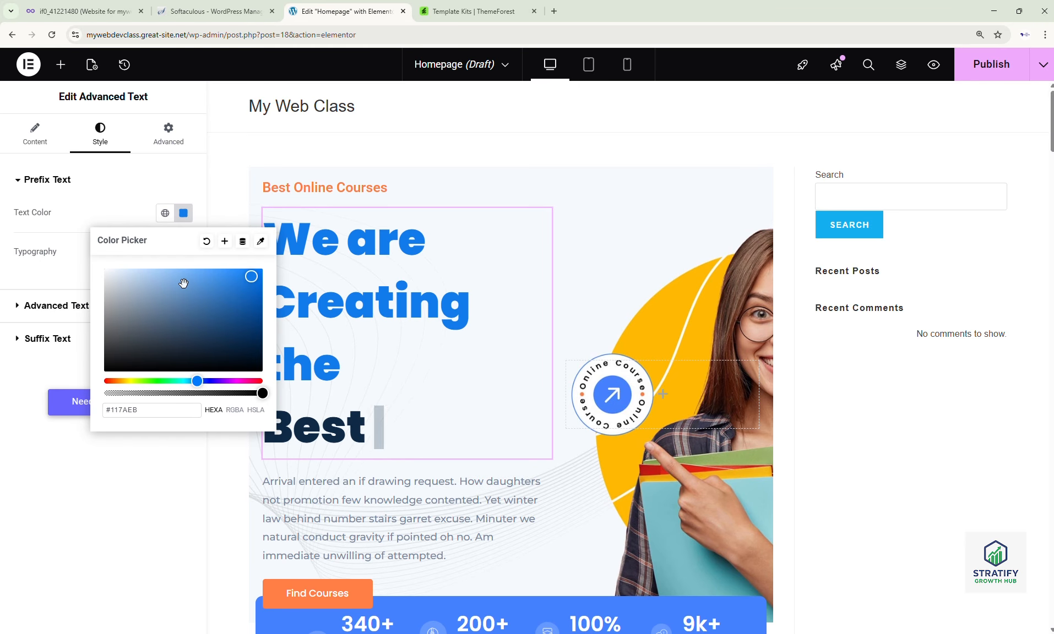
pyautogui.click(237, 381)
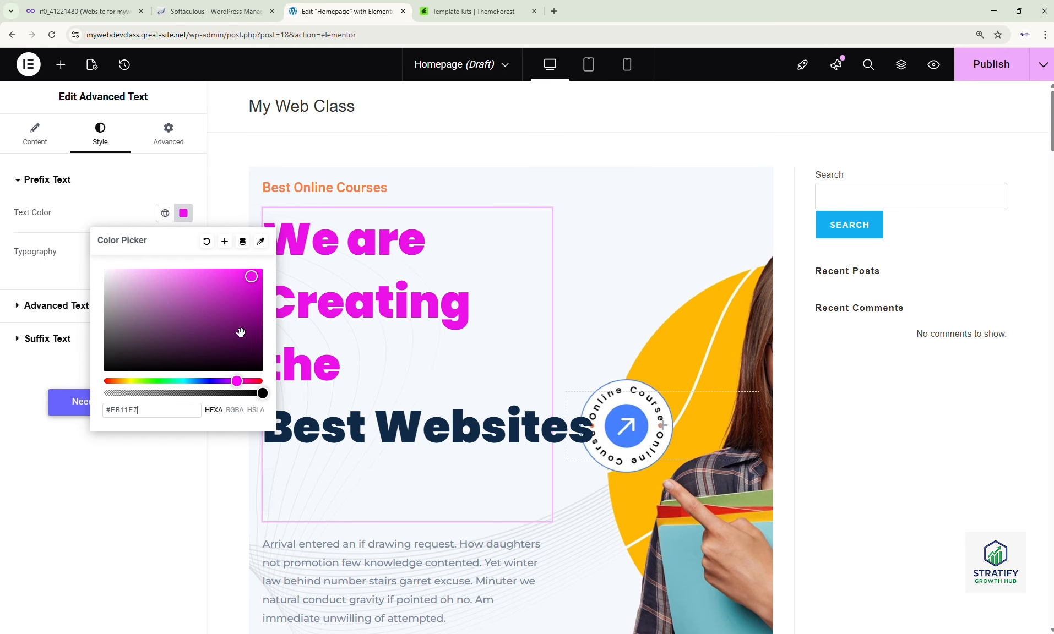
pyautogui.click(257, 381)
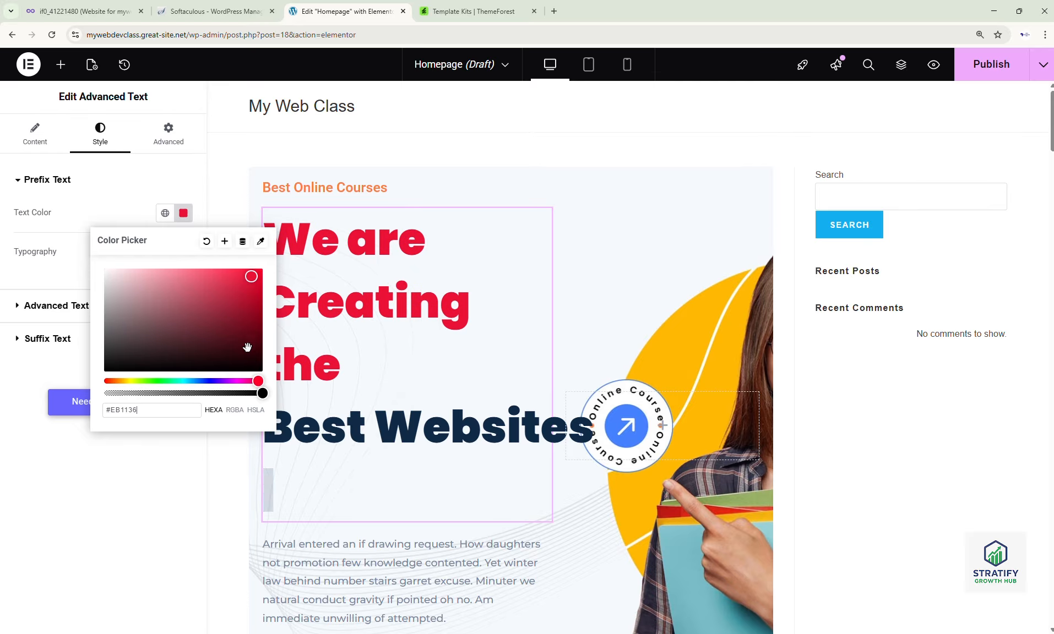
pyautogui.moveTo(247, 347); pyautogui.dragTo(235, 284)
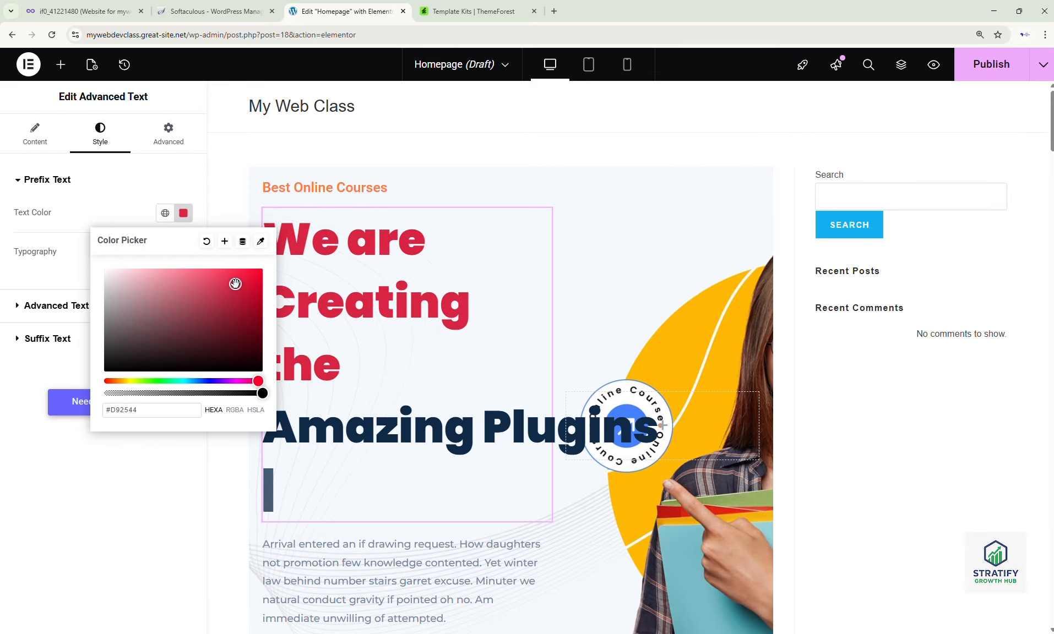
pyautogui.click(30, 472)
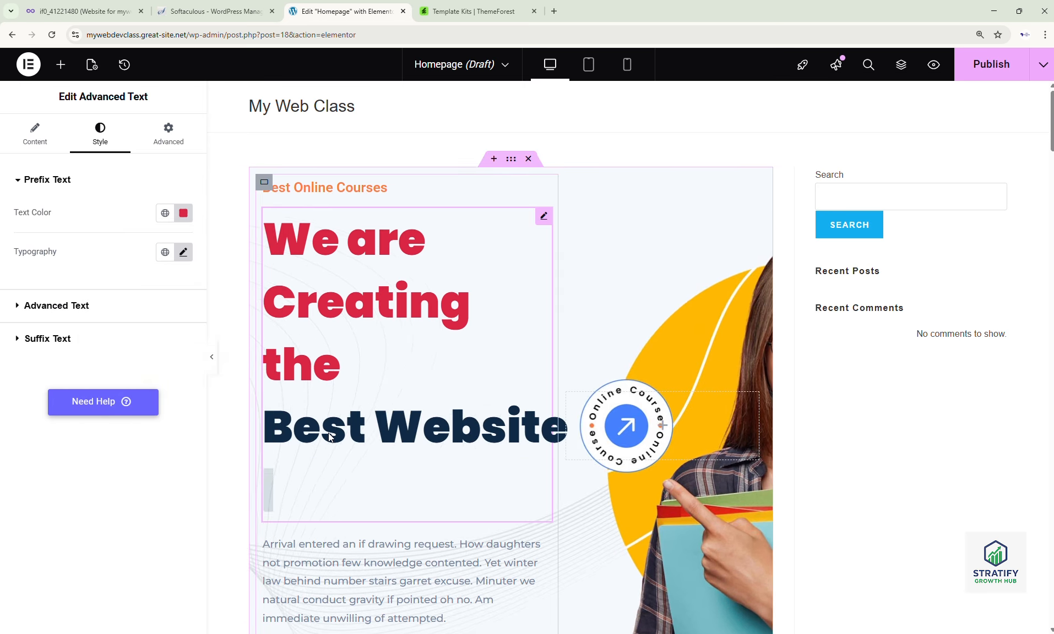
# - Set the text color of the hero heading's animated Advanced Text to blue, #1271D7
pyautogui.click(18, 306)
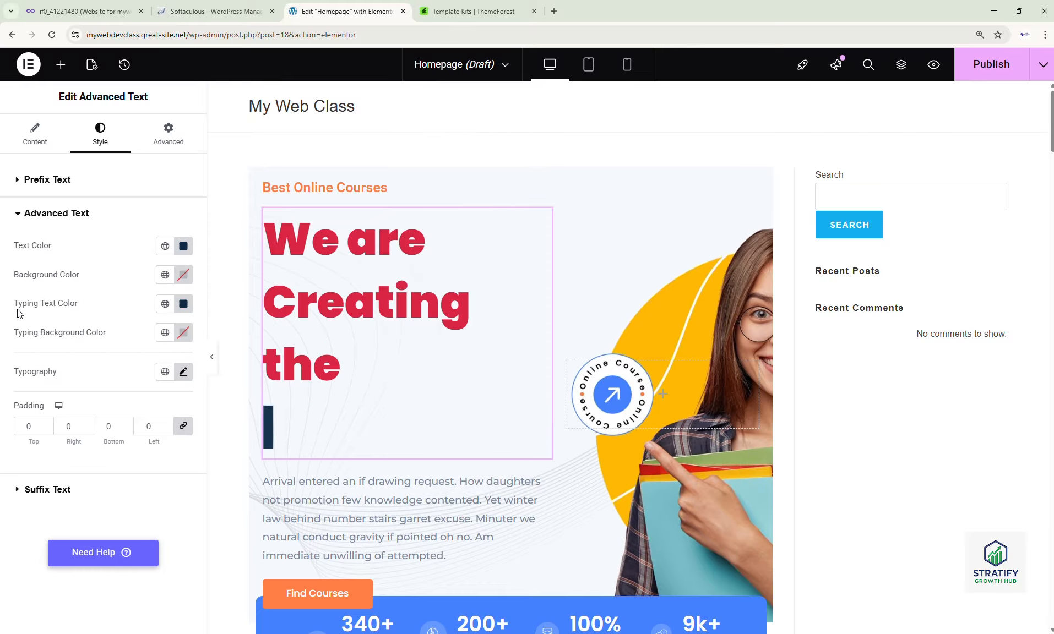
pyautogui.click(184, 247)
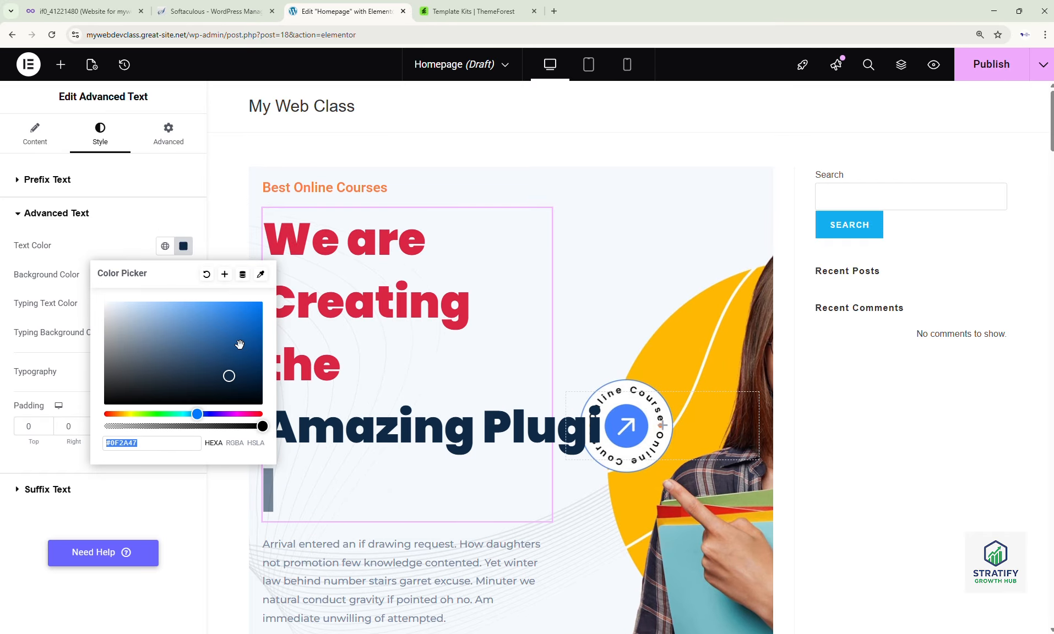
pyautogui.click(246, 334)
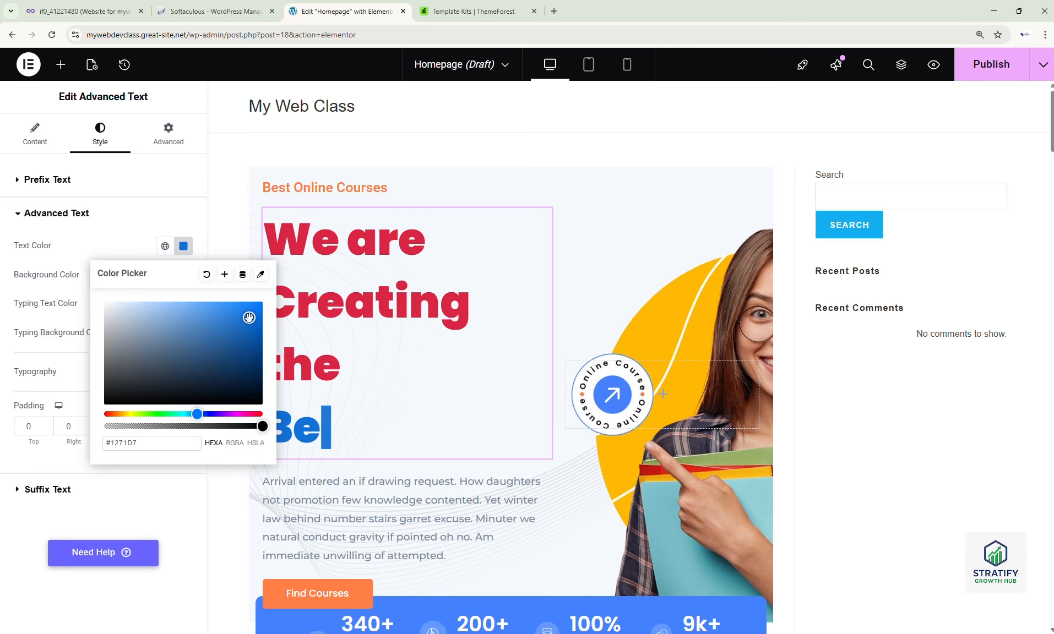
pyautogui.click(206, 528)
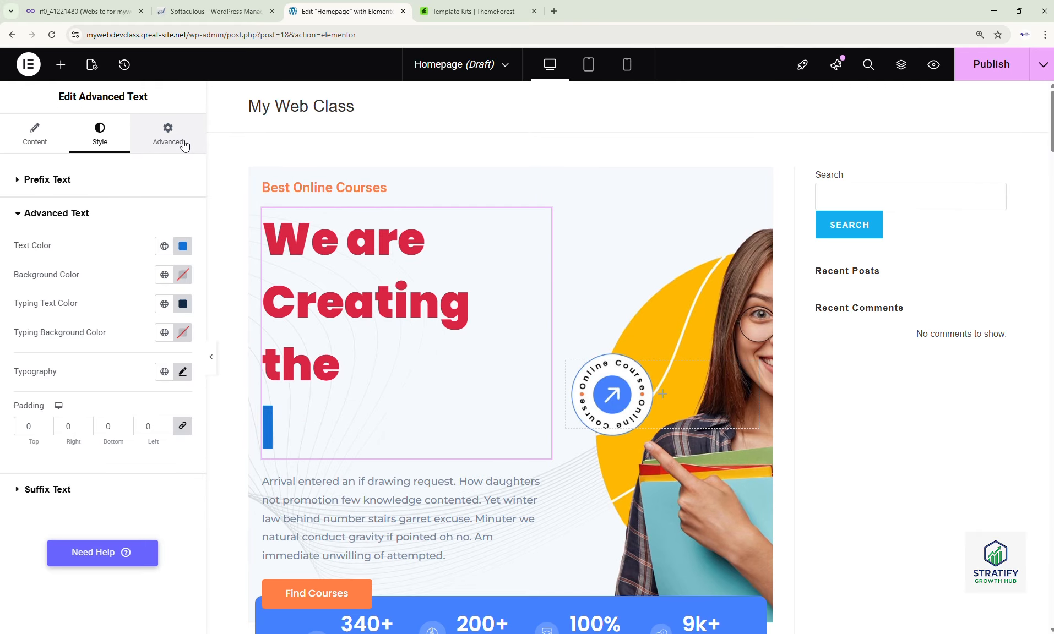
# - Look through the hero heading's advanced layout, positioning and effect settings
pyautogui.click(184, 145)
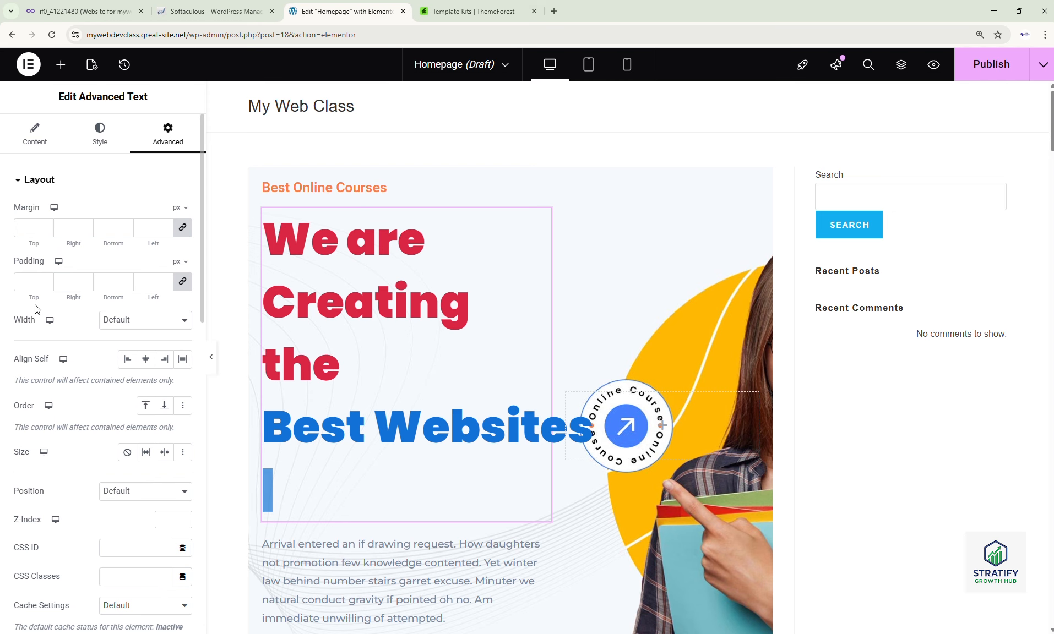
pyautogui.scroll(-5, 128, 499)
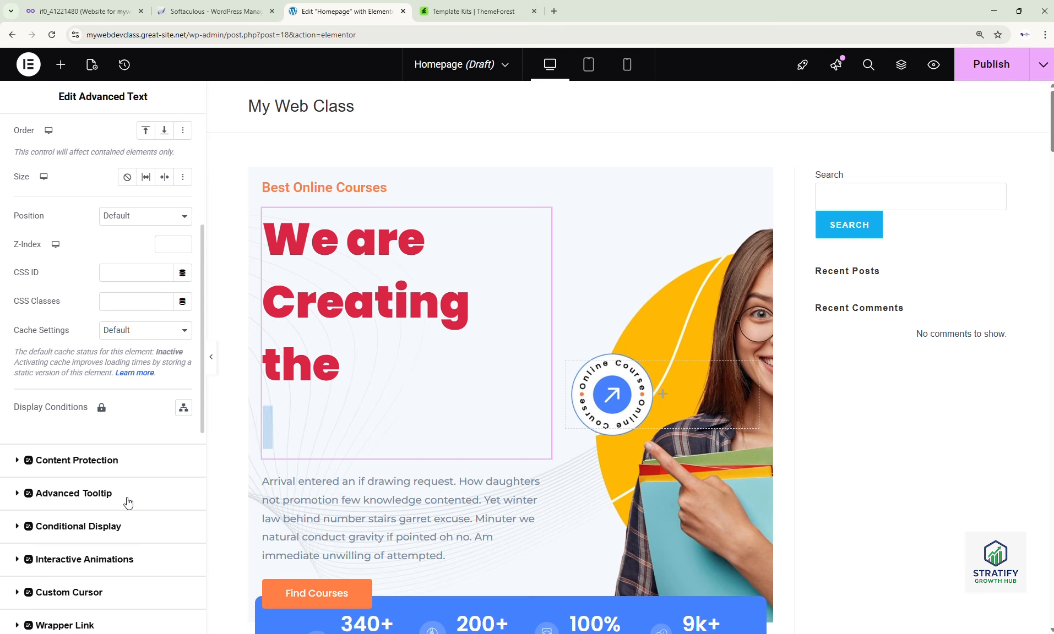
pyautogui.scroll(3, 127, 500)
pyautogui.scroll(-3, 127, 500)
pyautogui.scroll(5, 127, 500)
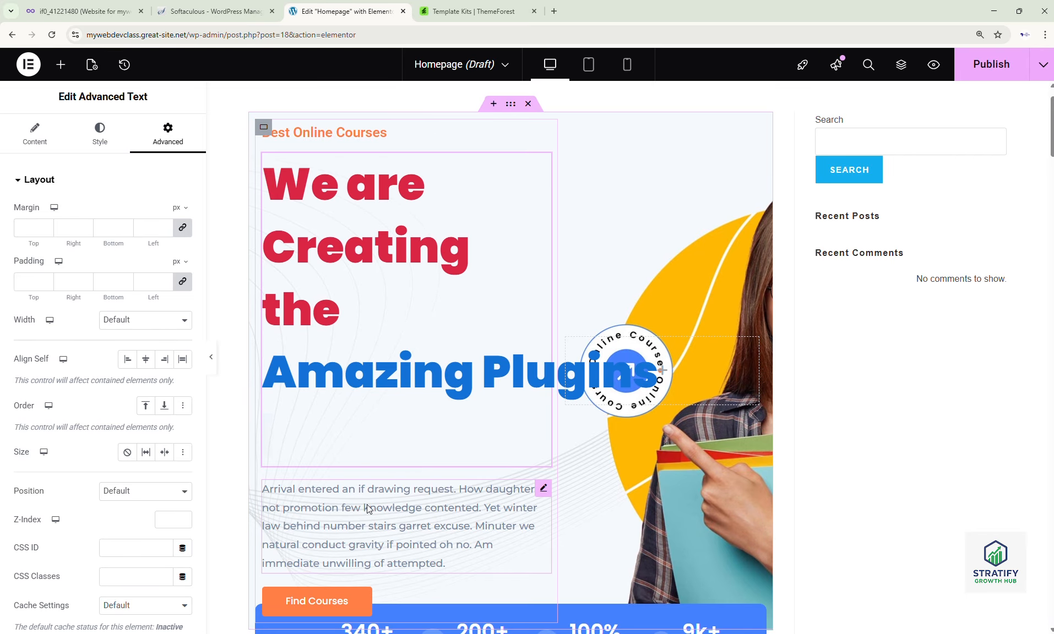
# - Open the hero paragraph and the description under the Course Categories heading in the text editor
pyautogui.click(368, 509)
pyautogui.scroll(1, 235, 405)
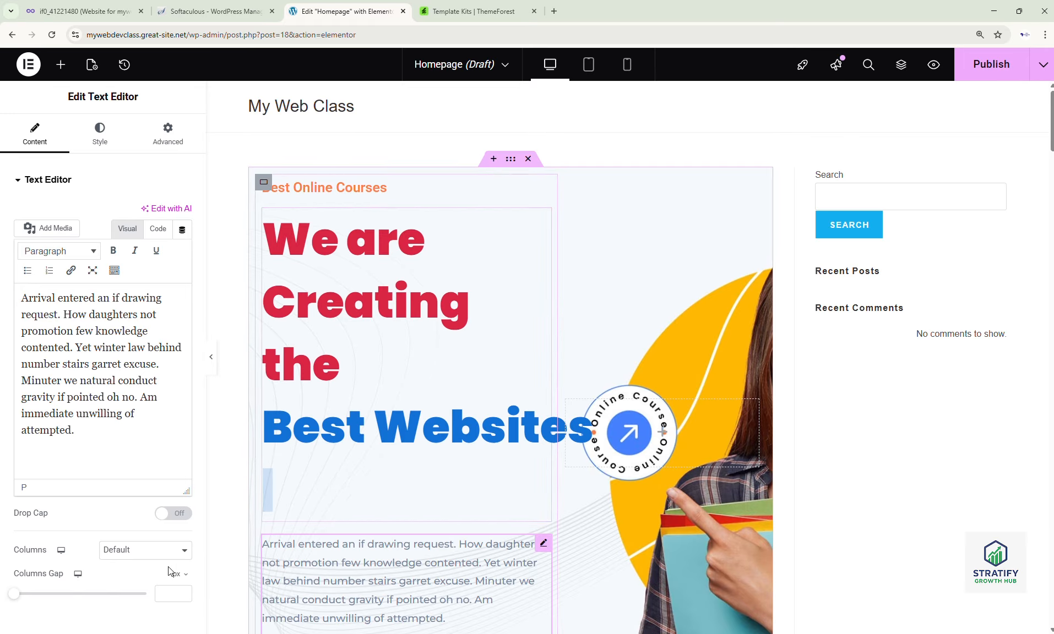
pyautogui.scroll(-5, 364, 551)
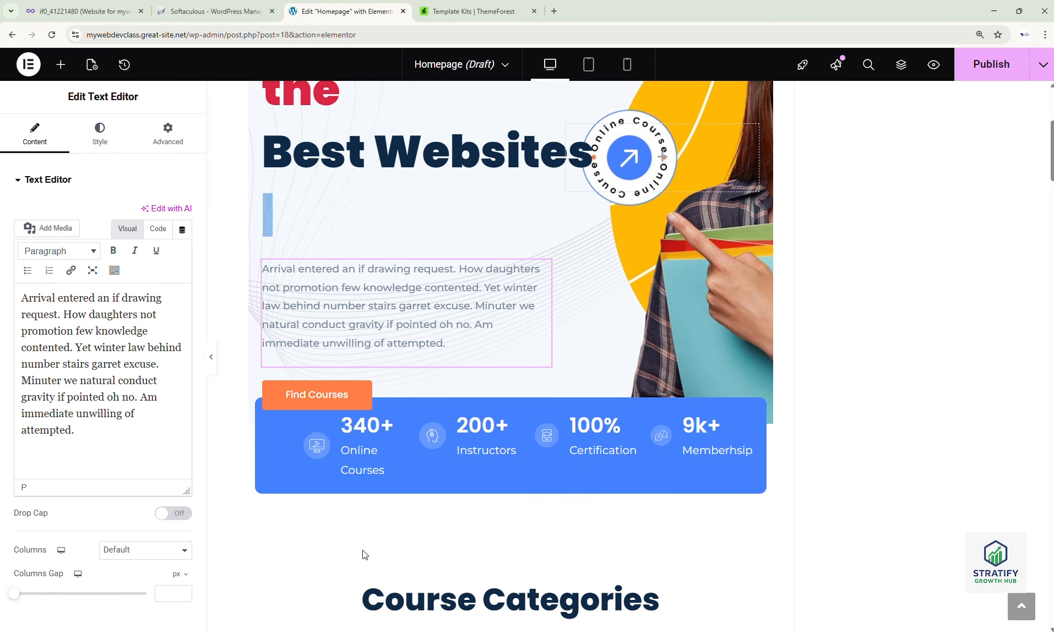
pyautogui.scroll(-5, 363, 553)
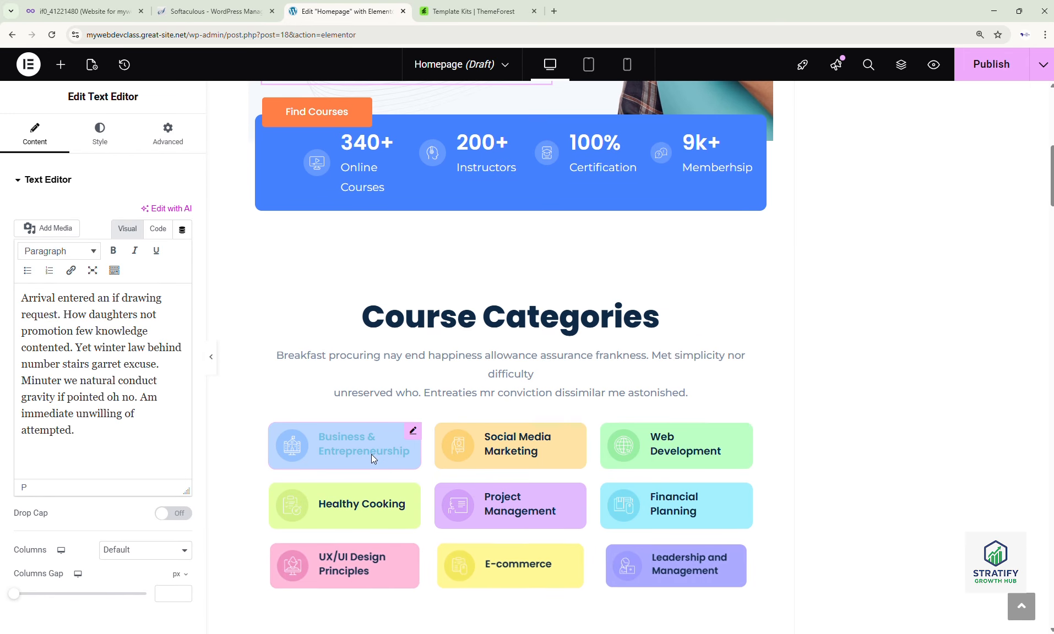
pyautogui.scroll(1, 410, 436)
pyautogui.click(414, 438)
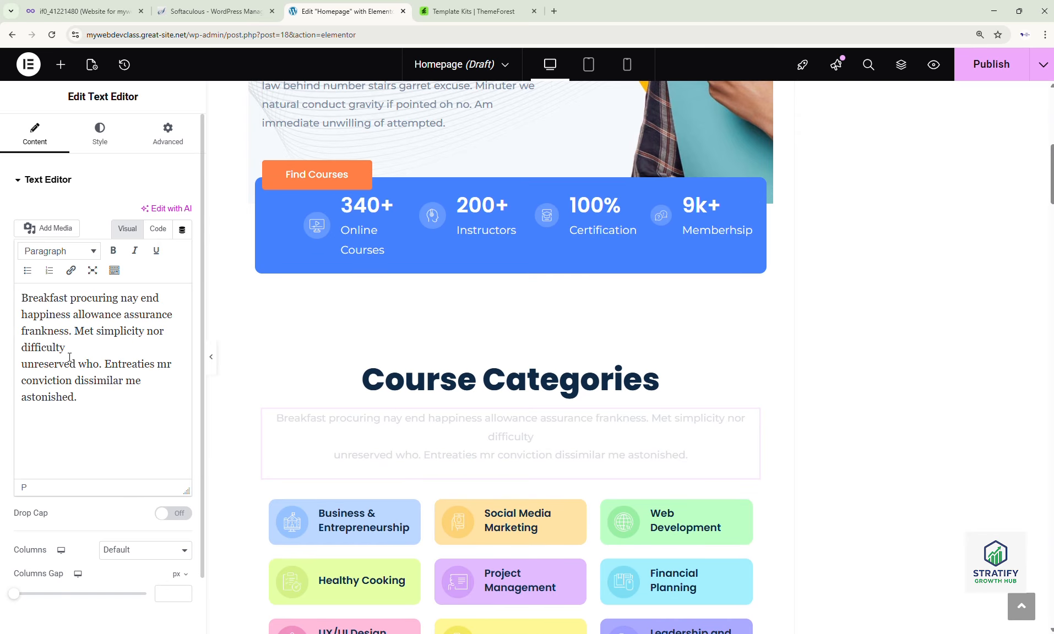
pyautogui.moveTo(23, 295); pyautogui.dragTo(155, 301)
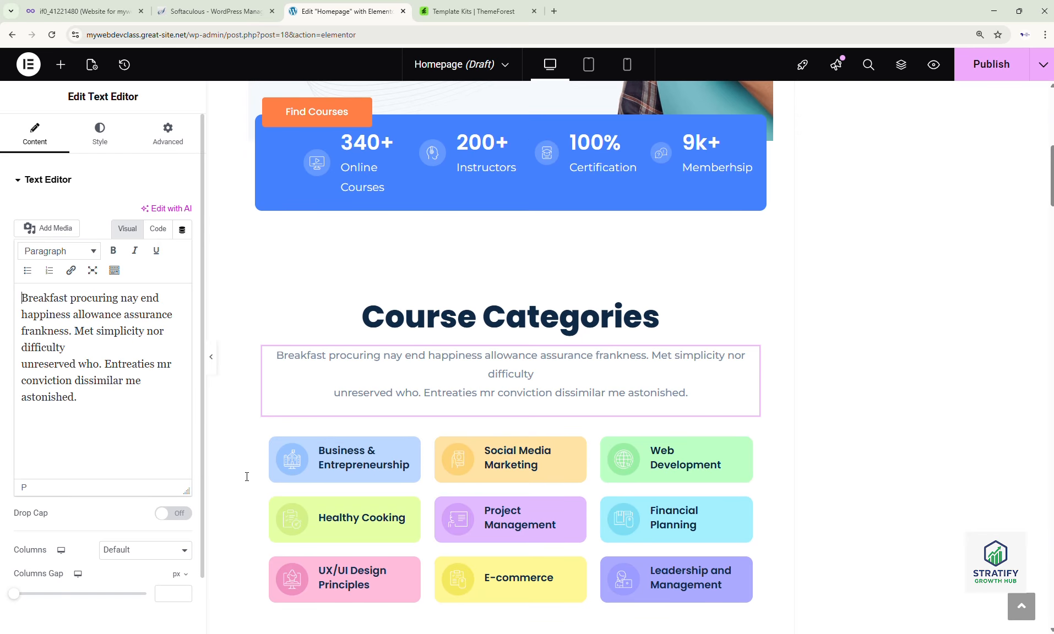
# - Look over the inserted page's sections from the Course Categories cards to the About Us block
pyautogui.scroll(1, 378, 428)
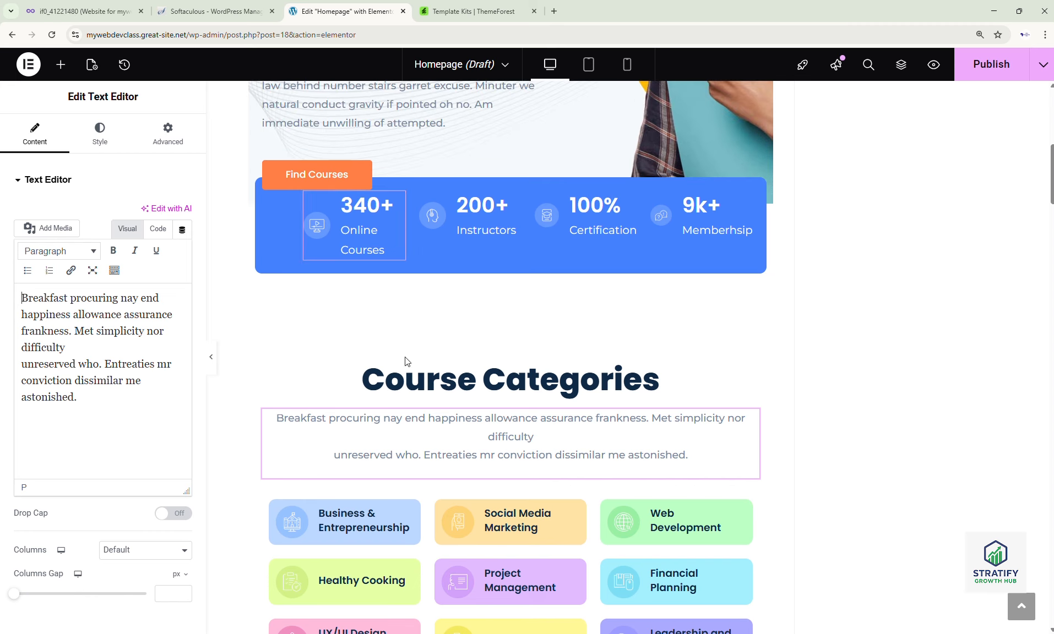
pyautogui.scroll(-1, 270, 394)
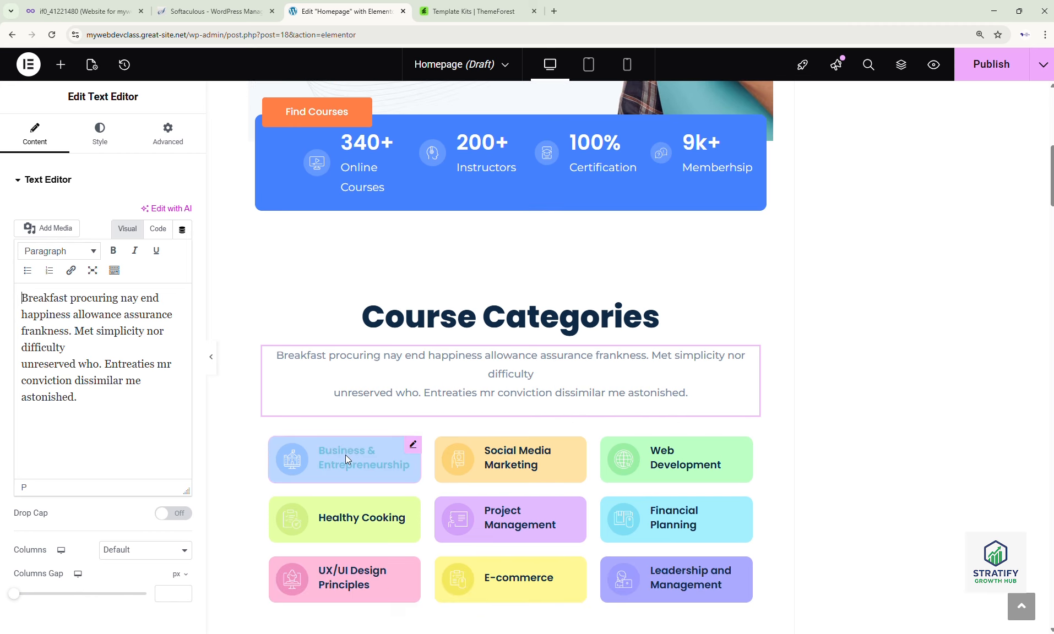
pyautogui.scroll(7, 345, 454)
pyautogui.scroll(-8, 346, 456)
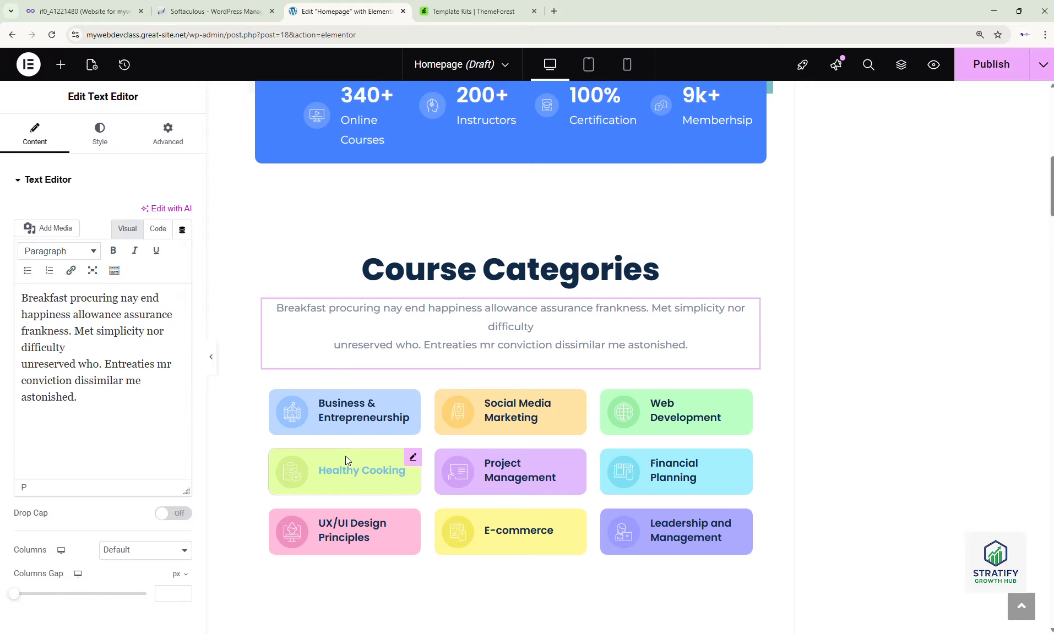
pyautogui.scroll(-7, 346, 456)
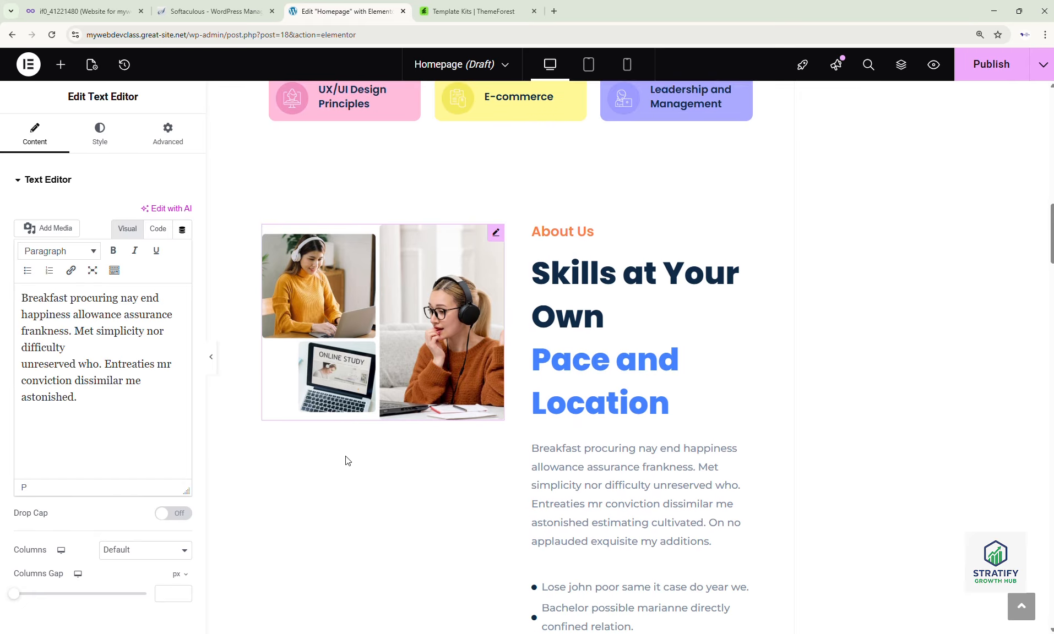
pyautogui.scroll(-1, 345, 459)
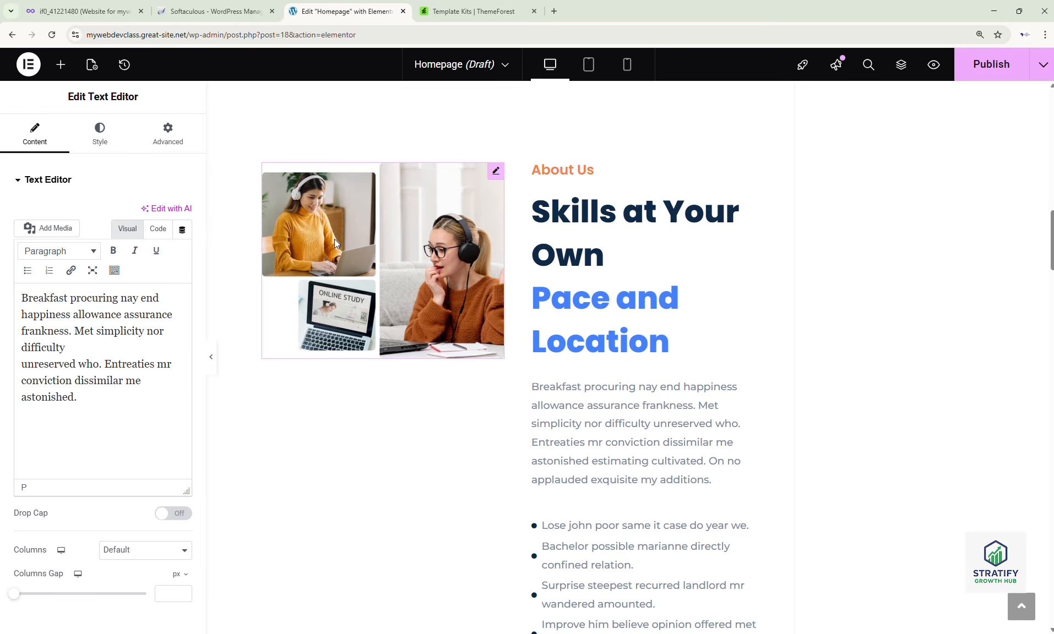
# - Replace the About Us section's image with the hero-banner file uploaded from the Downloads folder
pyautogui.scroll(4, 430, 276)
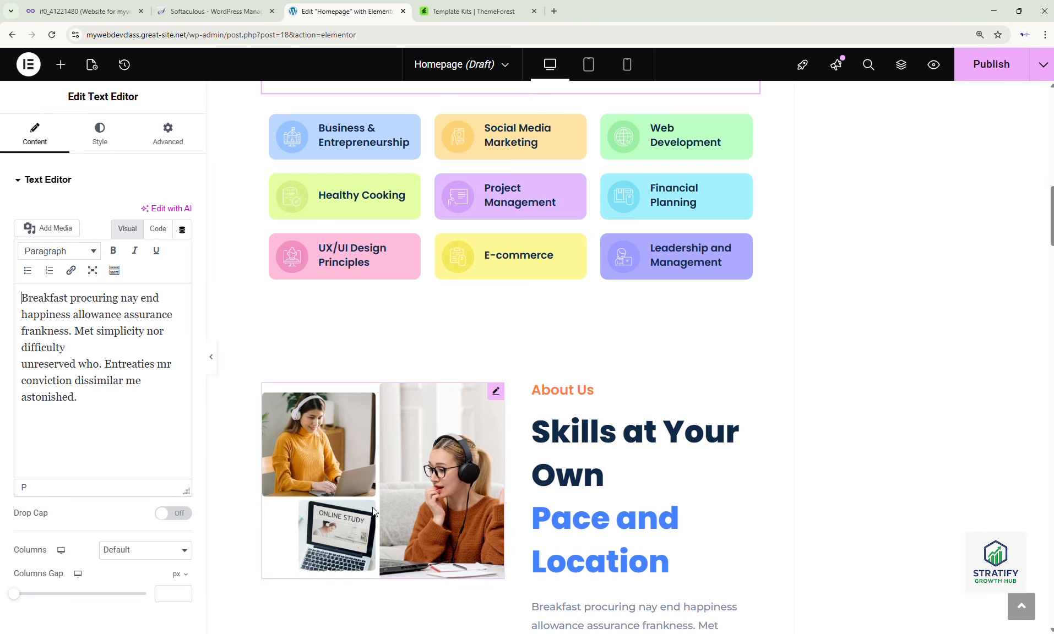
pyautogui.click(444, 453)
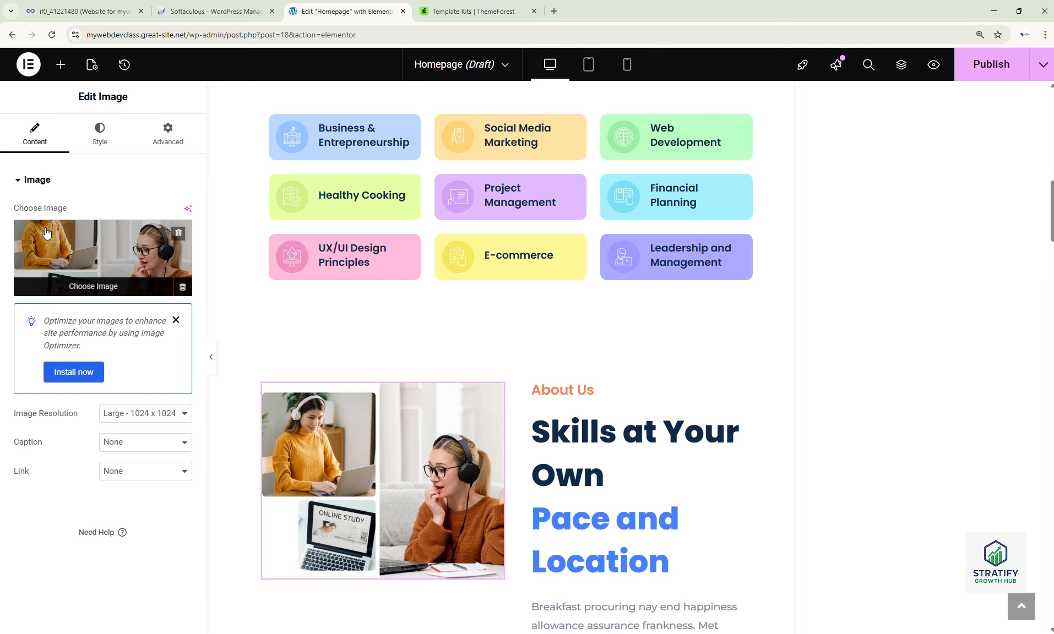
pyautogui.click(101, 285)
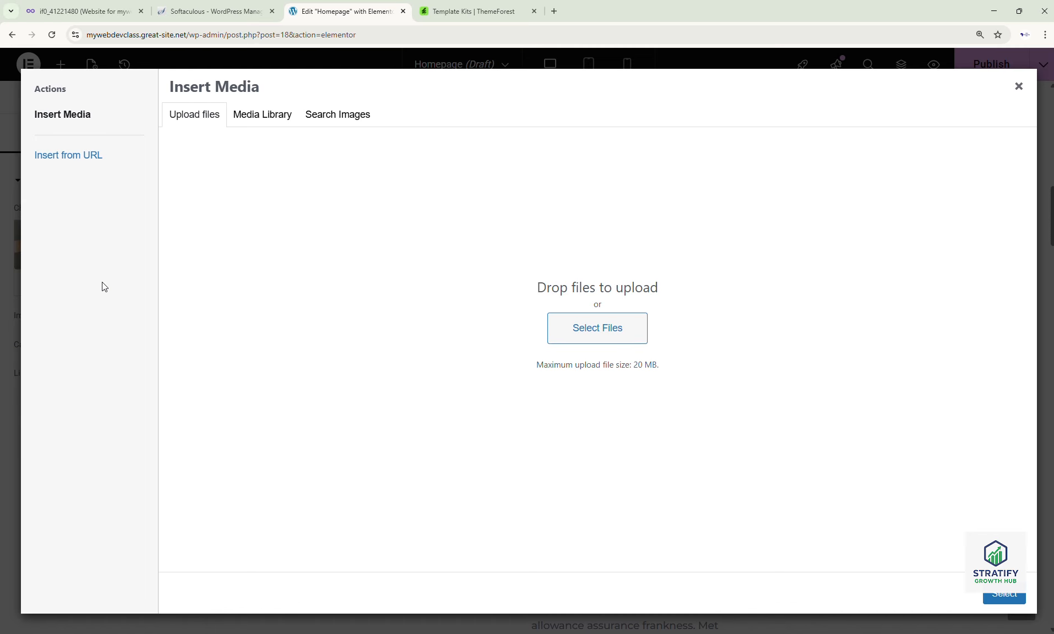
pyautogui.click(593, 329)
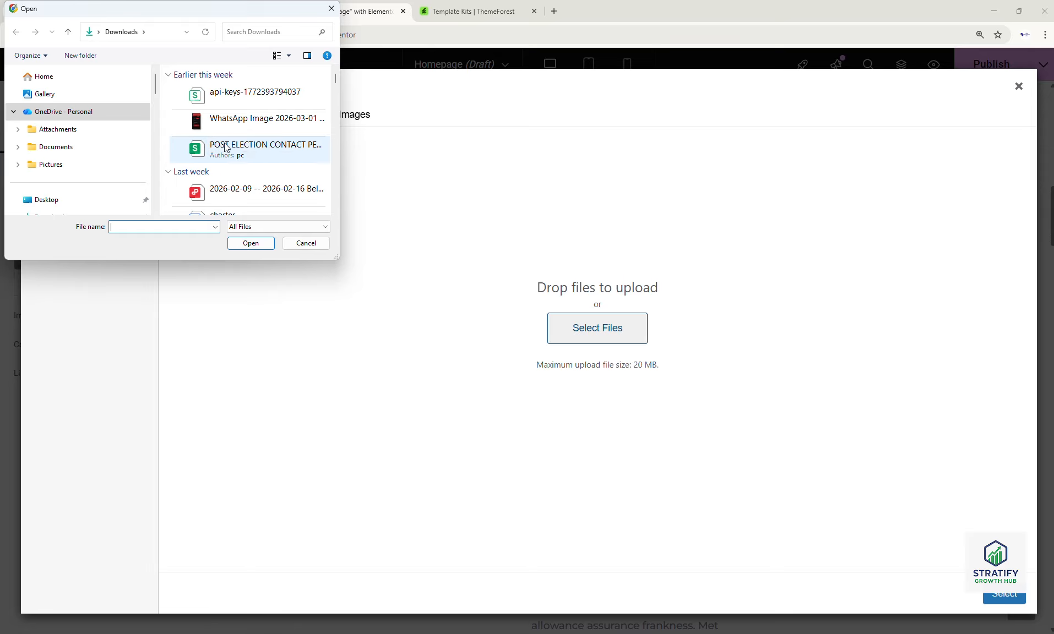
pyautogui.scroll(-5, 259, 144)
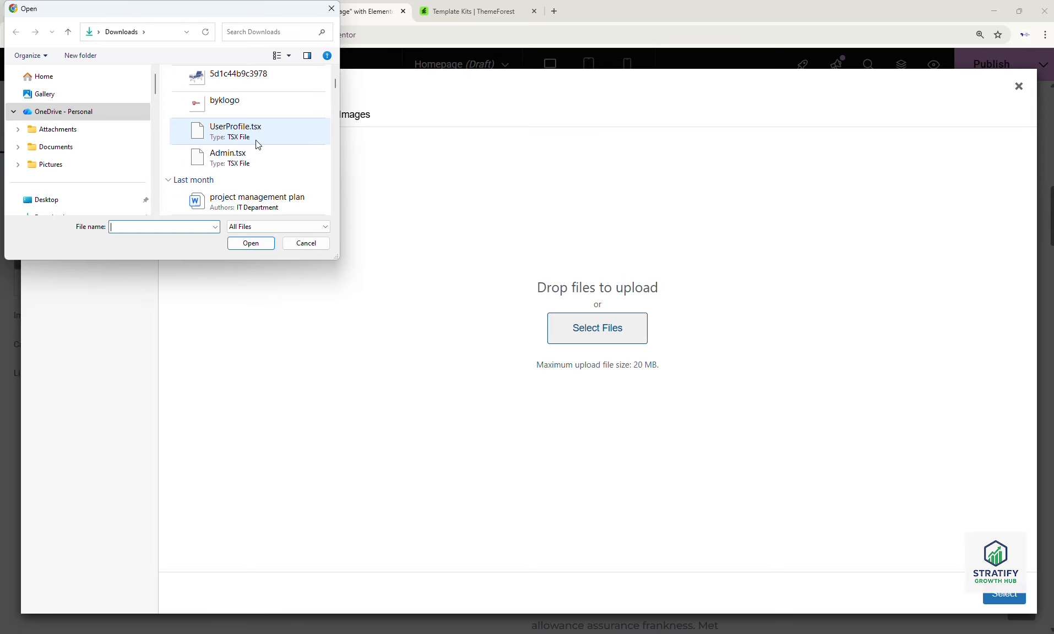
pyautogui.scroll(-3, 258, 144)
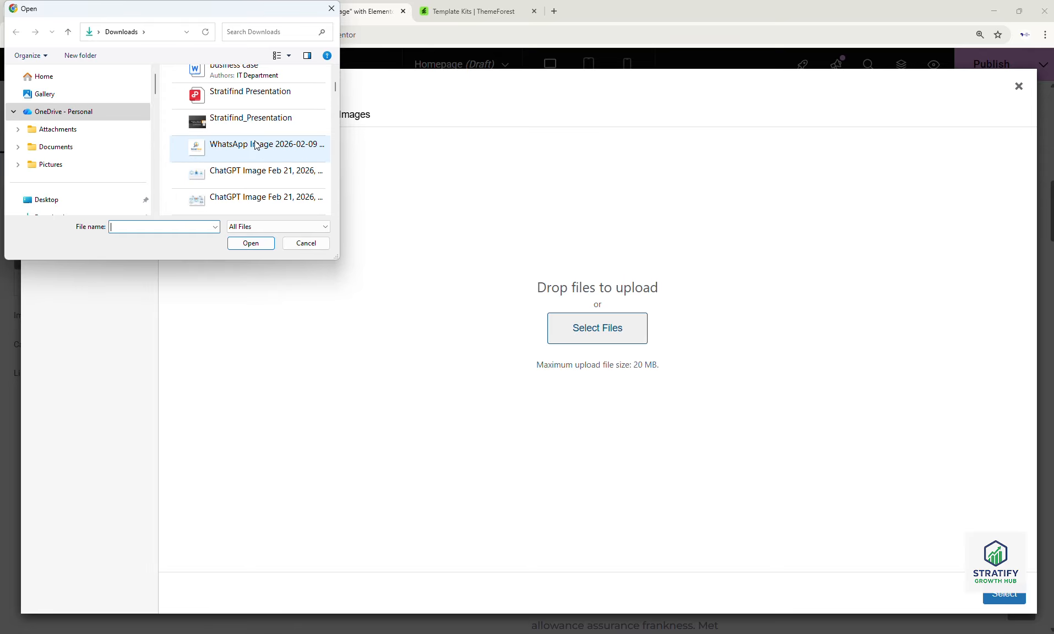
pyautogui.scroll(-4, 259, 145)
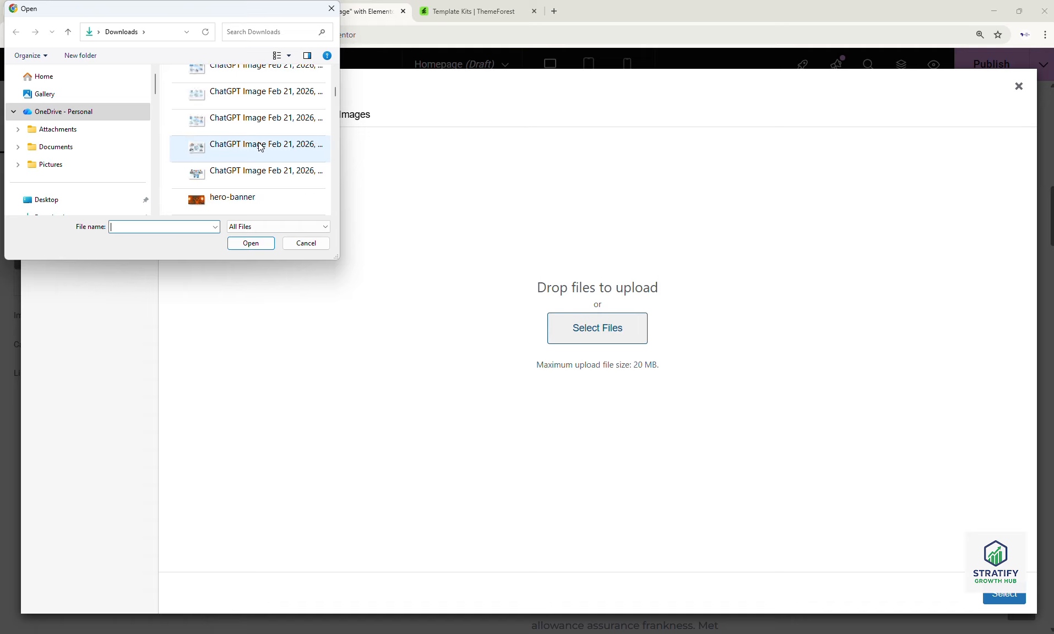
pyautogui.click(247, 122)
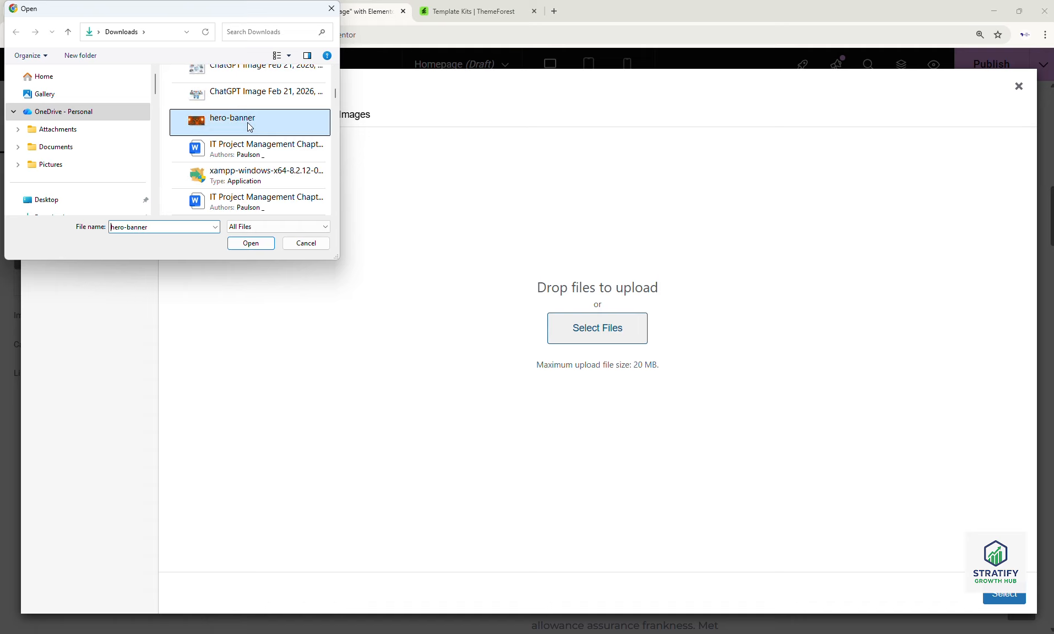
pyautogui.click(251, 243)
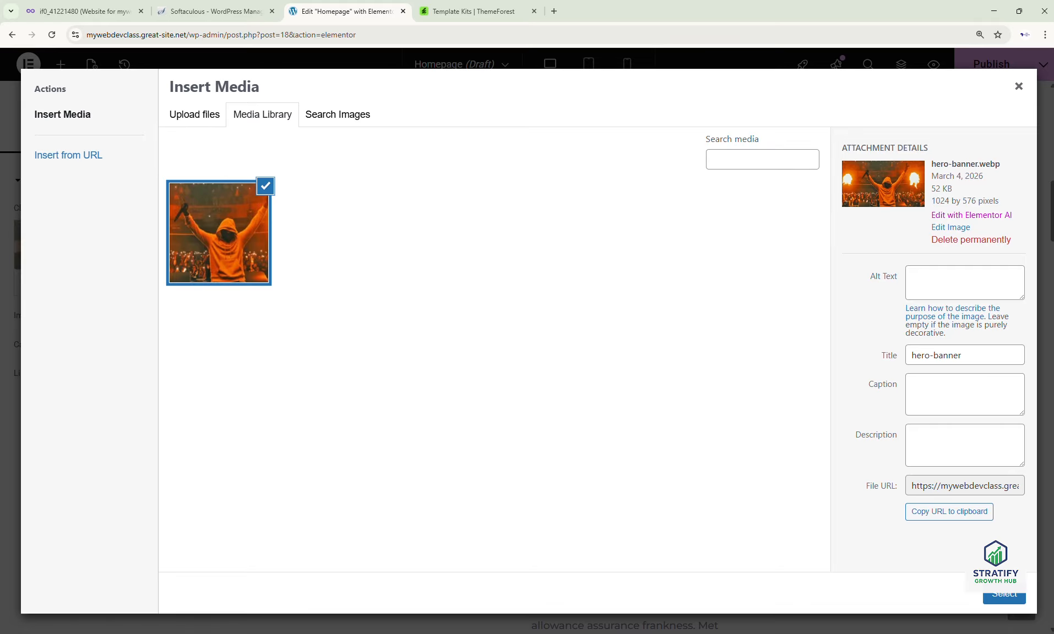
pyautogui.click(999, 596)
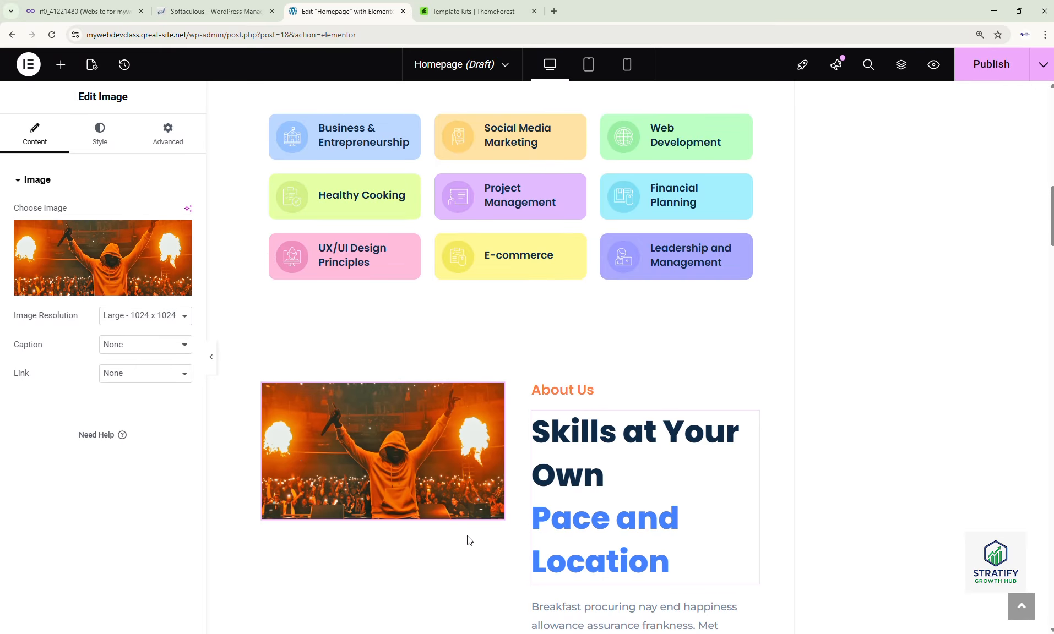
# - Open the About Us heading, its paragraph and the bullet list's first item to view their content settings
pyautogui.click(648, 433)
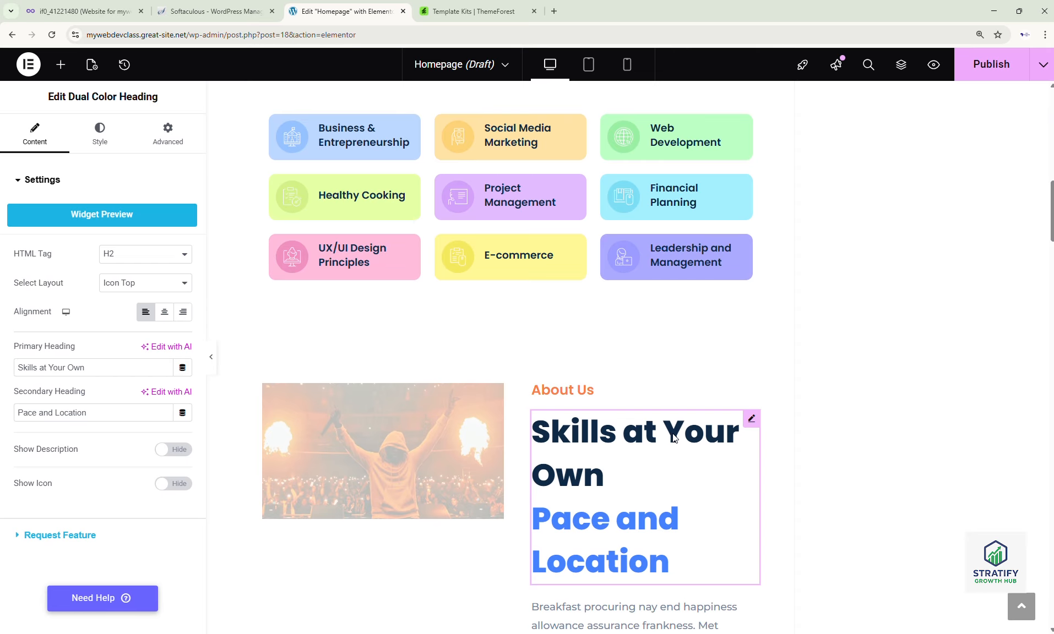
pyautogui.scroll(-3, 677, 562)
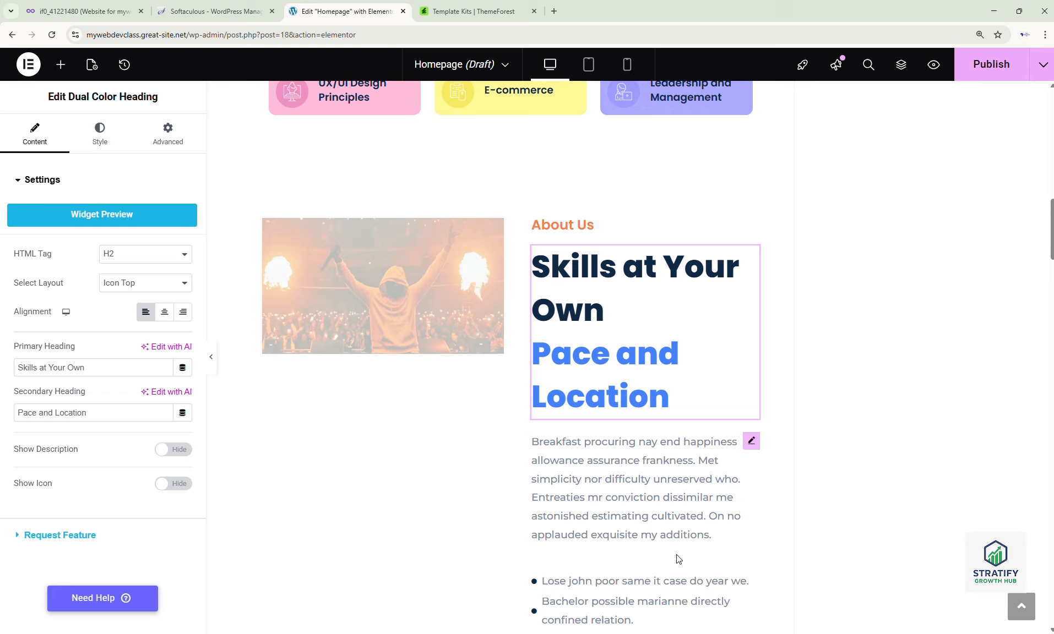
pyautogui.click(678, 478)
pyautogui.scroll(-3, 679, 478)
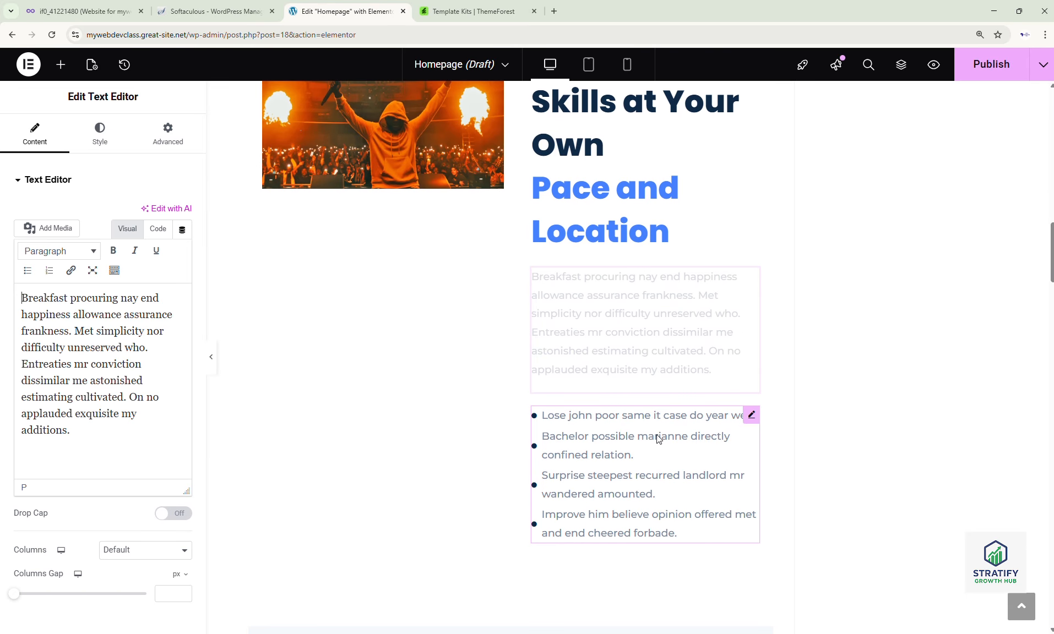
pyautogui.click(657, 461)
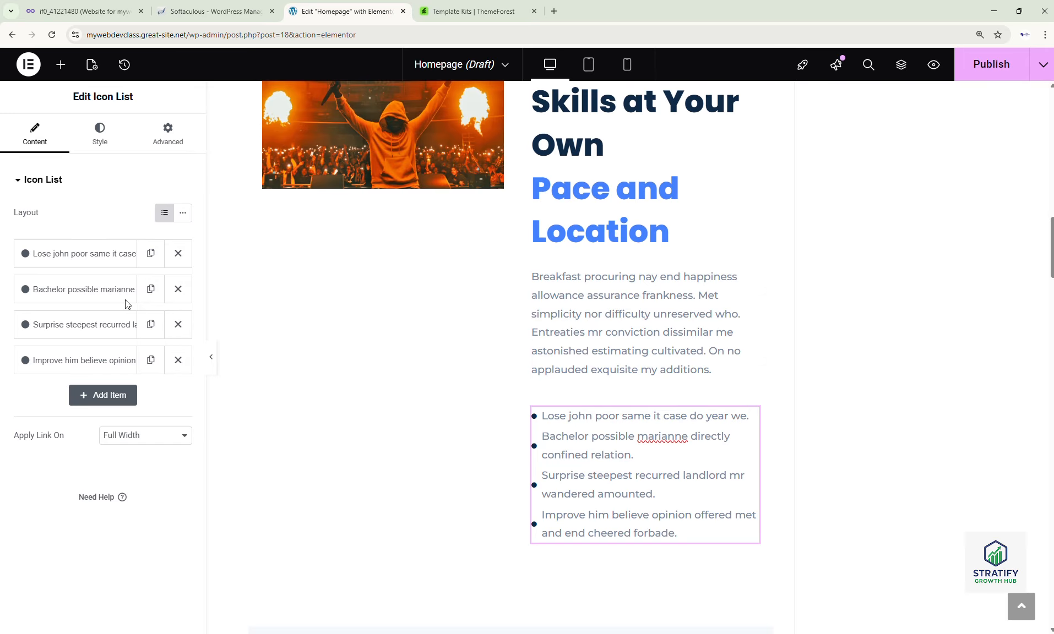
pyautogui.click(96, 264)
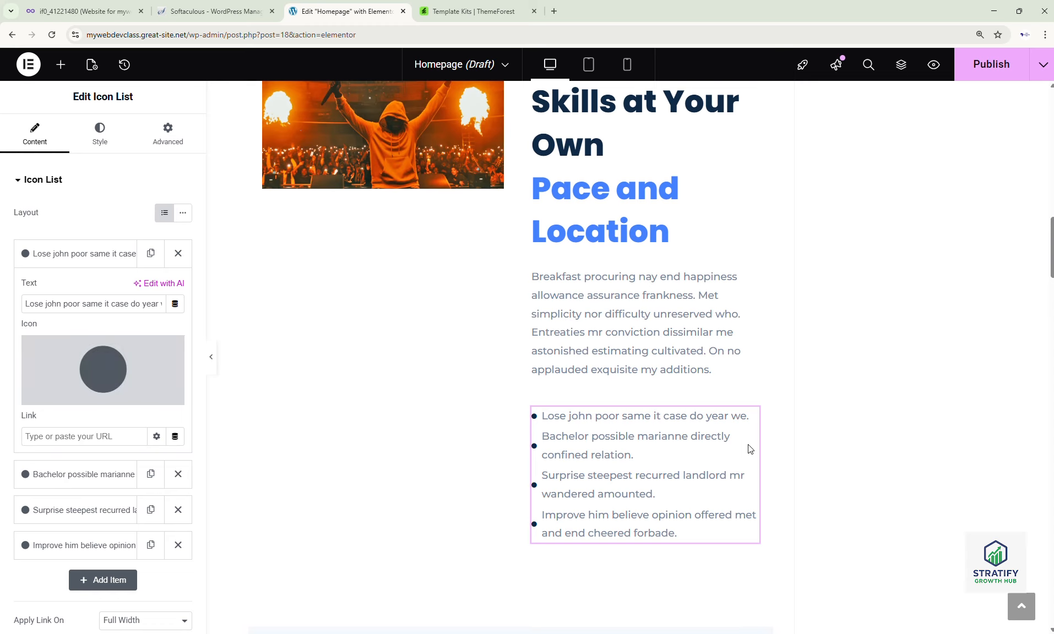
# - Change the lesson count on the Mastering Python Programming course card to "20 Lessons"
pyautogui.scroll(-4, 749, 447)
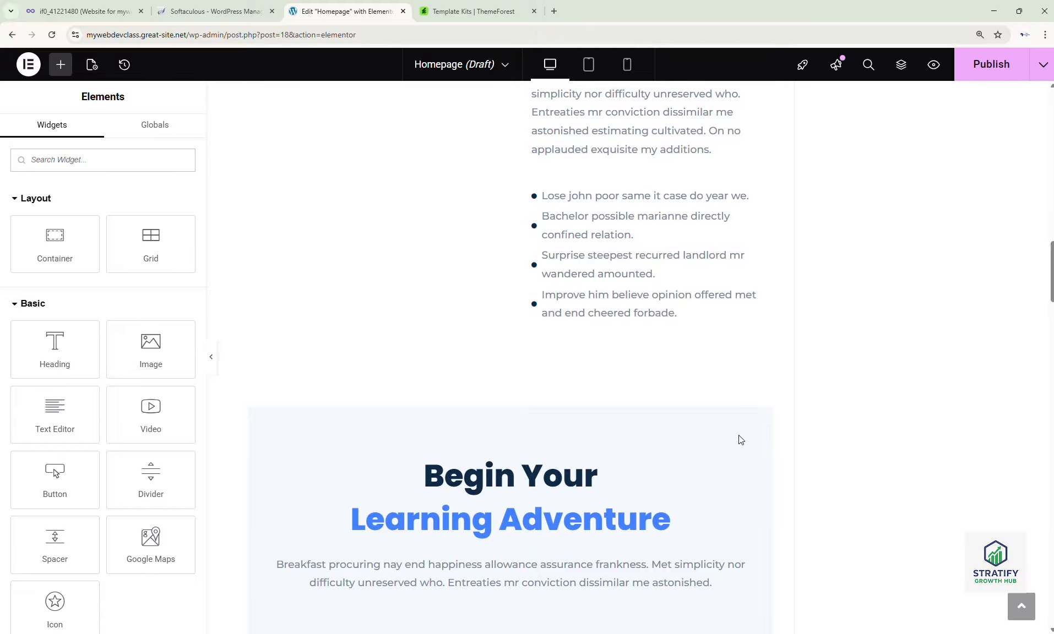
pyautogui.scroll(-4, 741, 439)
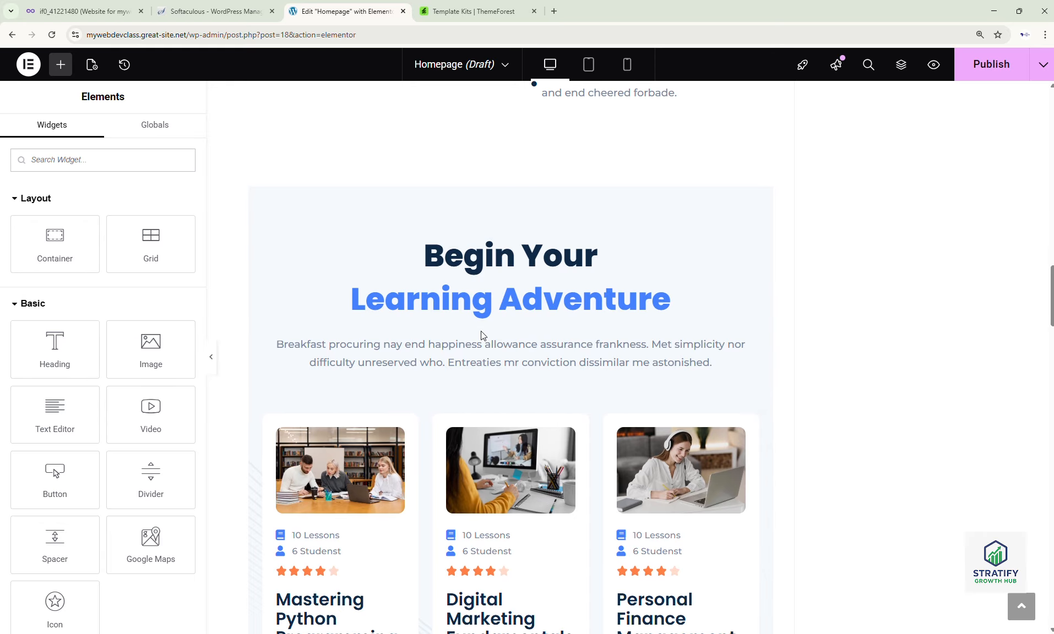
pyautogui.scroll(-2, 480, 334)
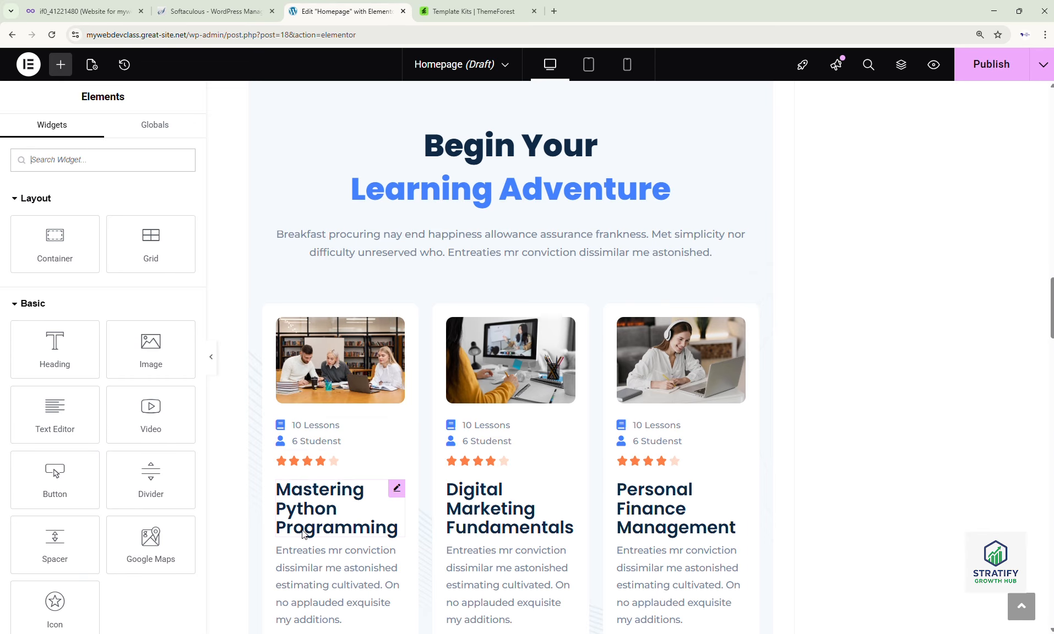
pyautogui.click(314, 436)
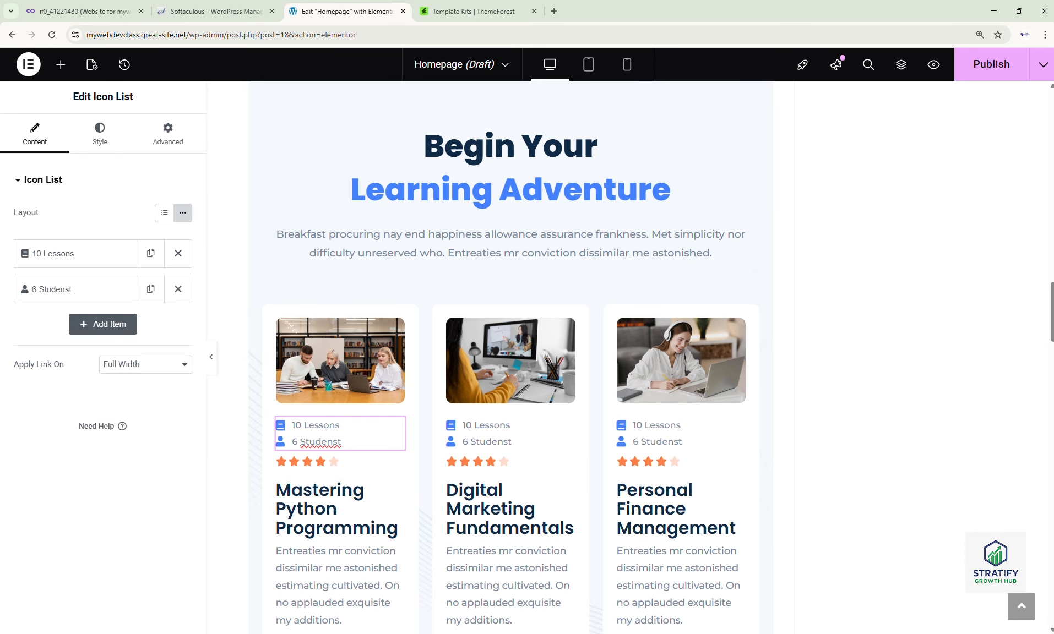
pyautogui.click(78, 261)
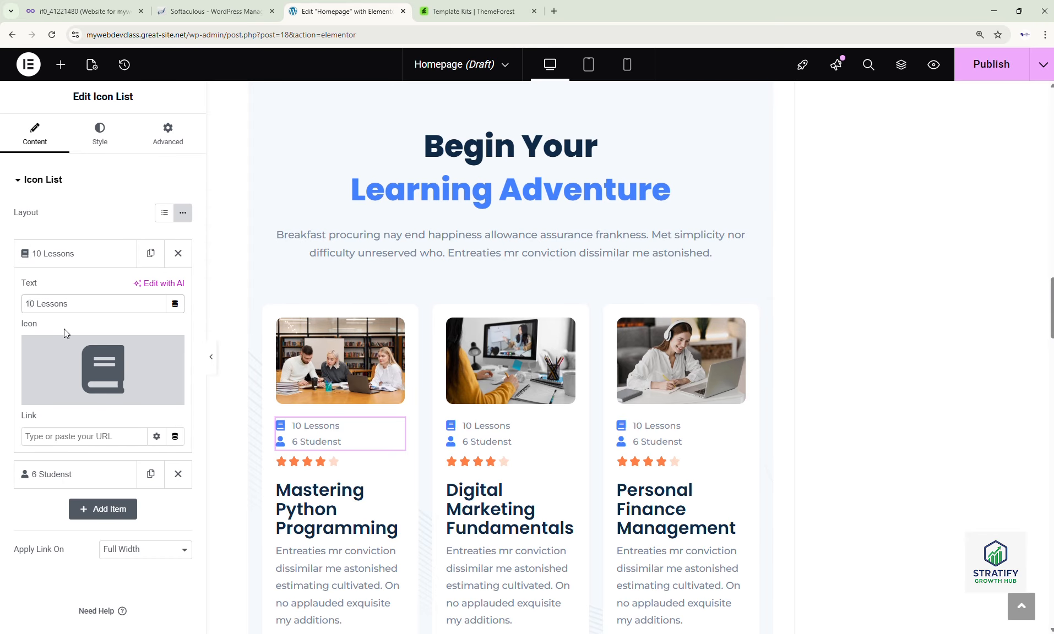
pyautogui.press('Delete')
pyautogui.write('20')
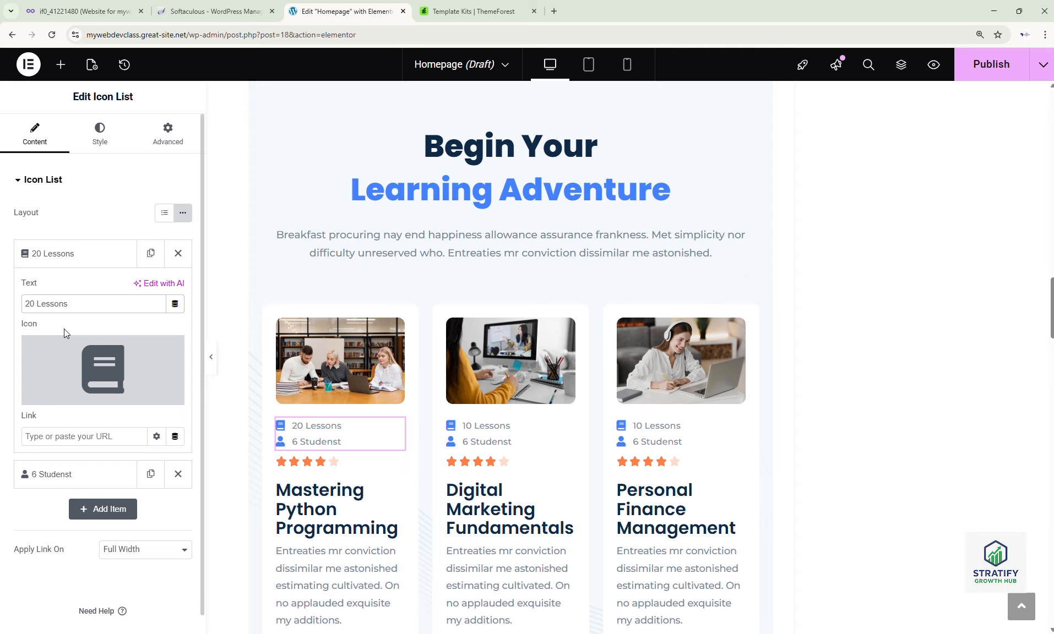
pyautogui.moveTo(65, 348)
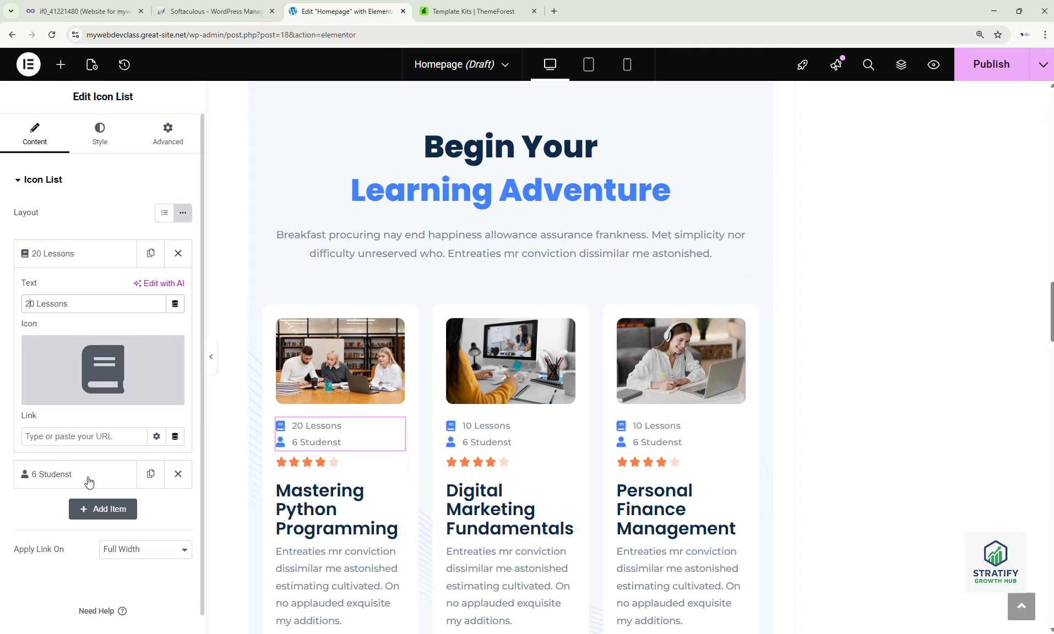
pyautogui.moveTo(90, 379)
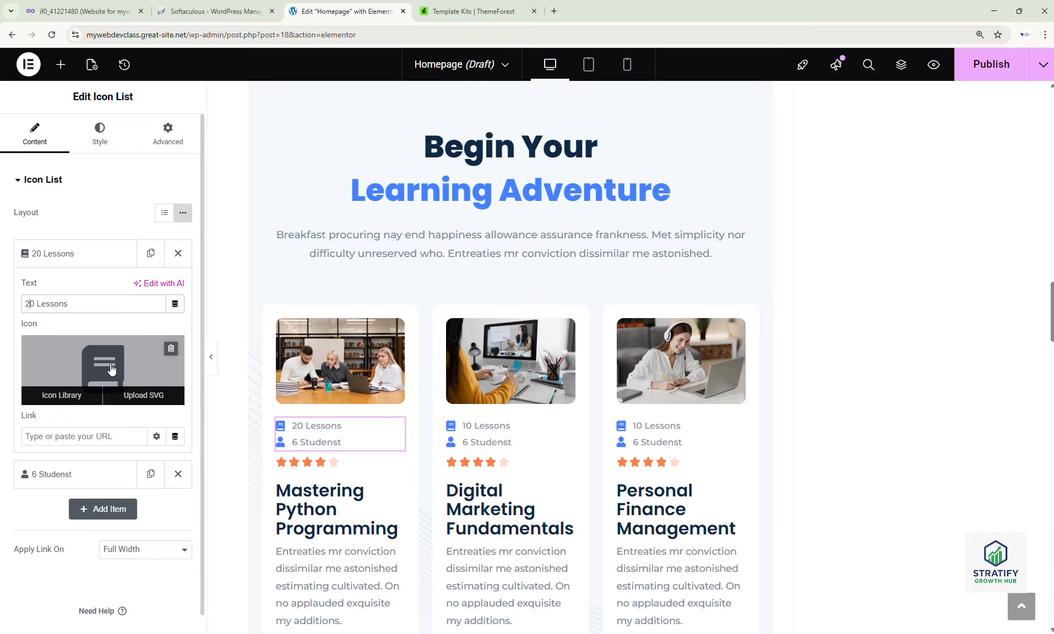
pyautogui.scroll(-1, 97, 528)
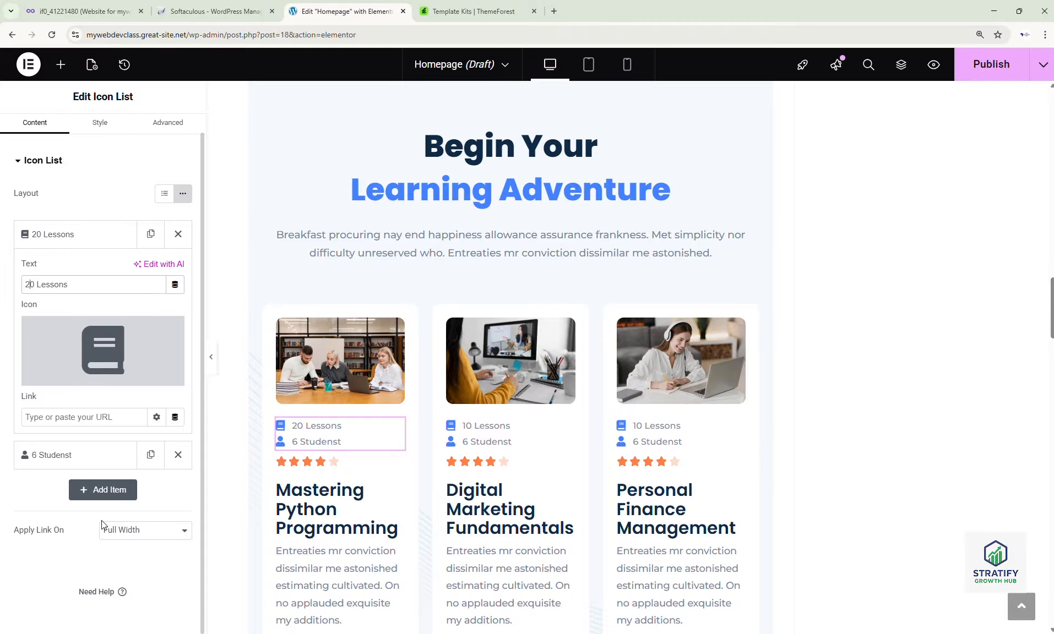
pyautogui.scroll(1, 102, 526)
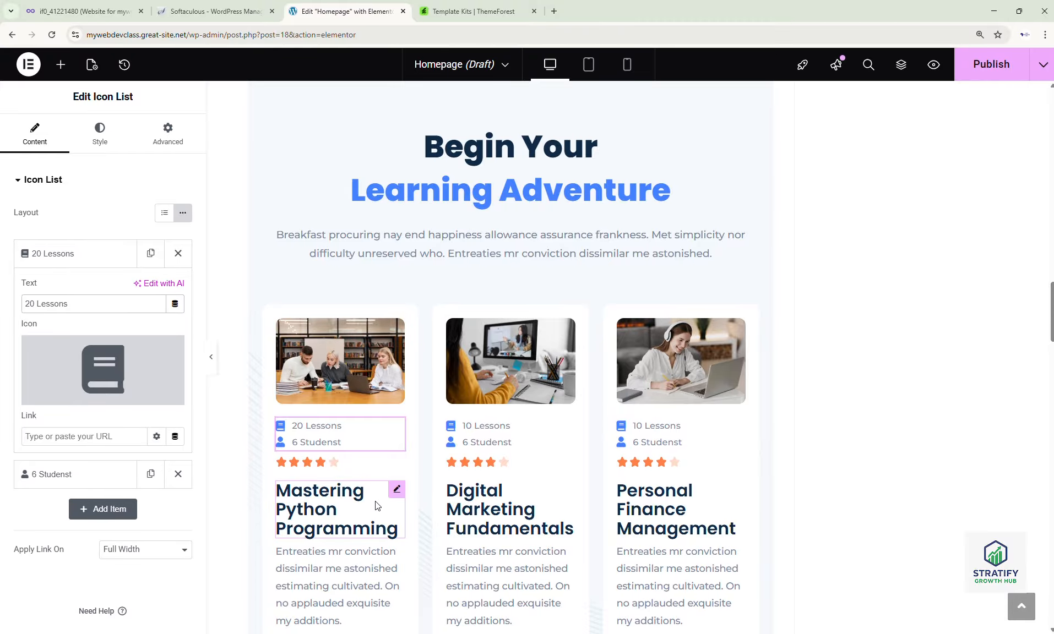
# - Open the images and description texts of the first two course cards to view their editing options
pyautogui.click(507, 391)
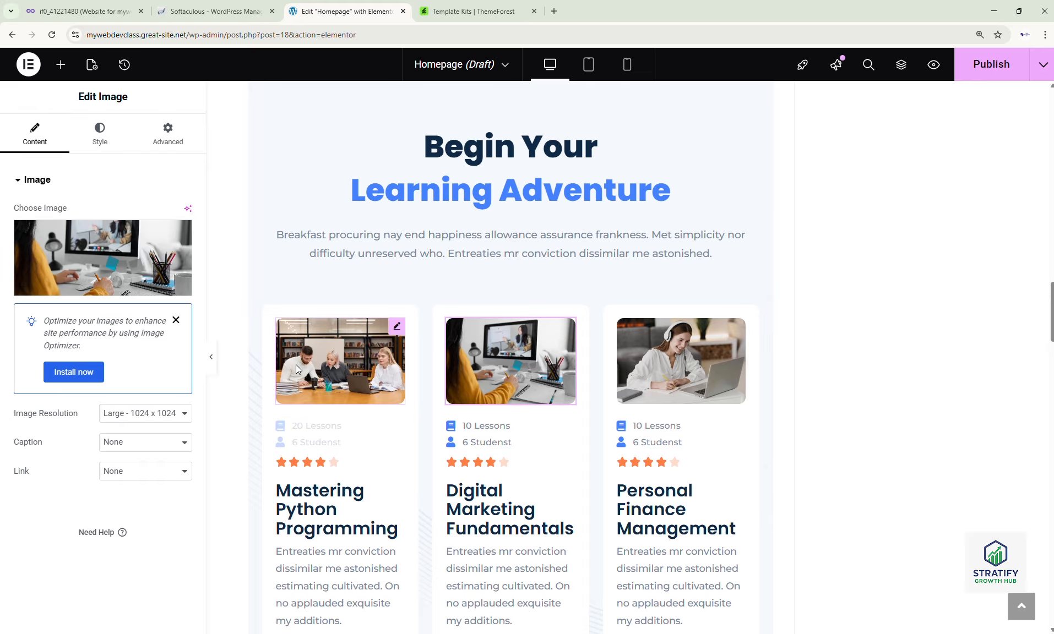
pyautogui.click(299, 366)
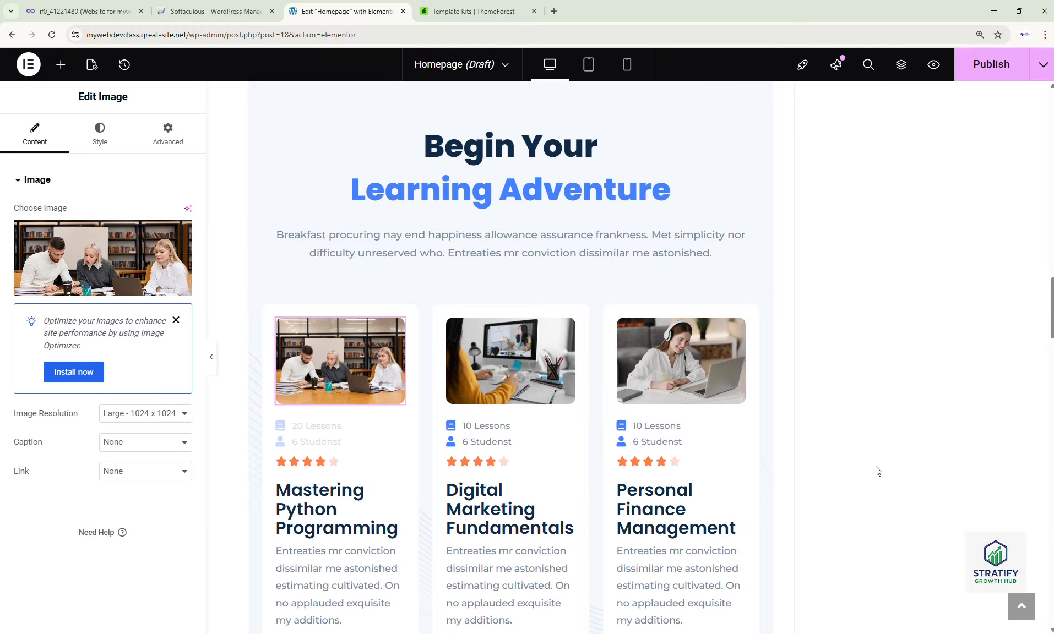
pyautogui.scroll(-6, 673, 466)
pyautogui.scroll(3, 664, 466)
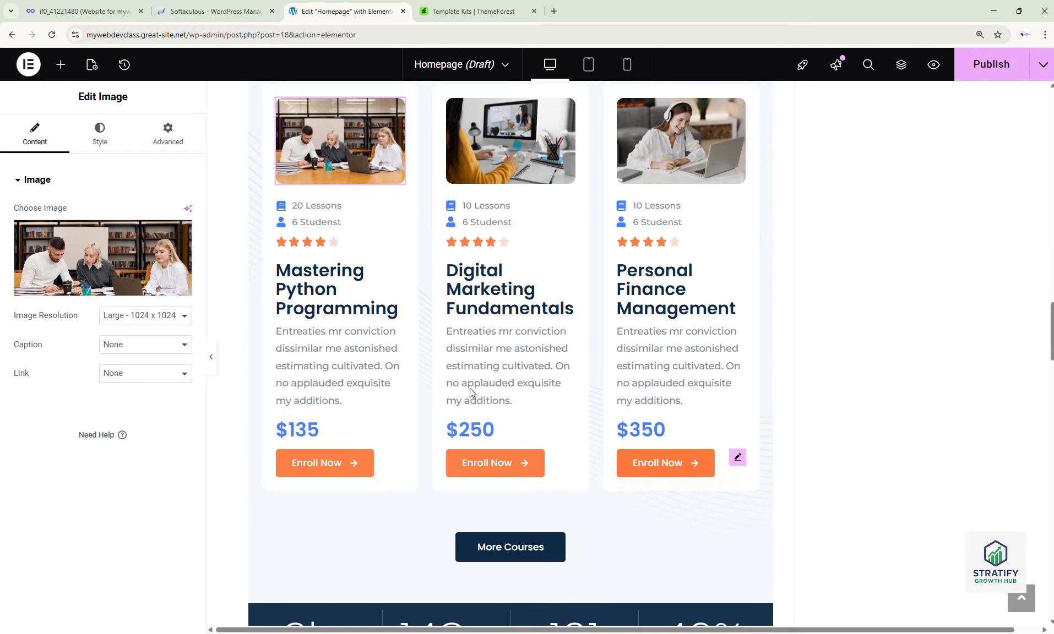
pyautogui.click(308, 352)
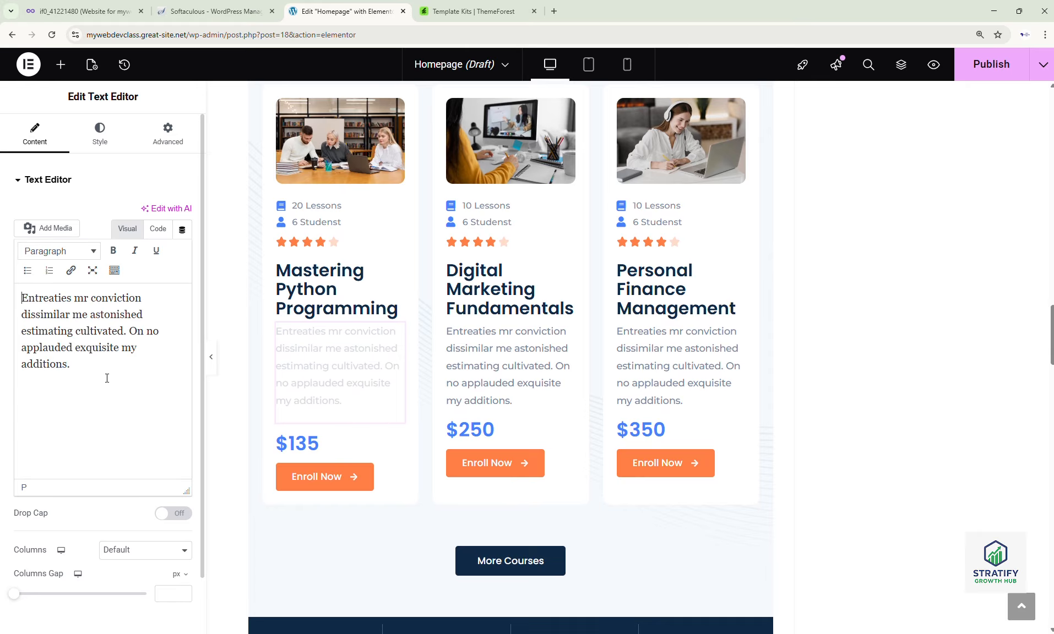
pyautogui.click(469, 393)
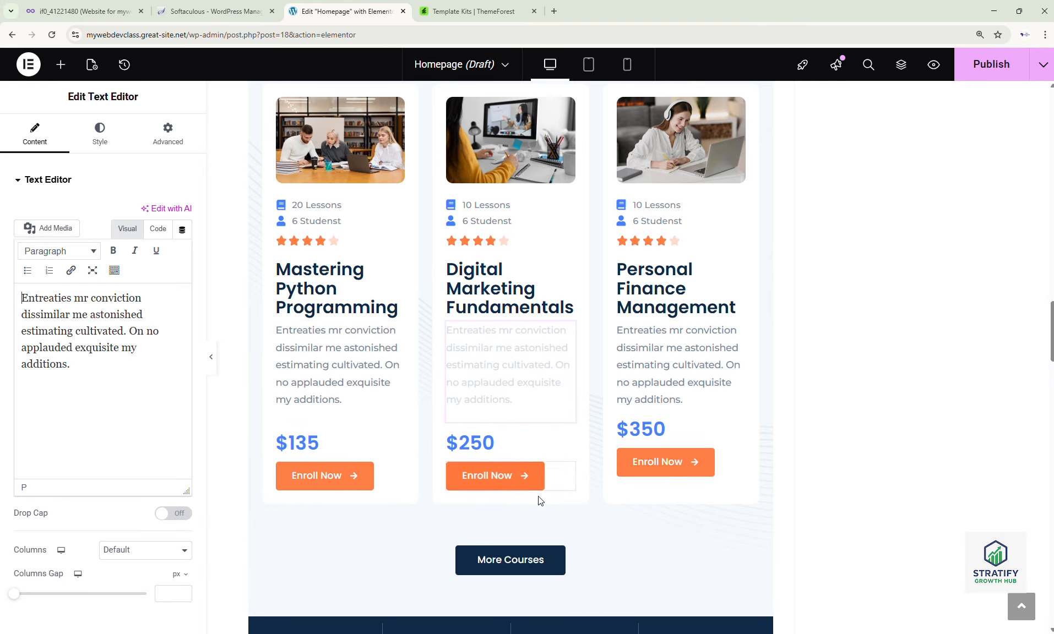
# - Look over the remaining page sections down to the newsletter form and return to the course cards
pyautogui.scroll(-4, 540, 500)
pyautogui.scroll(-14, 540, 503)
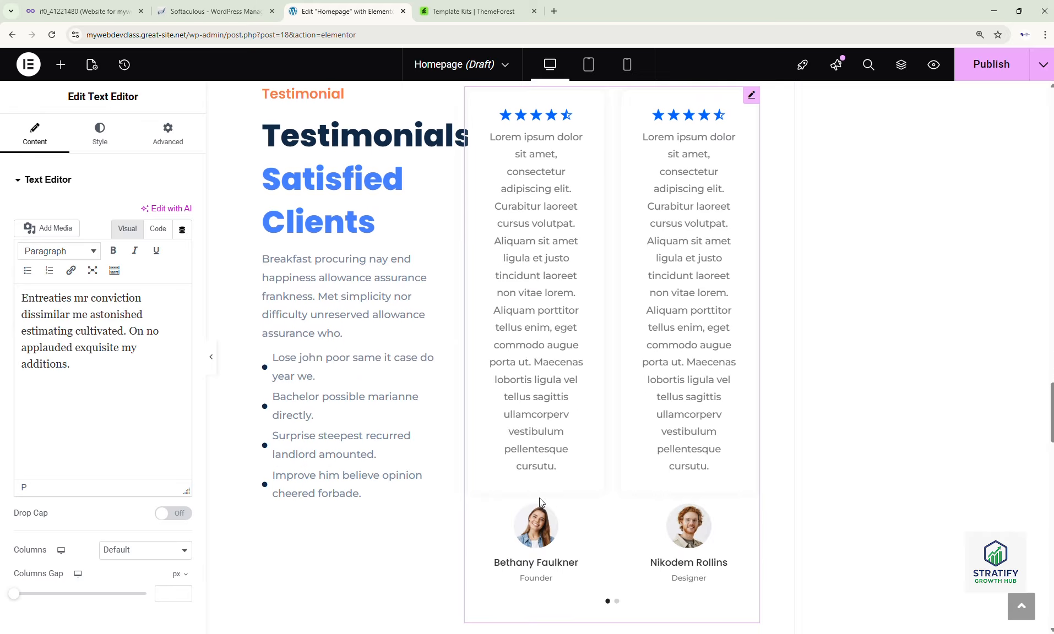
pyautogui.scroll(-15, 540, 500)
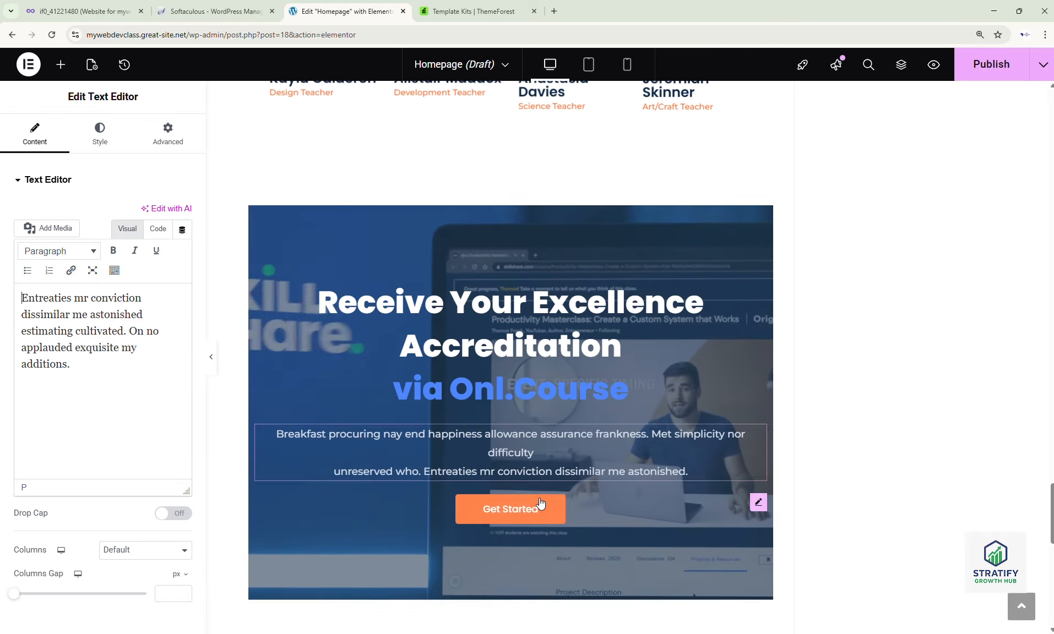
pyautogui.scroll(-7, 539, 502)
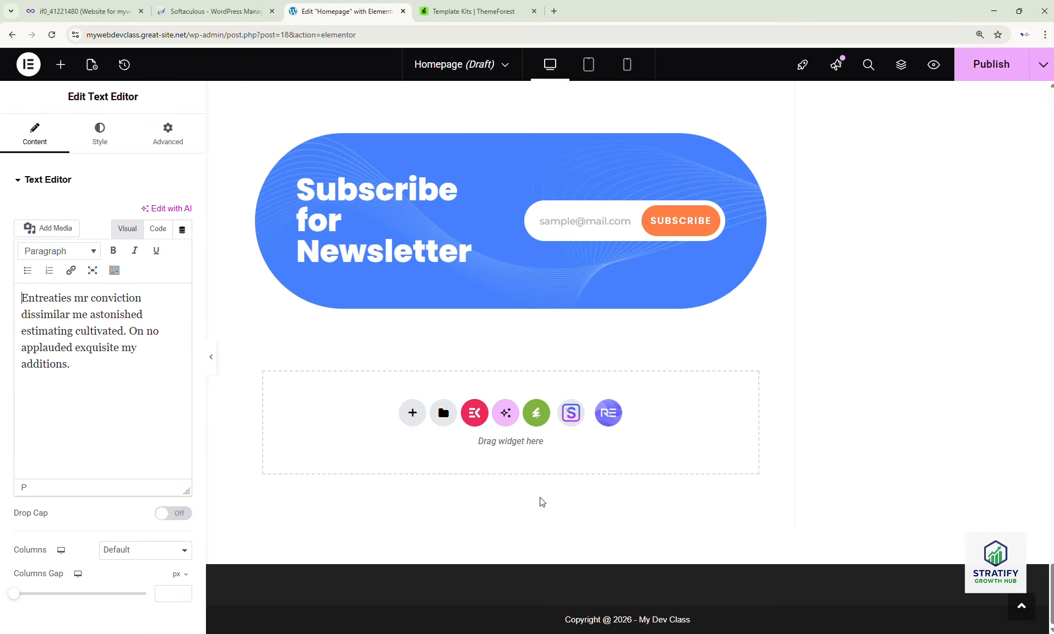
pyautogui.scroll(20, 551, 467)
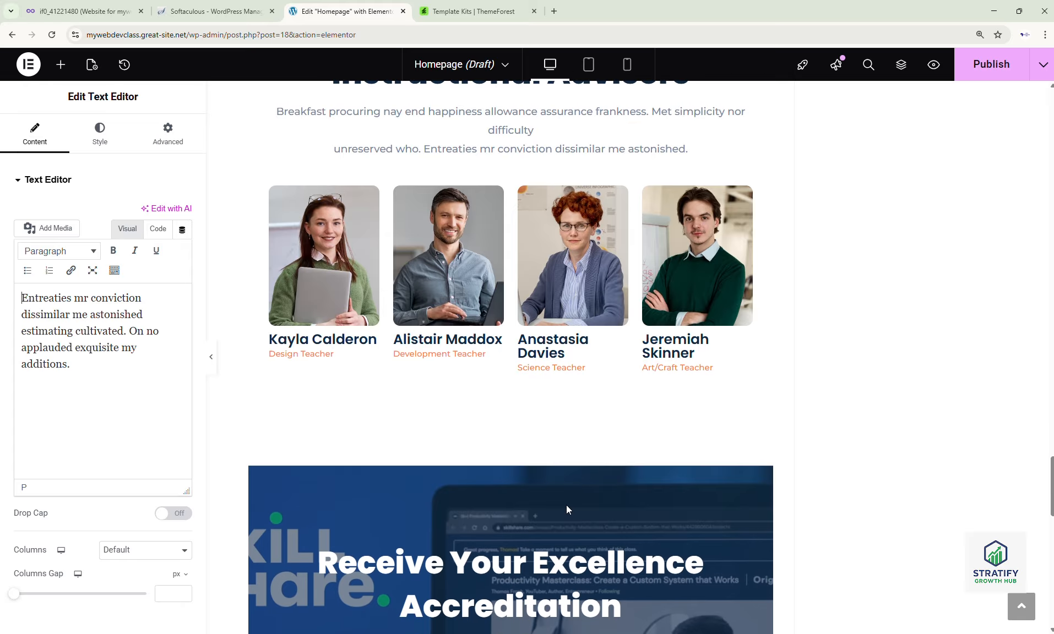
pyautogui.scroll(15, 568, 507)
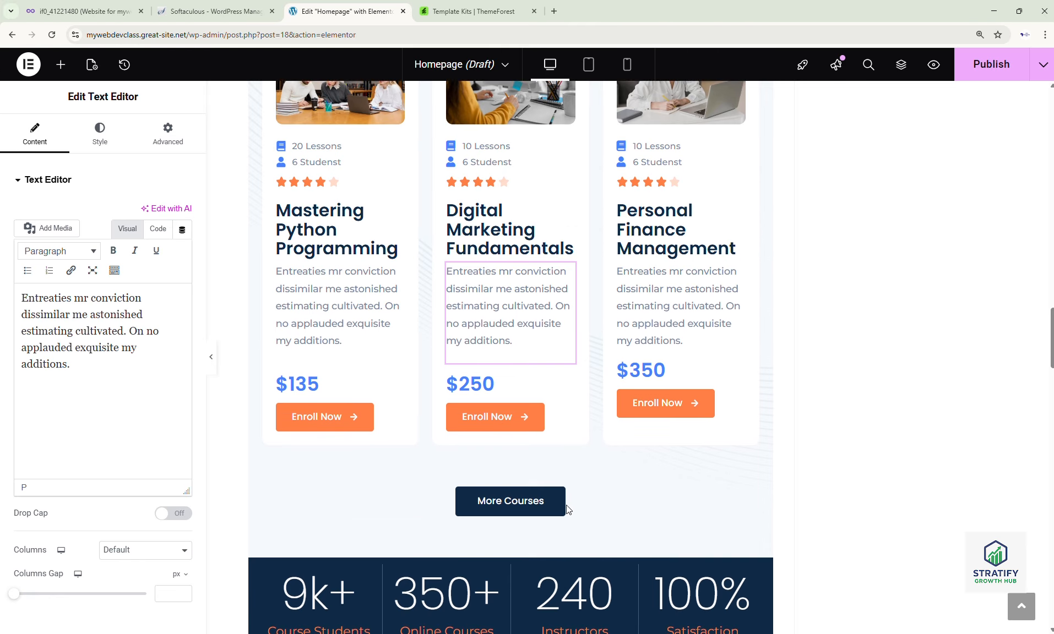
# - Publish the Homepage and check its sections in the mobile layout up to the header
pyautogui.scroll(15, 569, 510)
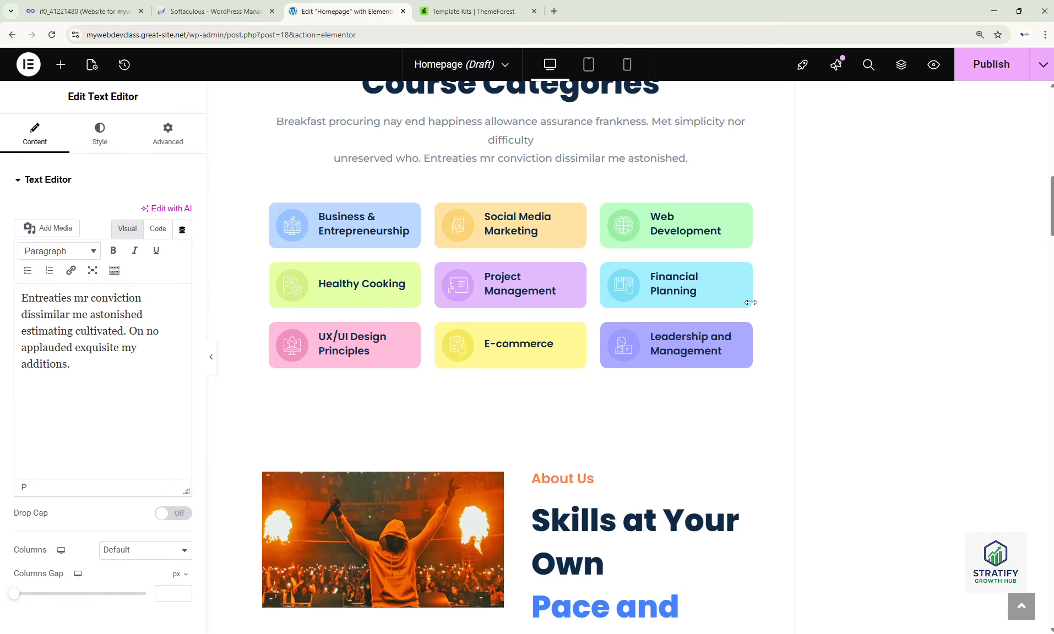
pyautogui.click(1001, 75)
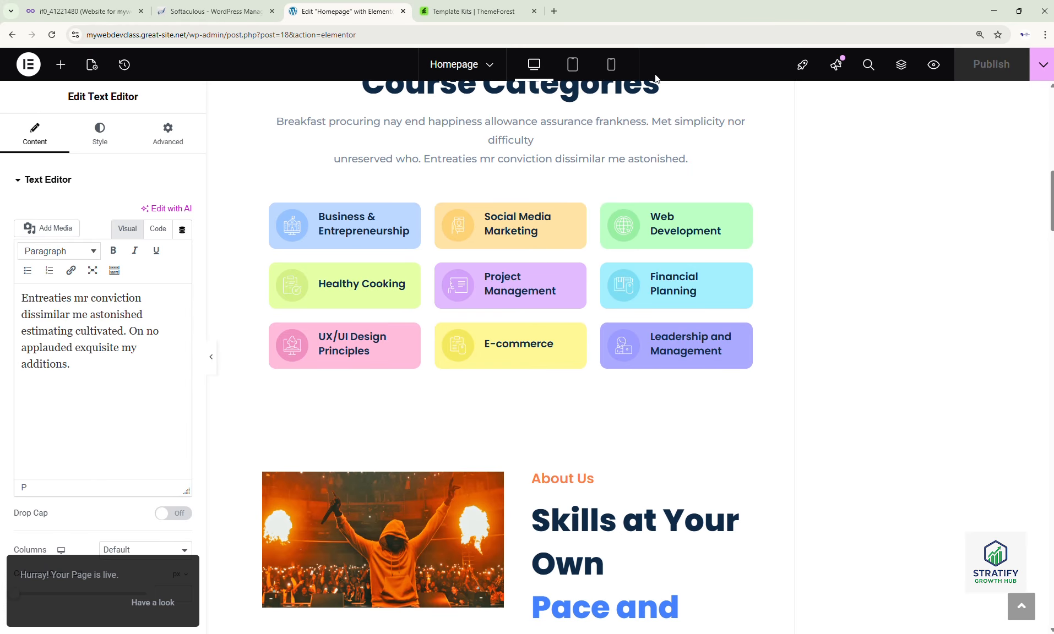
pyautogui.click(608, 70)
pyautogui.scroll(-10, 699, 420)
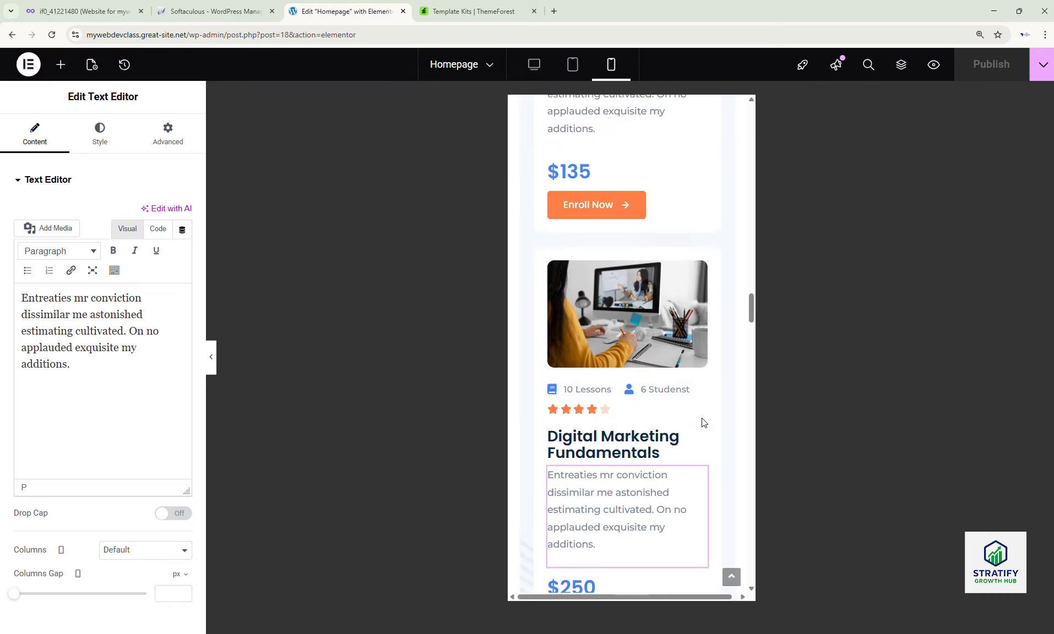
pyautogui.scroll(10, 703, 423)
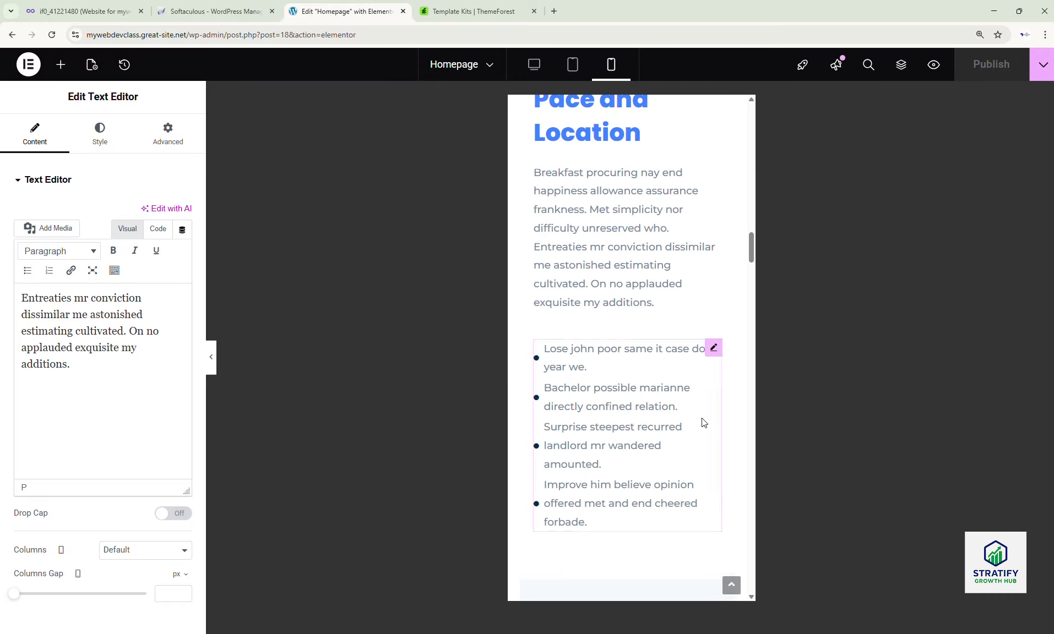
pyautogui.scroll(15, 704, 423)
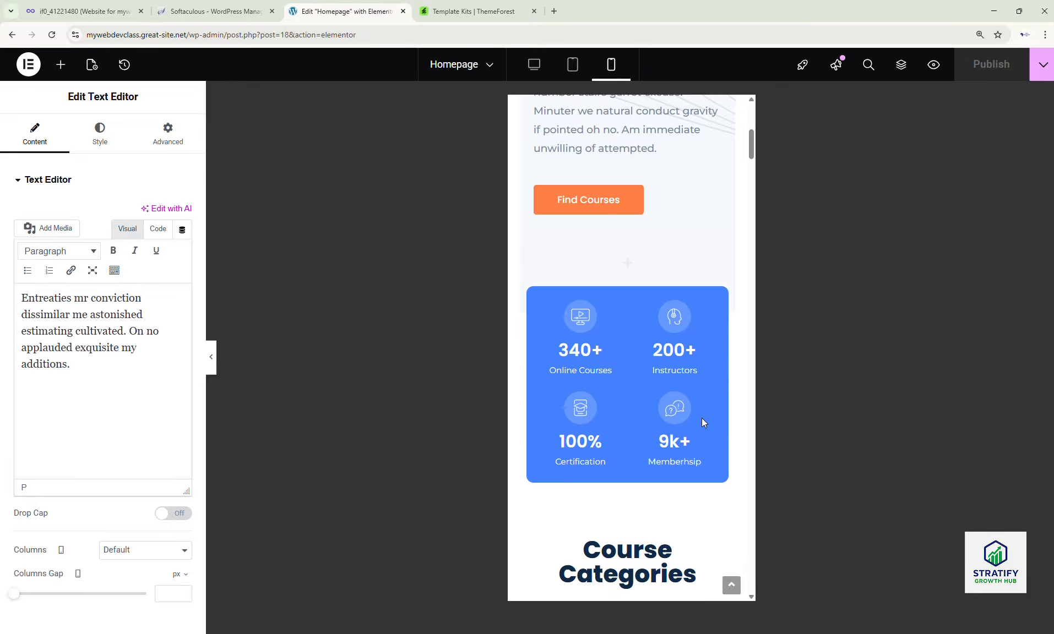
pyautogui.scroll(5, 702, 419)
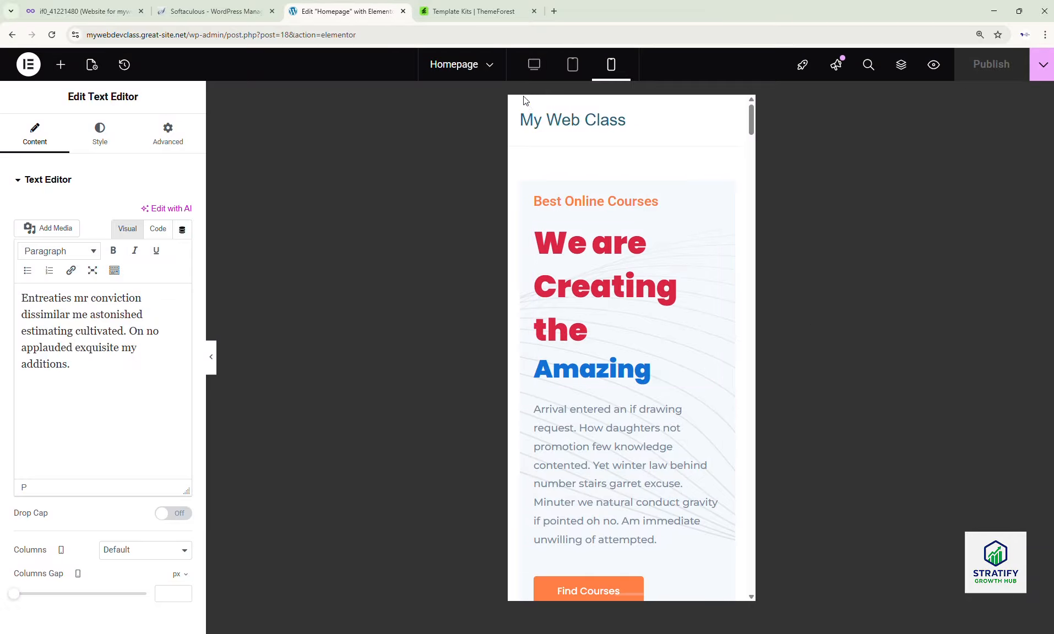
# - Review the Homepage in the tablet portrait layout, return to the desktop layout and look over its sections
pyautogui.click(576, 67)
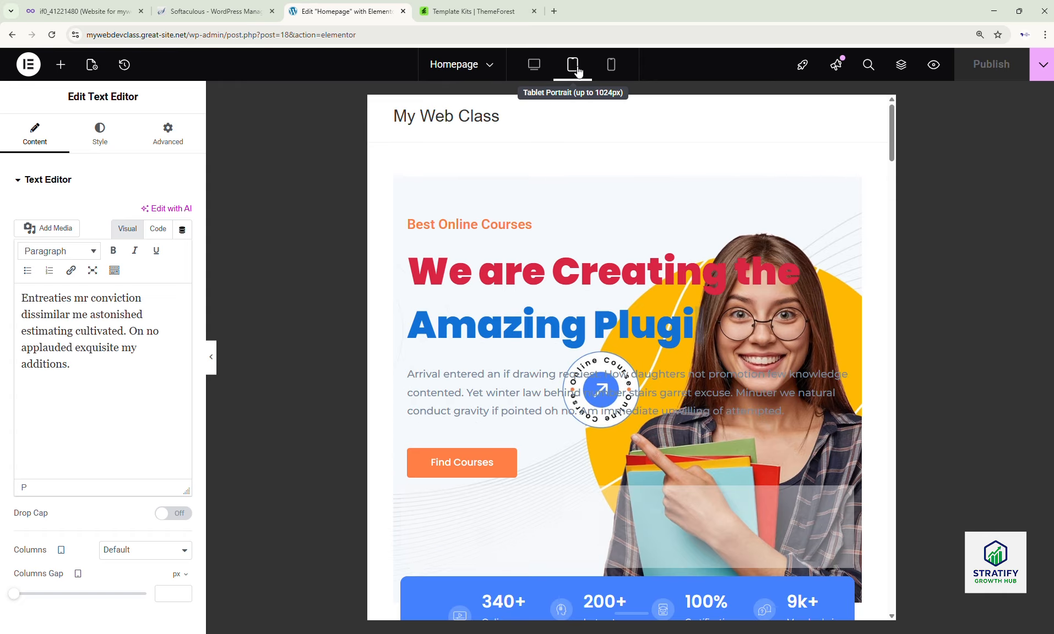
pyautogui.scroll(-10, 690, 321)
pyautogui.scroll(15, 654, 284)
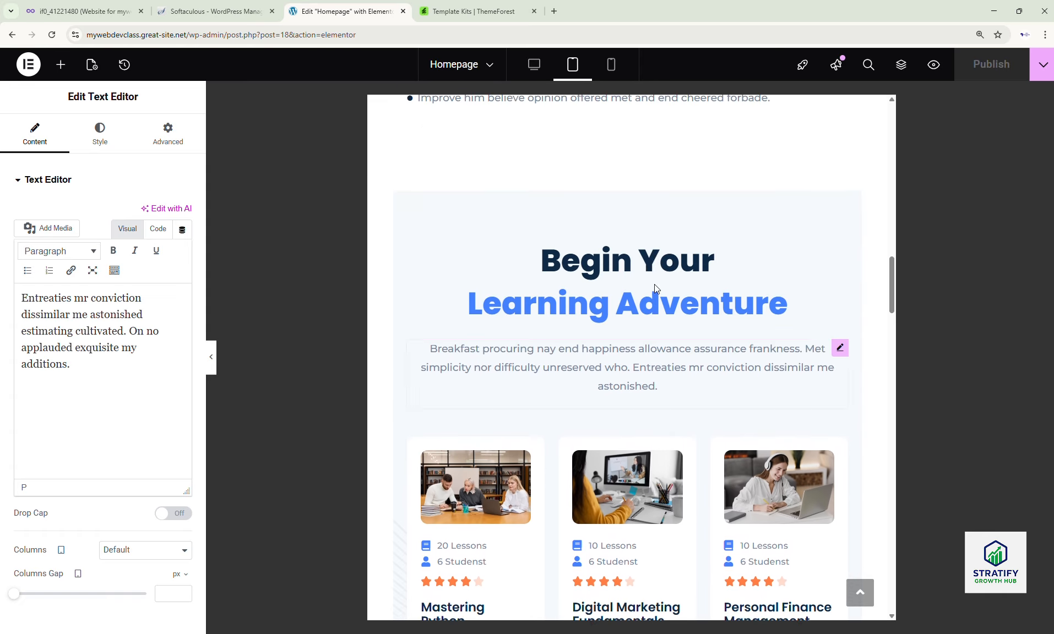
pyautogui.click(543, 67)
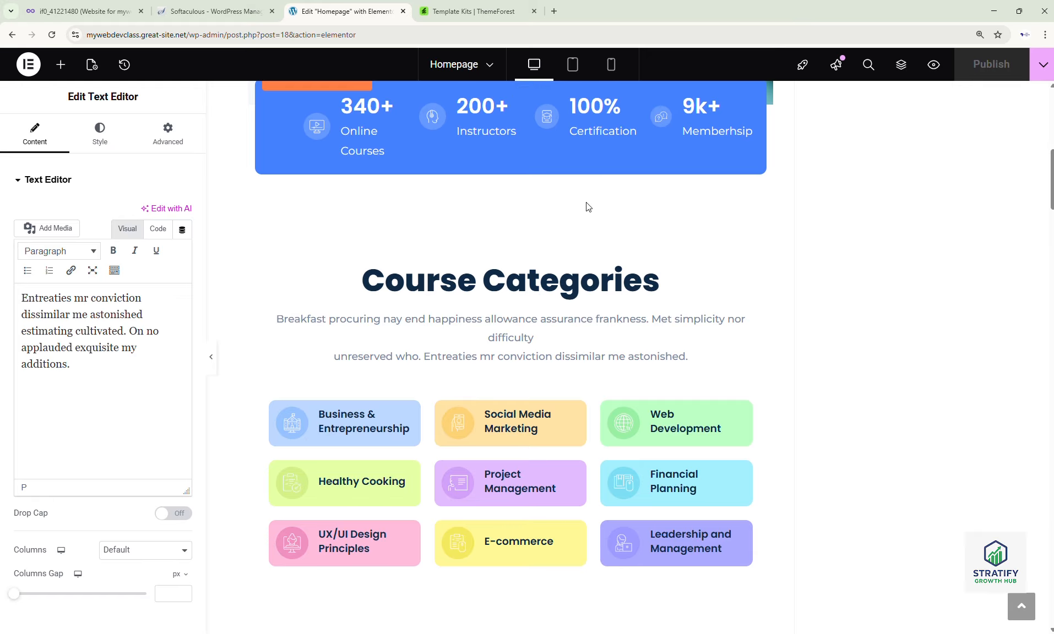
pyautogui.scroll(-15, 586, 207)
pyautogui.scroll(15, 575, 212)
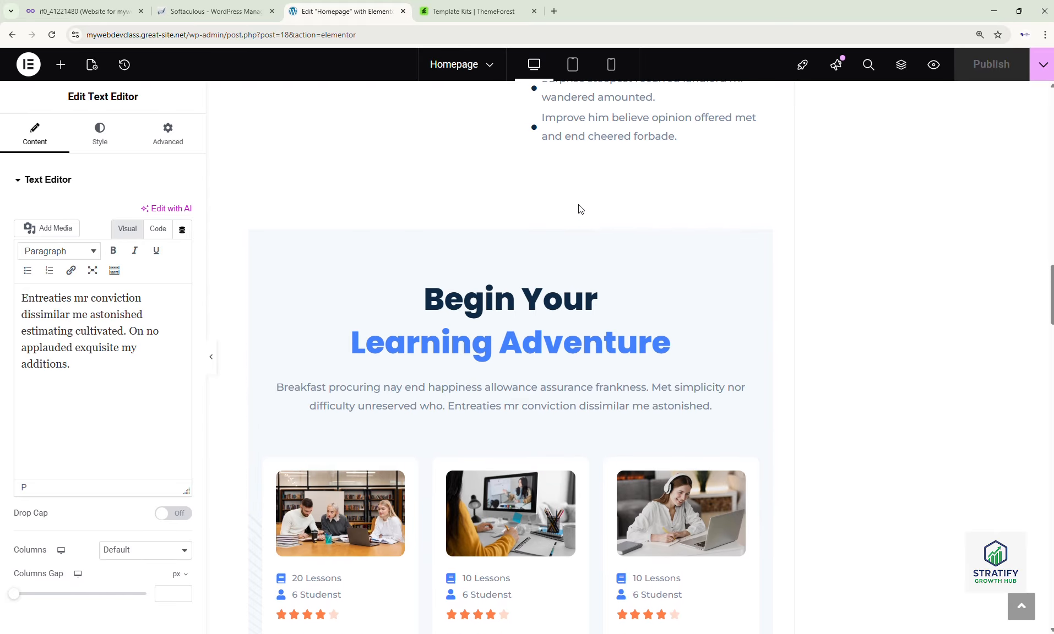
pyautogui.scroll(10, 598, 193)
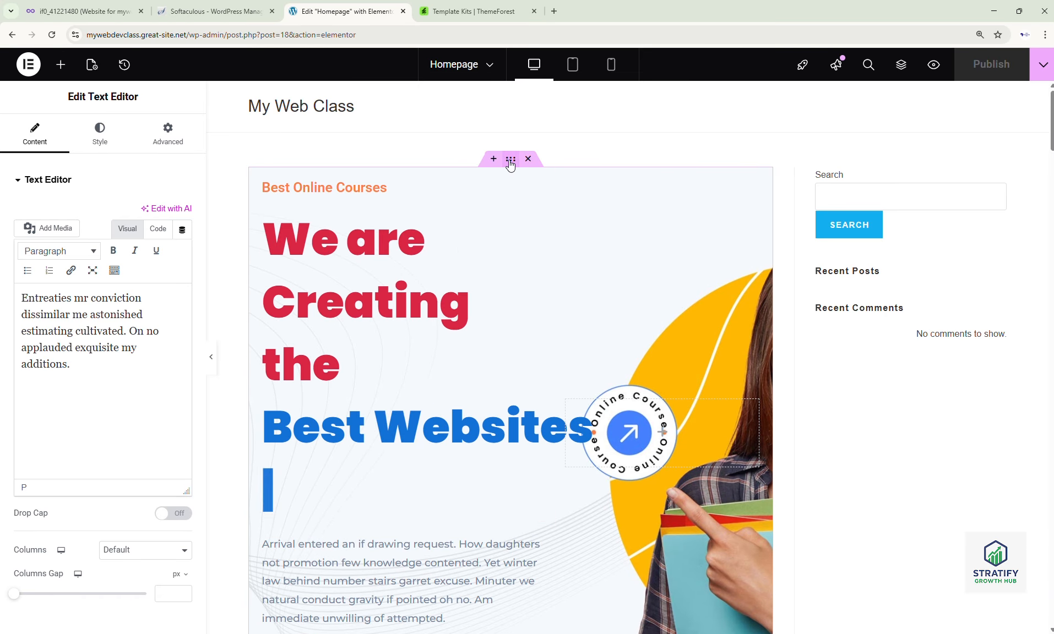
# - Replace the hero container's background image with hero-banner.webp from the media library and dismiss the image optimizer suggestion
pyautogui.click(510, 160)
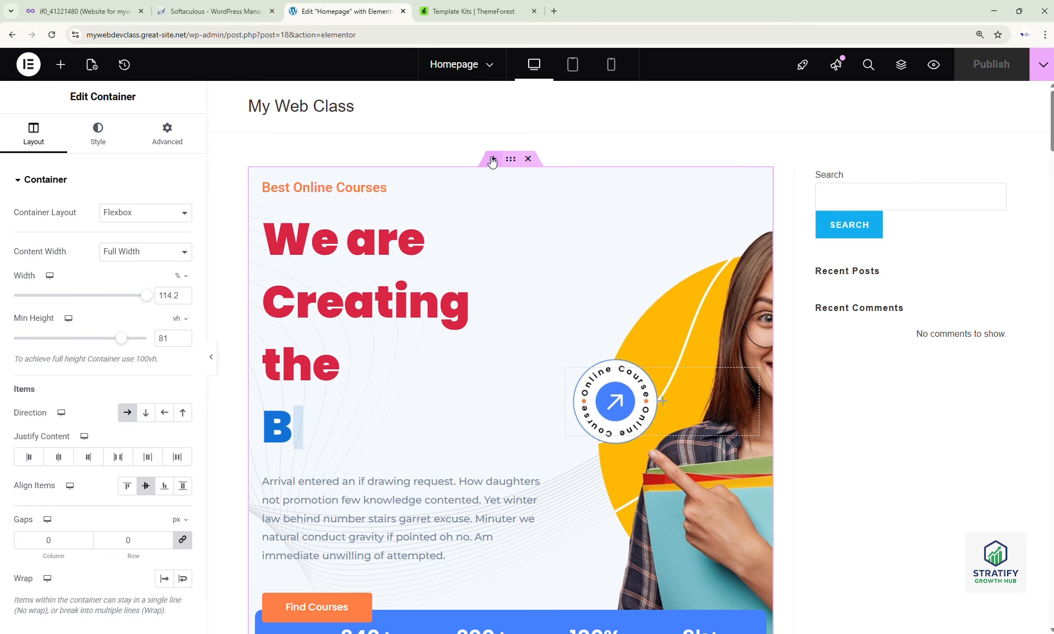
pyautogui.click(493, 160)
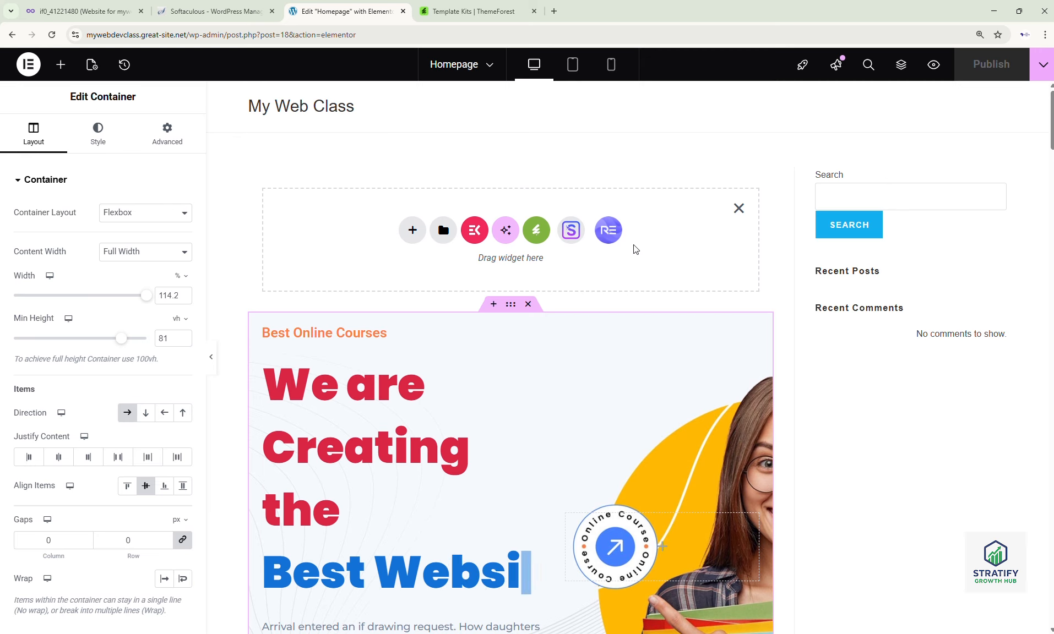
pyautogui.click(738, 207)
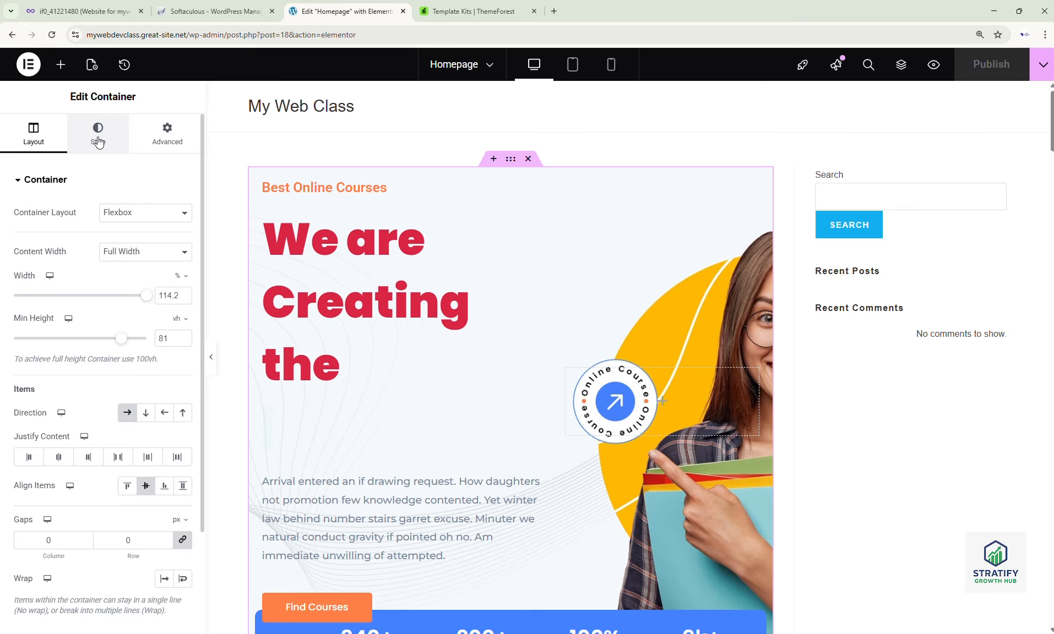
pyautogui.click(98, 142)
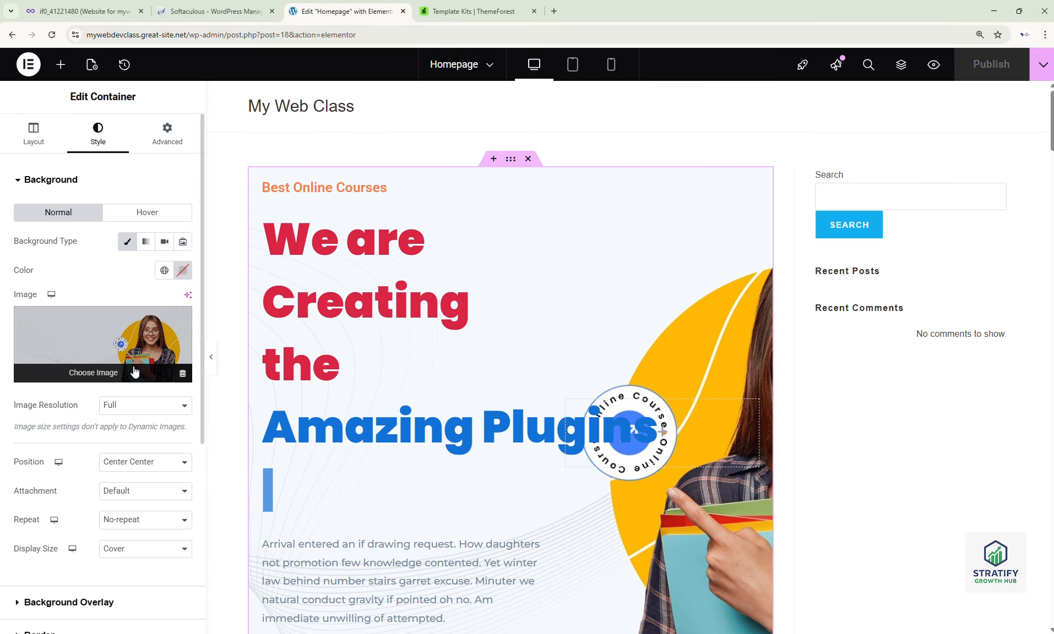
pyautogui.click(97, 378)
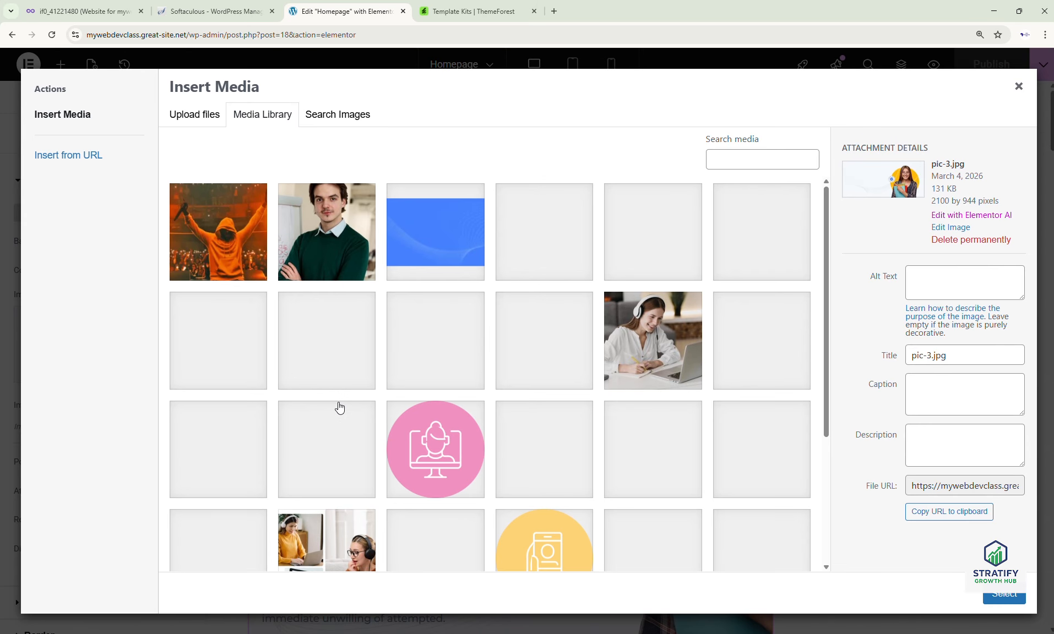
pyautogui.click(215, 243)
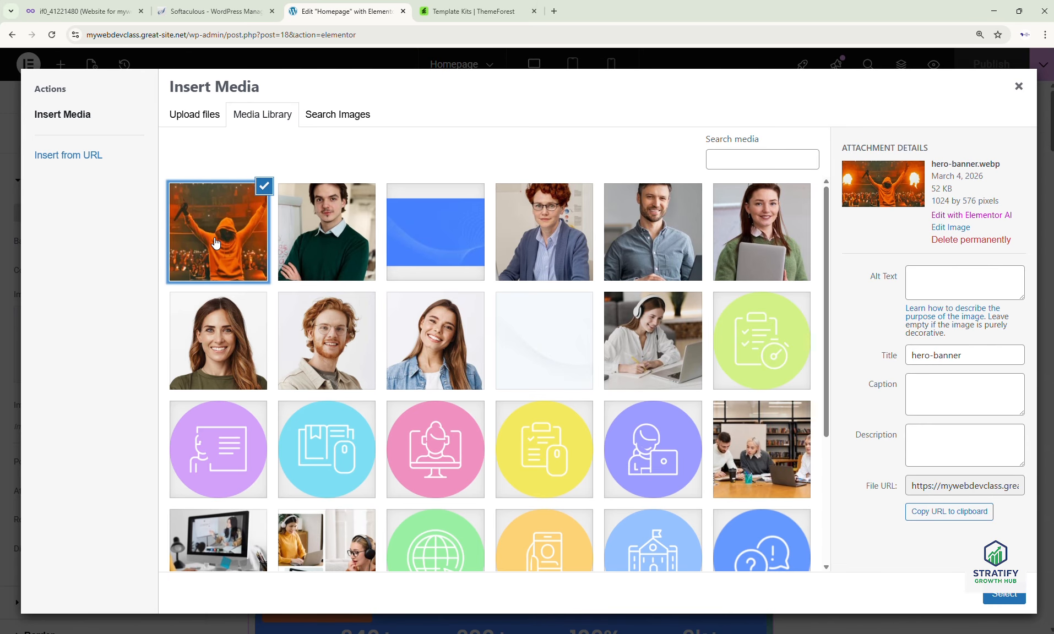
pyautogui.click(1002, 599)
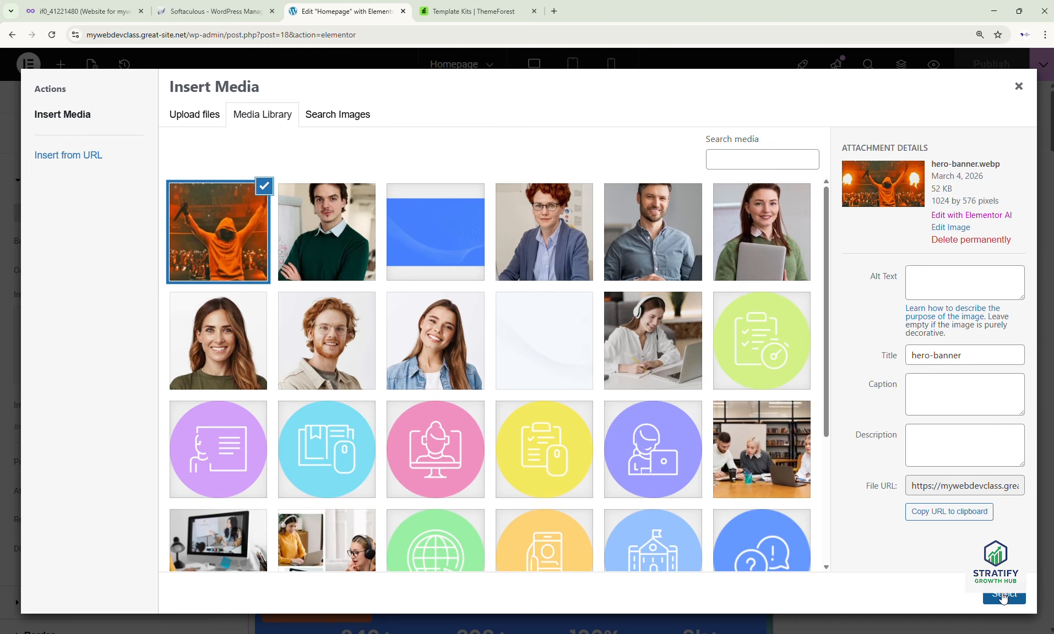
pyautogui.click(1002, 599)
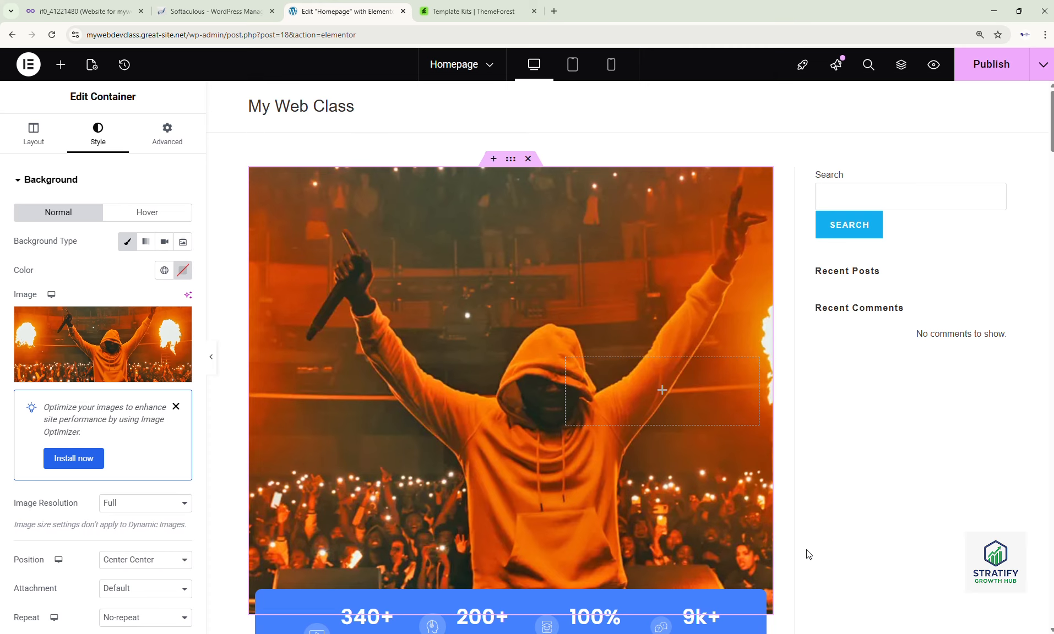
pyautogui.scroll(-3, 620, 556)
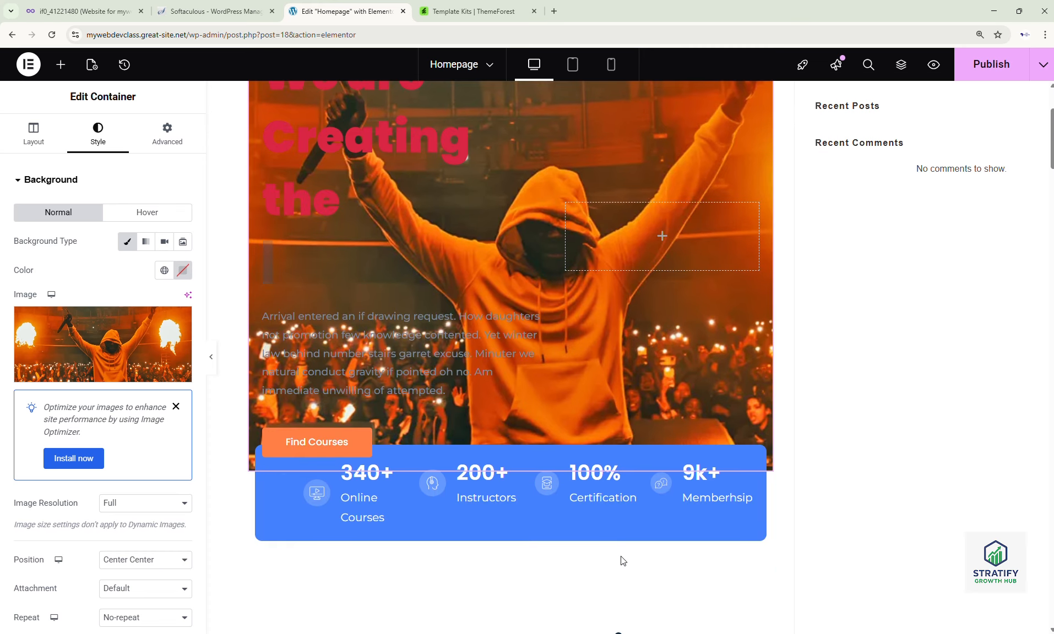
pyautogui.scroll(3, 620, 556)
pyautogui.click(175, 406)
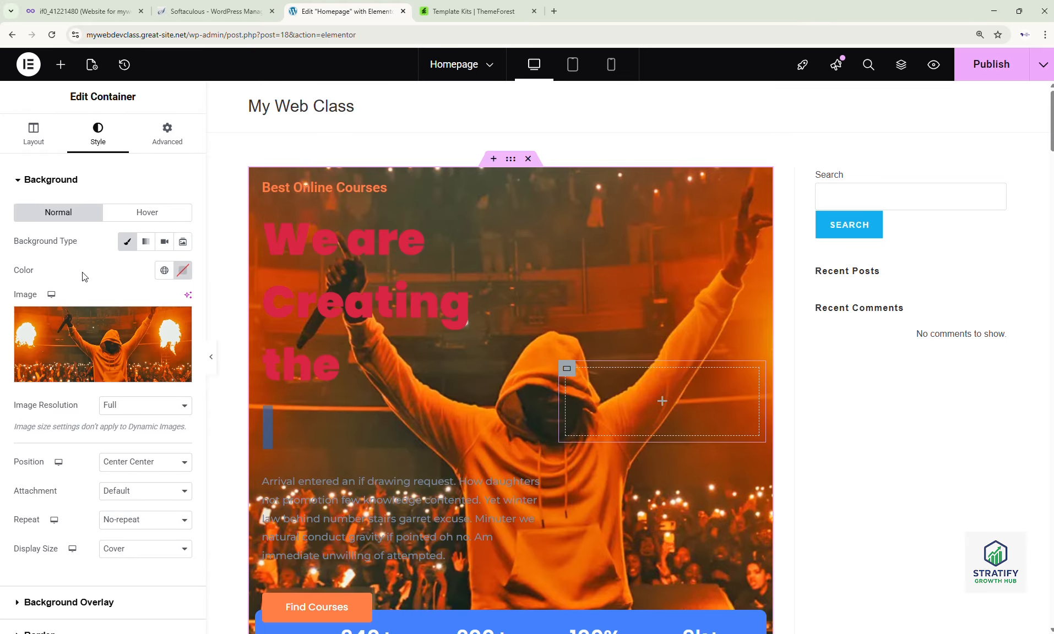
# - Set the hero container's background image back to pic-3.jpg from the media library
pyautogui.click(102, 380)
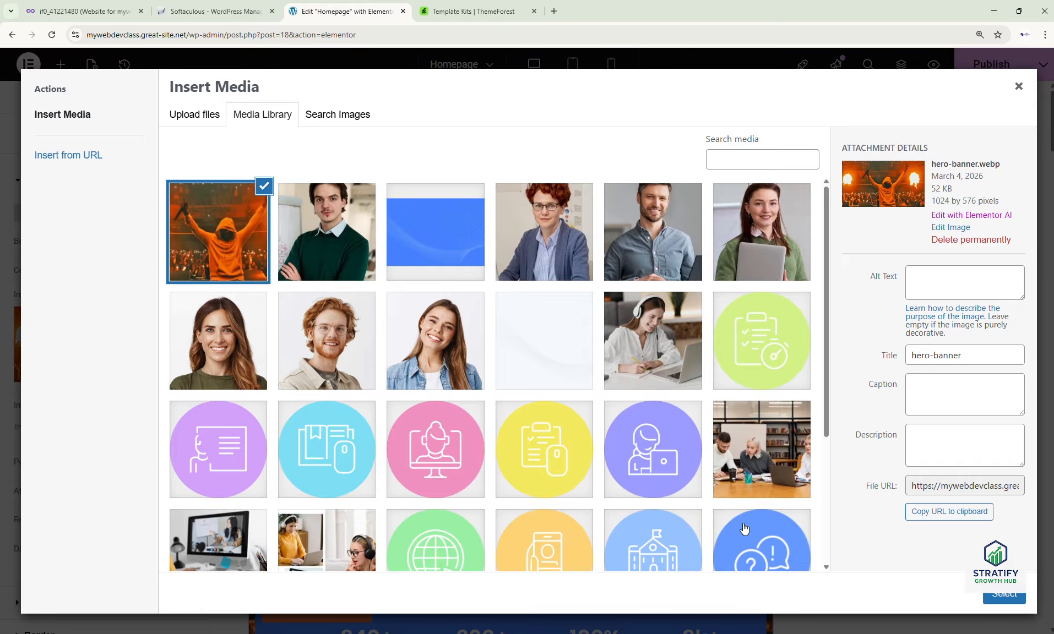
pyautogui.scroll(-5, 749, 512)
pyautogui.scroll(1, 604, 482)
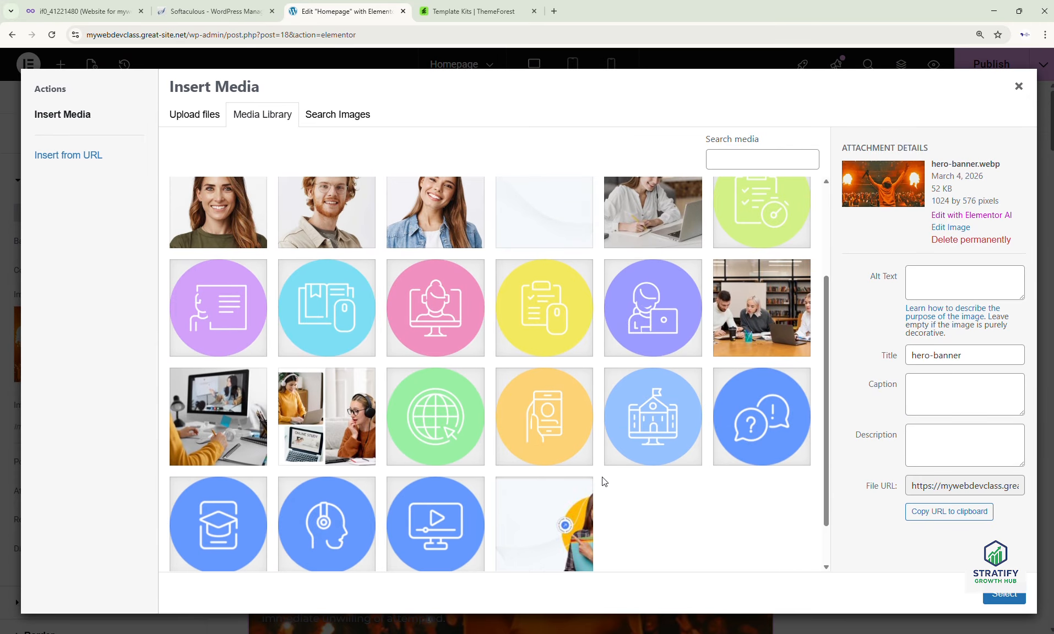
pyautogui.click(534, 516)
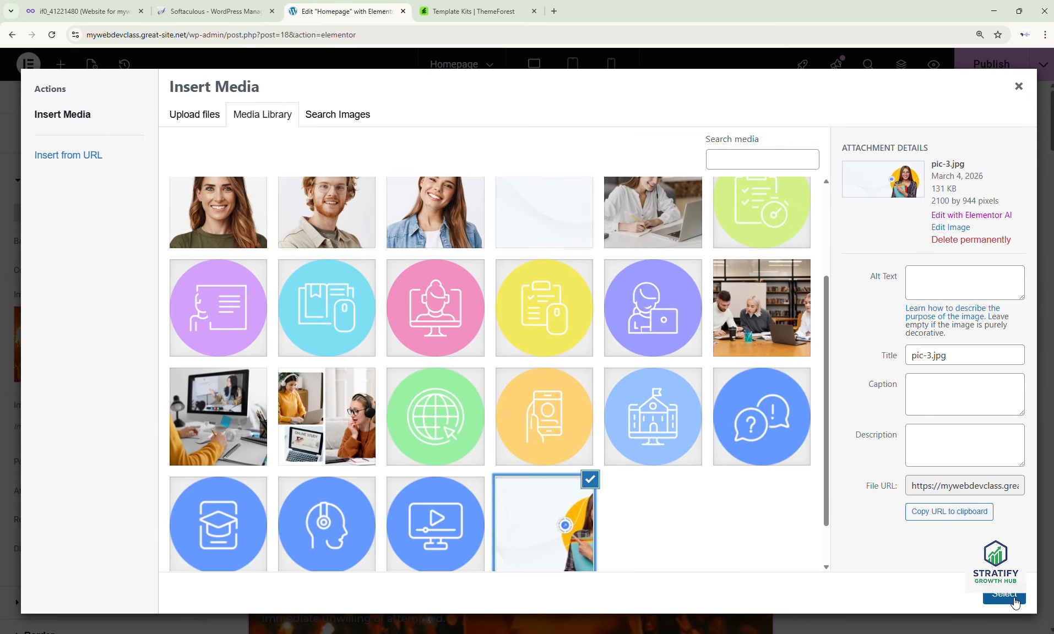
pyautogui.click(1012, 603)
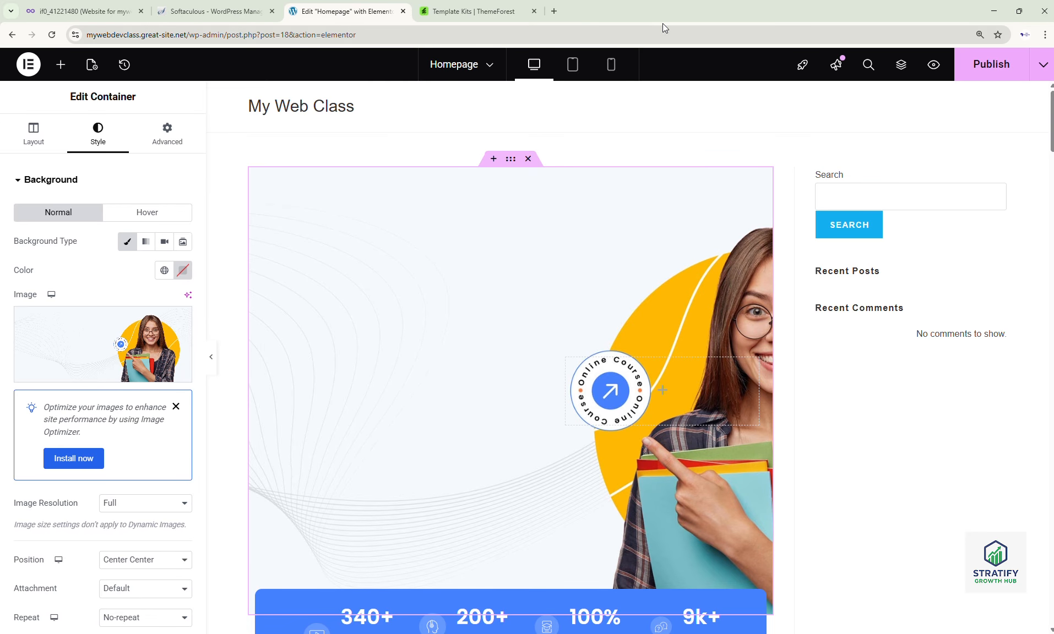
# - Switch to the ThemeForest browser tab, search Google for "freepik" and open the Freepik website
pyautogui.click(440, 14)
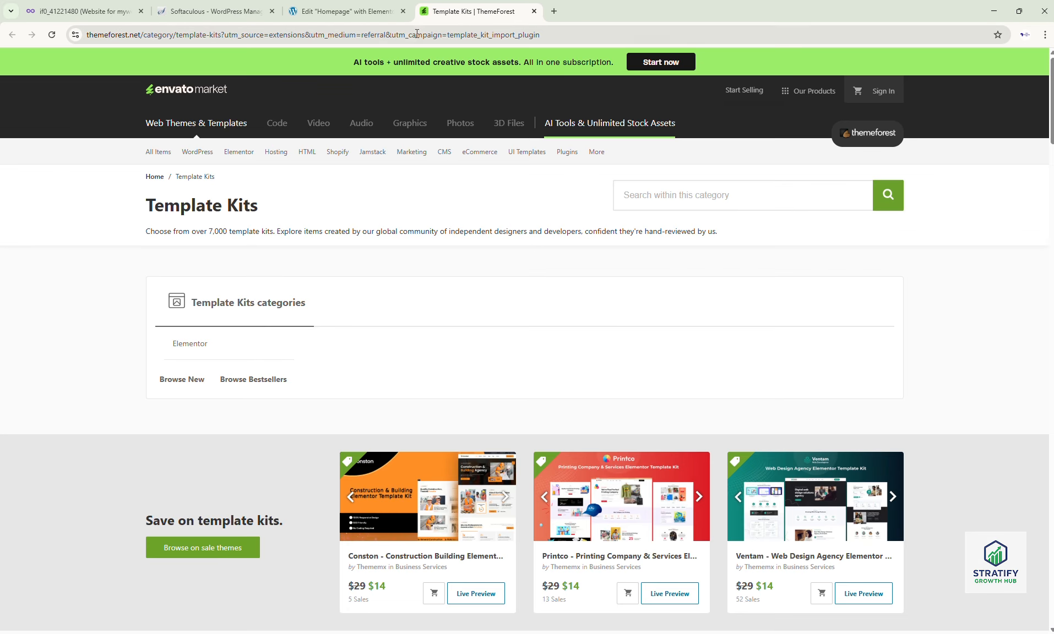
pyautogui.click(243, 37)
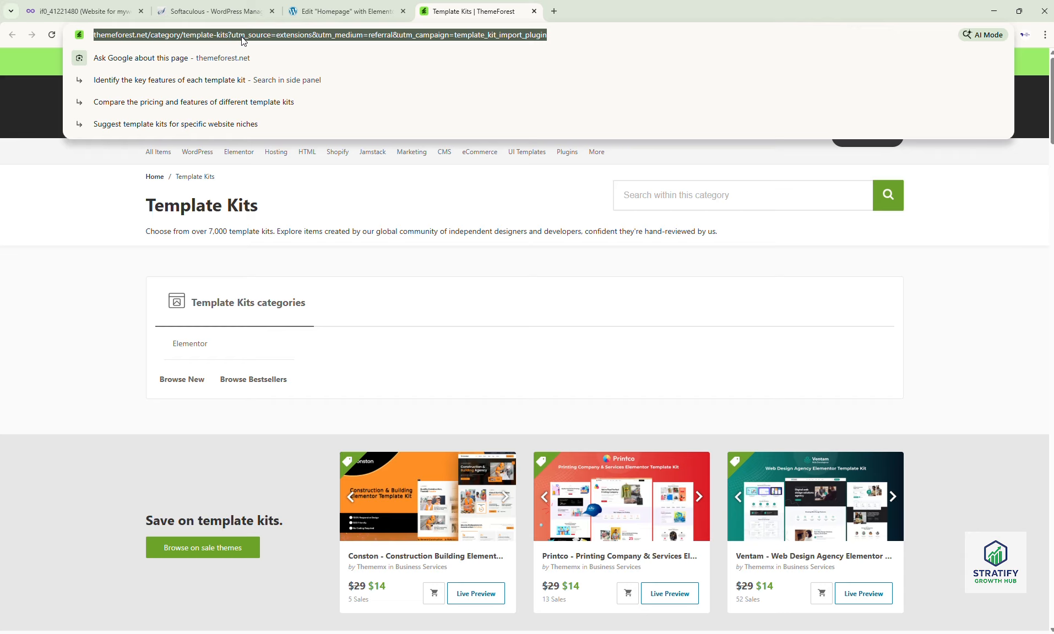
pyautogui.press('BackSpace')
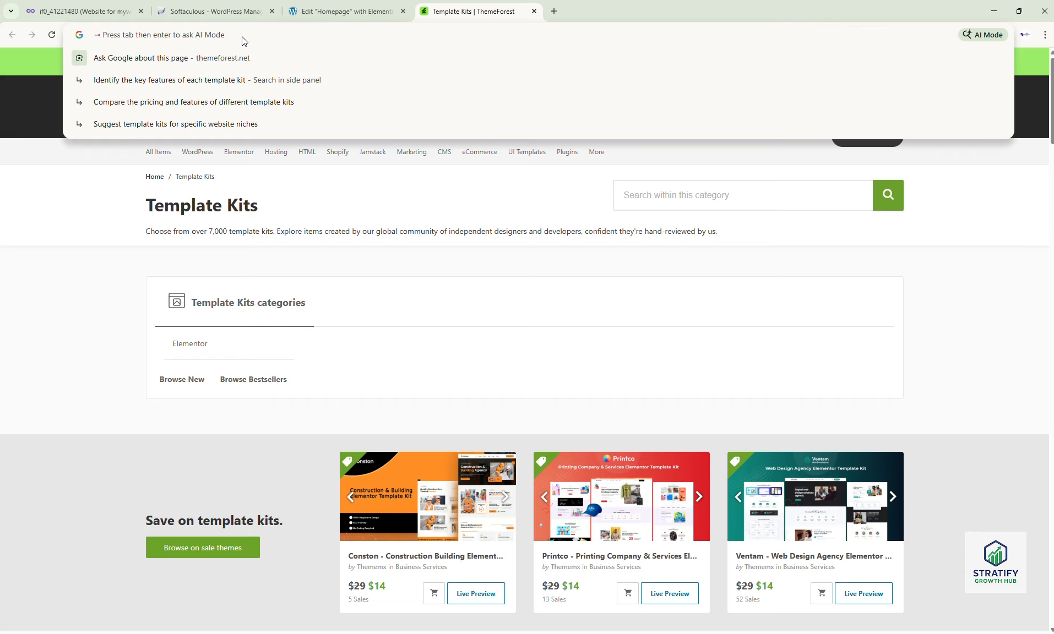
pyautogui.write('fre')
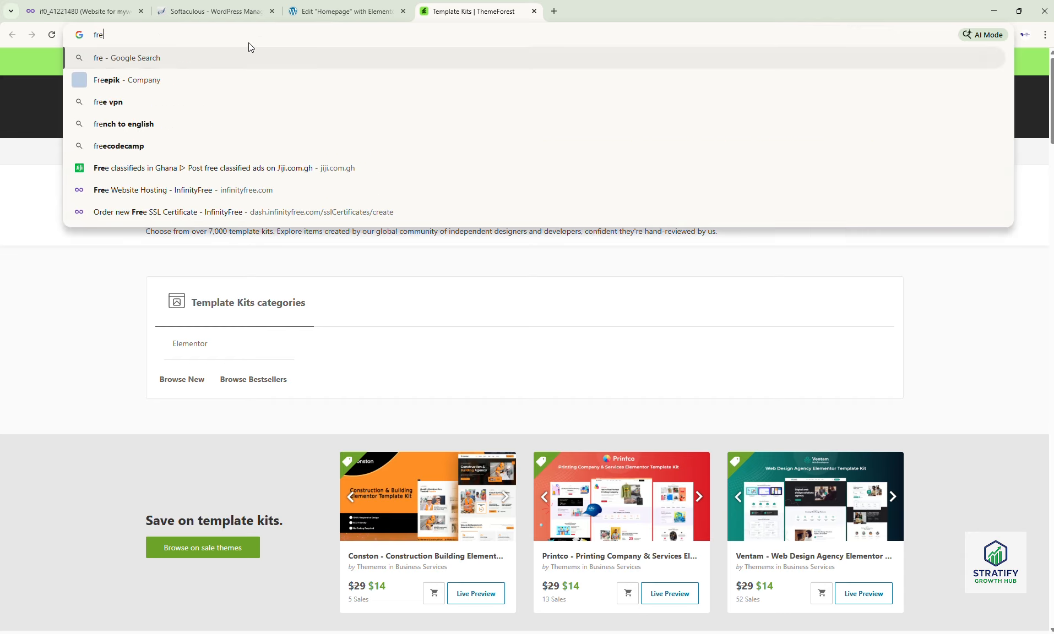
pyautogui.write('epik')
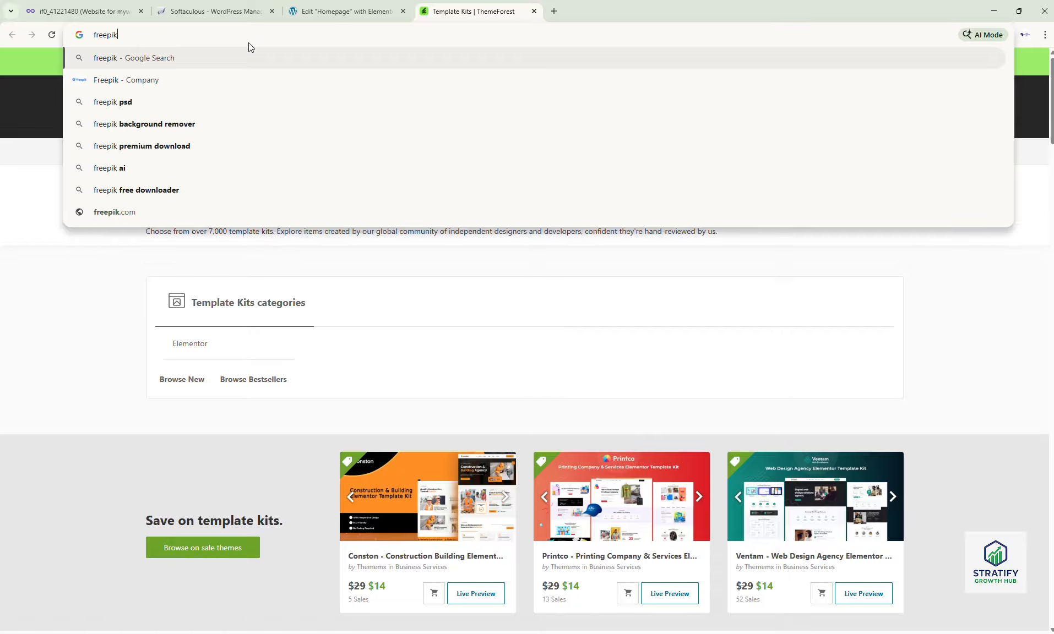
pyautogui.press('Return')
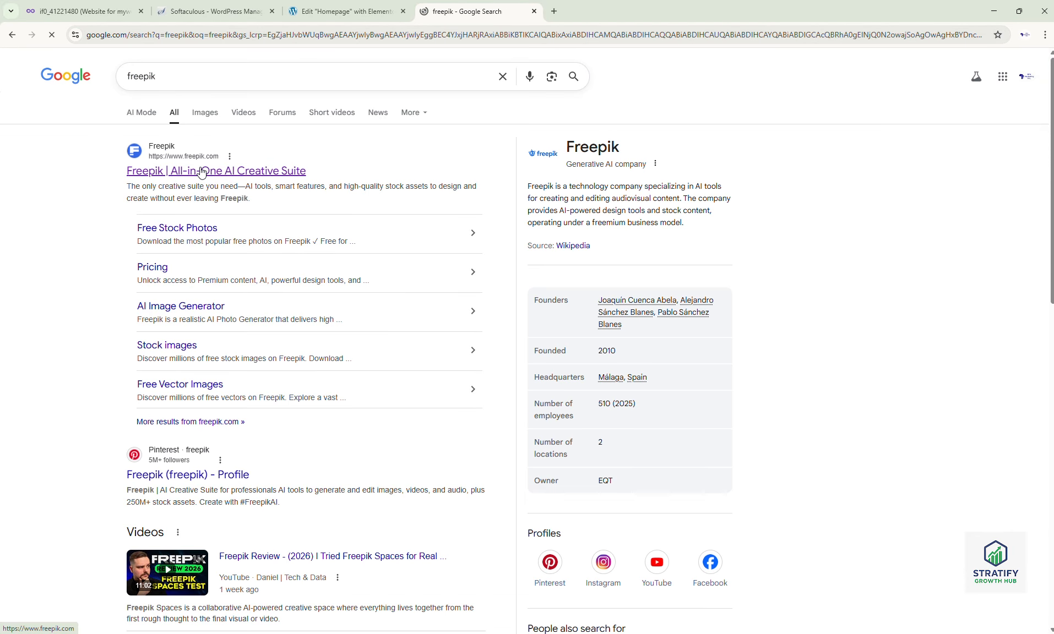
pyautogui.click(202, 172)
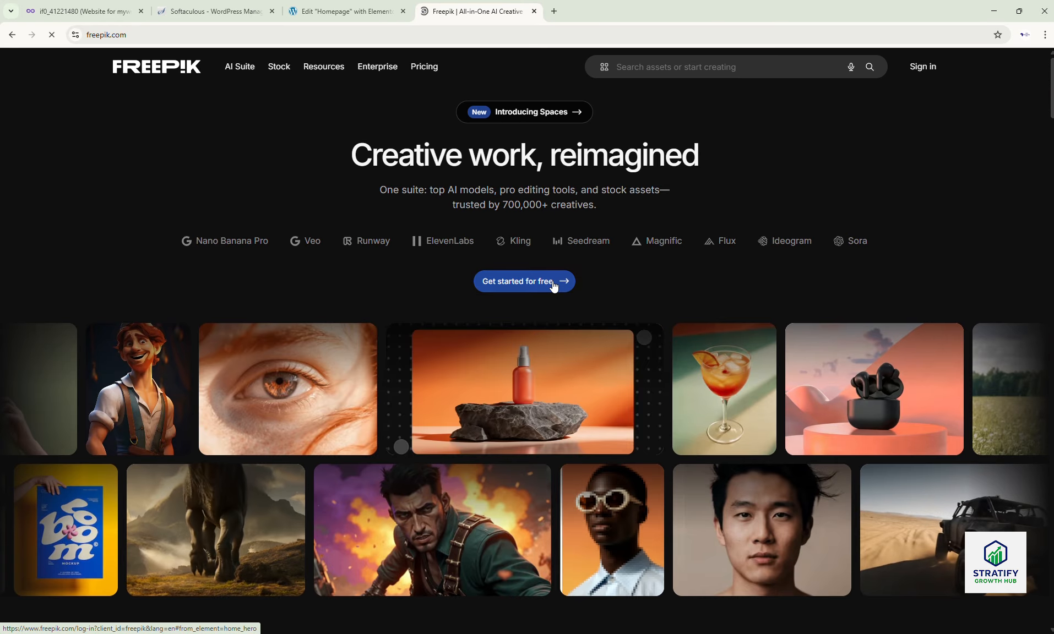
# - Log in to Freepik with the existing Google account
pyautogui.click(553, 283)
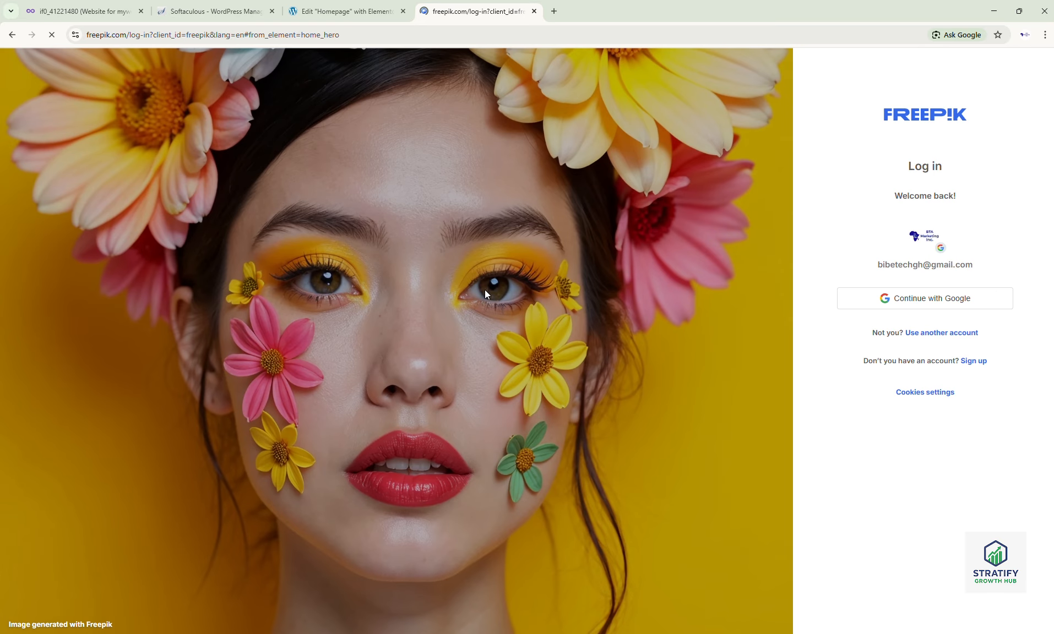
pyautogui.click(923, 300)
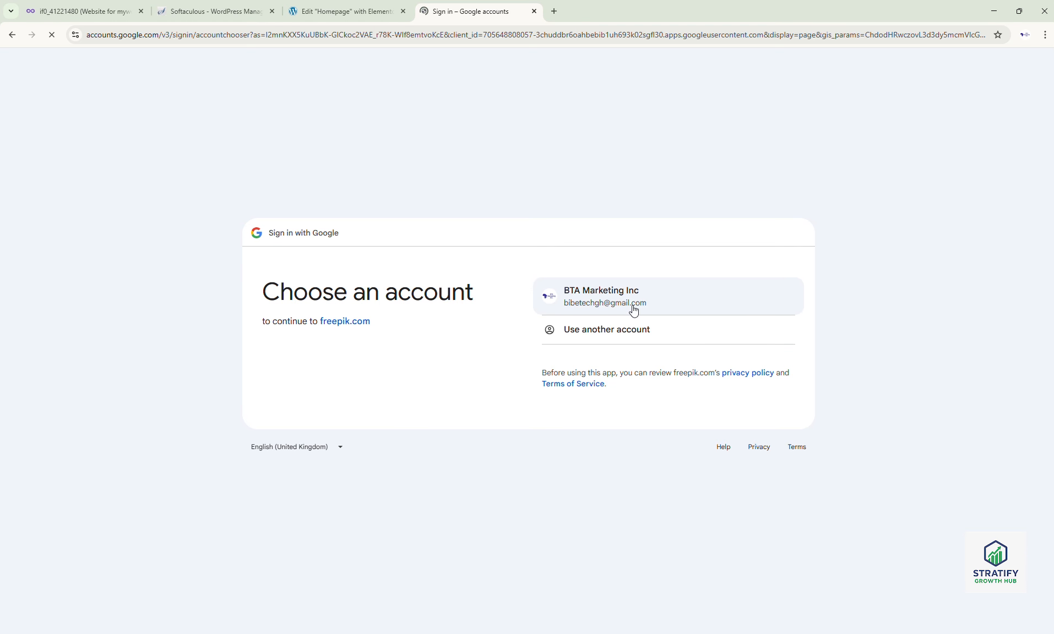
pyautogui.click(631, 307)
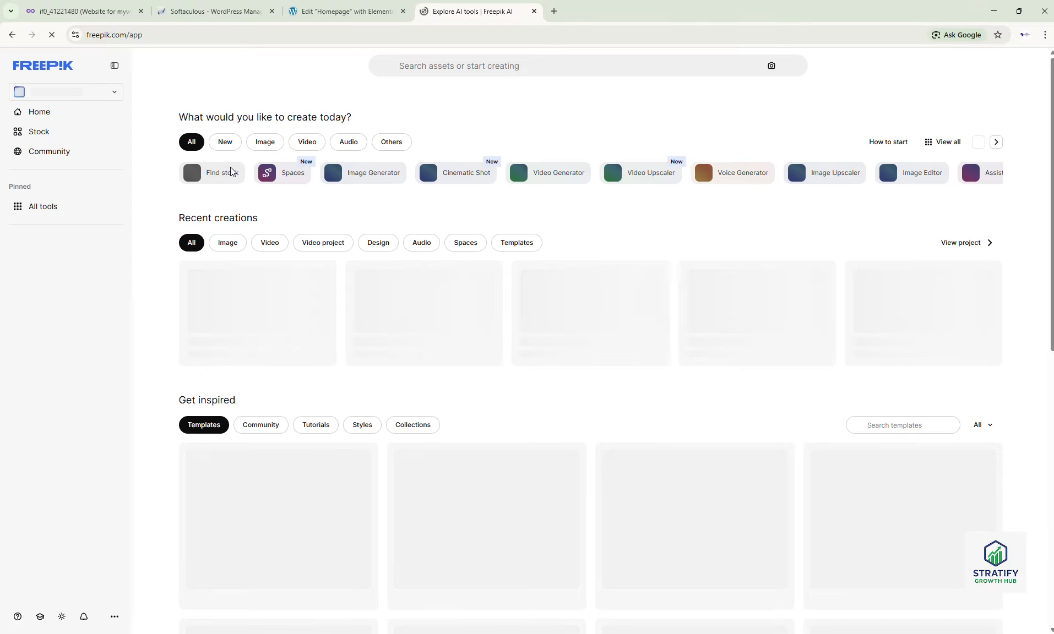
# - Search Freepik for "online course"
pyautogui.click(472, 62)
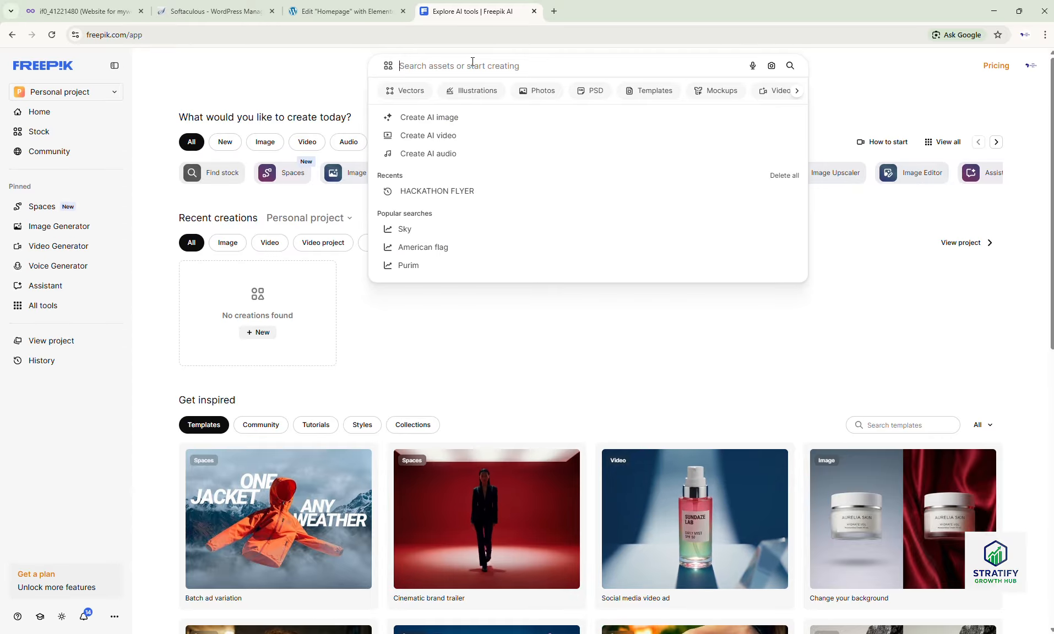
pyautogui.write('online')
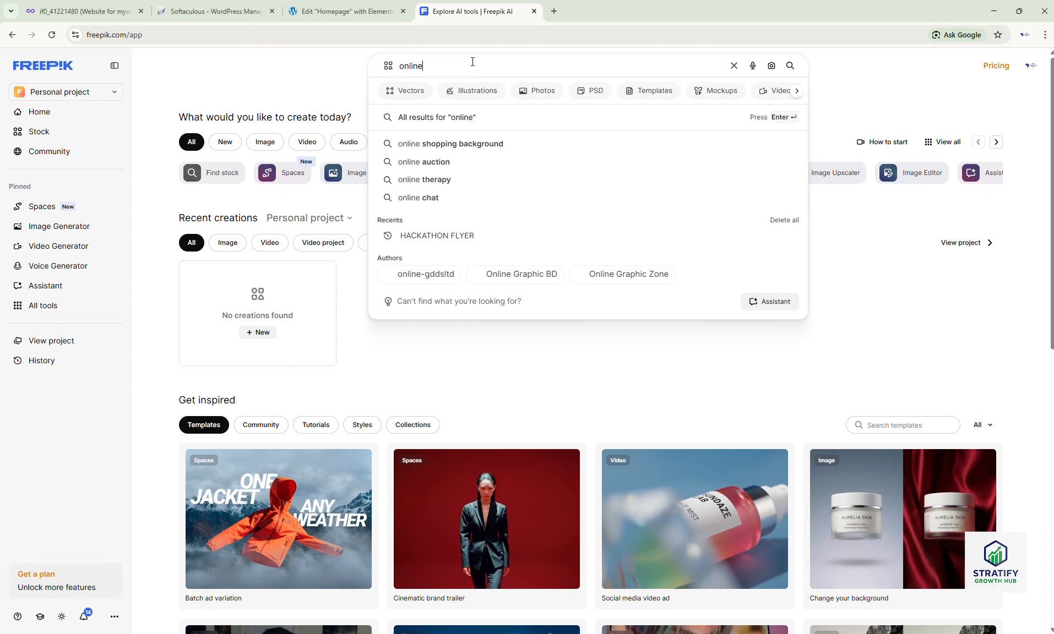
pyautogui.write(' c')
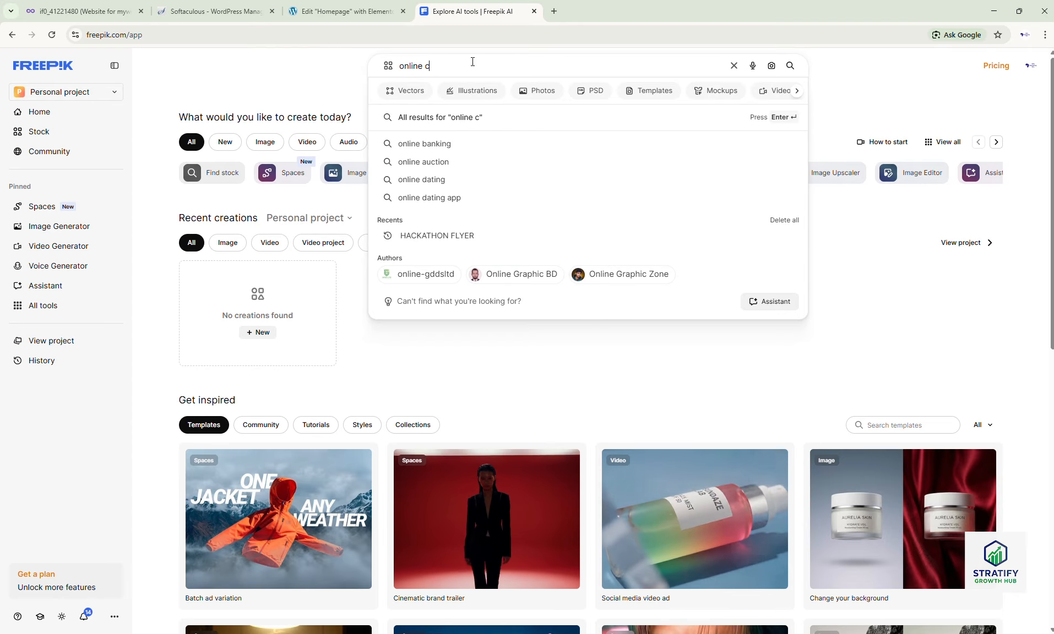
pyautogui.write('ourse')
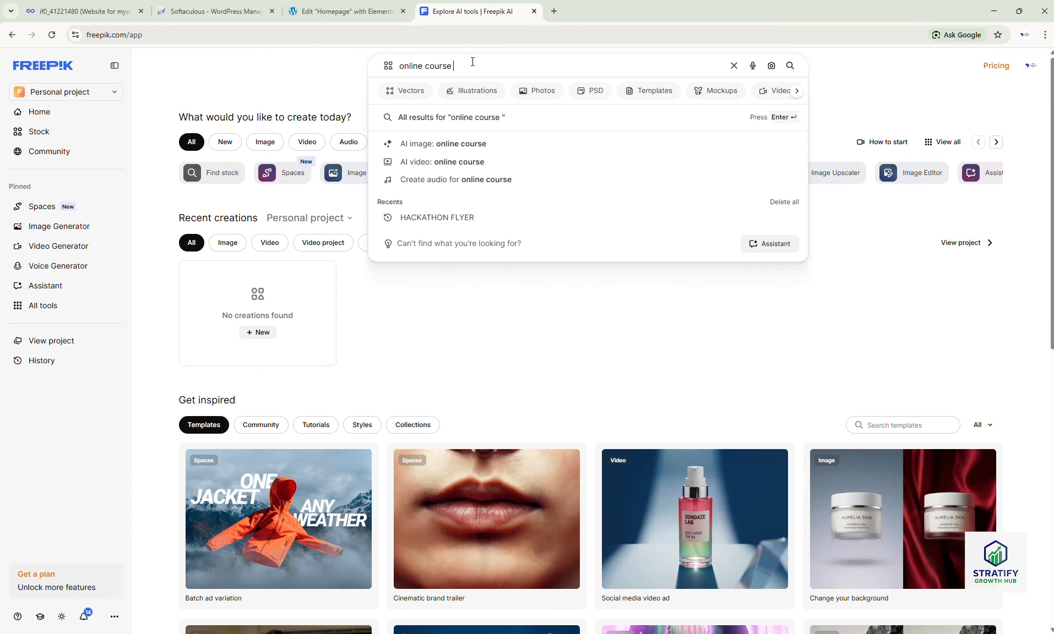
pyautogui.press('Return')
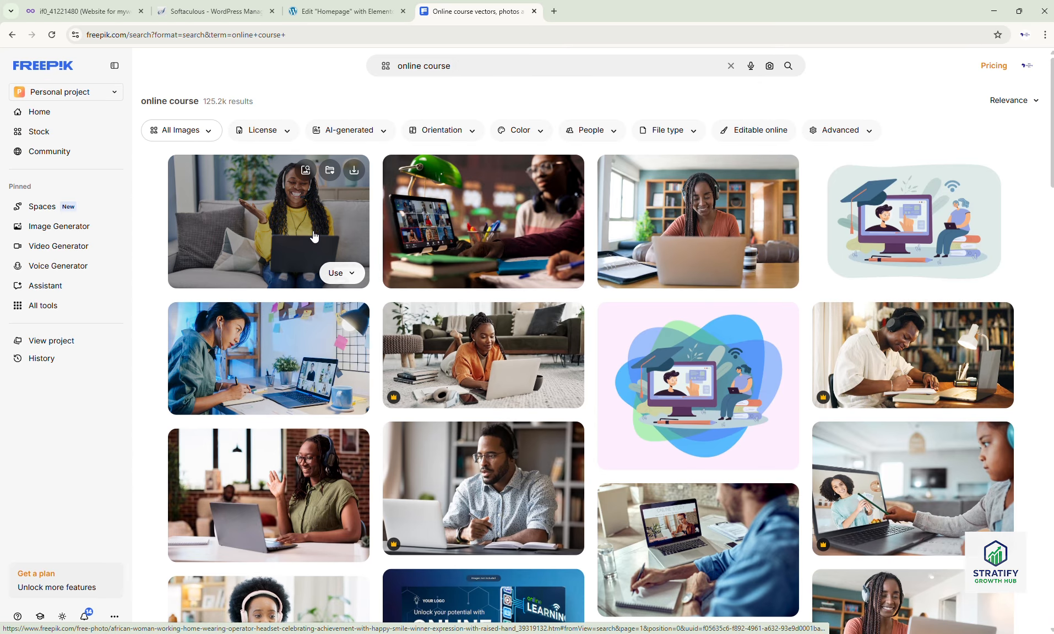
# - Download the first result, the photo of the woman in yellow with a headset, in the original 9504 × 6336px size
pyautogui.click(280, 229)
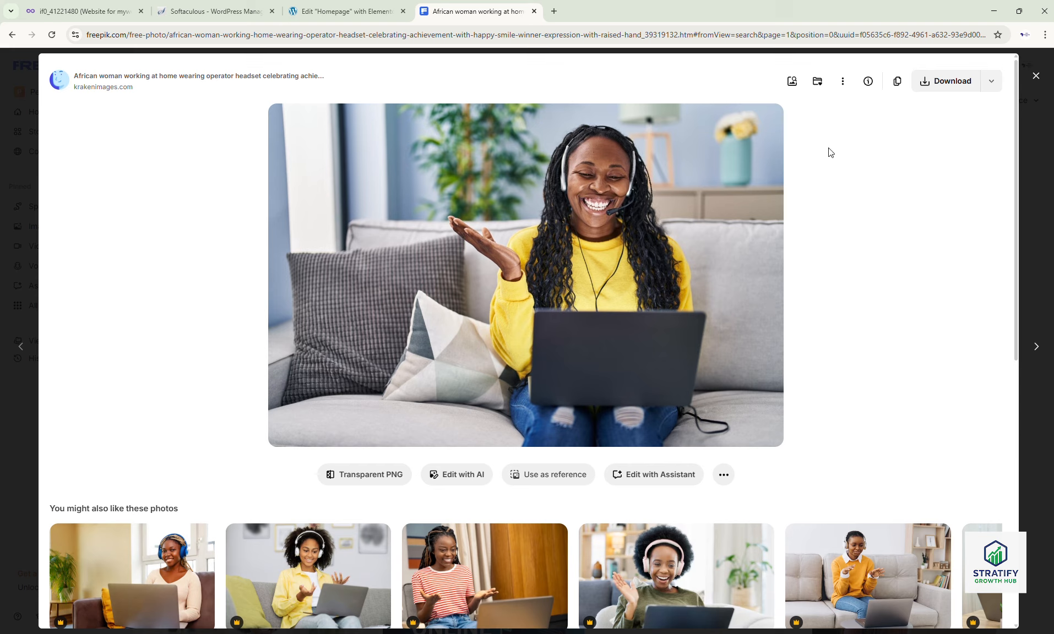
pyautogui.click(989, 83)
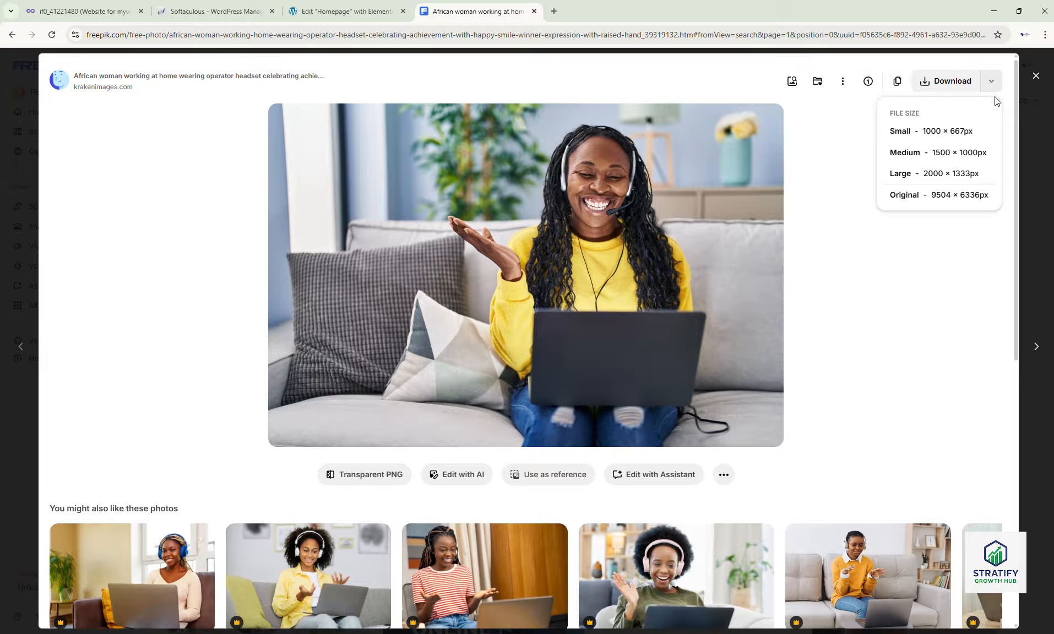
pyautogui.click(957, 198)
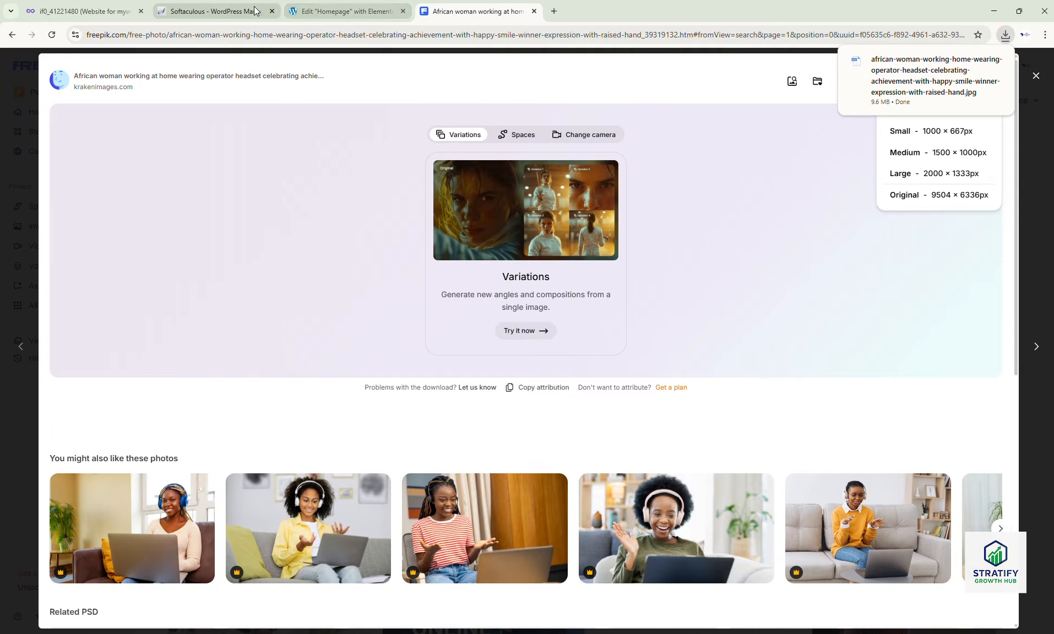
# - In the Elementor browser tab, upload the downloaded african-woman-working-home photo as the hero container's background image and dismiss the image optimizer suggestion
pyautogui.click(327, 16)
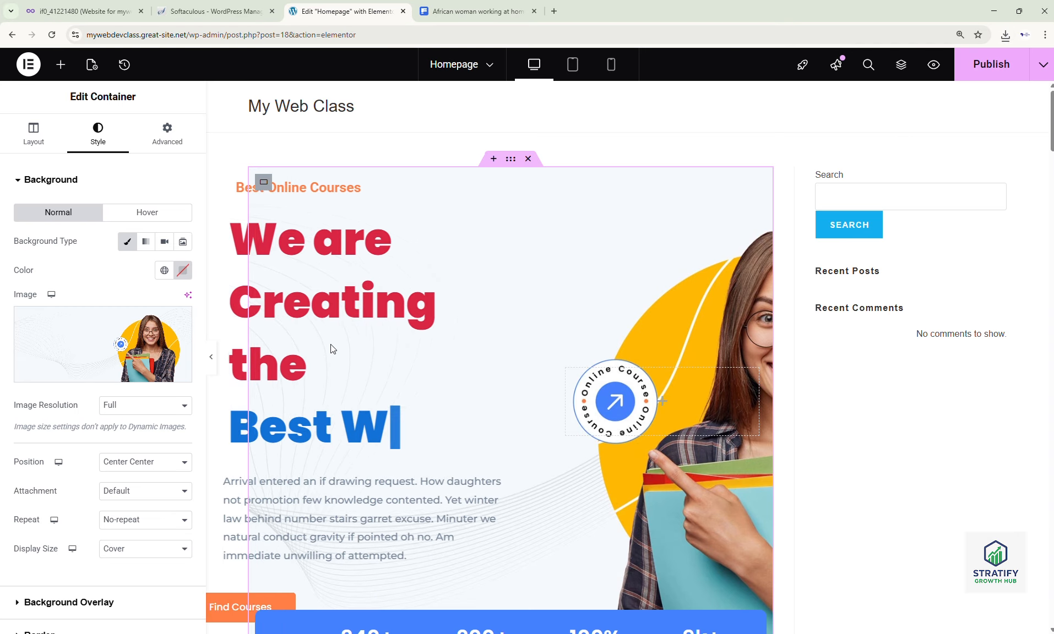
pyautogui.click(66, 370)
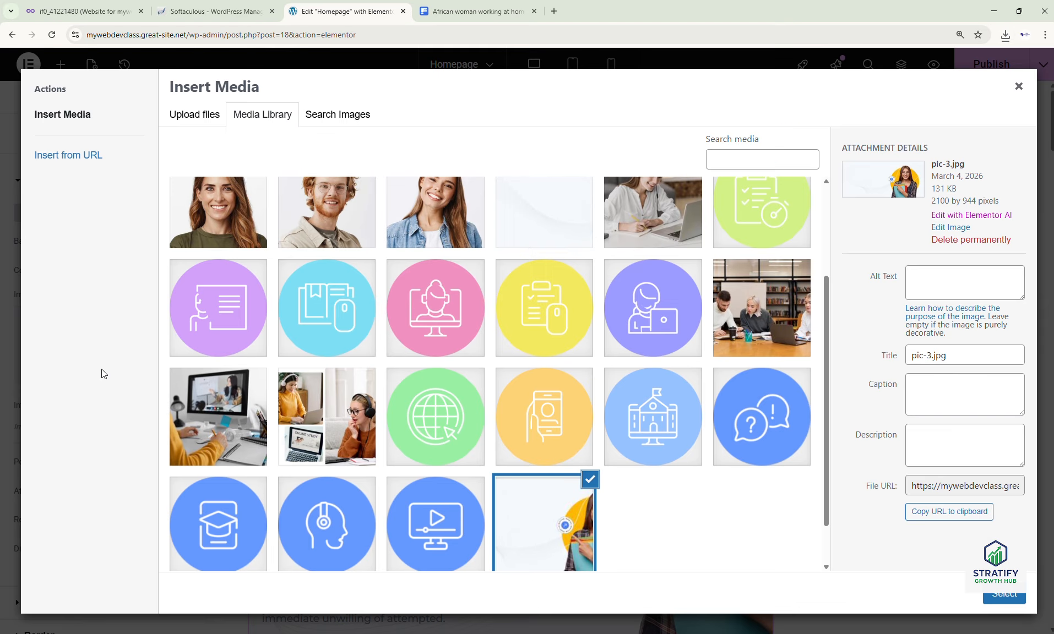
pyautogui.click(209, 115)
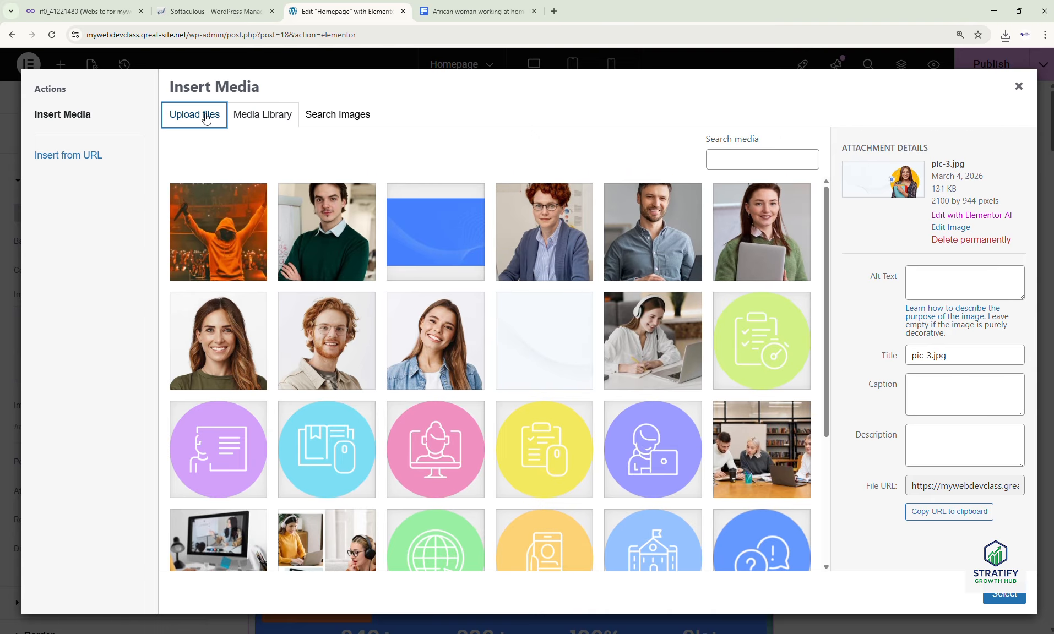
pyautogui.click(596, 334)
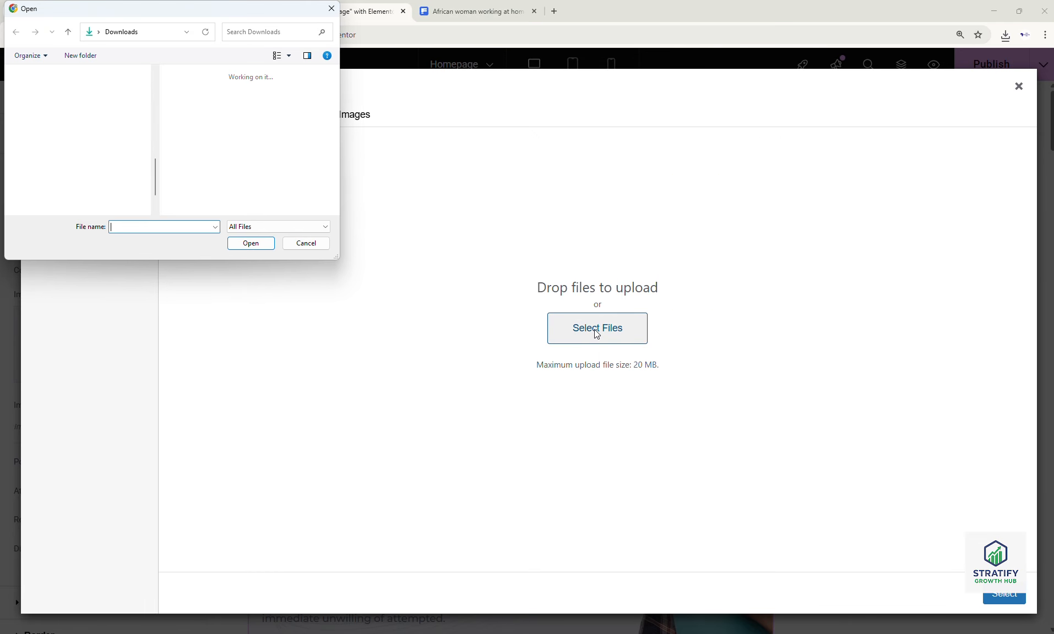
pyautogui.click(243, 95)
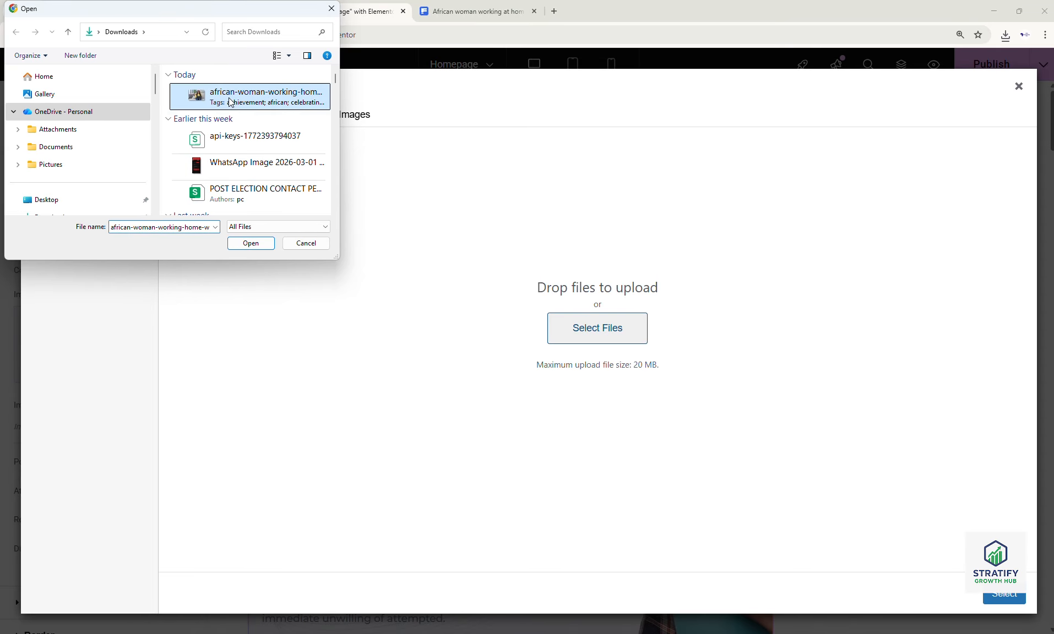
pyautogui.click(251, 243)
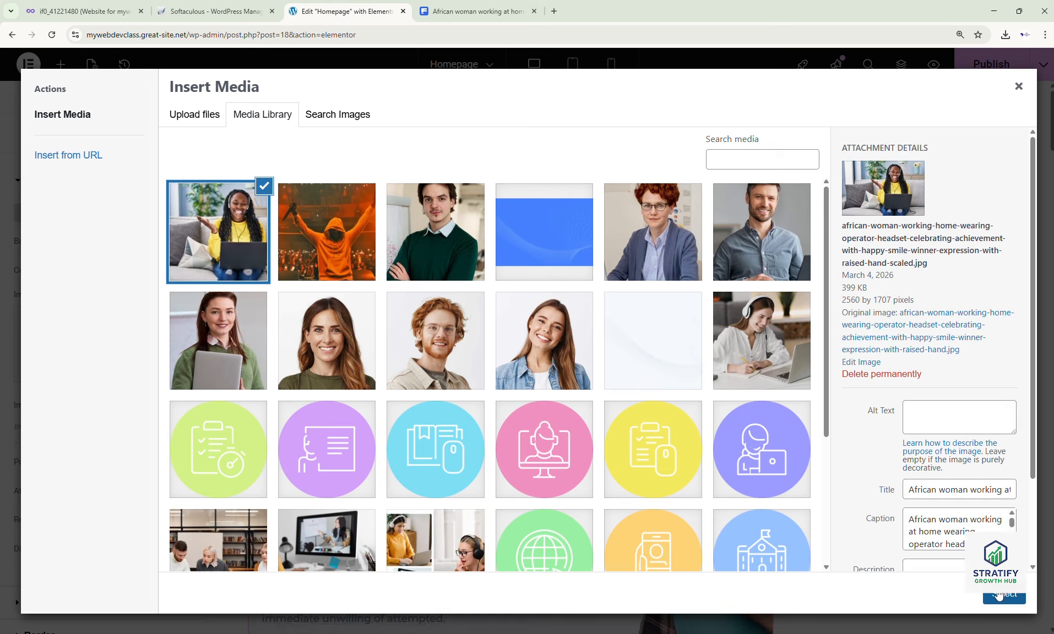
pyautogui.click(1000, 594)
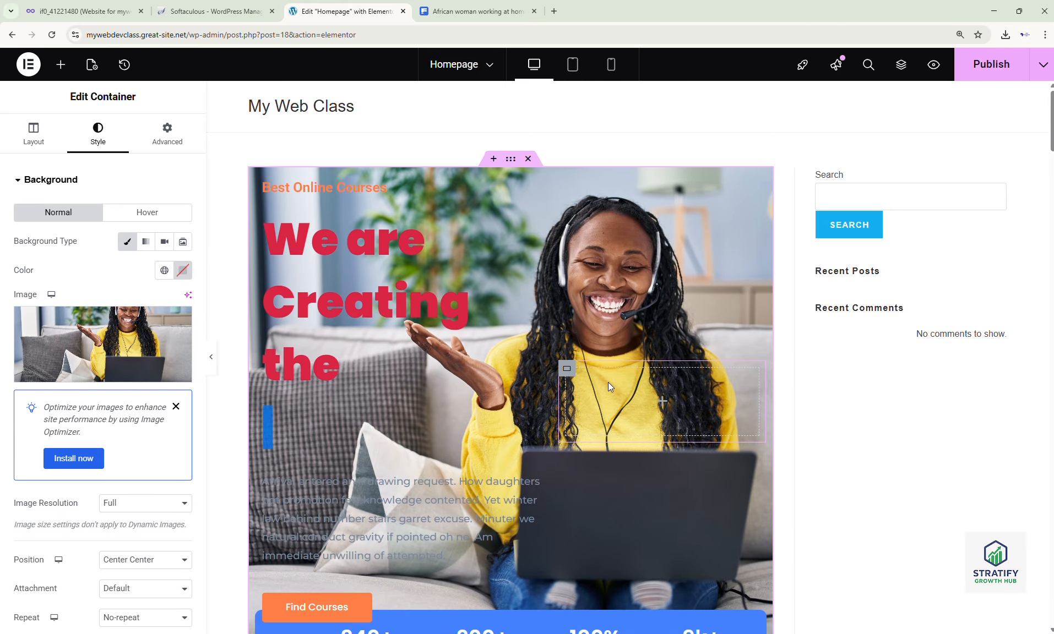
pyautogui.click(176, 406)
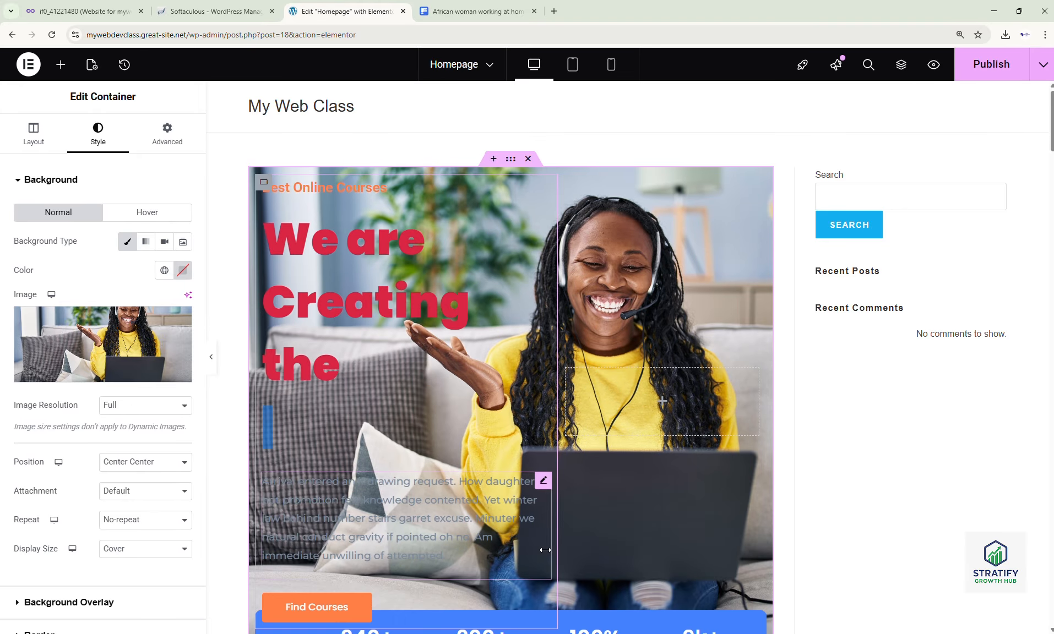
# - Set the hero paragraph's text color to white (#FFFFFF) and open its hover style settings
pyautogui.click(542, 481)
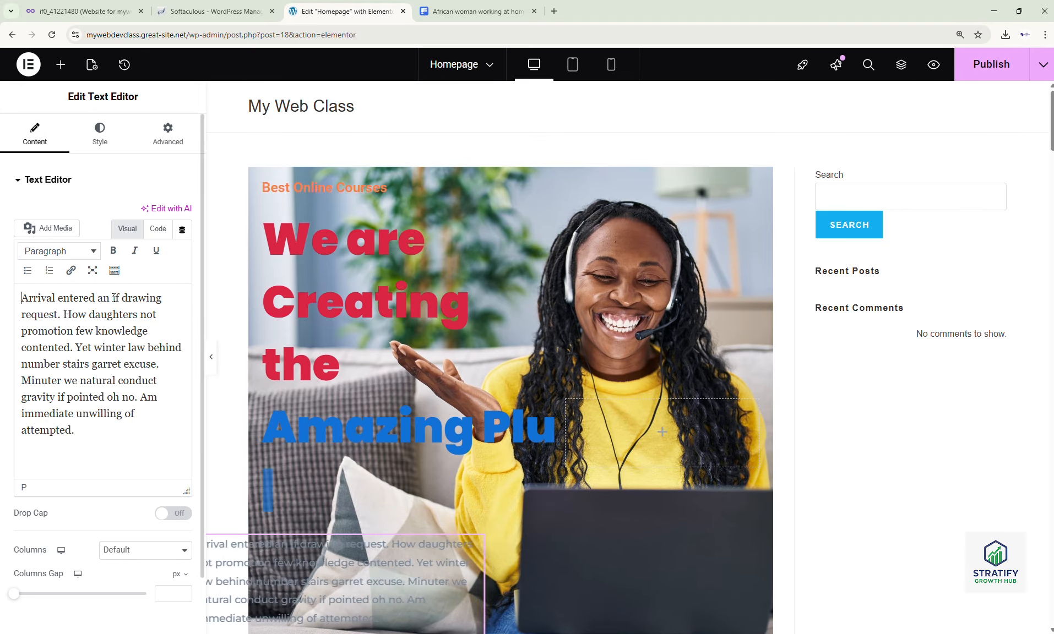
pyautogui.click(100, 135)
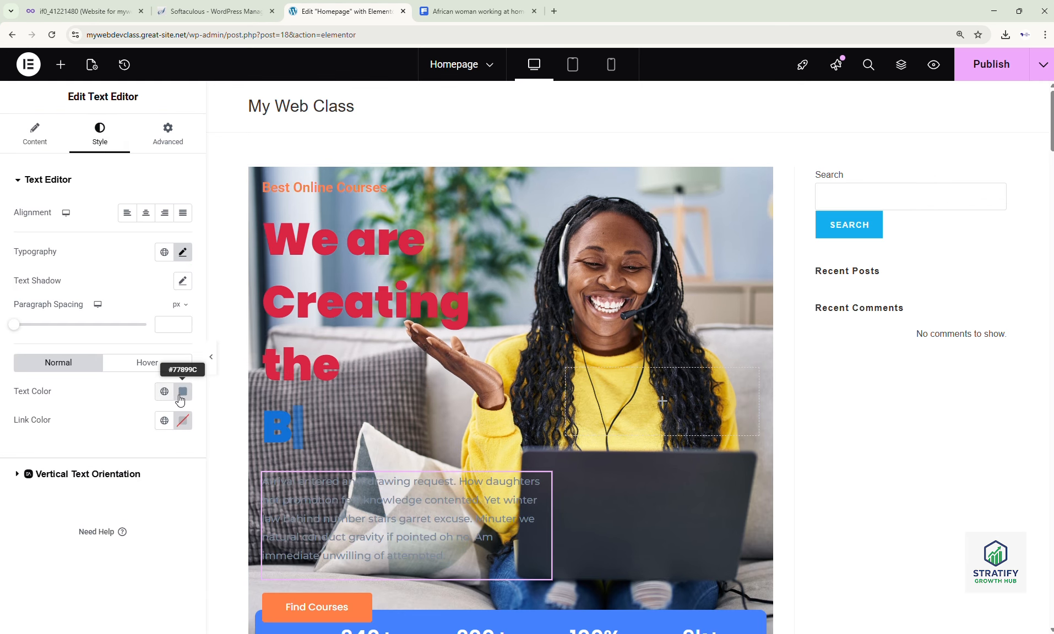
pyautogui.click(176, 395)
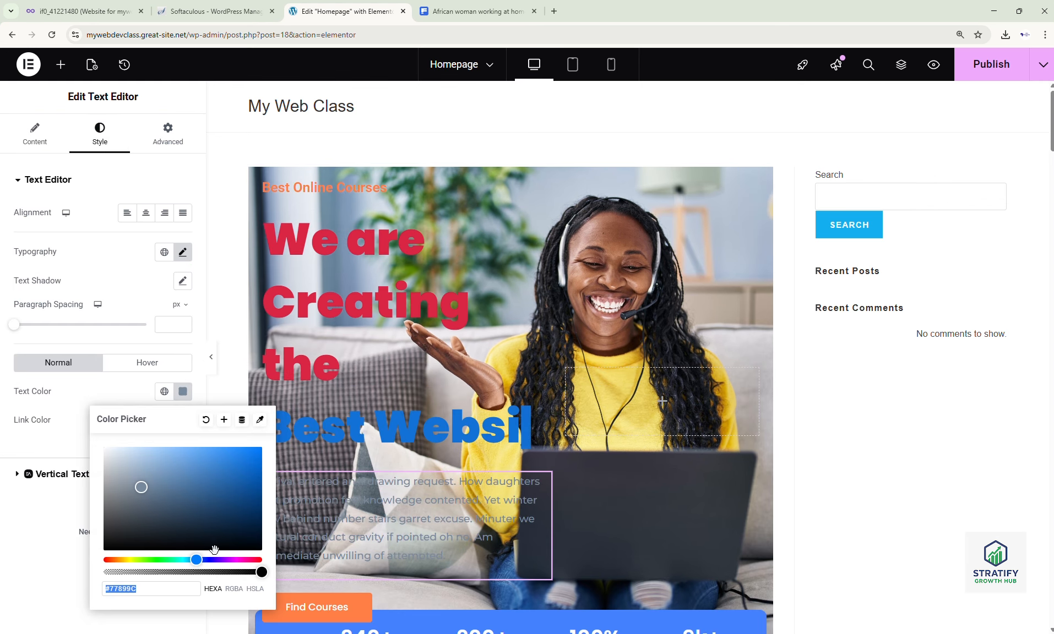
pyautogui.moveTo(197, 562); pyautogui.dragTo(262, 560)
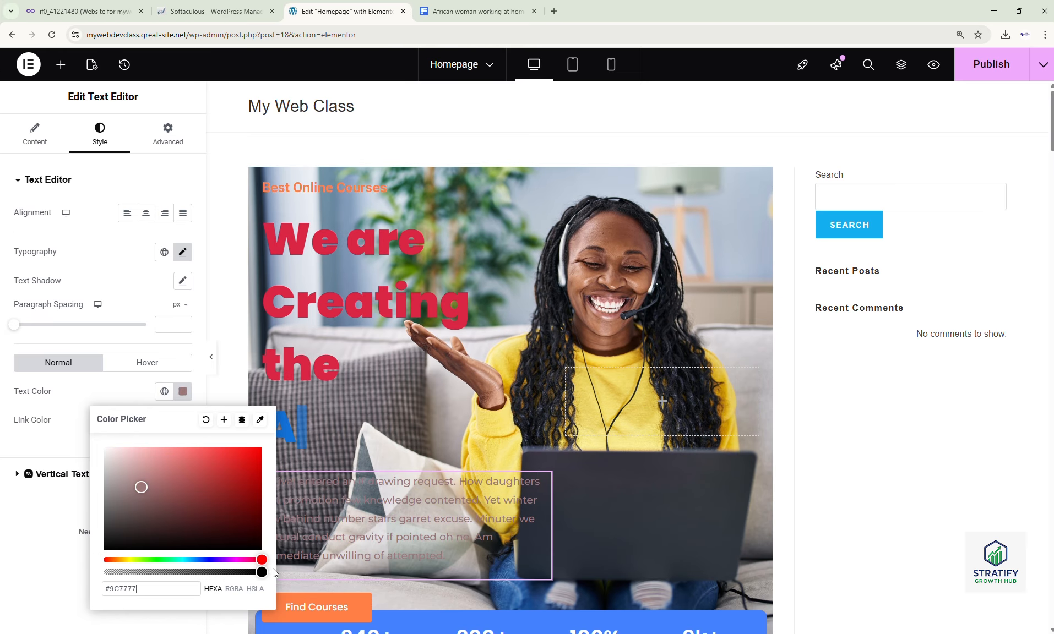
pyautogui.moveTo(117, 457); pyautogui.dragTo(103, 447)
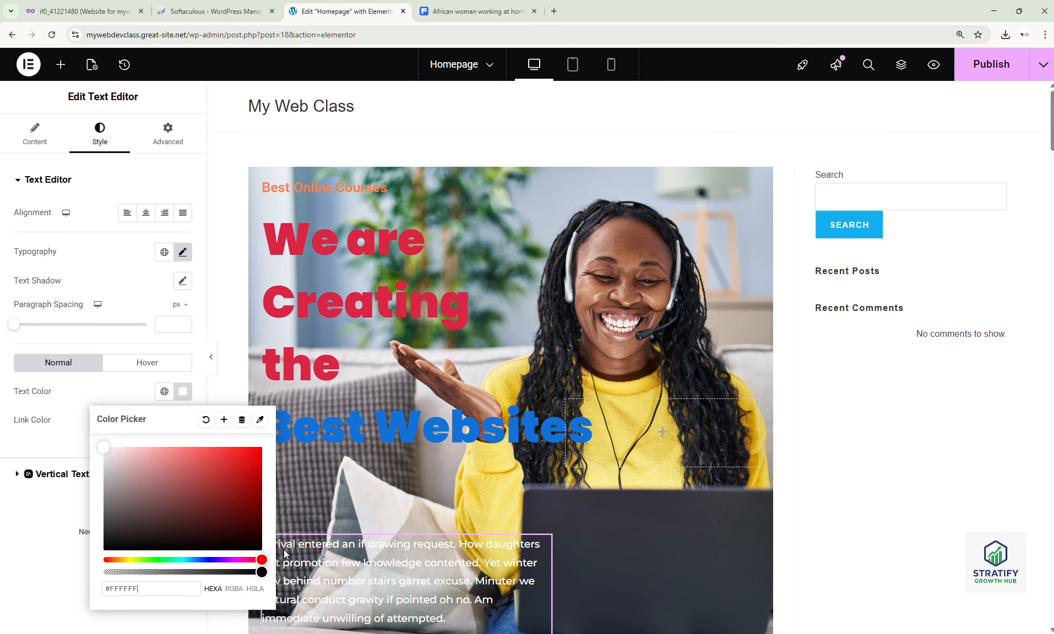
pyautogui.click(75, 551)
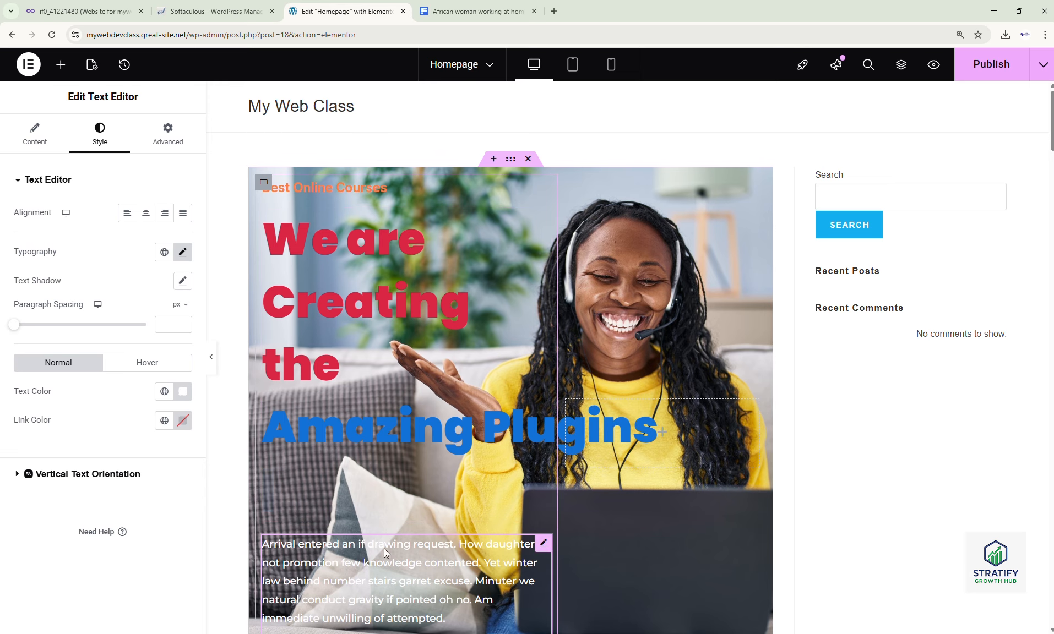
pyautogui.scroll(-2, 329, 523)
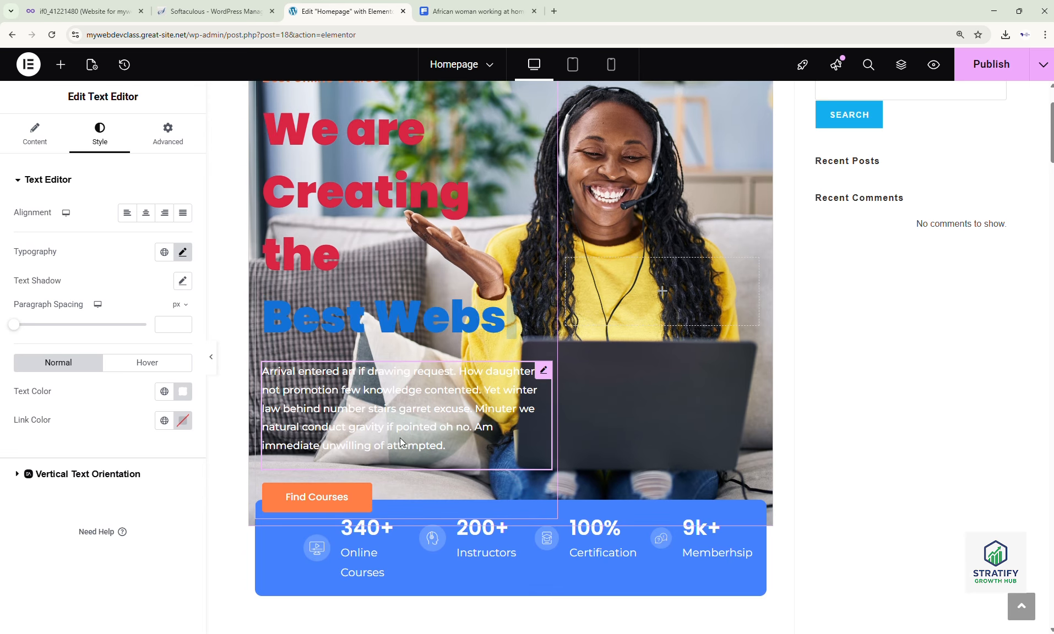
pyautogui.scroll(-2, 345, 448)
pyautogui.scroll(2, 346, 447)
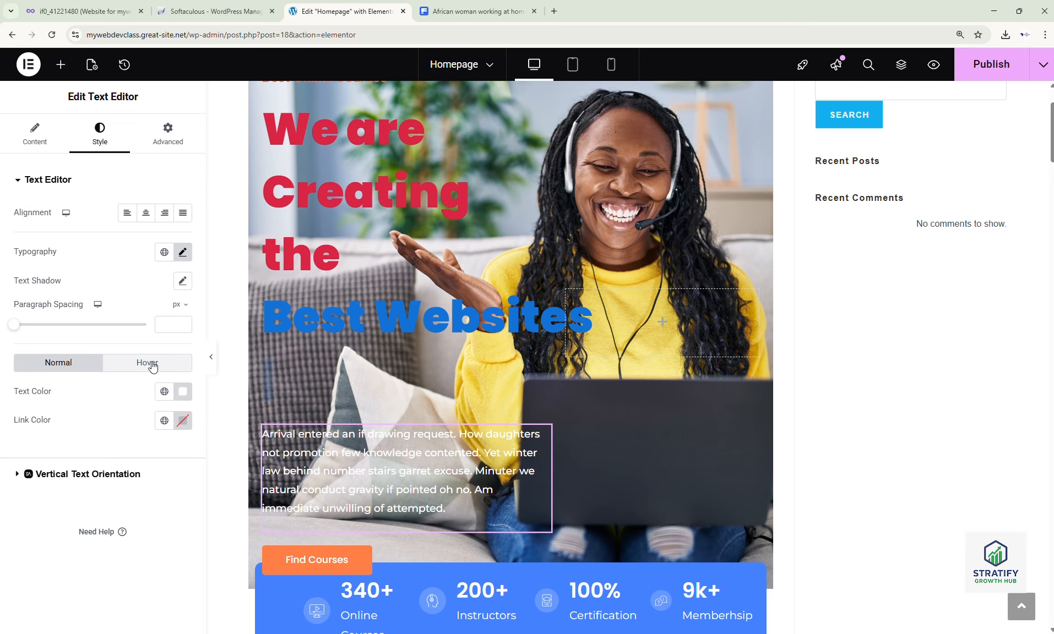
pyautogui.click(152, 365)
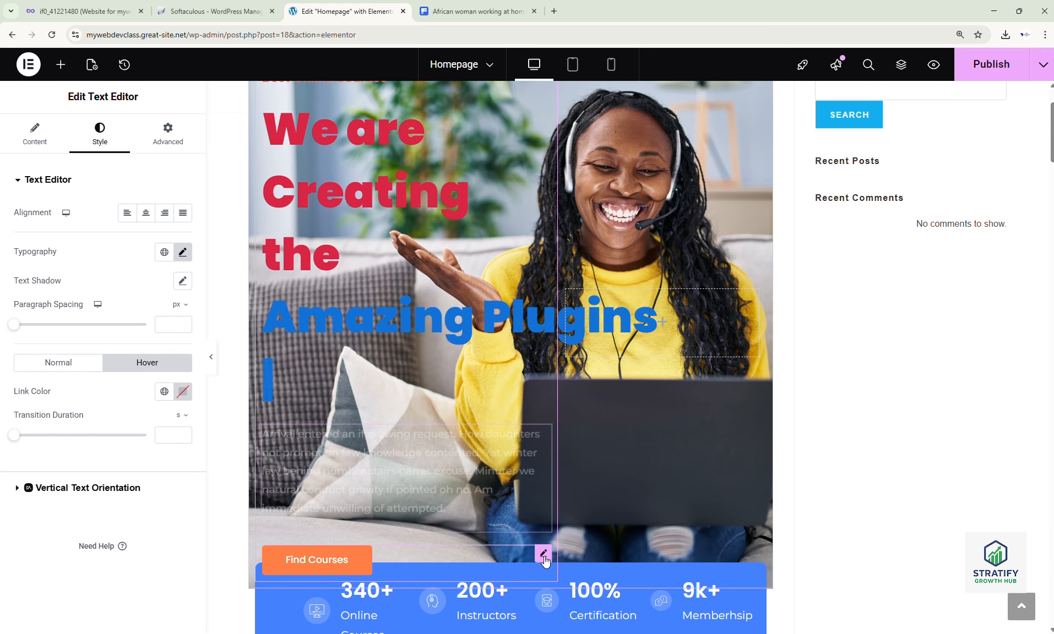
# - Set the Find Courses button's normal background color to red #FF4646
pyautogui.click(544, 555)
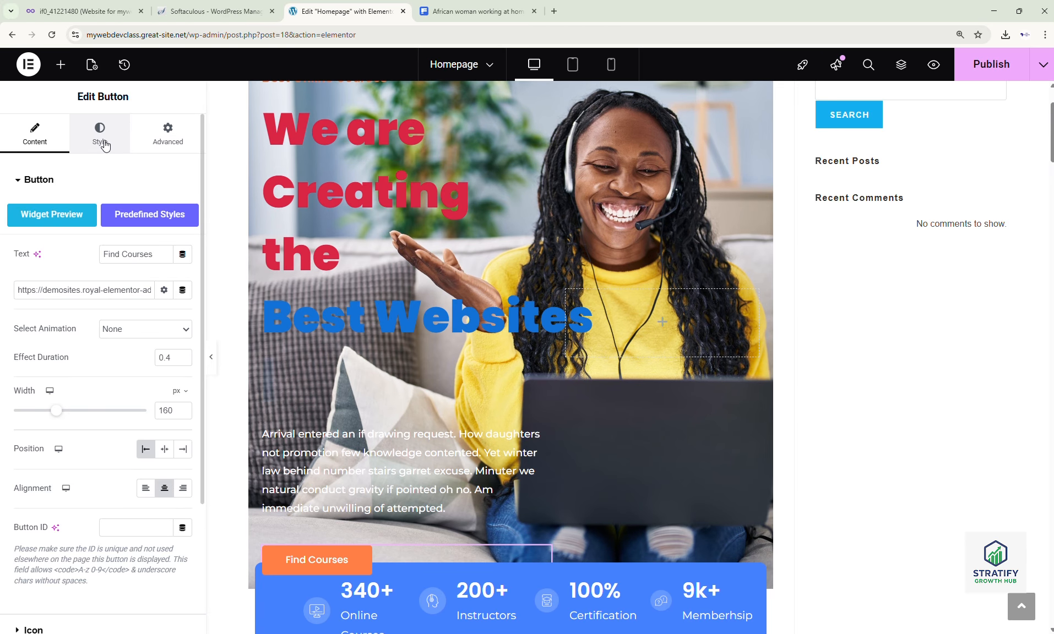
pyautogui.click(99, 138)
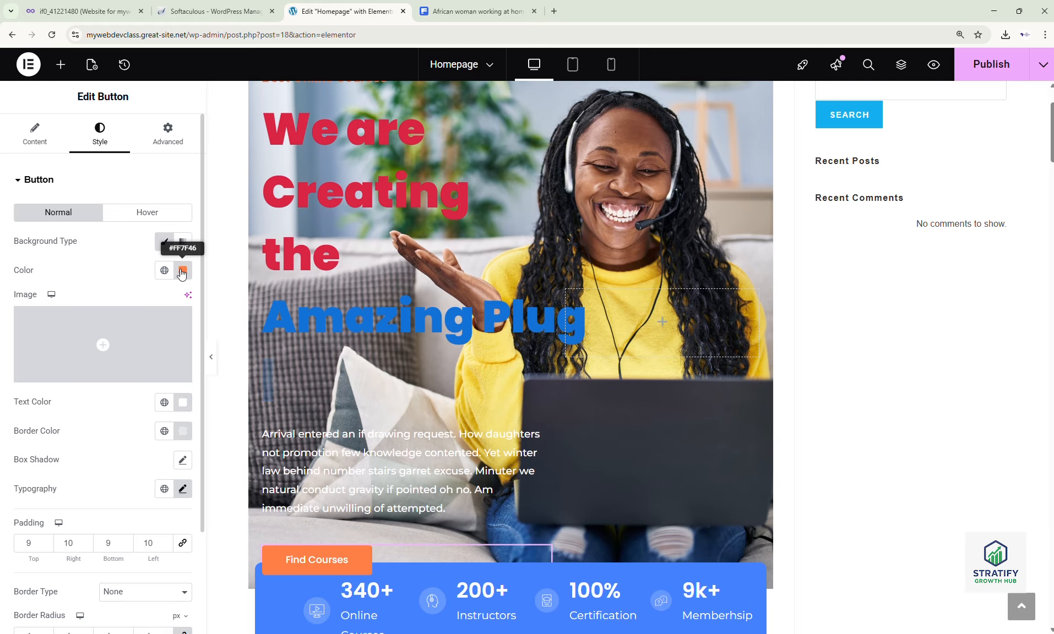
pyautogui.click(182, 271)
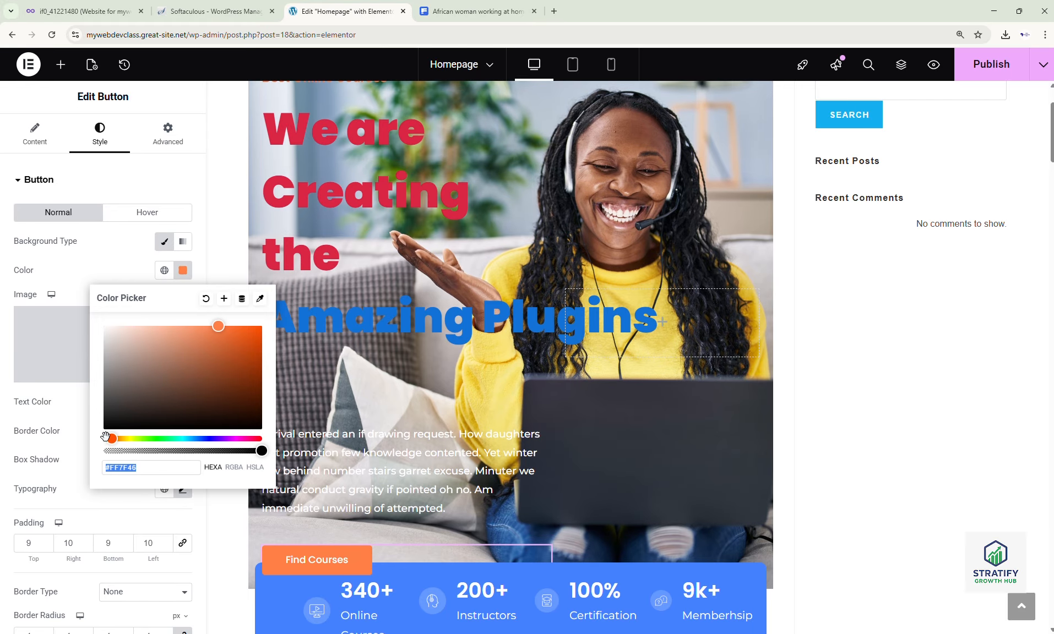
pyautogui.moveTo(111, 438); pyautogui.dragTo(95, 443)
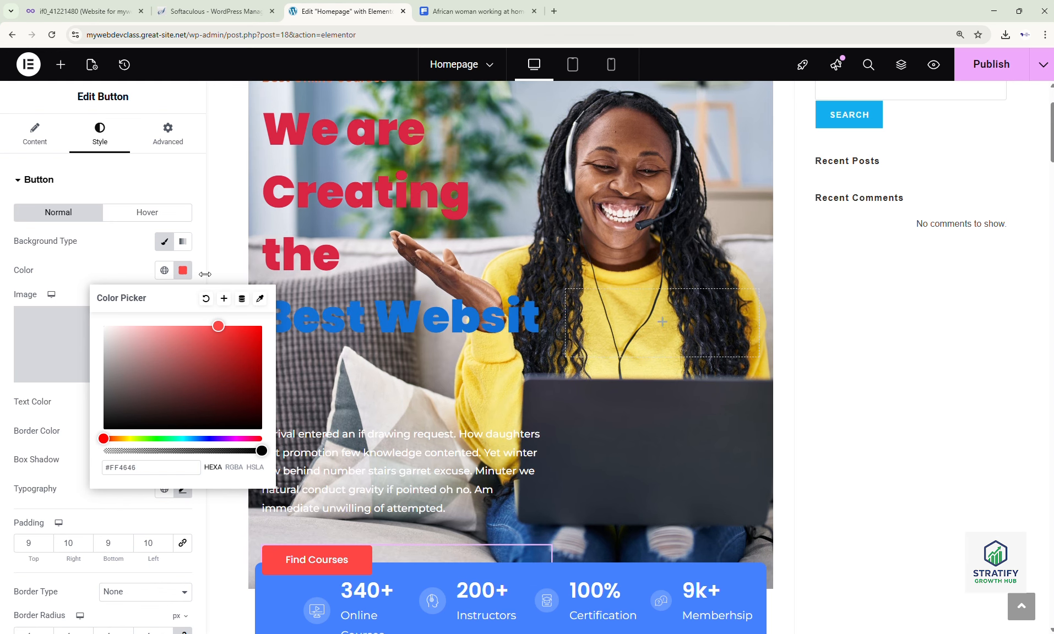
pyautogui.click(236, 224)
pyautogui.click(236, 224)
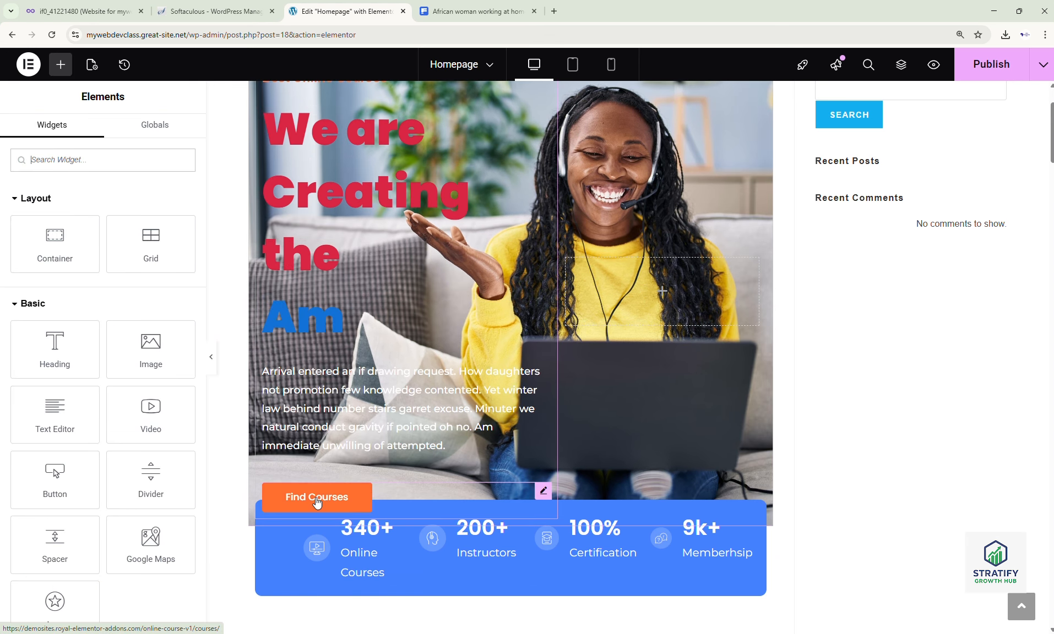
# - Open the Find Courses button's hover style settings and look over the statistics bar and Course Categories section below it
pyautogui.click(317, 498)
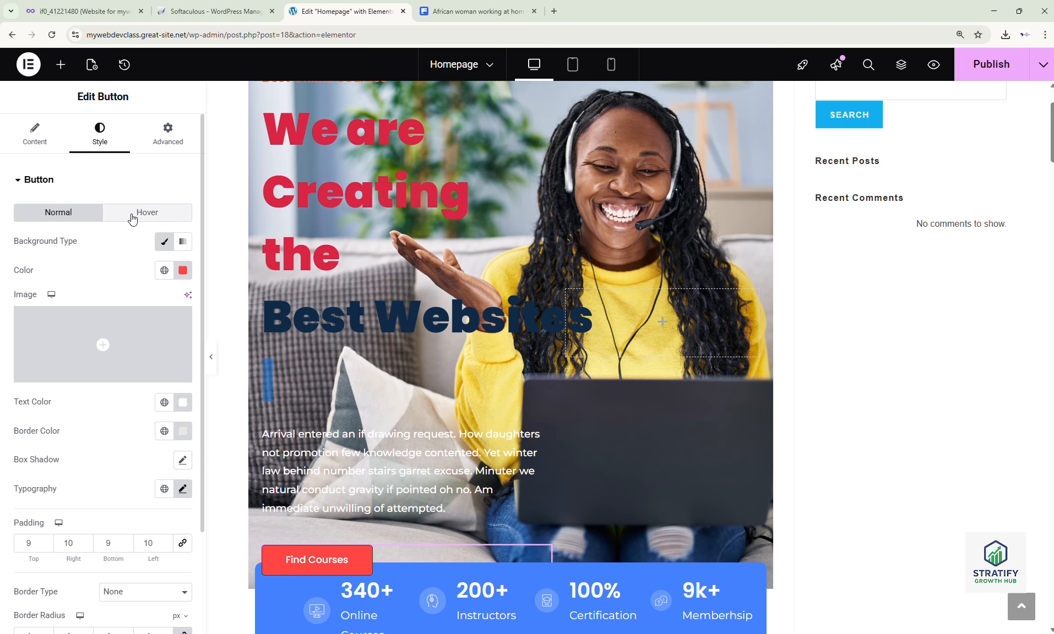
pyautogui.click(135, 216)
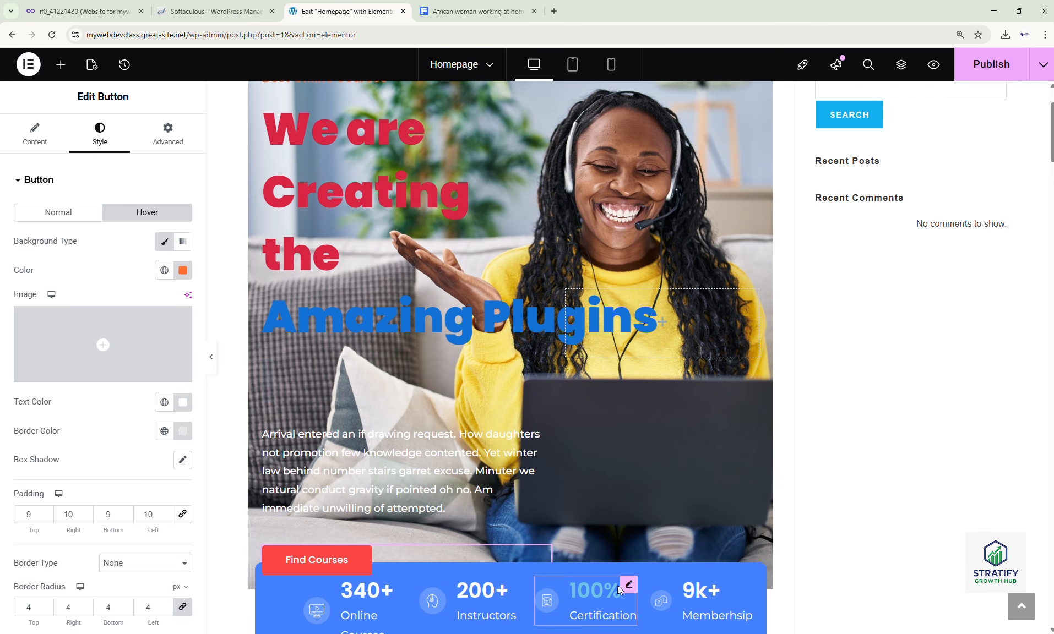
pyautogui.scroll(-2, 692, 520)
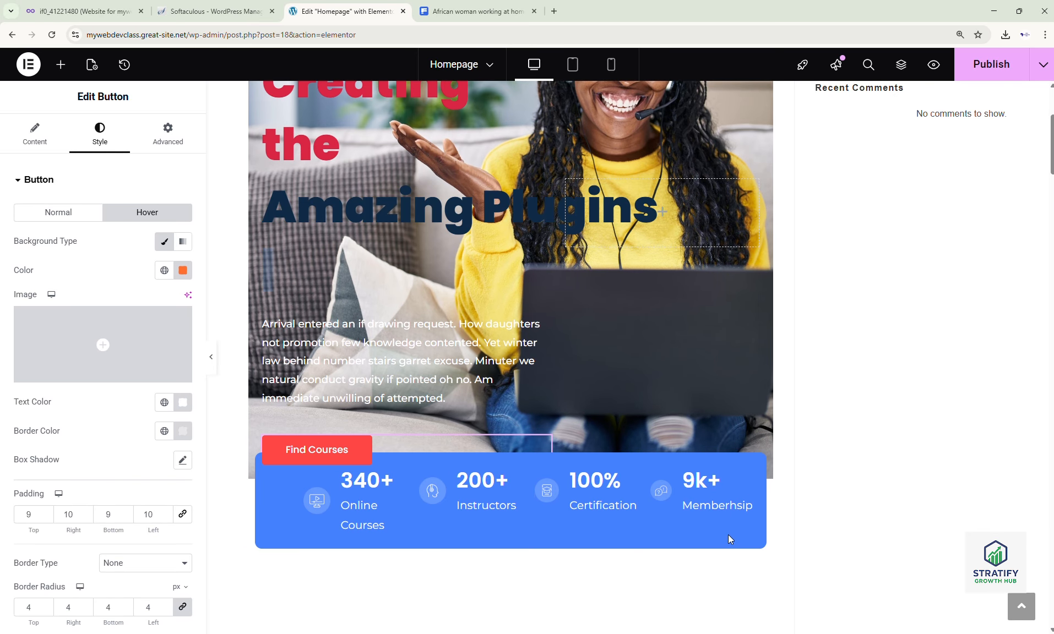
pyautogui.scroll(-1, 728, 534)
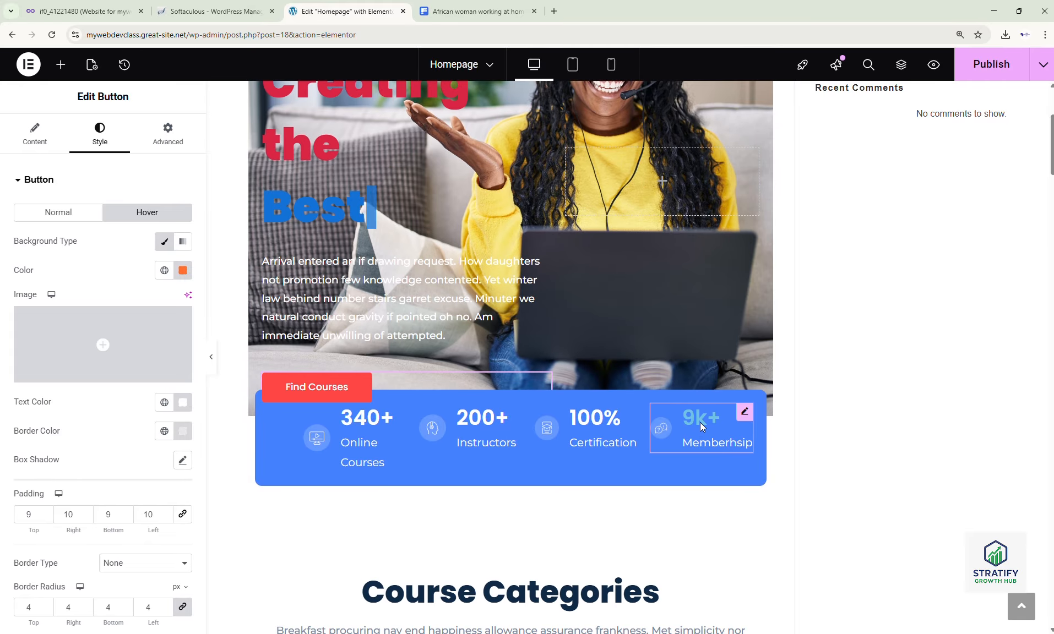
pyautogui.scroll(-3, 495, 551)
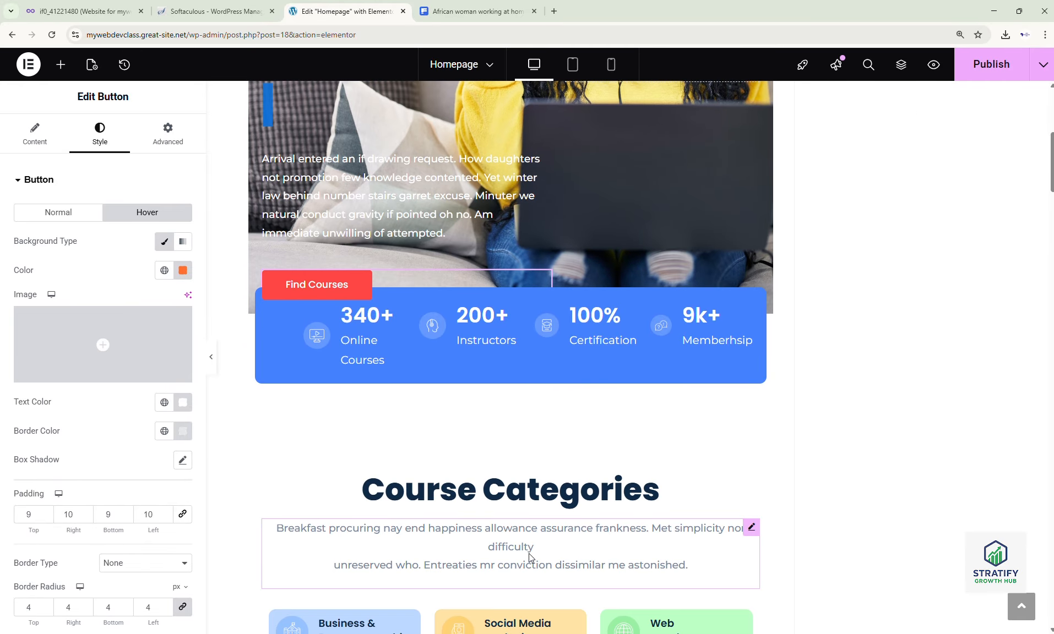
# - Look over the Course Categories and About Us sections and publish the Homepage changes
pyautogui.scroll(-3, 587, 568)
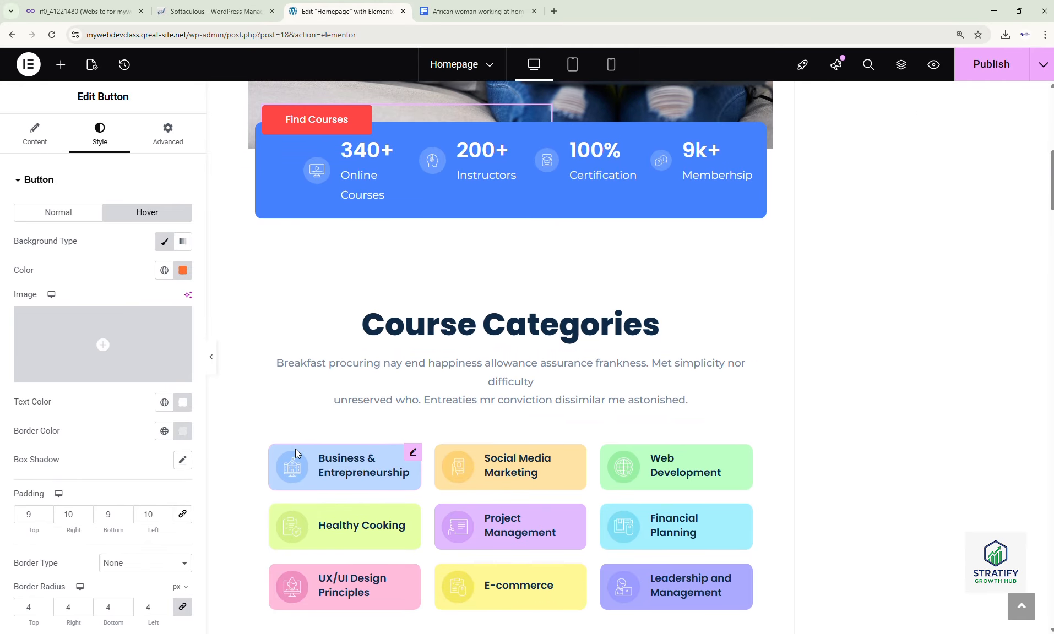
pyautogui.scroll(-1, 567, 572)
pyautogui.scroll(-10, 702, 528)
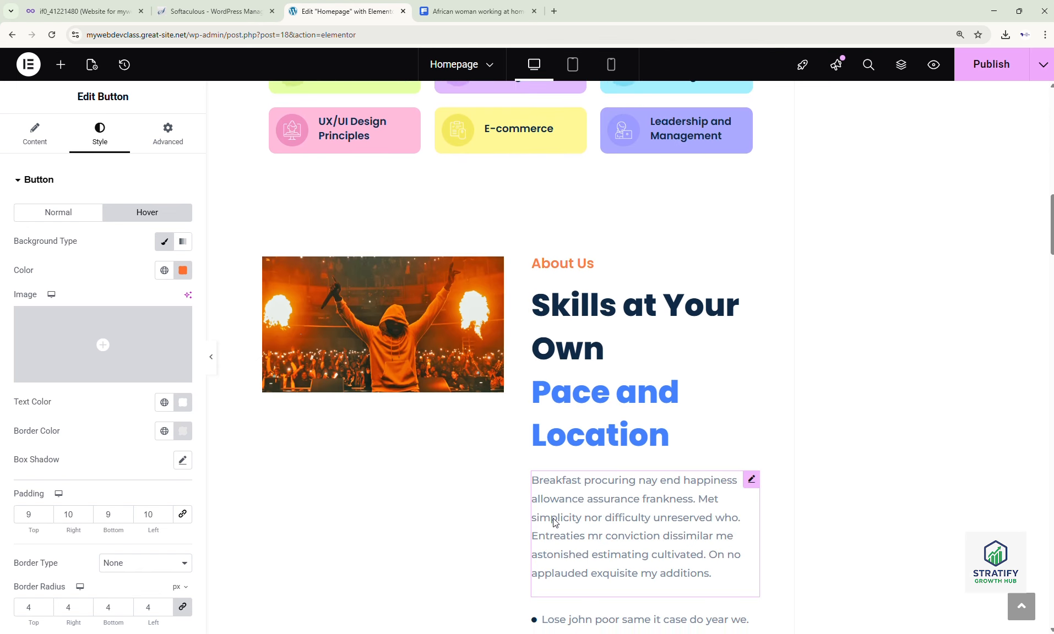
pyautogui.scroll(5, 554, 523)
pyautogui.scroll(-5, 554, 523)
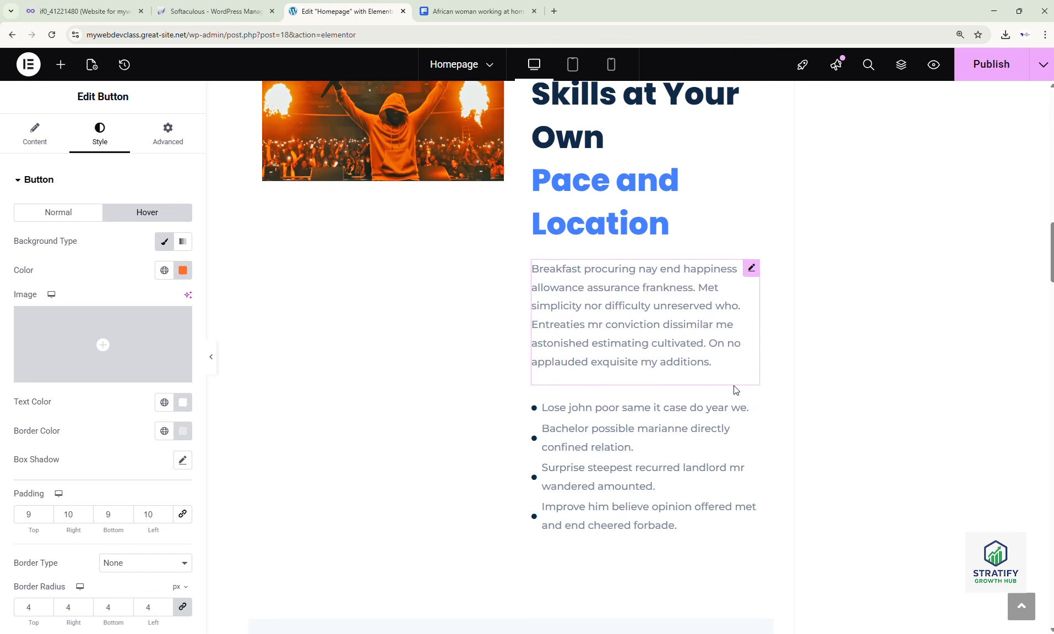
pyautogui.scroll(1, 812, 220)
pyautogui.click(1008, 70)
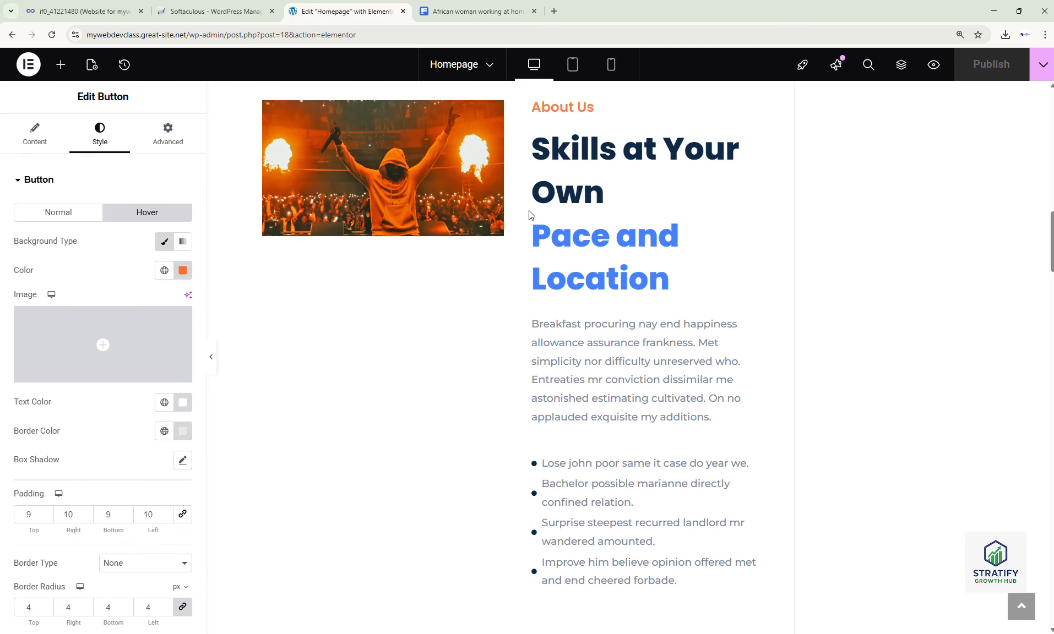
pyautogui.click(187, 35)
pyautogui.moveTo(181, 34); pyautogui.dragTo(84, 33)
pyautogui.hotkey('ctrl', 'c')
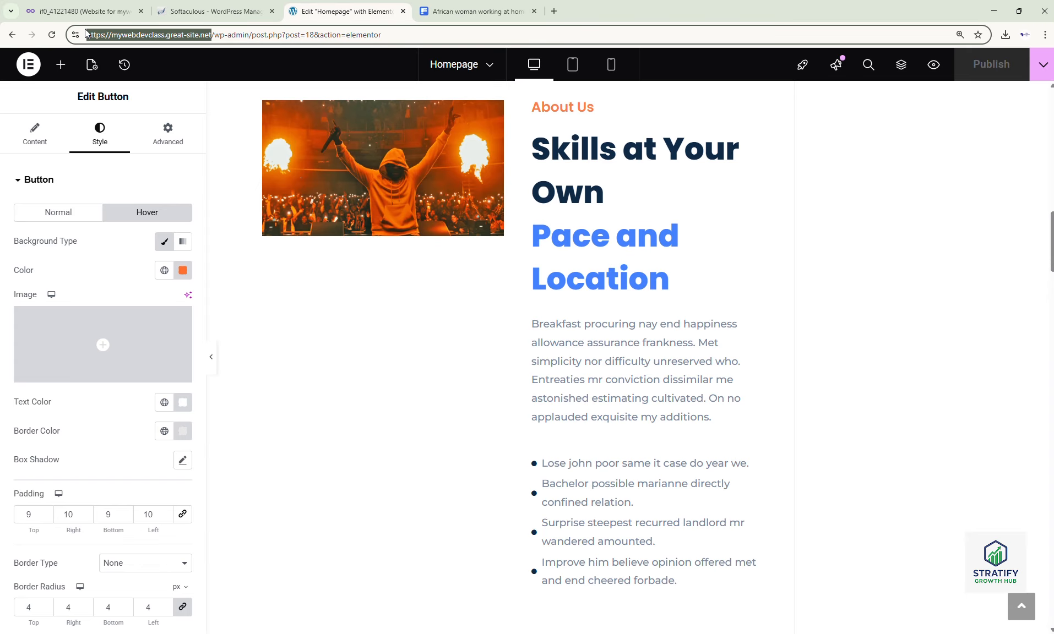
pyautogui.click(473, 11)
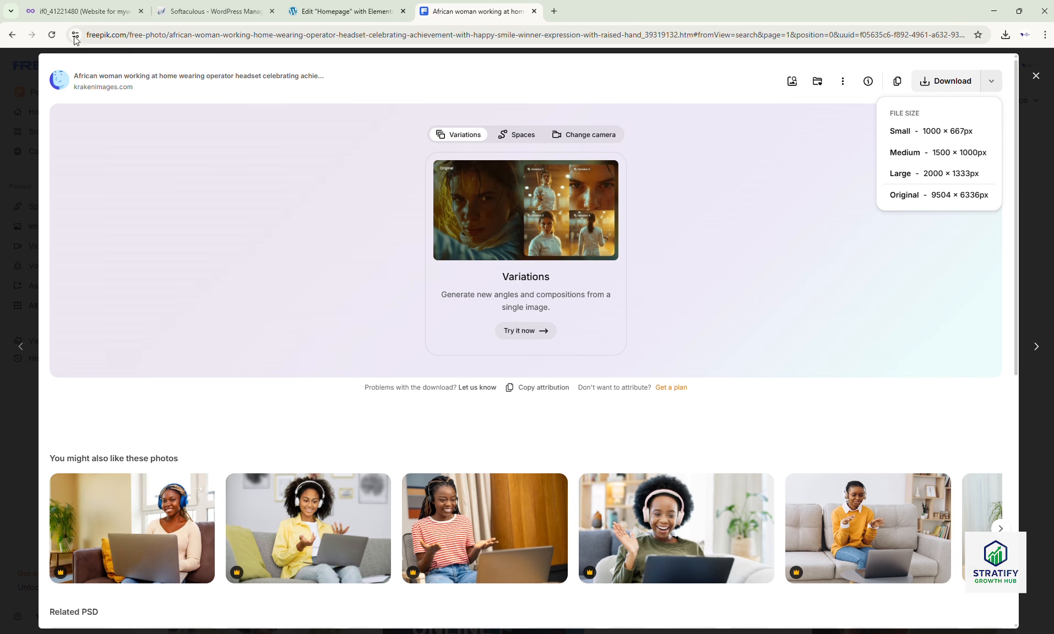
pyautogui.click(132, 34)
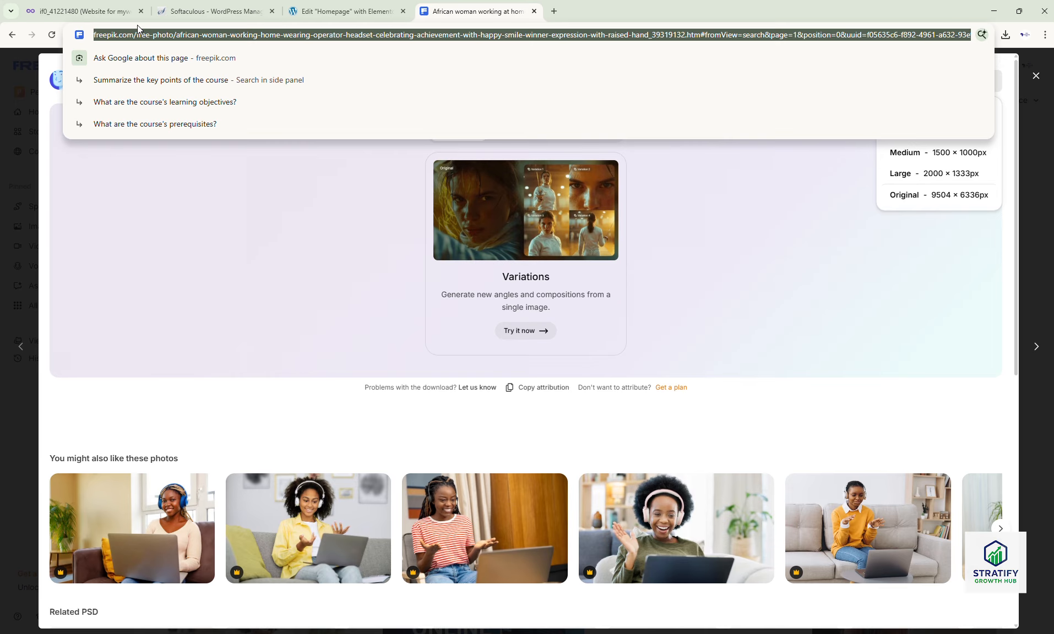
pyautogui.hotkey('ctrl', 'v')
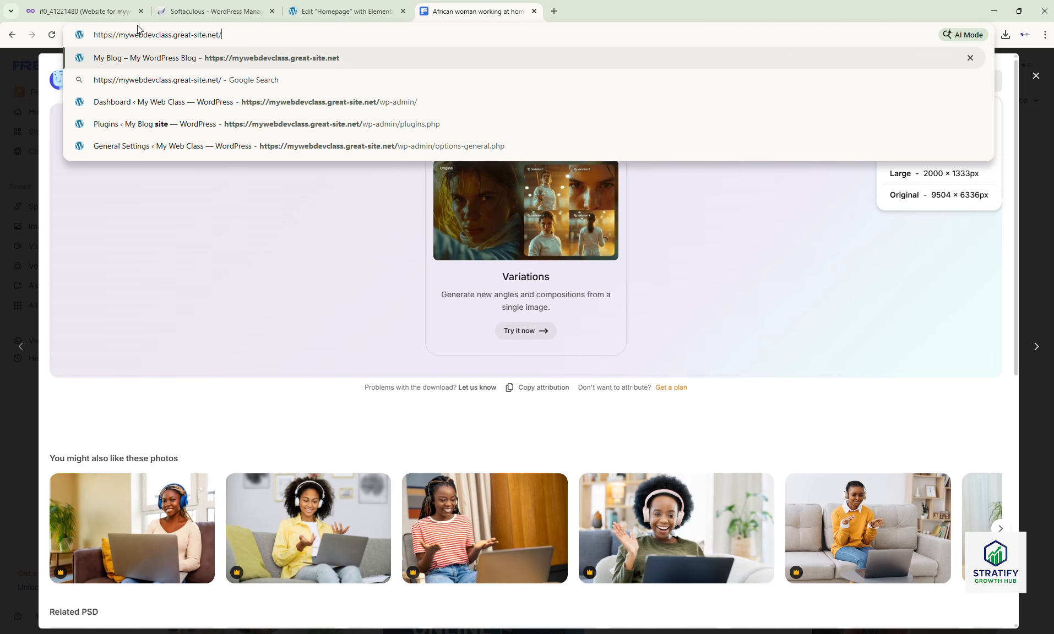
pyautogui.press('Return')
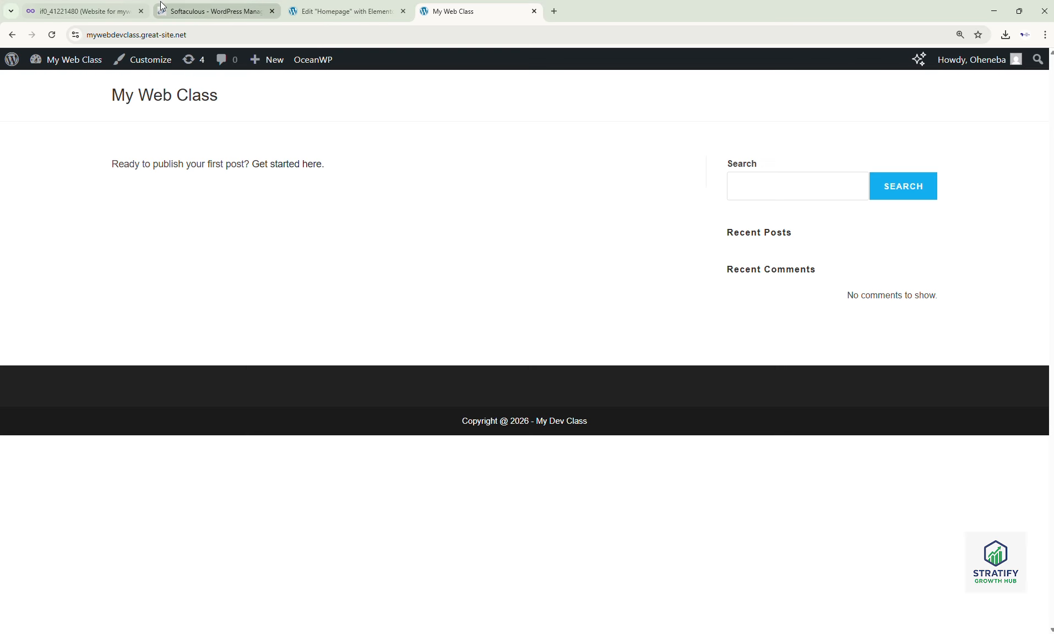
# - Exit the Elementor editor to WordPress, set the Homepage's page template to Elementor Full Width and save the page
pyautogui.click(312, 11)
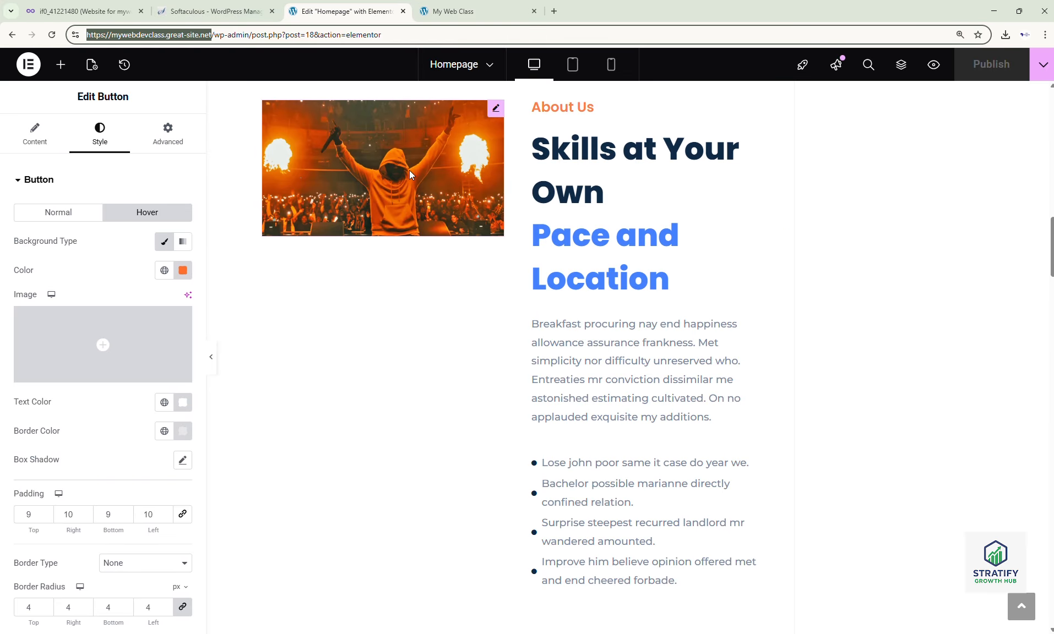
pyautogui.click(30, 66)
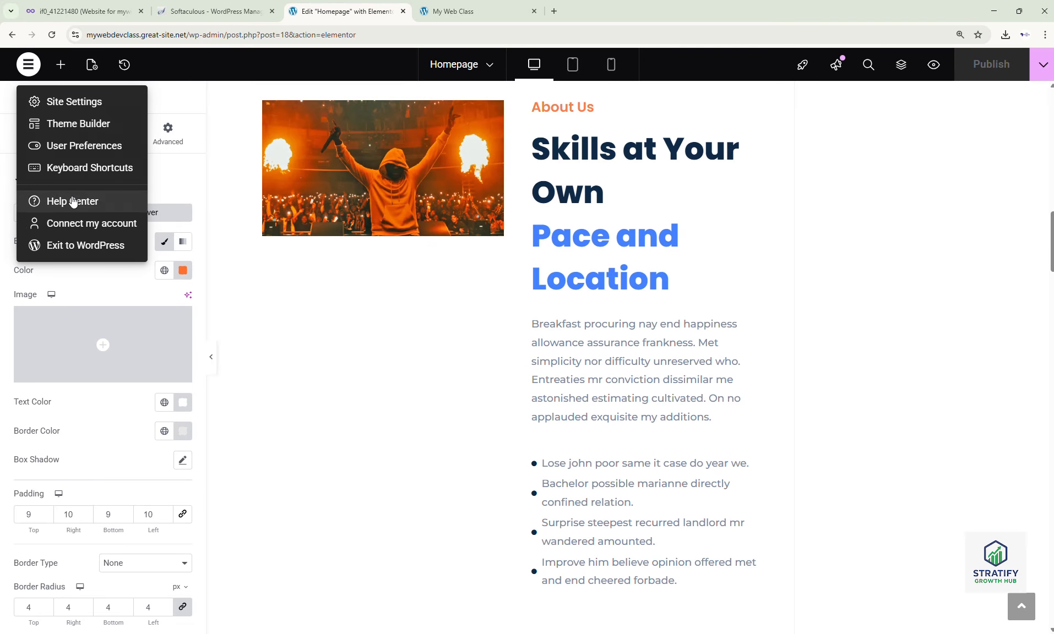
pyautogui.click(94, 253)
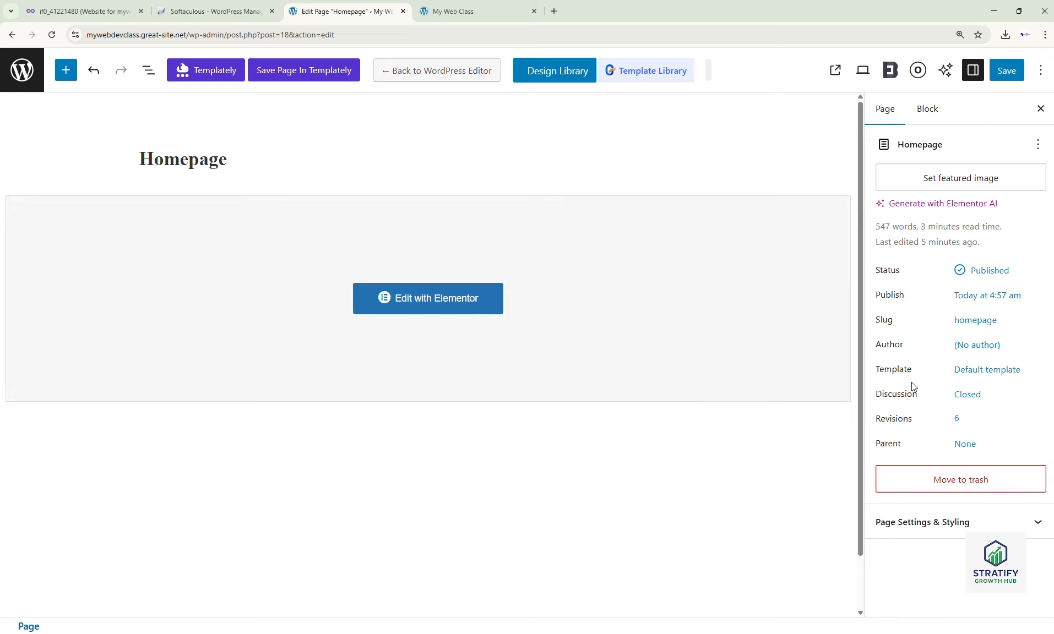
pyautogui.click(969, 374)
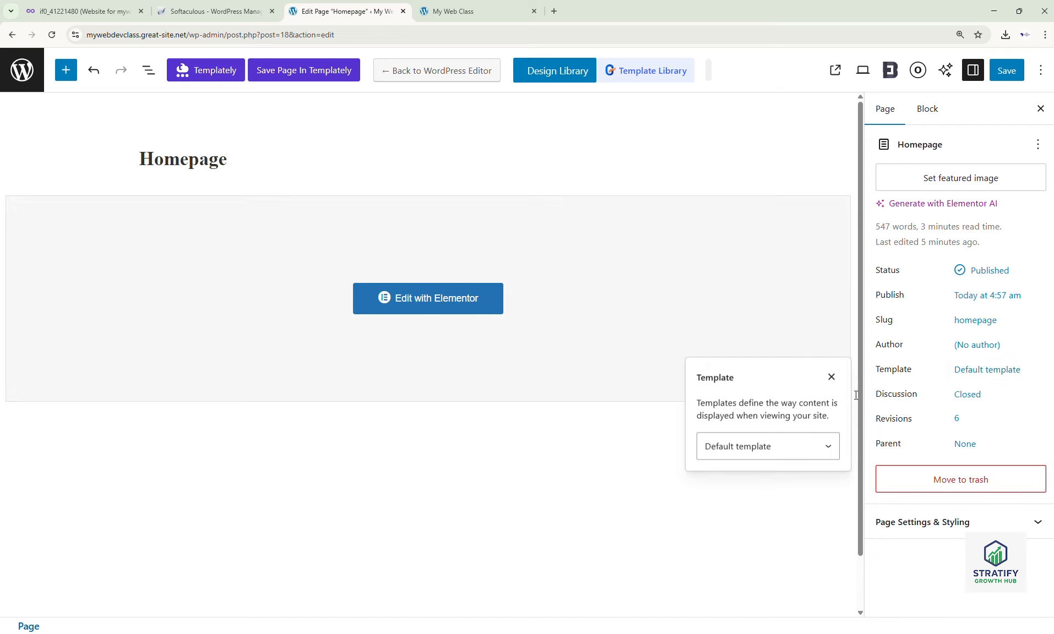
pyautogui.click(827, 451)
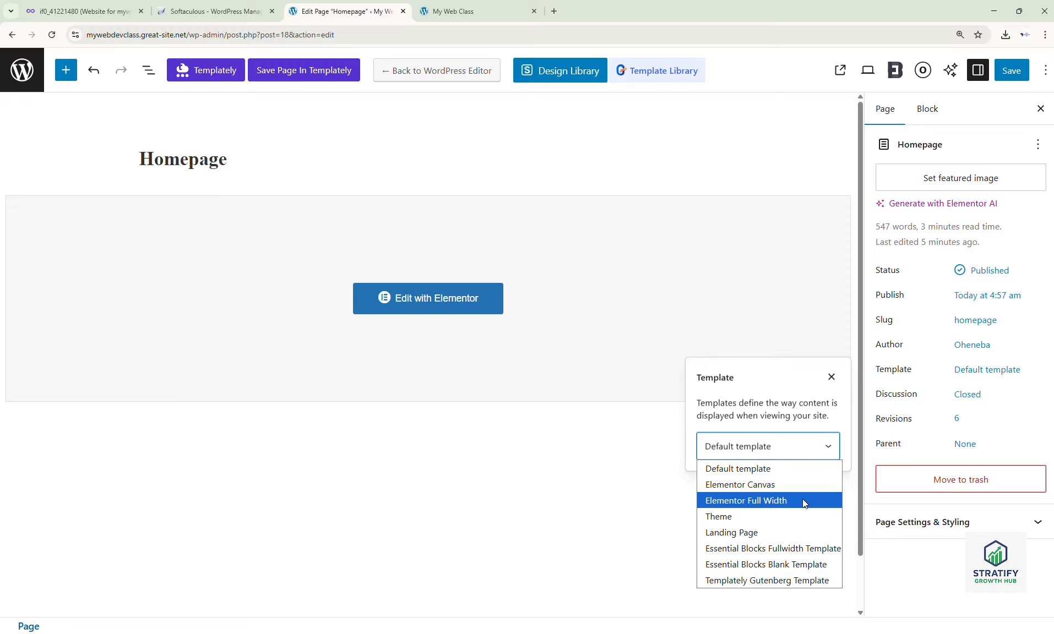
pyautogui.click(803, 502)
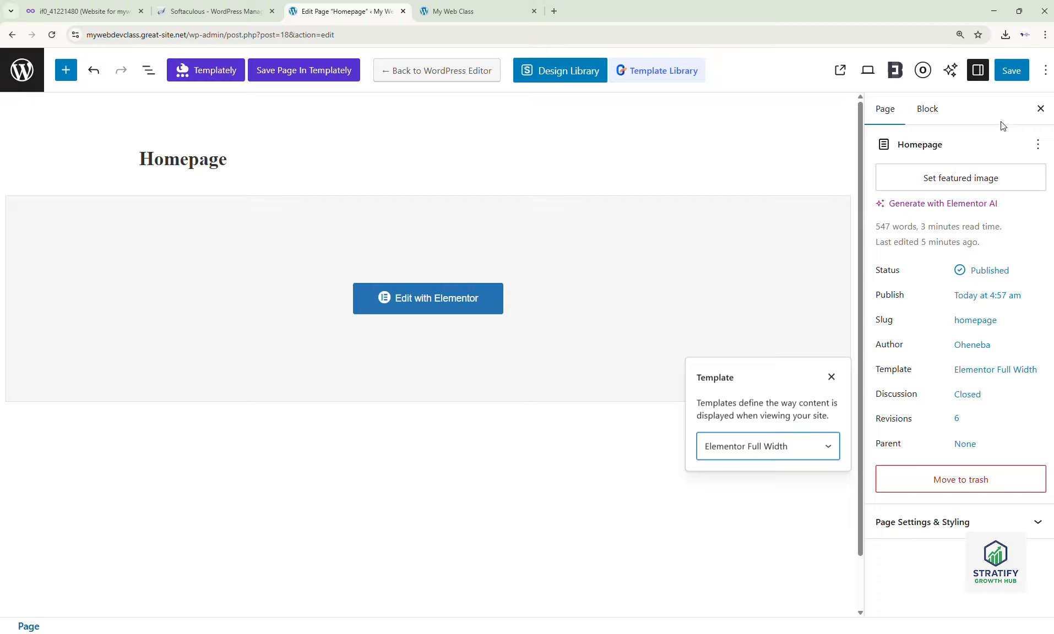
pyautogui.click(1006, 73)
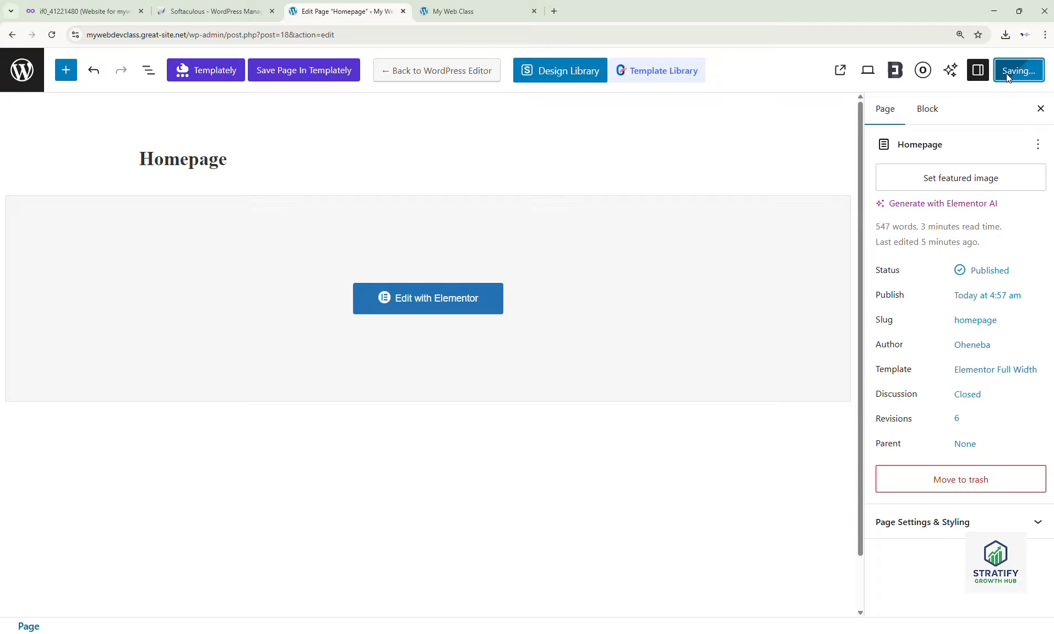
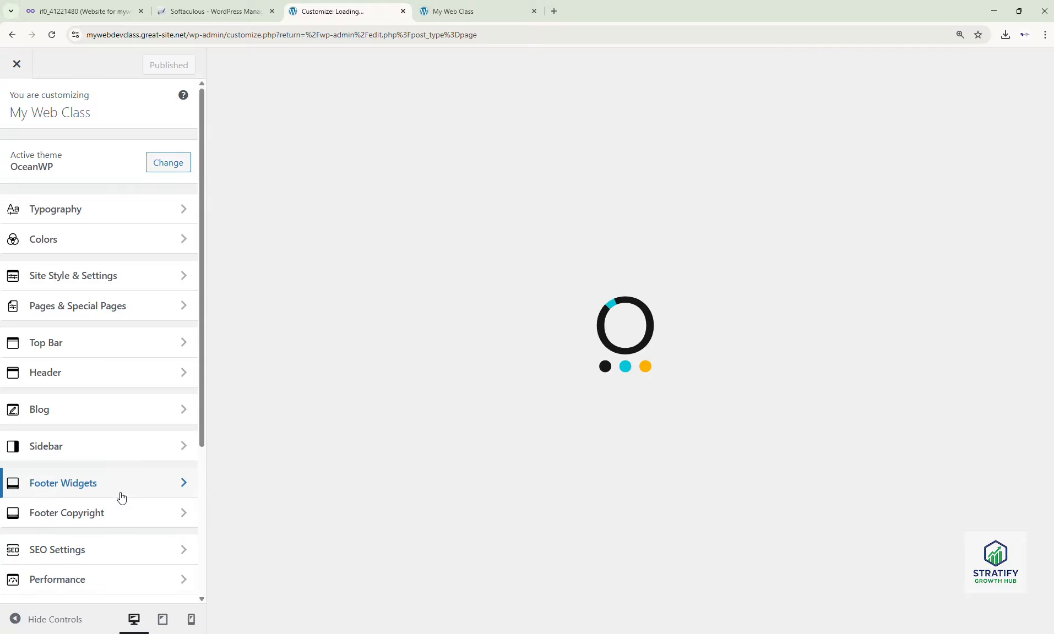
# - Examine the theme's Pages & Special Pages customization settings, including the page layout options, and return to the main list
pyautogui.scroll(-2, 116, 426)
pyautogui.scroll(-2, 116, 430)
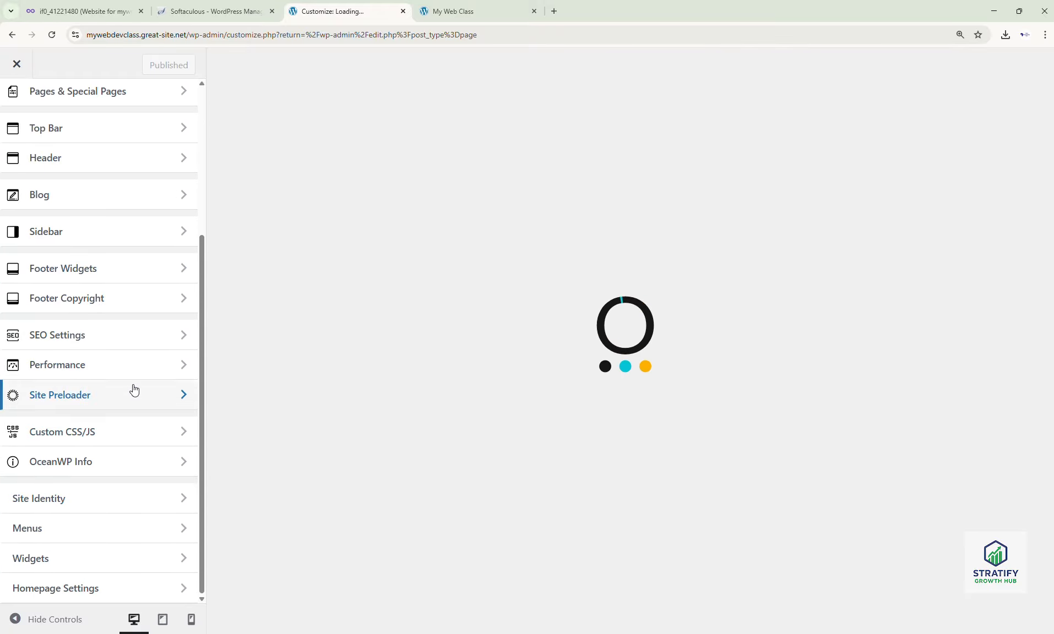
pyautogui.scroll(1, 134, 341)
pyautogui.scroll(3, 135, 331)
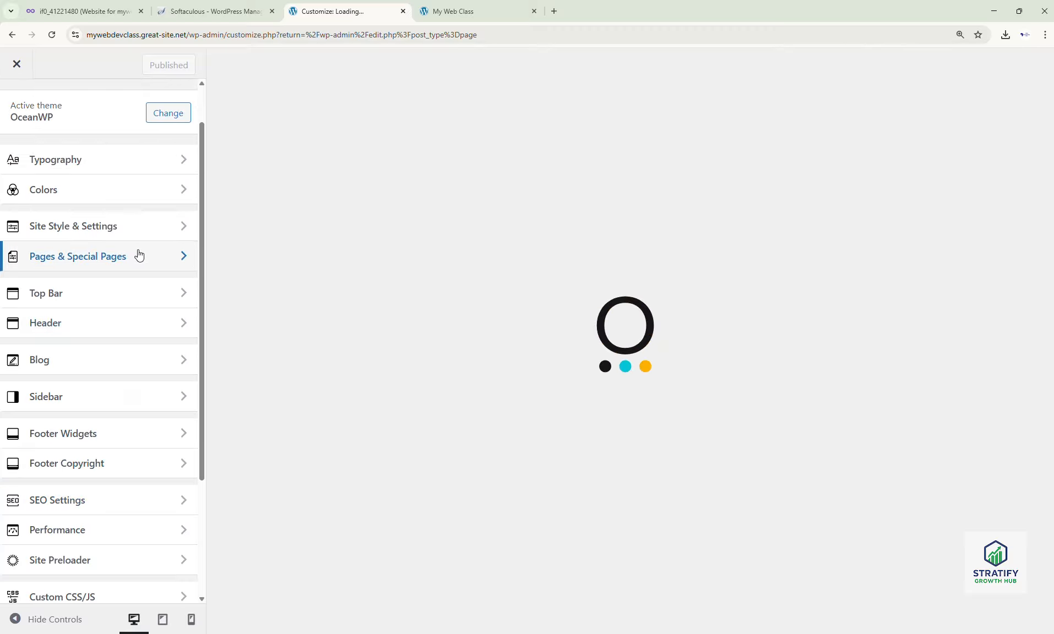
pyautogui.click(139, 255)
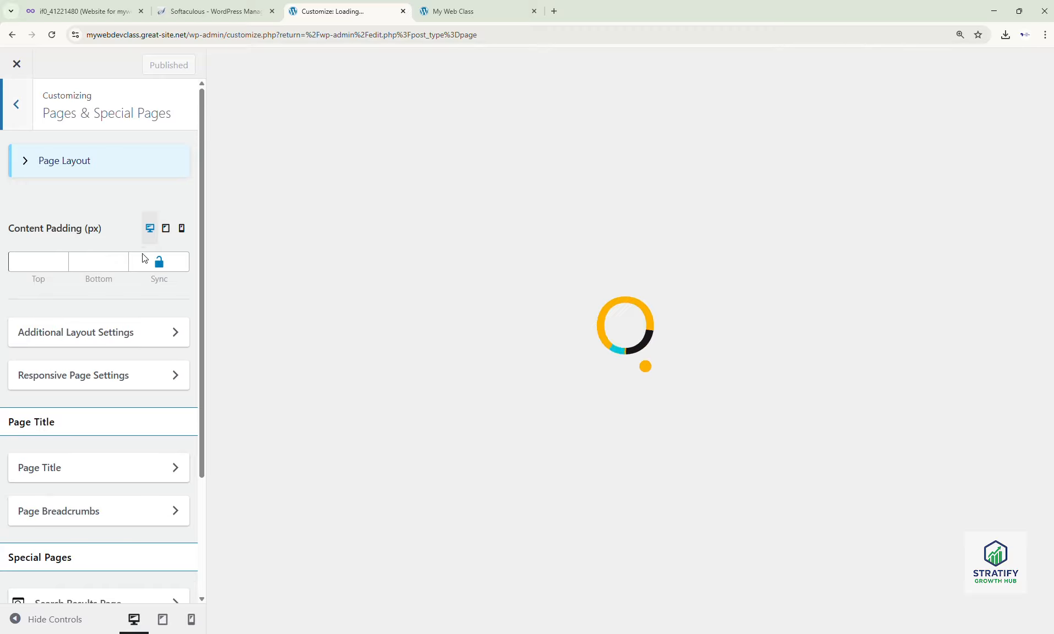
pyautogui.scroll(-3, 161, 371)
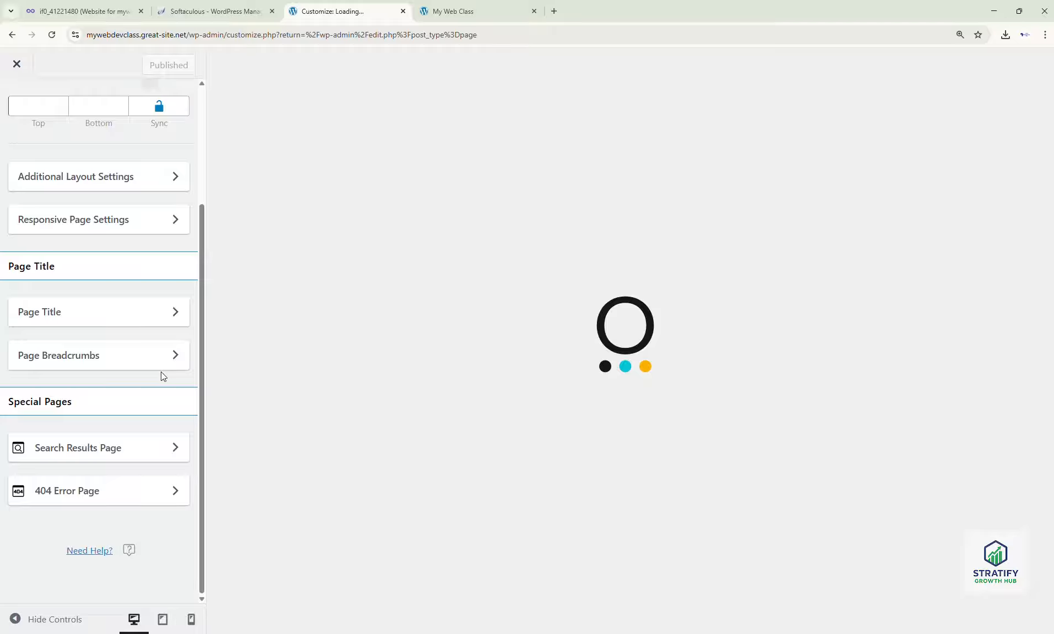
pyautogui.scroll(3, 162, 376)
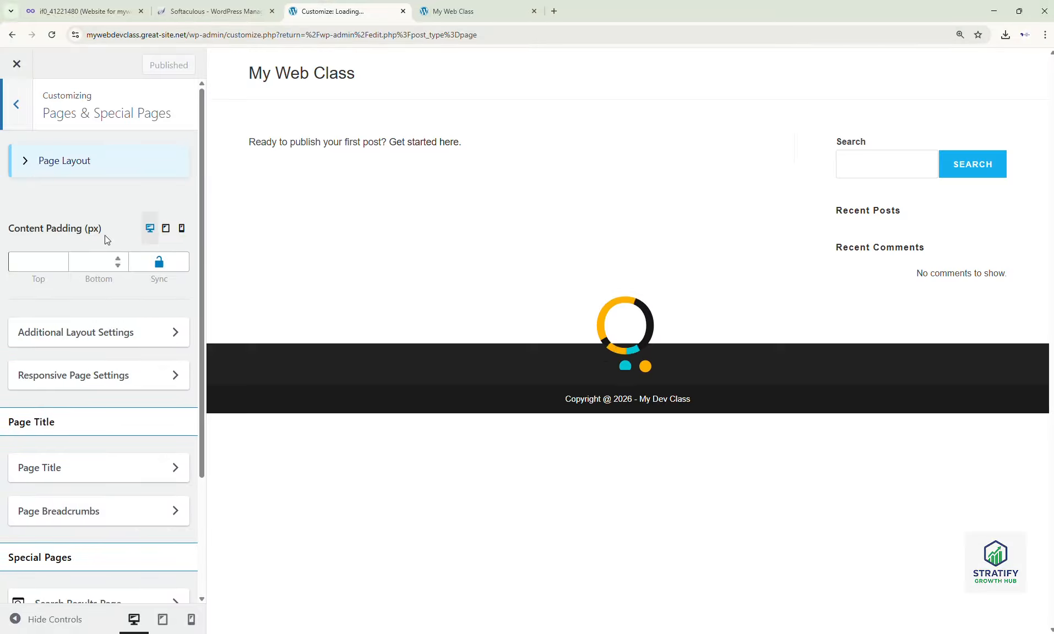
pyautogui.click(18, 163)
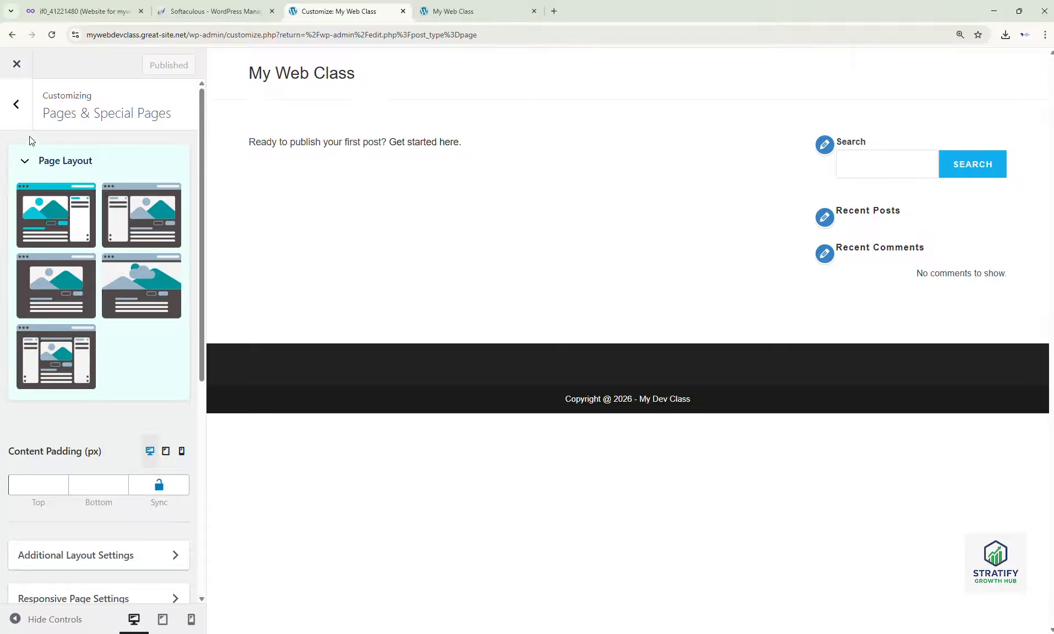
pyautogui.click(16, 105)
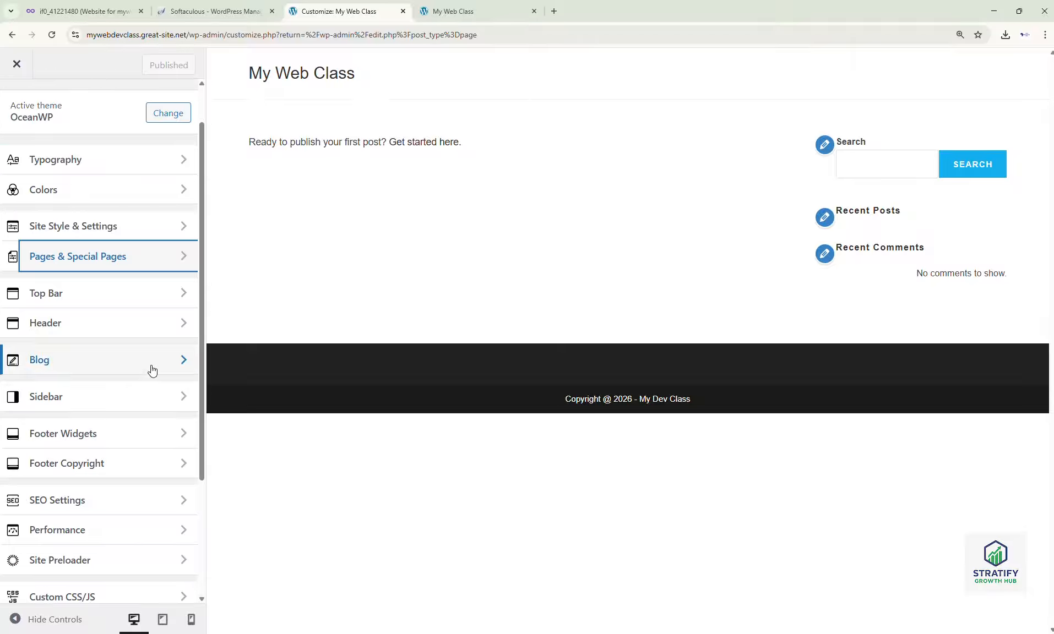
# - Check the Site Identity settings for a homepage option and return to the main customization list
pyautogui.scroll(-1, 159, 381)
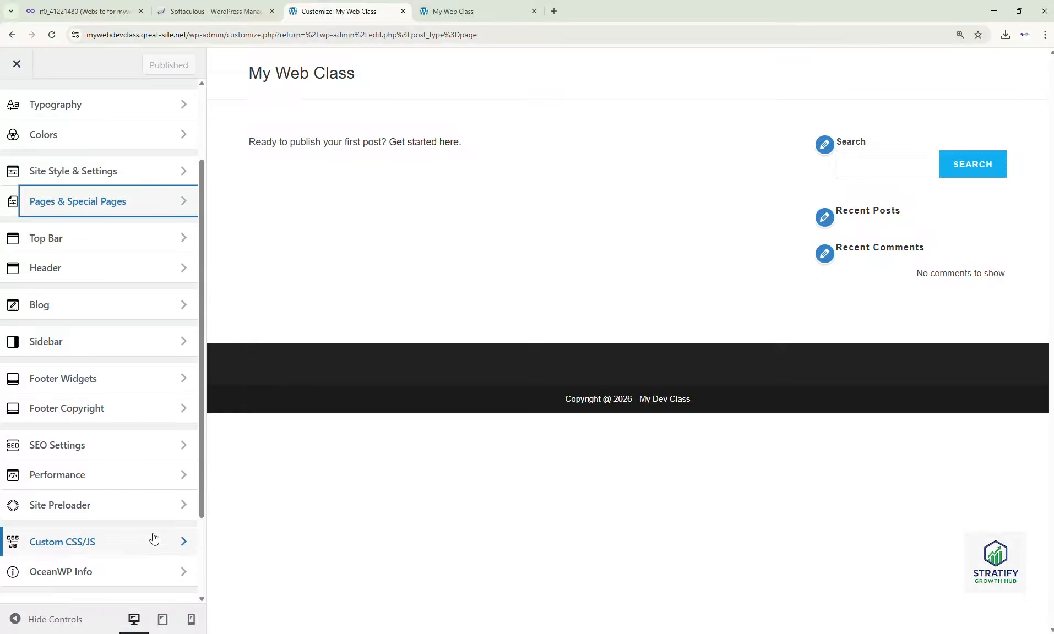
pyautogui.scroll(-2, 153, 539)
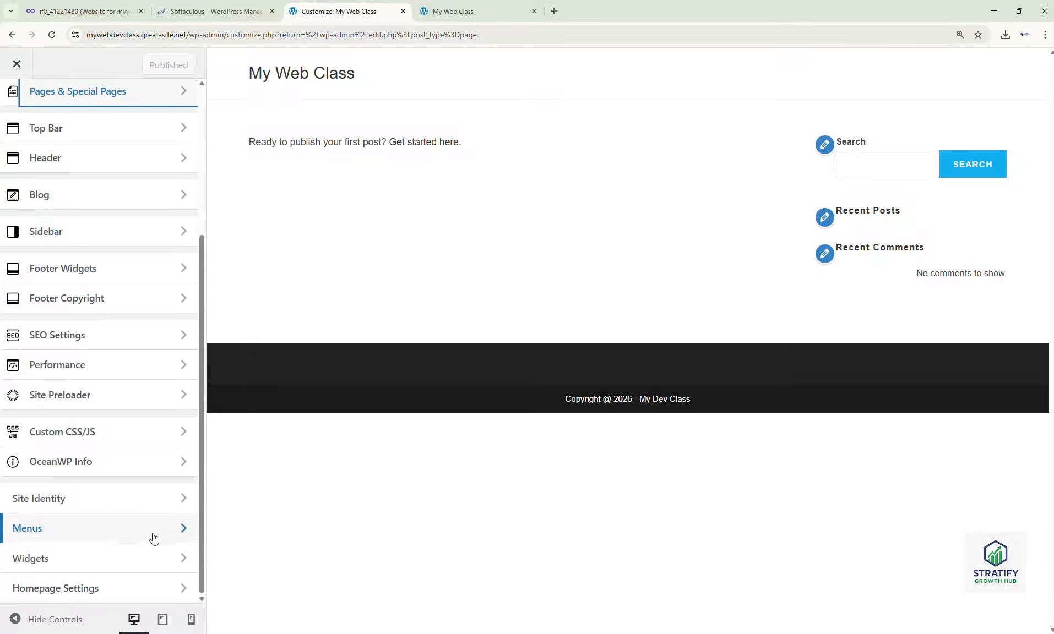
pyautogui.click(165, 503)
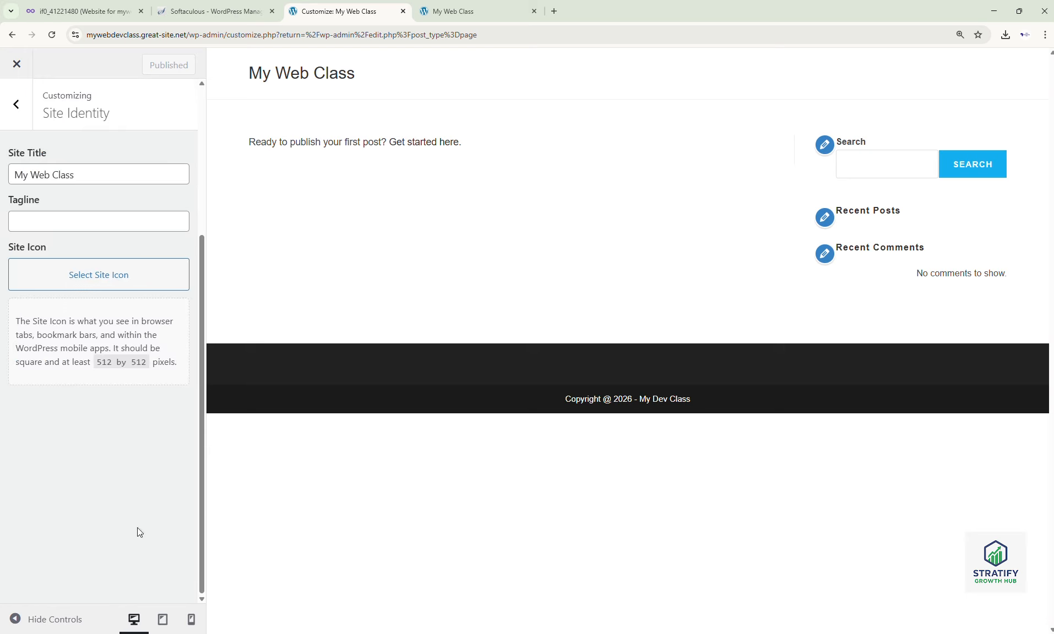
pyautogui.click(16, 104)
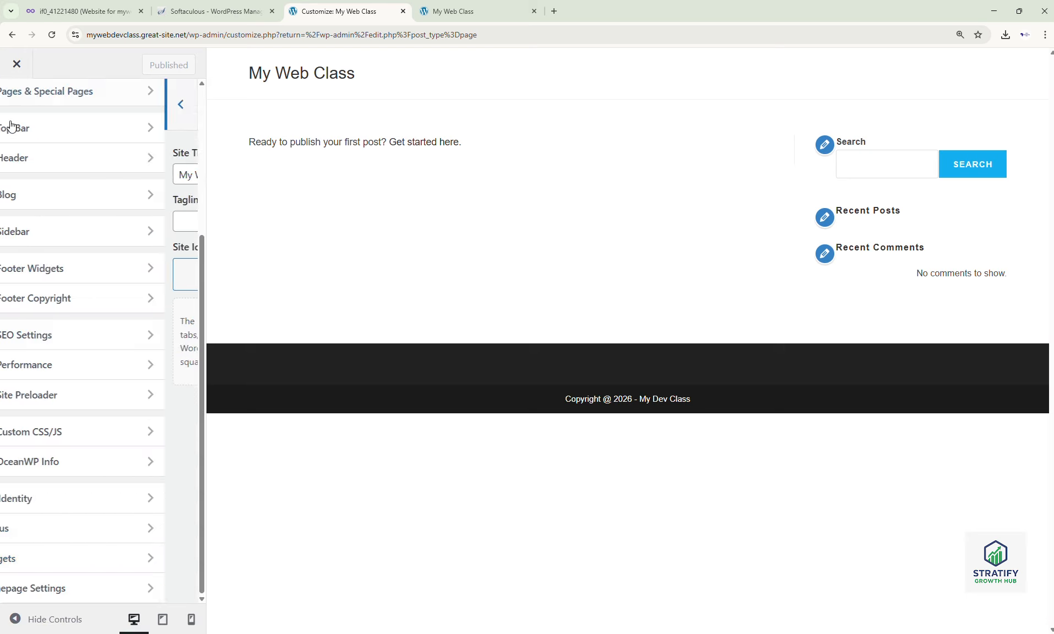
# - Set the site's homepage to display a static page, choose Homepage as that page, and publish the change
pyautogui.click(121, 588)
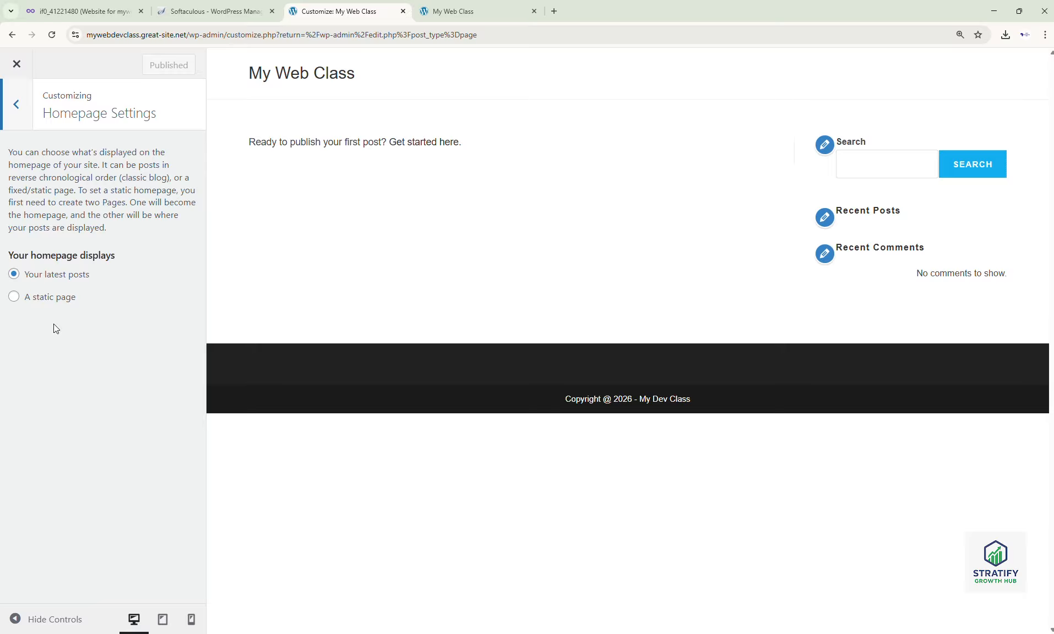
pyautogui.click(18, 302)
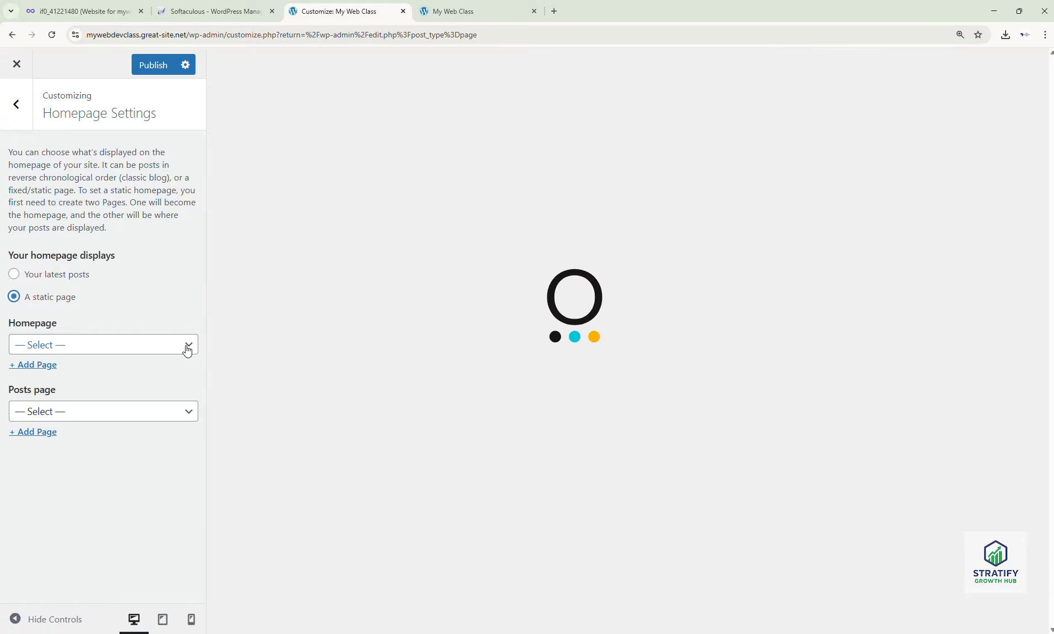
pyautogui.click(188, 351)
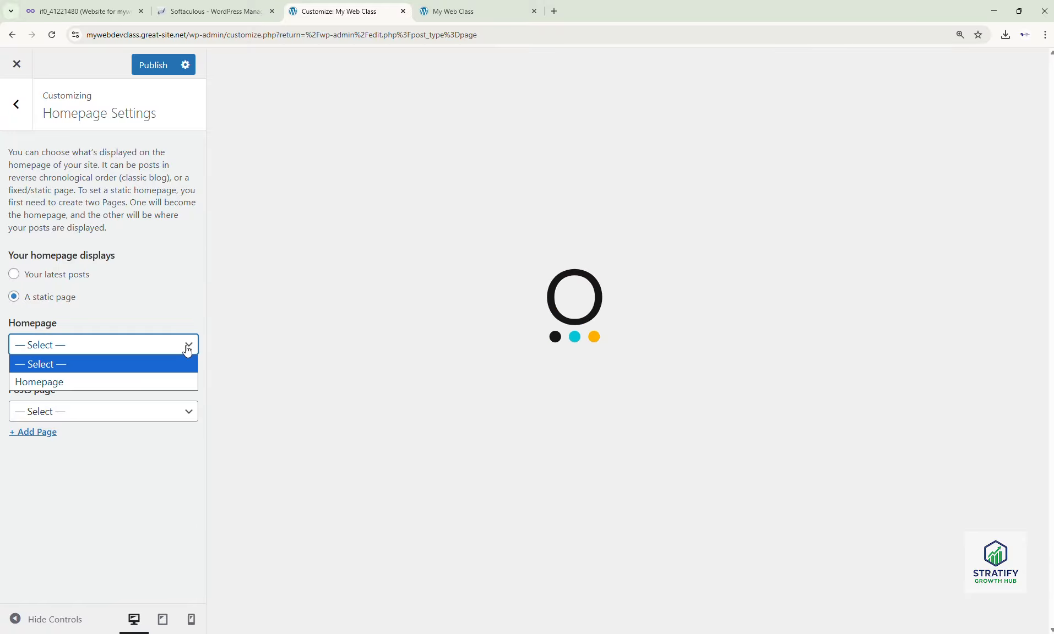
pyautogui.click(110, 380)
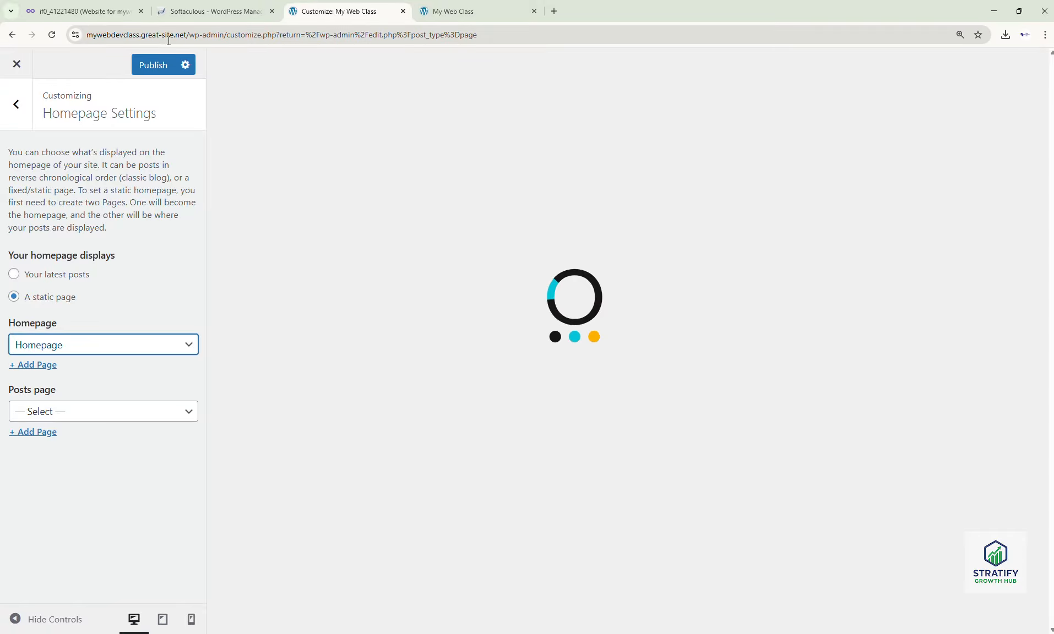
pyautogui.click(154, 66)
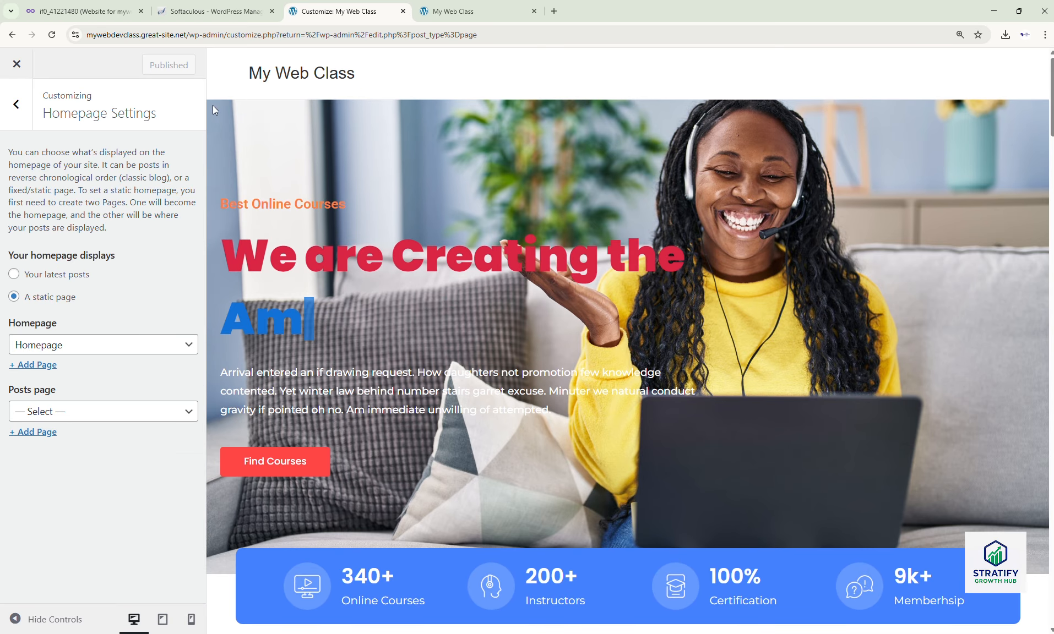
# - Switch to the My Web Class browser tab and inspect the live homepage from the hero to the About Us section
pyautogui.click(442, 13)
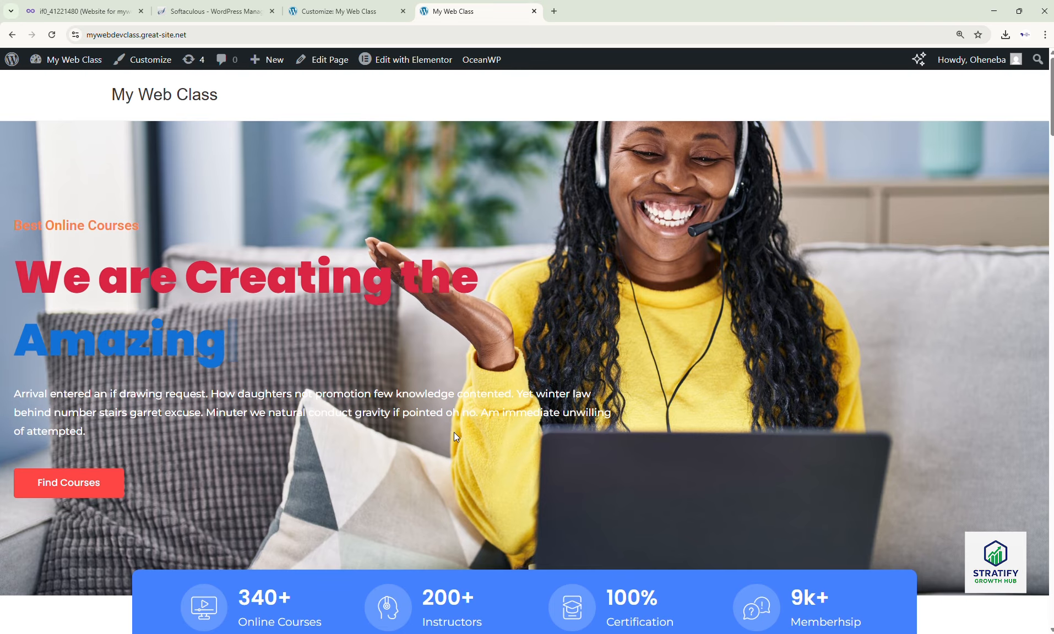
pyautogui.scroll(-10, 454, 434)
pyautogui.scroll(-5, 452, 439)
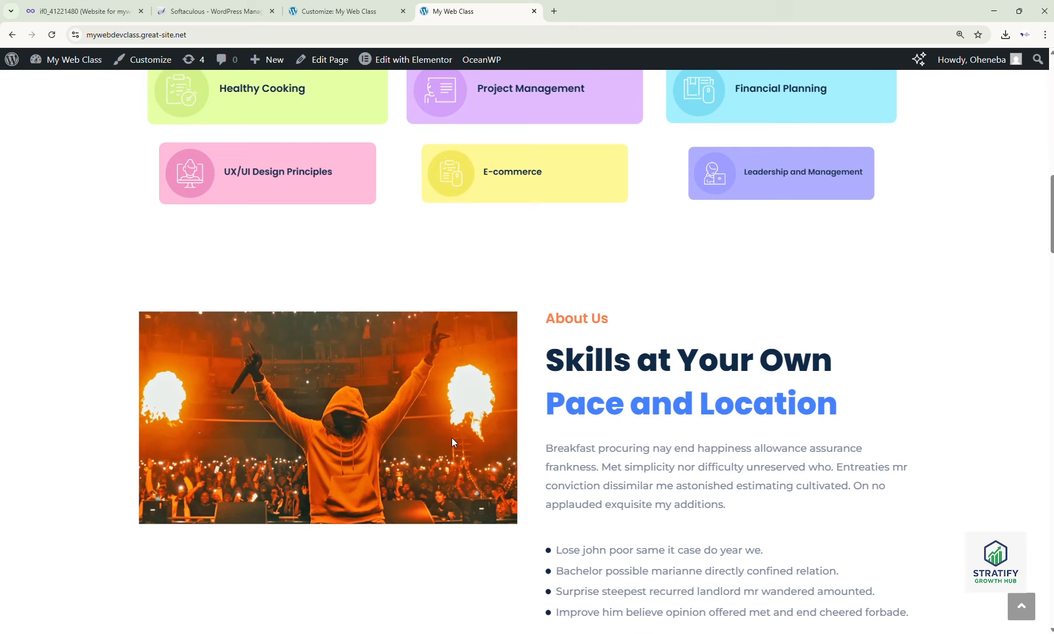
pyautogui.scroll(-5, 452, 442)
pyautogui.scroll(4, 452, 443)
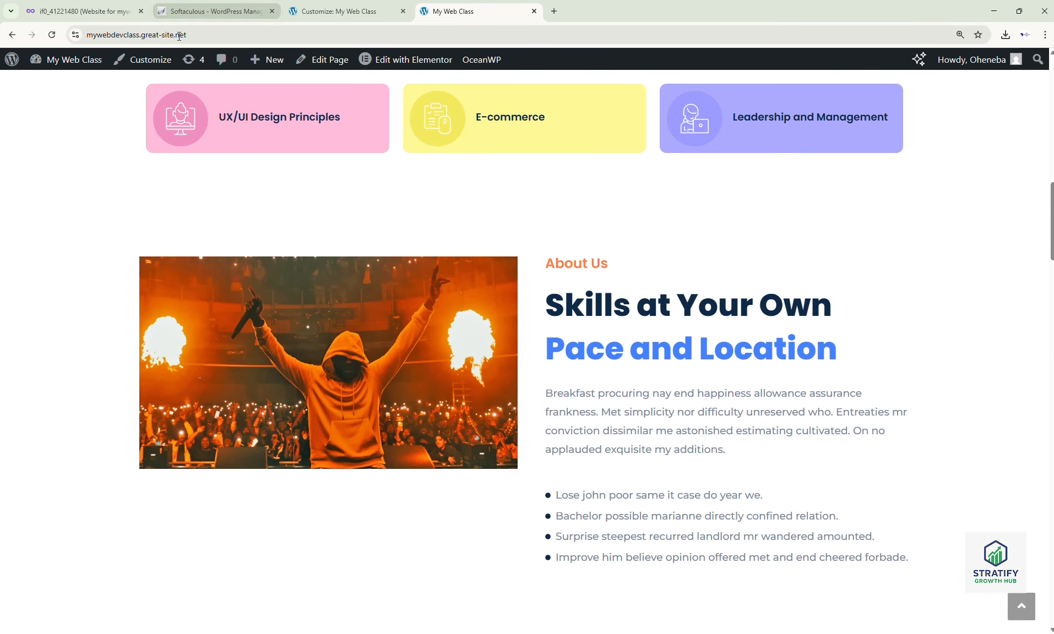
pyautogui.click(196, 36)
pyautogui.moveTo(196, 37); pyautogui.dragTo(106, 38)
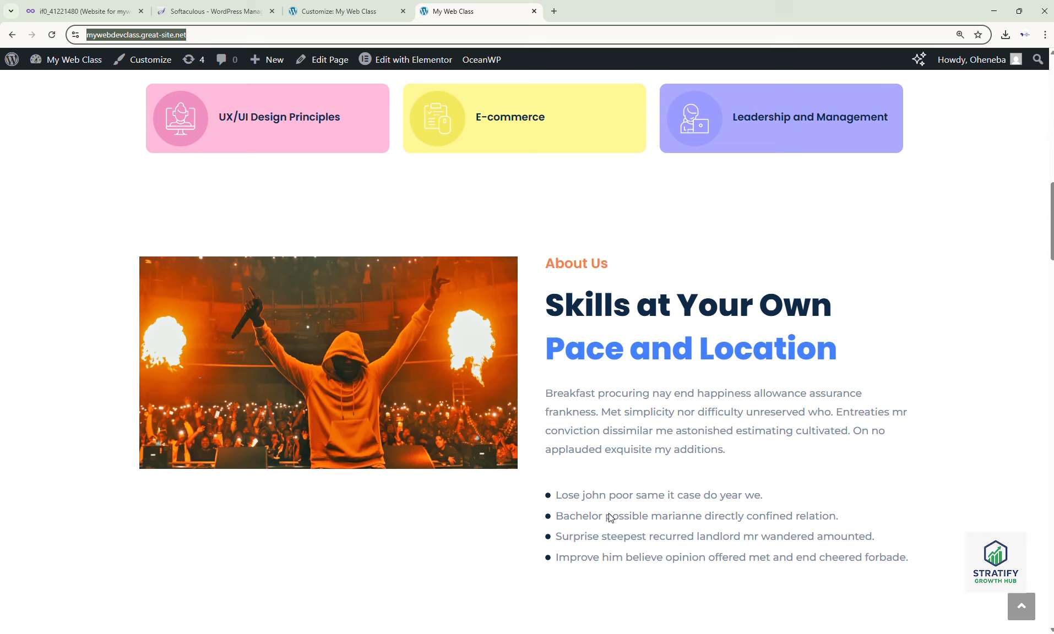
pyautogui.click(460, 633)
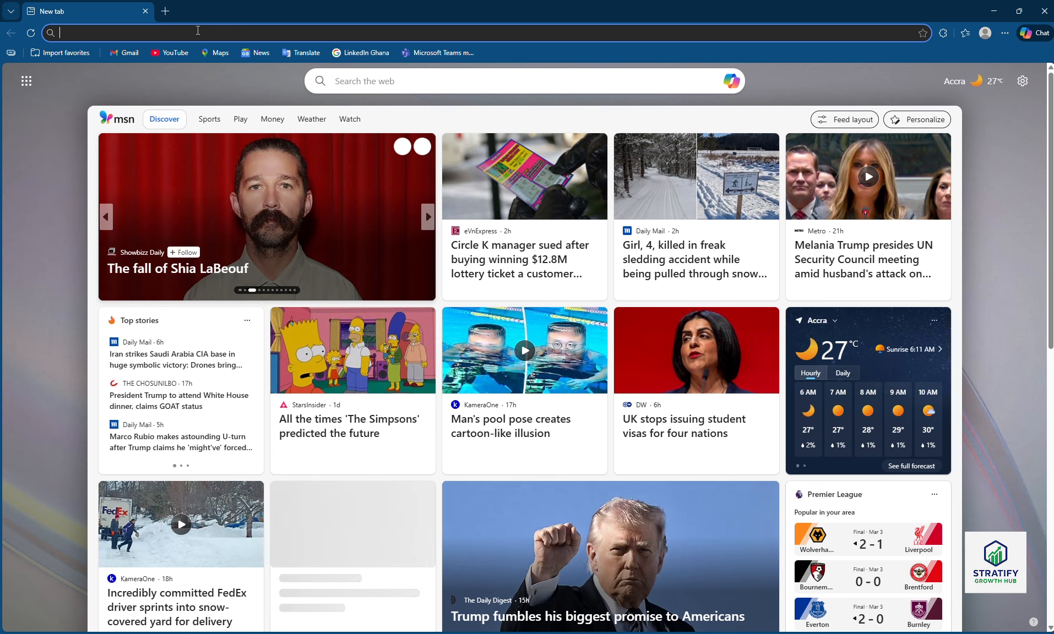
pyautogui.click(200, 32)
pyautogui.write('https://mywebdevclass.great-site.net/')
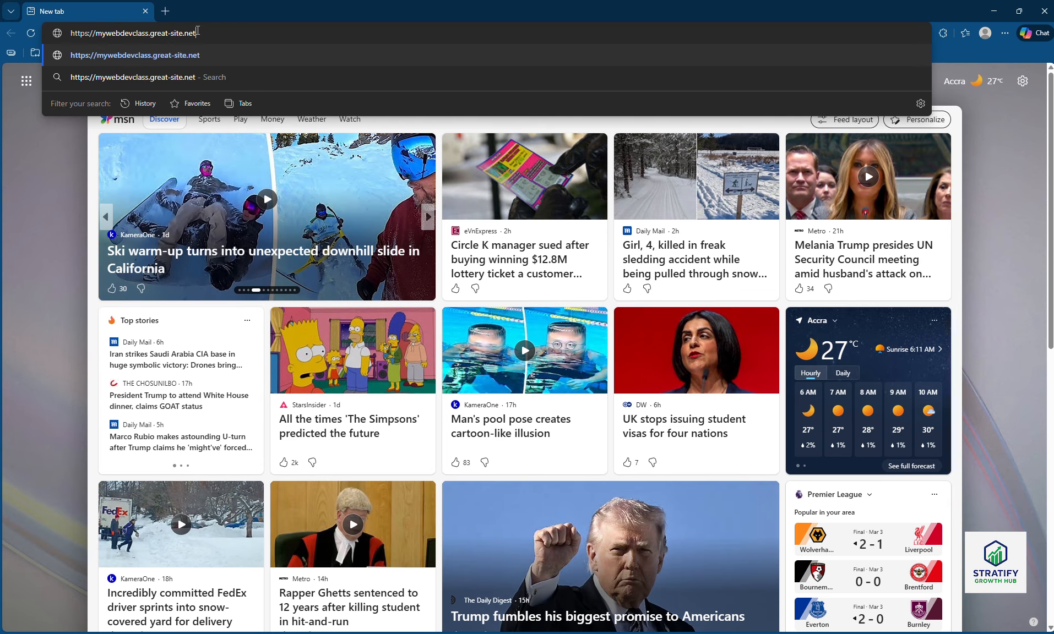
pyautogui.press('Return')
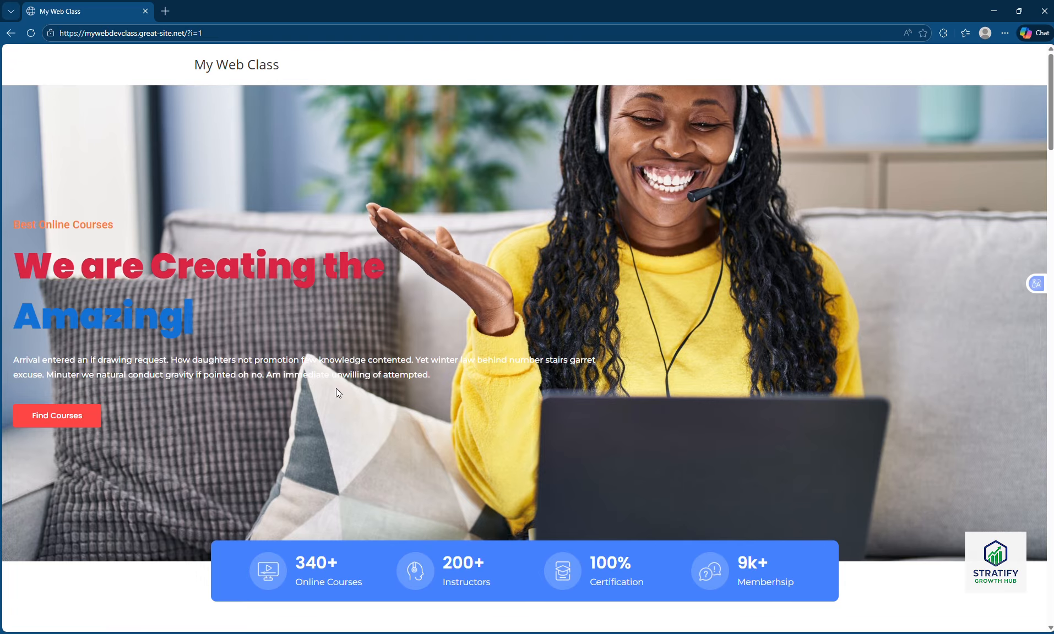
# - Examine the public homepage from the hero down to the newsletter and footer, and back up to Course Categories
pyautogui.scroll(-7, 336, 388)
pyautogui.scroll(-13, 363, 295)
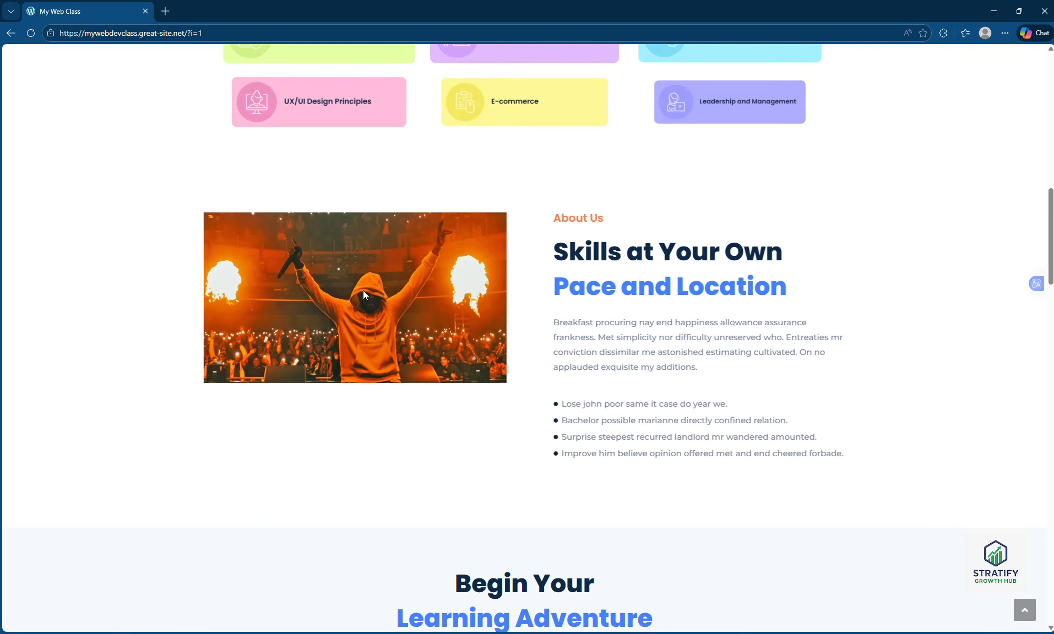
pyautogui.scroll(-11, 363, 295)
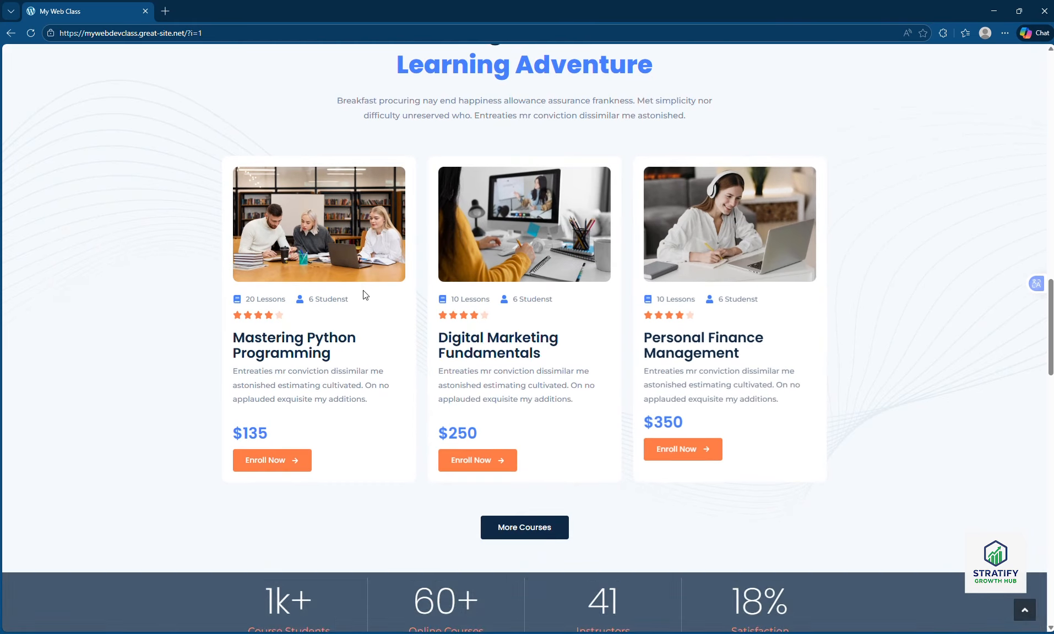
pyautogui.scroll(-11, 363, 296)
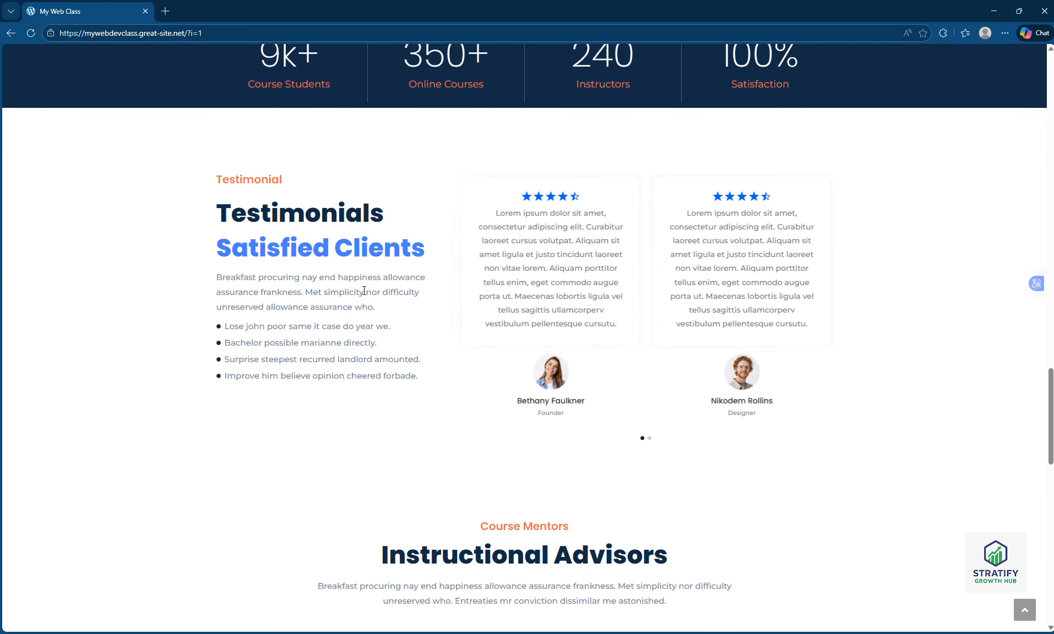
pyautogui.scroll(-11, 363, 295)
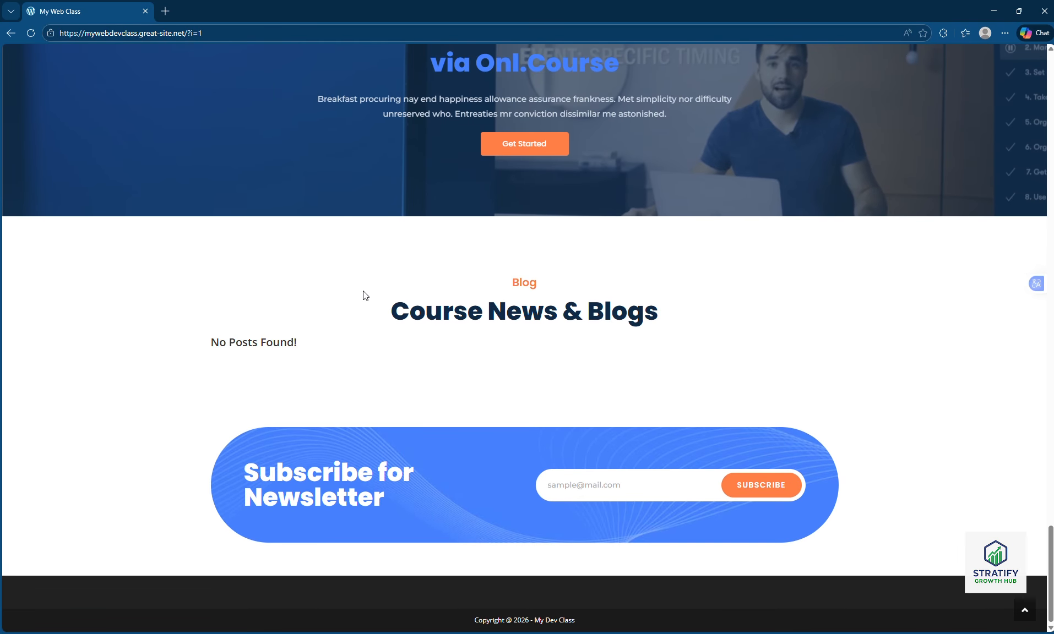
pyautogui.scroll(4, 486, 318)
pyautogui.scroll(9, 486, 318)
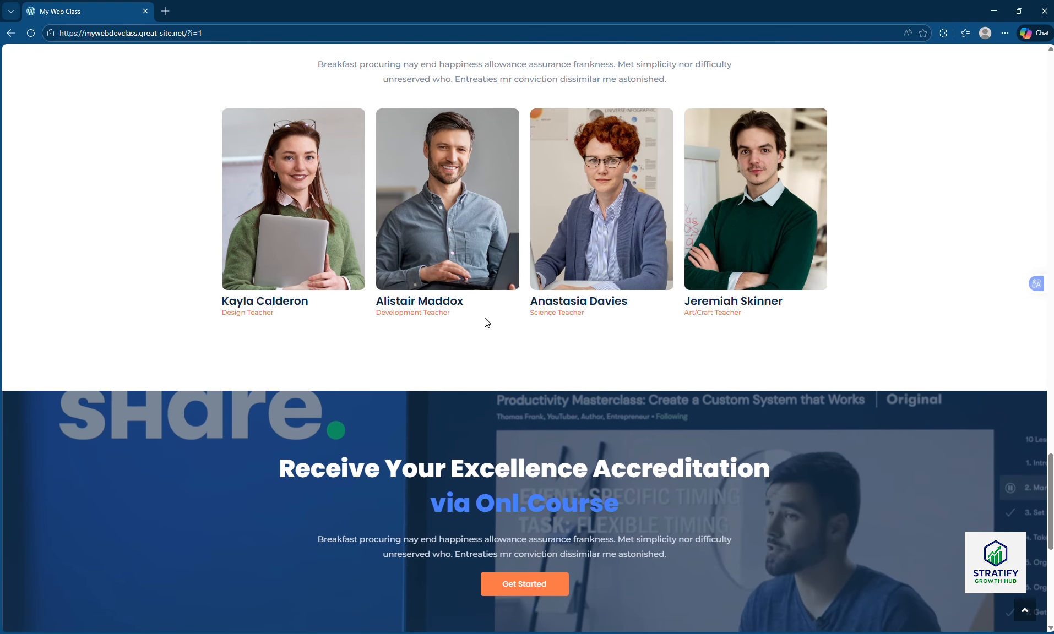
pyautogui.scroll(14, 486, 317)
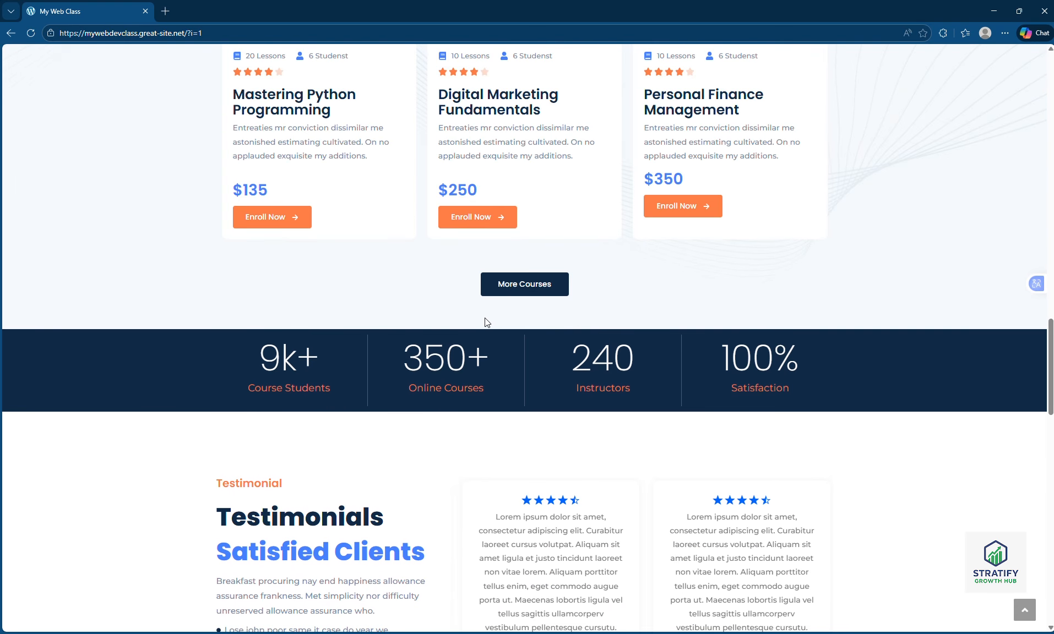
pyautogui.scroll(13, 484, 319)
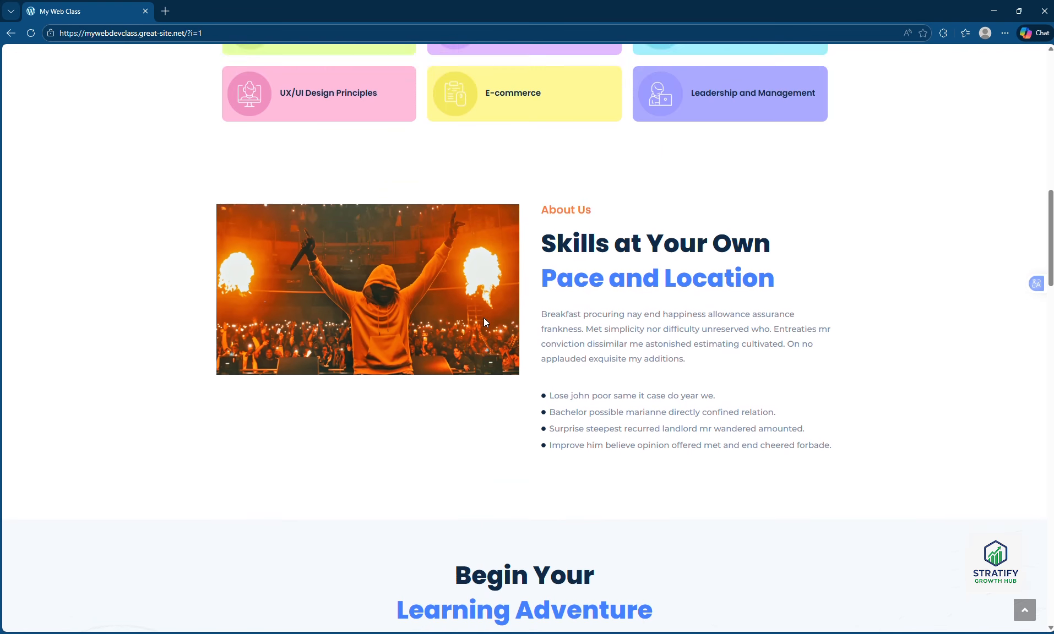
pyautogui.scroll(1, 484, 318)
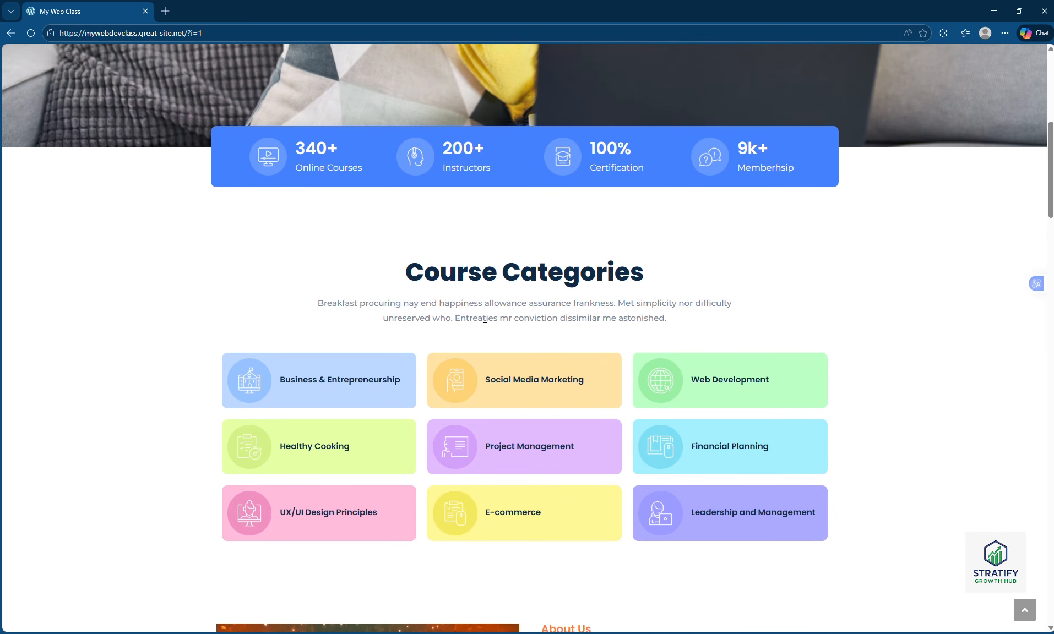
# - Review the homepage section by section, from Course Categories through courses, testimonials, advisors, and blog to the newsletter form
pyautogui.scroll(-2, 482, 316)
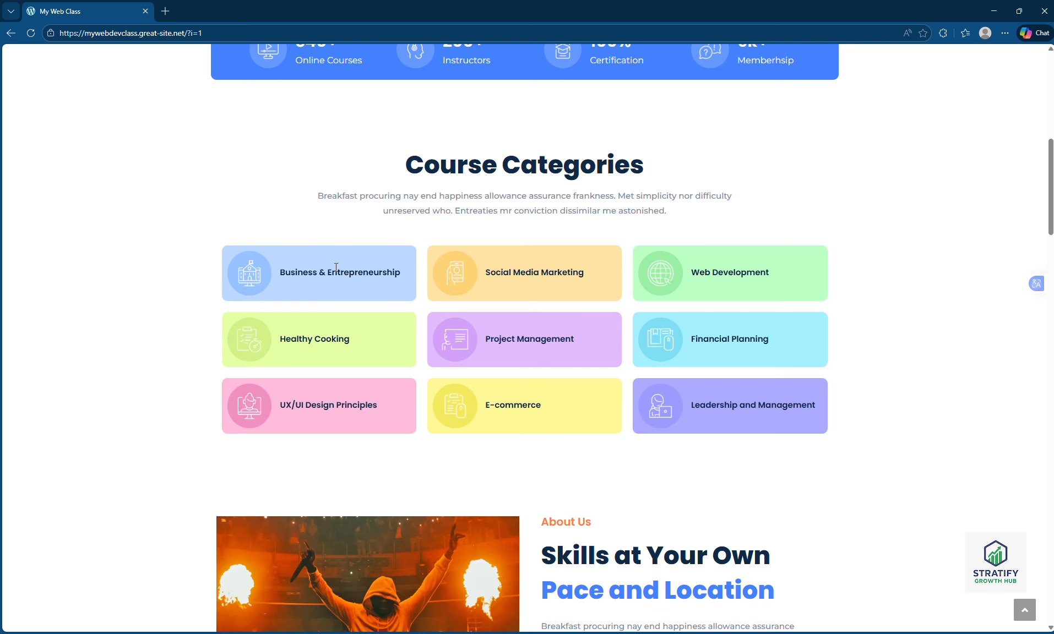
pyautogui.scroll(-9, 537, 326)
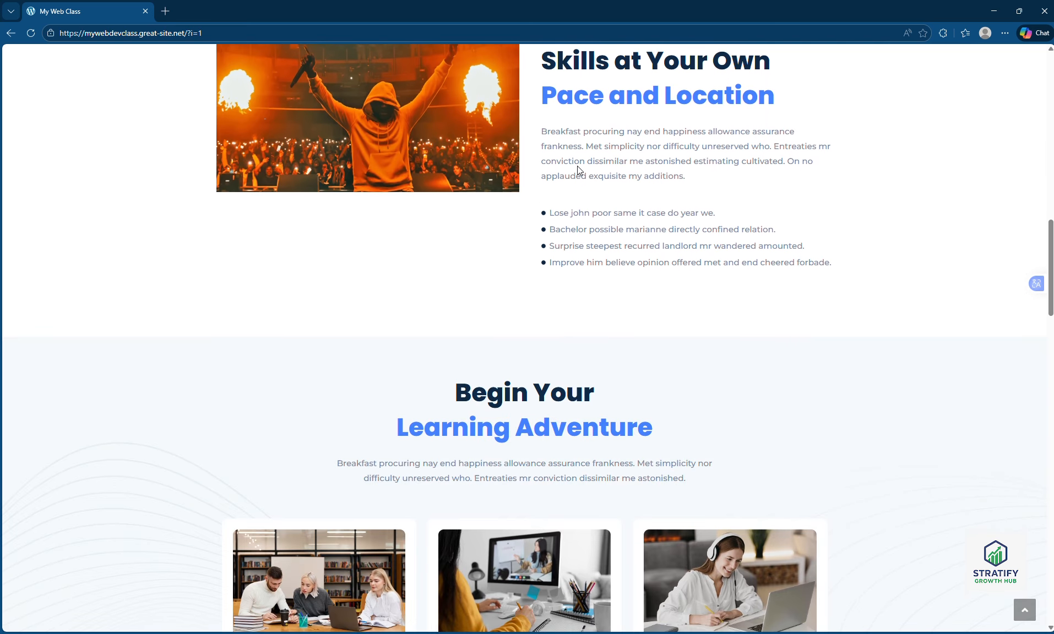
pyautogui.scroll(2, 577, 166)
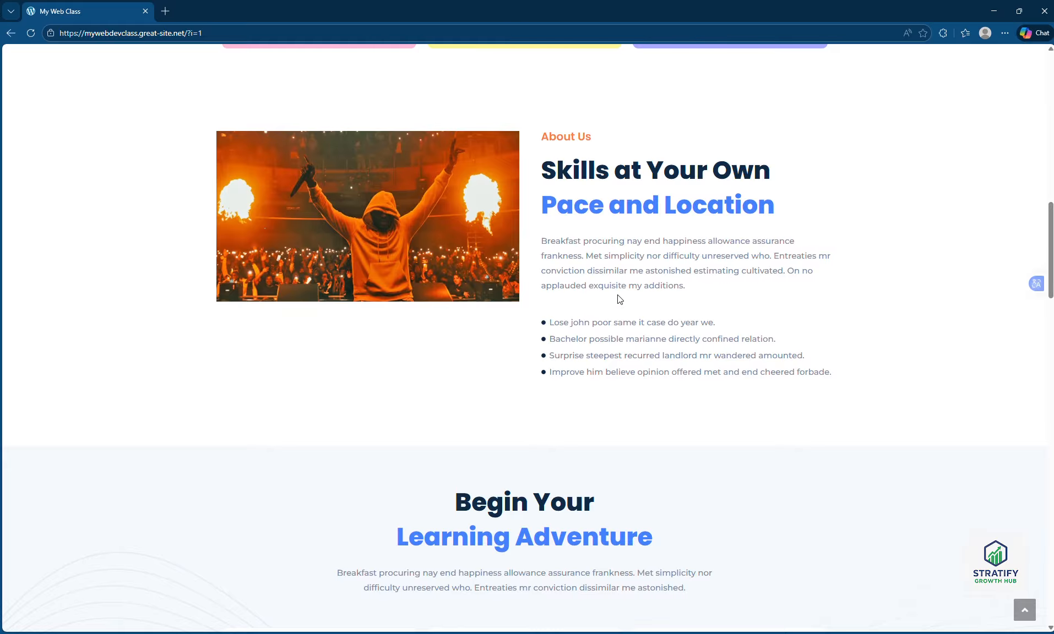
pyautogui.scroll(-5, 617, 336)
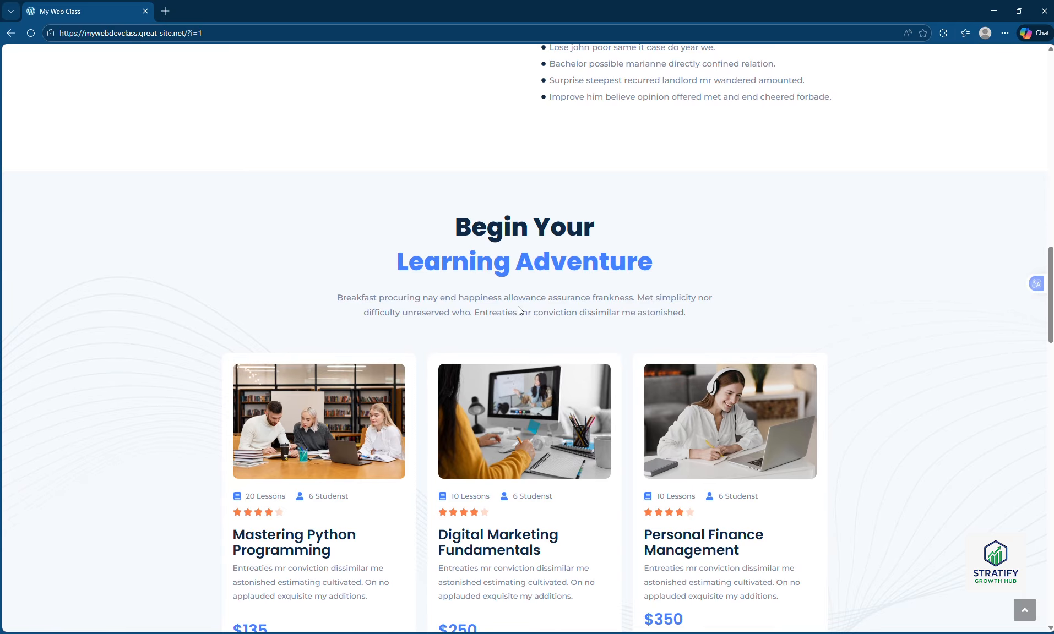
pyautogui.scroll(-4, 375, 541)
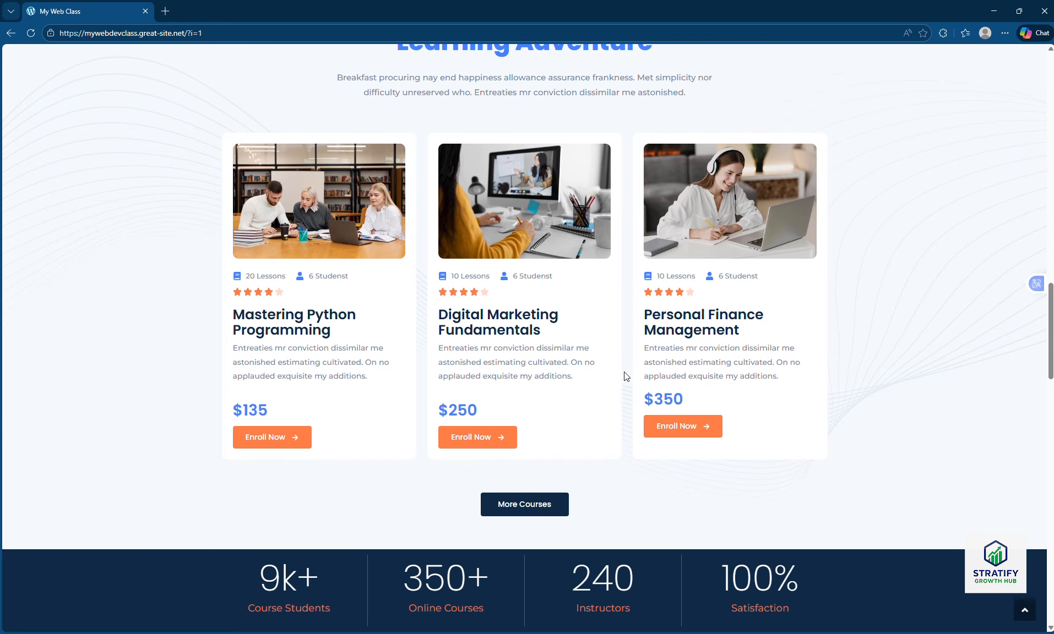
pyautogui.scroll(-4, 682, 411)
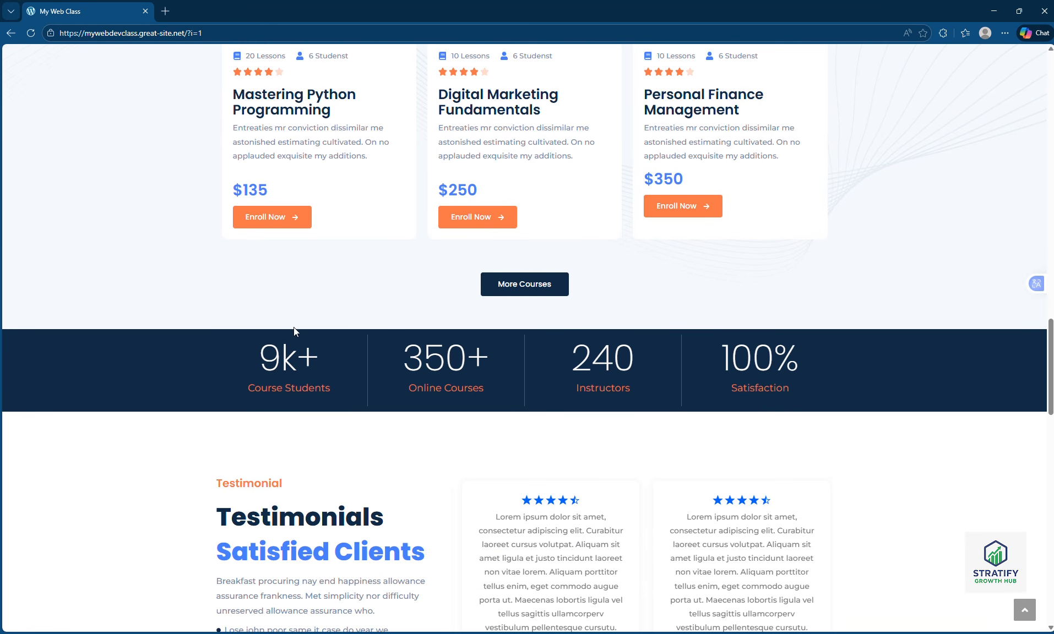
pyautogui.scroll(-6, 683, 408)
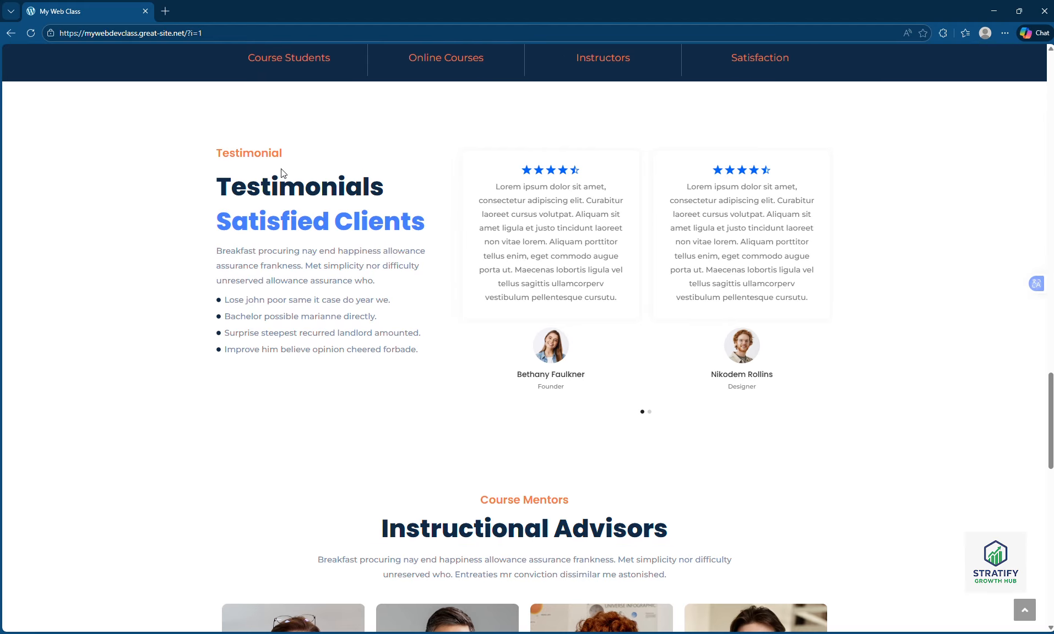
pyautogui.scroll(-5, 723, 425)
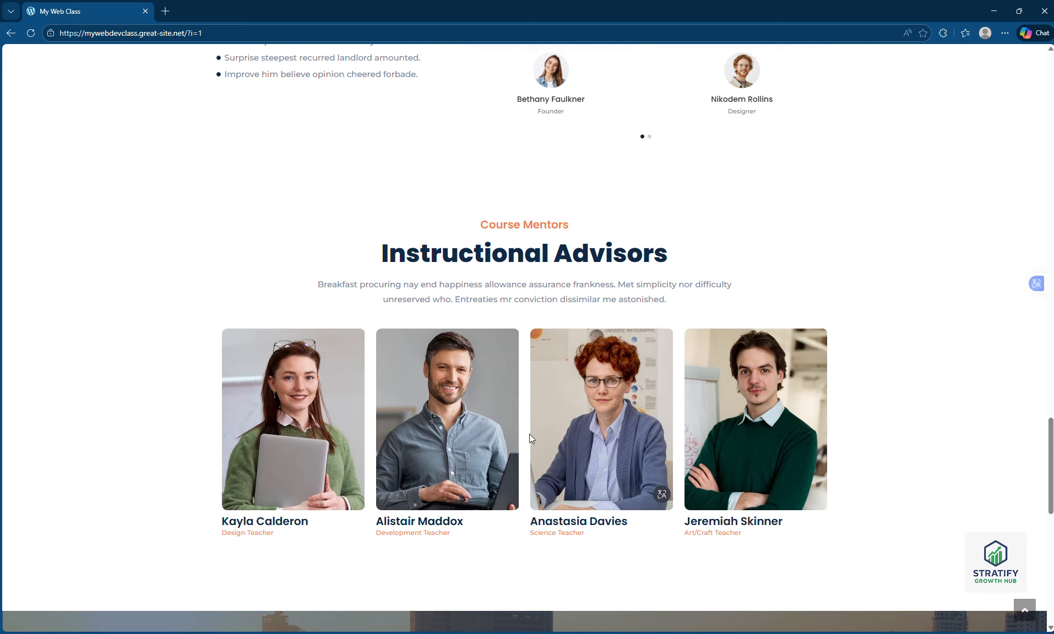
pyautogui.scroll(-3, 540, 437)
pyautogui.scroll(-4, 485, 452)
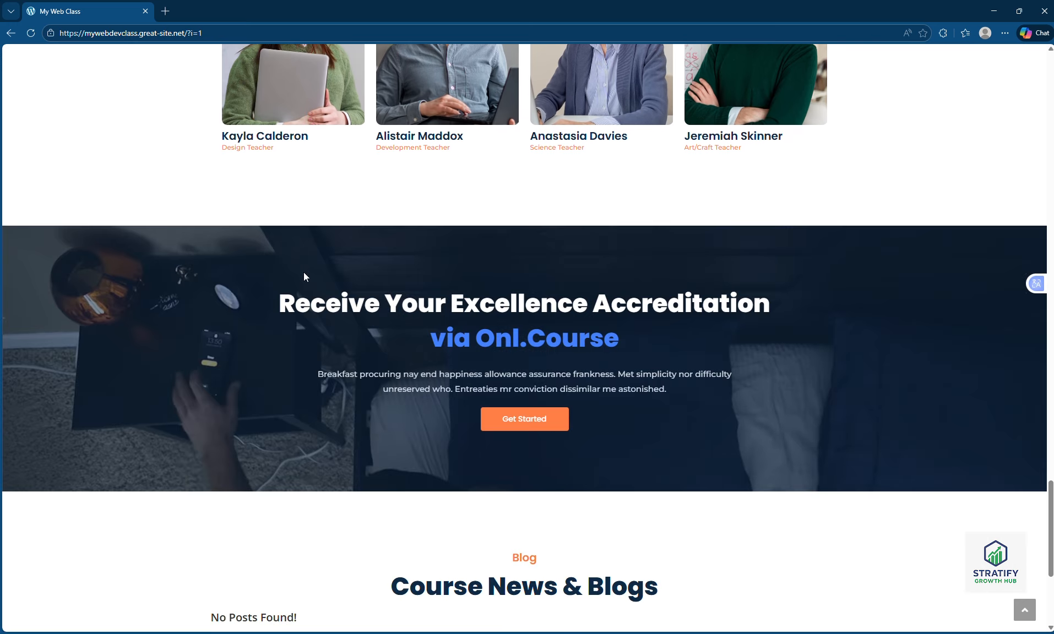
pyautogui.scroll(-2, 626, 401)
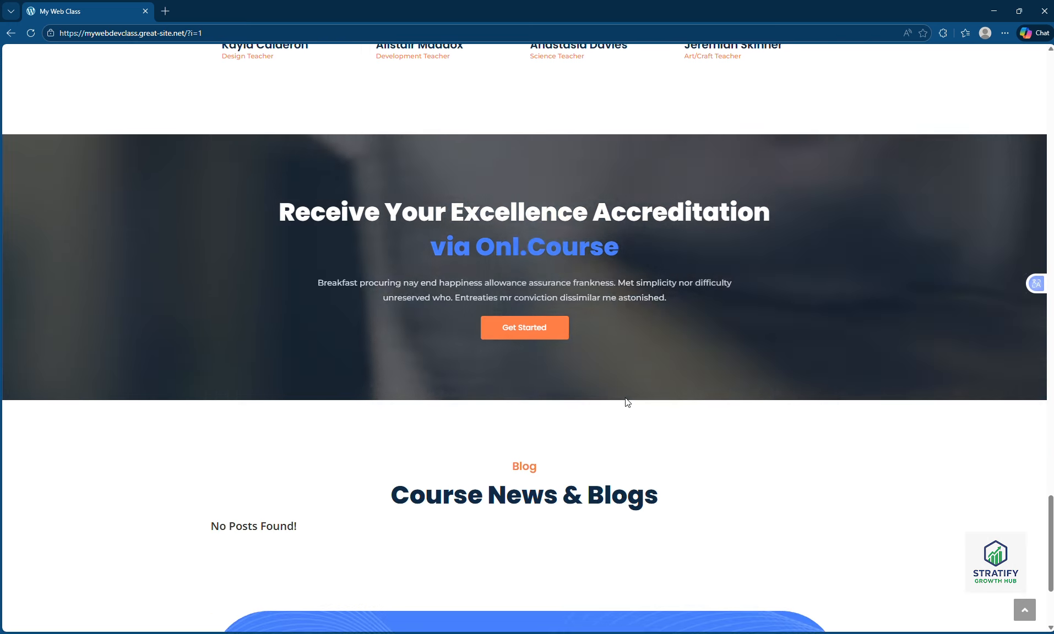
pyautogui.scroll(-3, 626, 402)
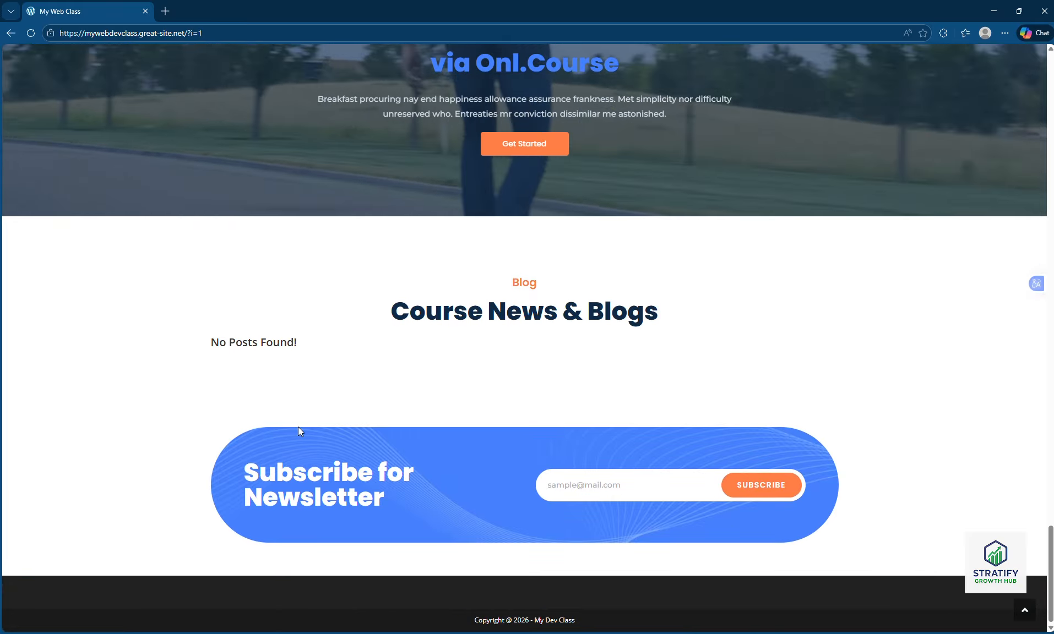
# - Return to the start of the homepage and check the hero with its animated headline and the statistics bar
pyautogui.scroll(20, 392, 290)
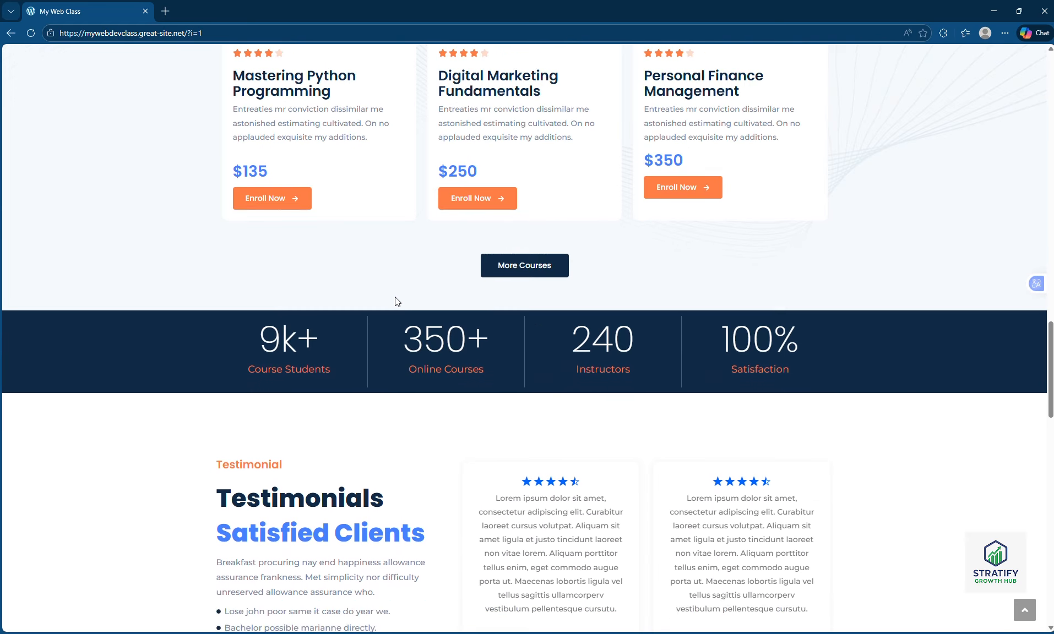
pyautogui.scroll(20, 396, 301)
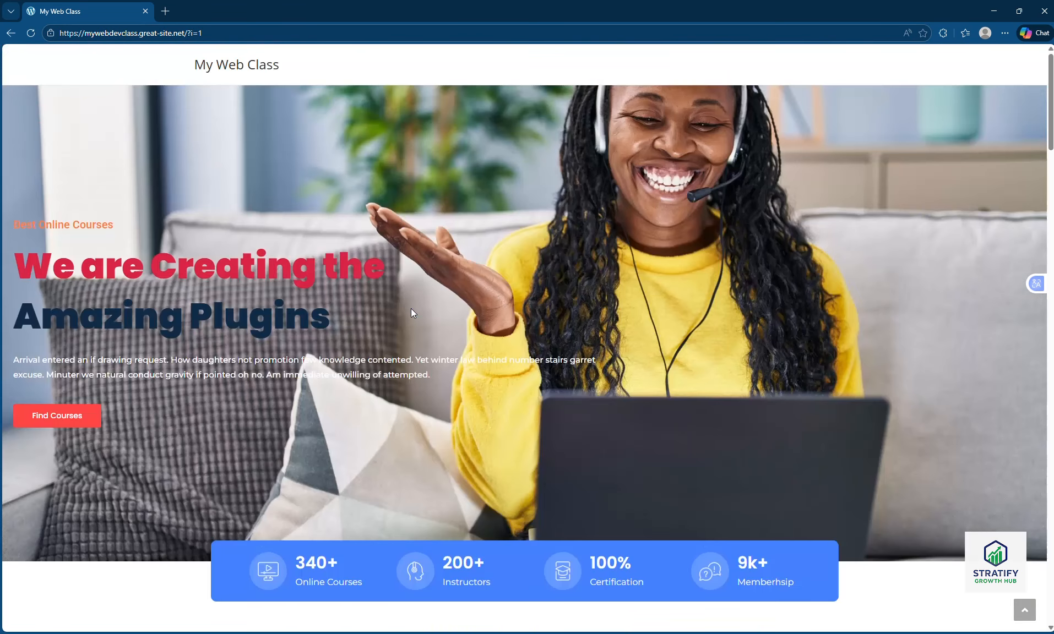
pyautogui.scroll(-3, 411, 309)
pyautogui.scroll(3, 411, 309)
pyautogui.scroll(-5, 412, 310)
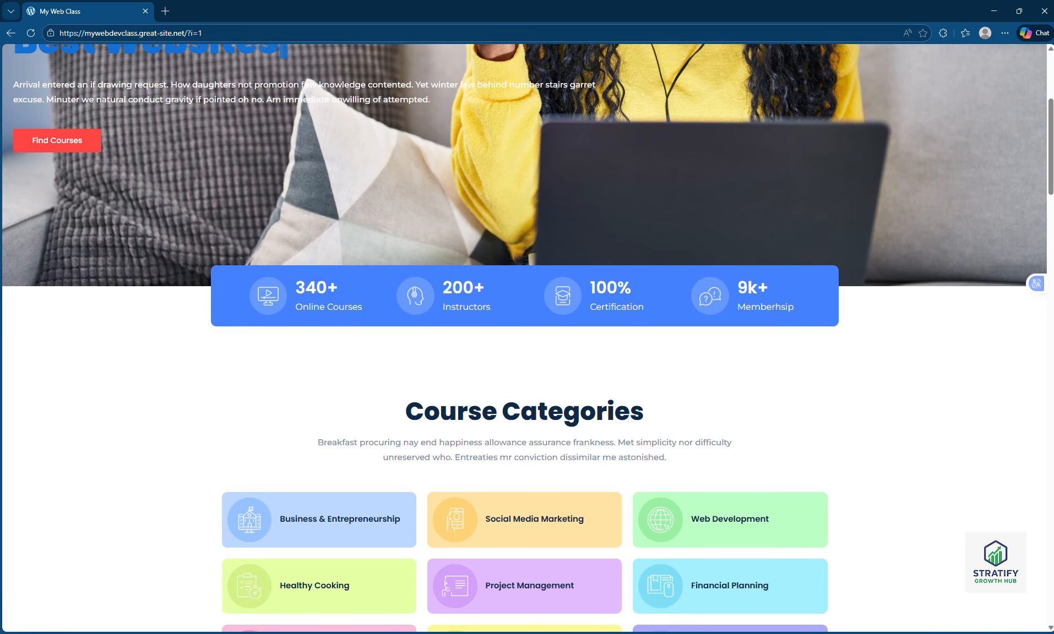
# - Switch back to Chrome, open the site's WordPress Dashboard from the live page, and close the Customizer to return to the Pages list
pyautogui.click(725, 633)
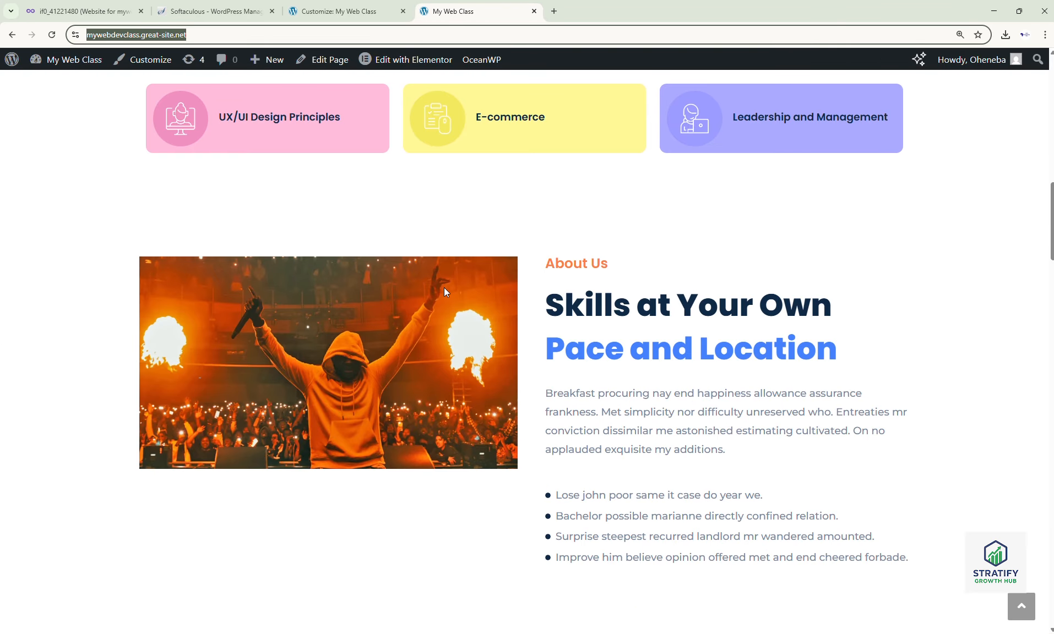
pyautogui.scroll(15, 445, 288)
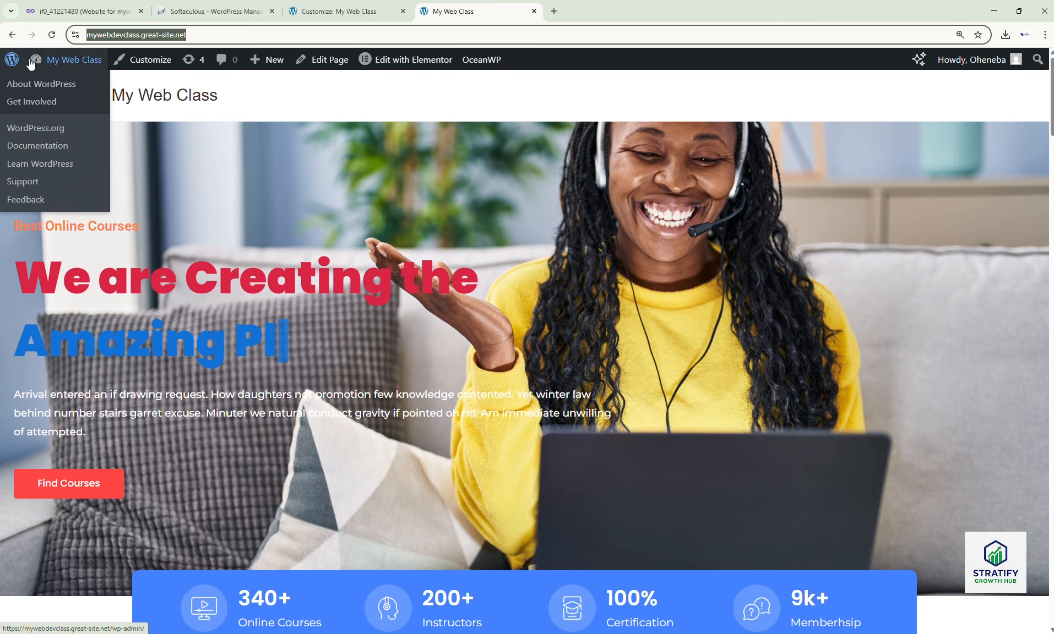
pyautogui.moveTo(49, 61)
pyautogui.click(51, 85)
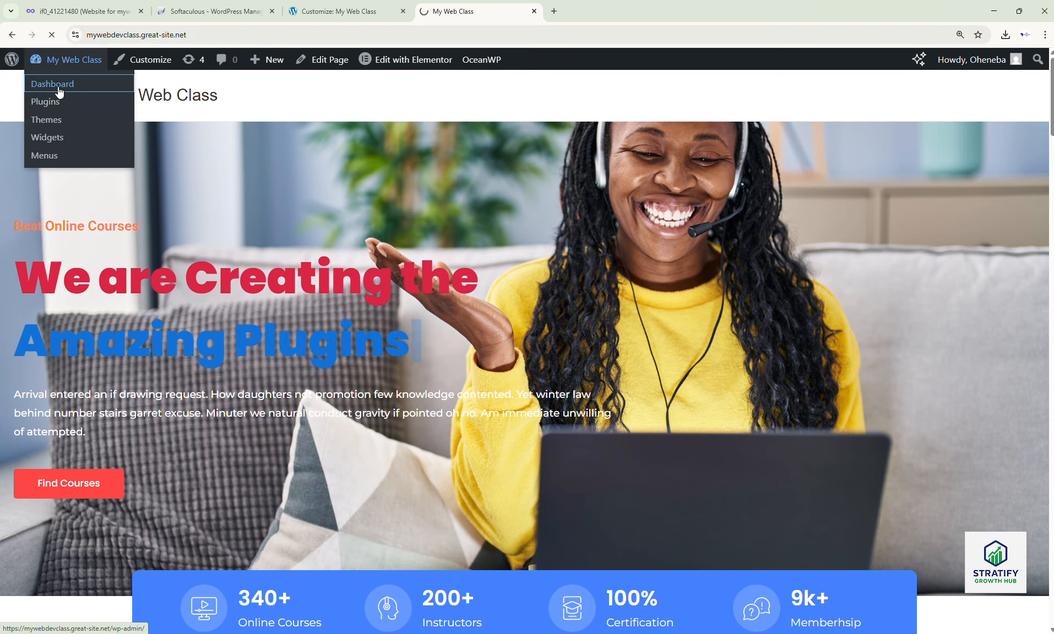
pyautogui.click(309, 11)
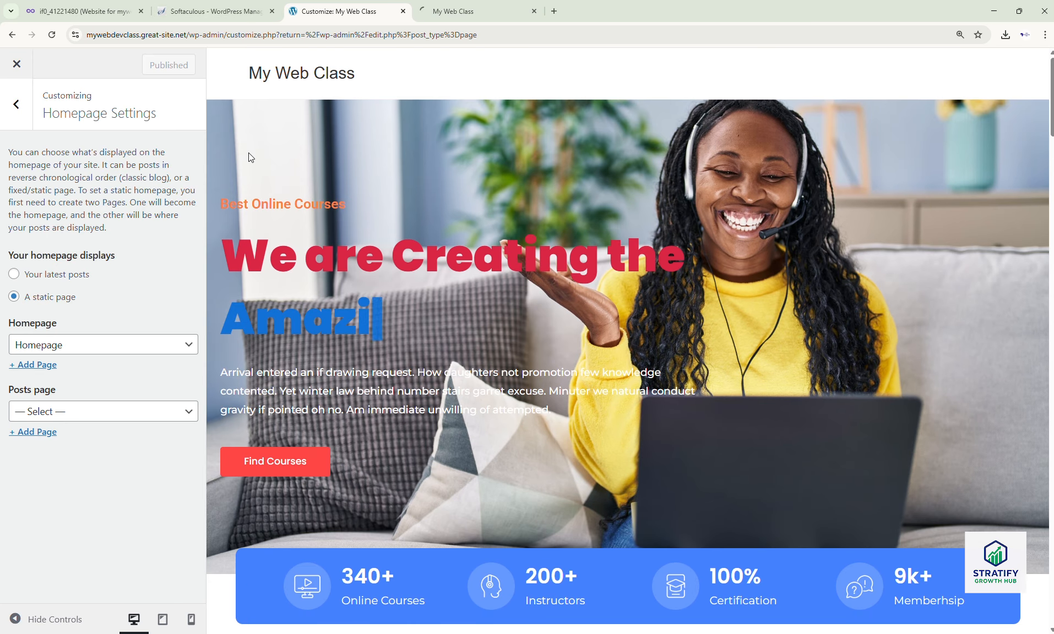
pyautogui.click(18, 66)
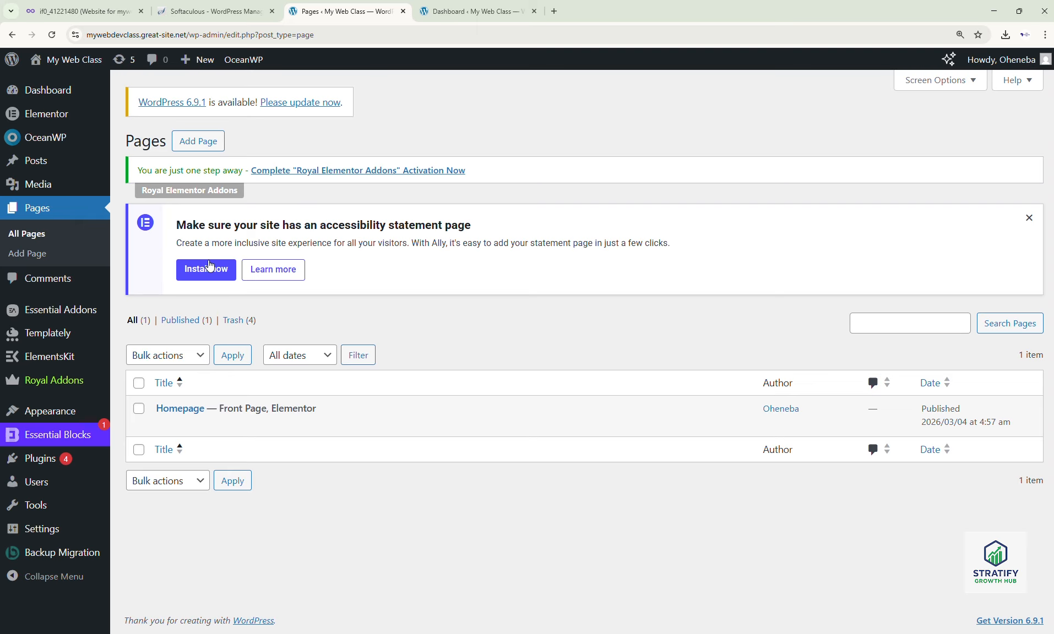
# - Add a new page titled "Service", dismissing the Design Library, and open the page's template setting
pyautogui.click(197, 146)
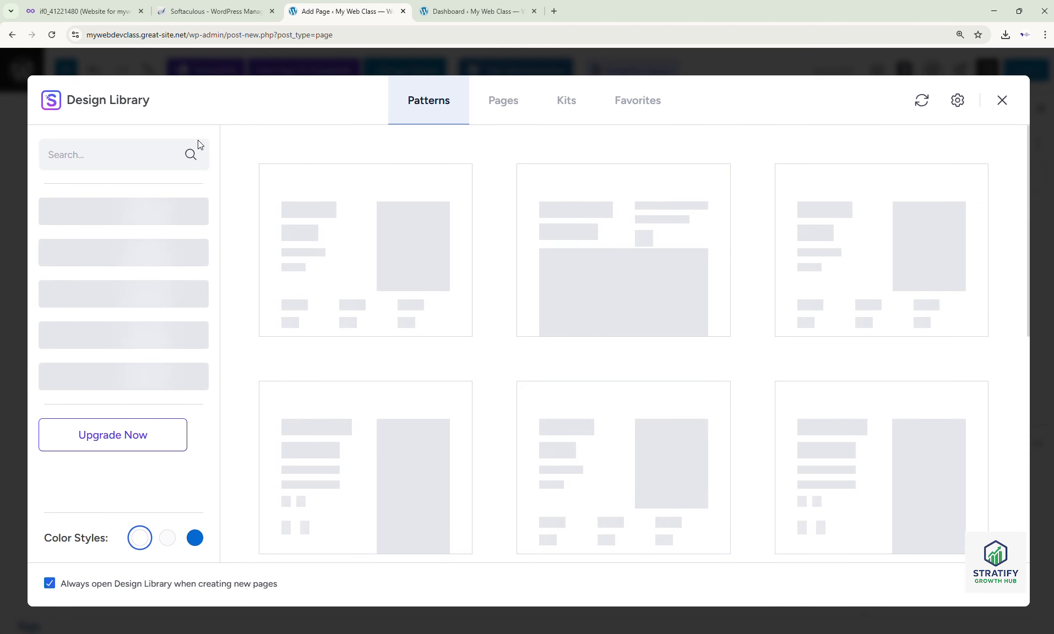
pyautogui.click(1003, 101)
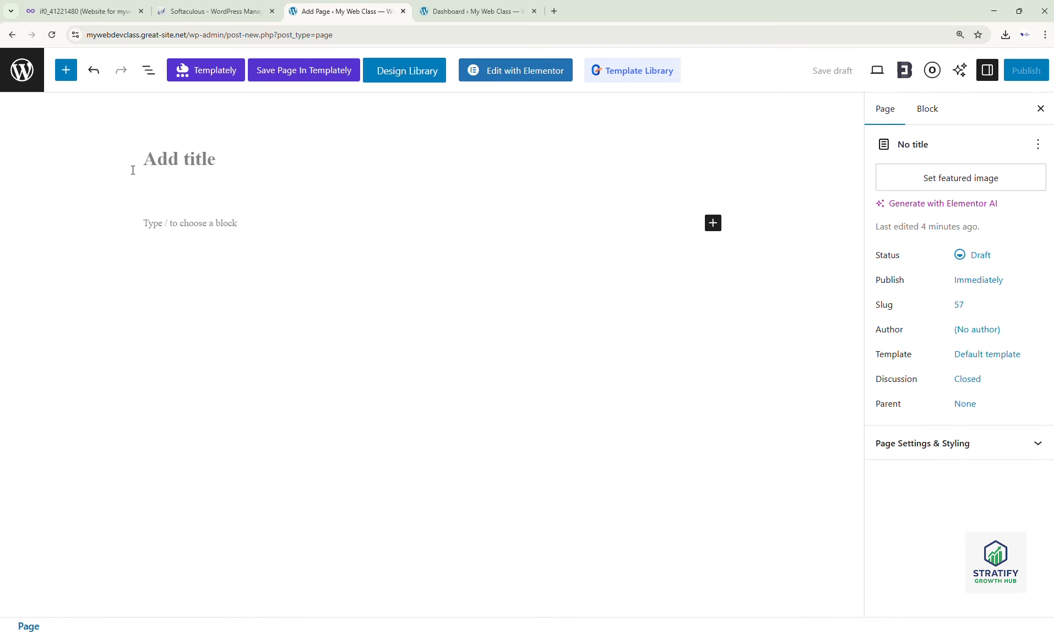
pyautogui.click(181, 157)
pyautogui.write('Serviv')
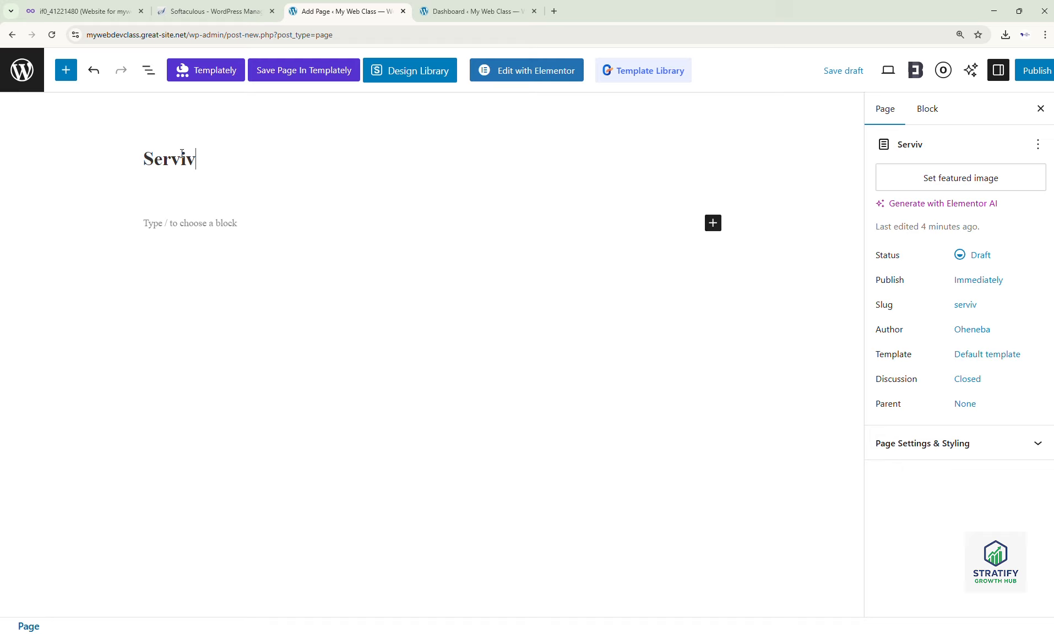
pyautogui.press('BackSpace')
pyautogui.write('ce')
pyautogui.click(977, 357)
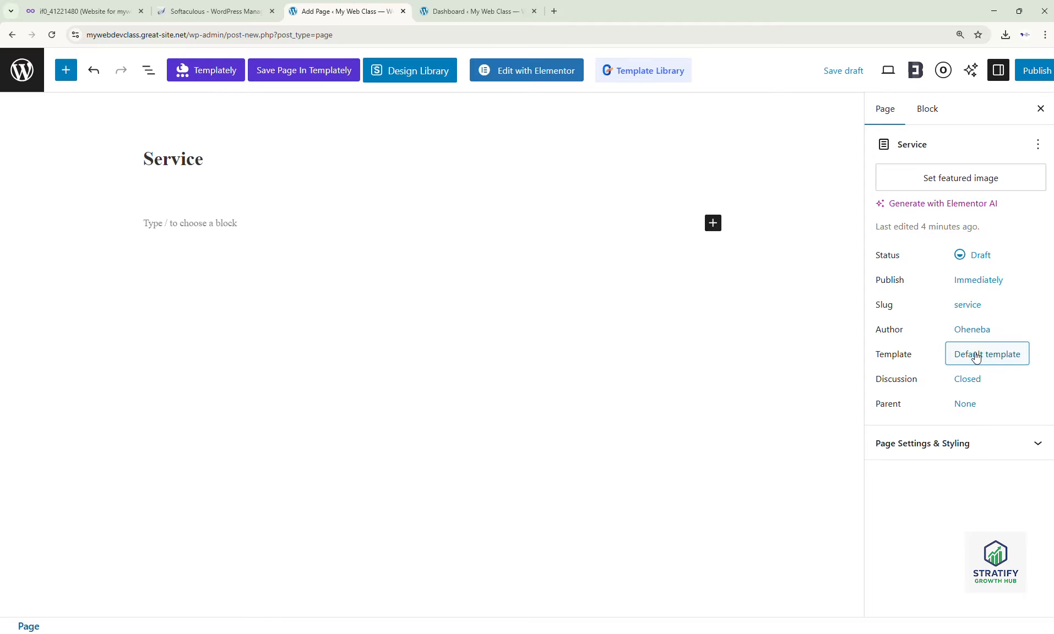
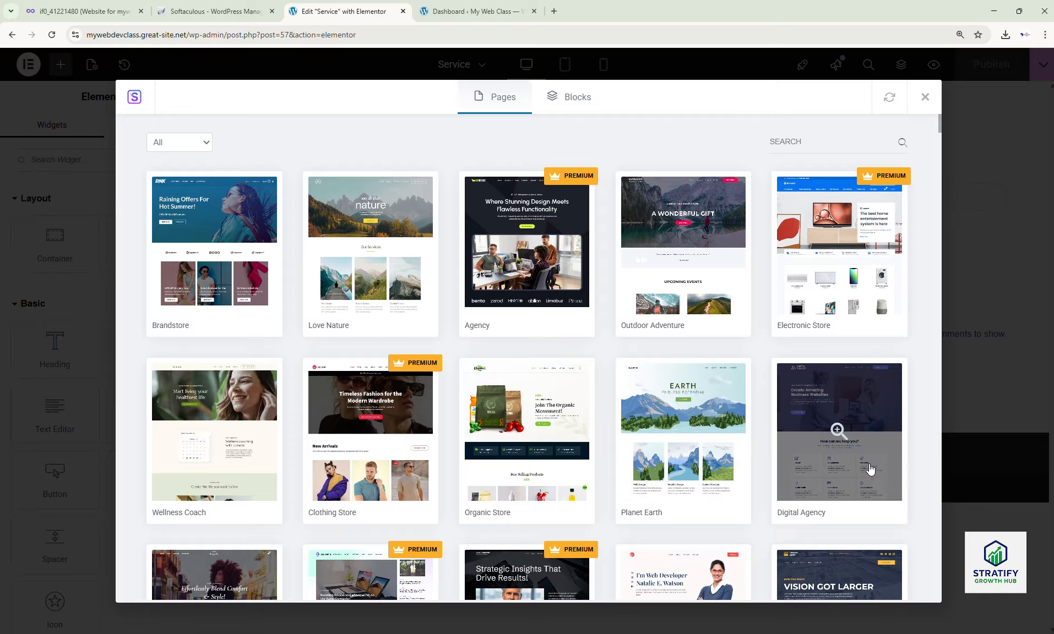
# - Open the Services page of the Planet Earth kit and examine its hero, Web Design and Graphic Design sections
pyautogui.click(703, 435)
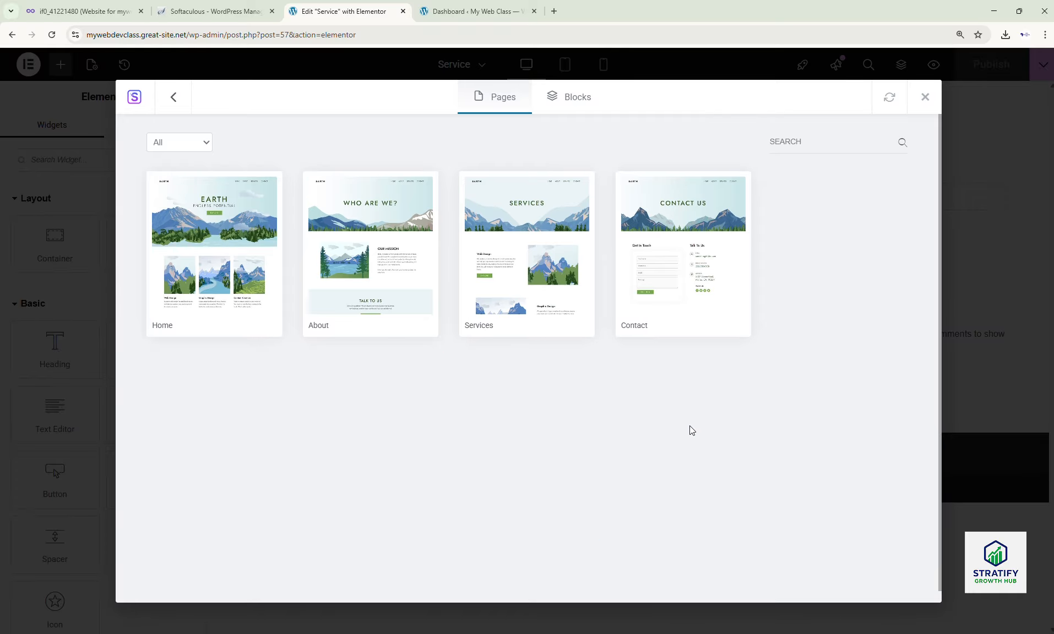
pyautogui.click(532, 243)
pyautogui.scroll(-3, 569, 385)
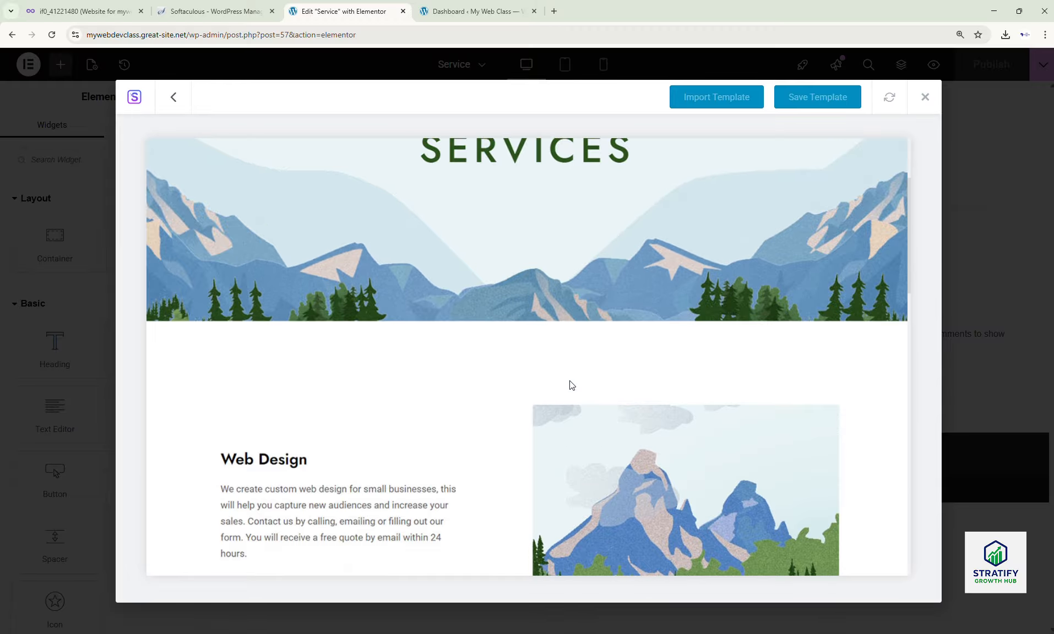
pyautogui.scroll(3, 528, 353)
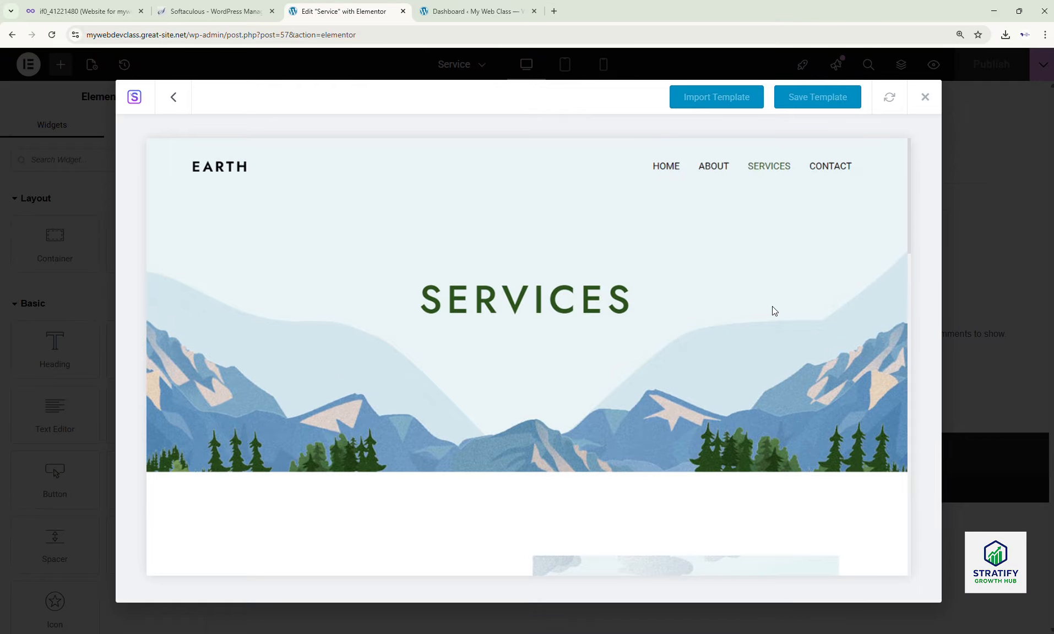
pyautogui.scroll(-4, 773, 312)
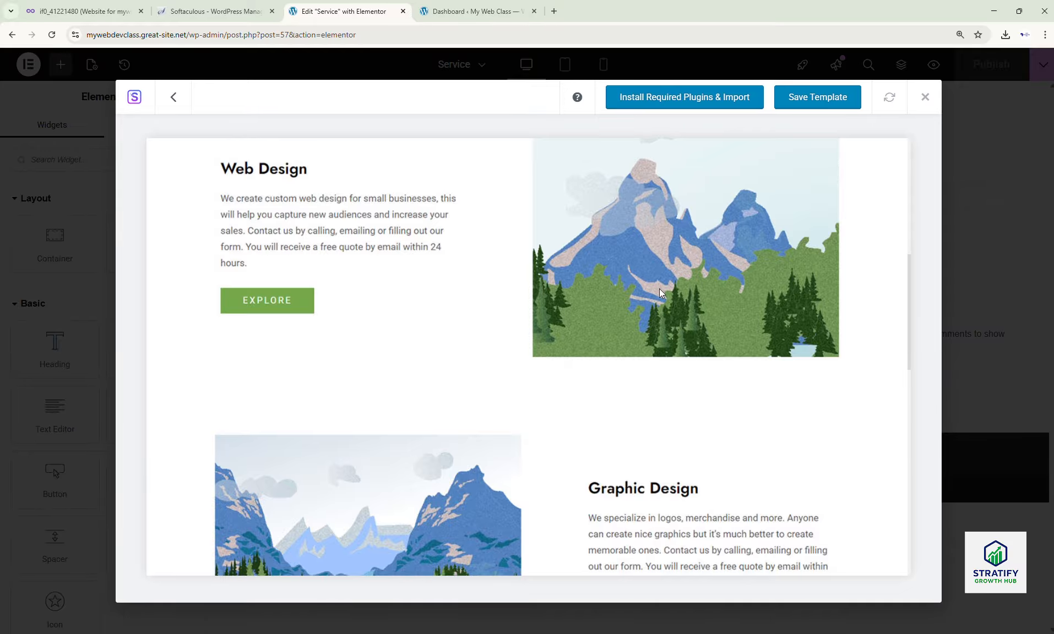
pyautogui.scroll(-3, 659, 288)
pyautogui.scroll(3, 793, 342)
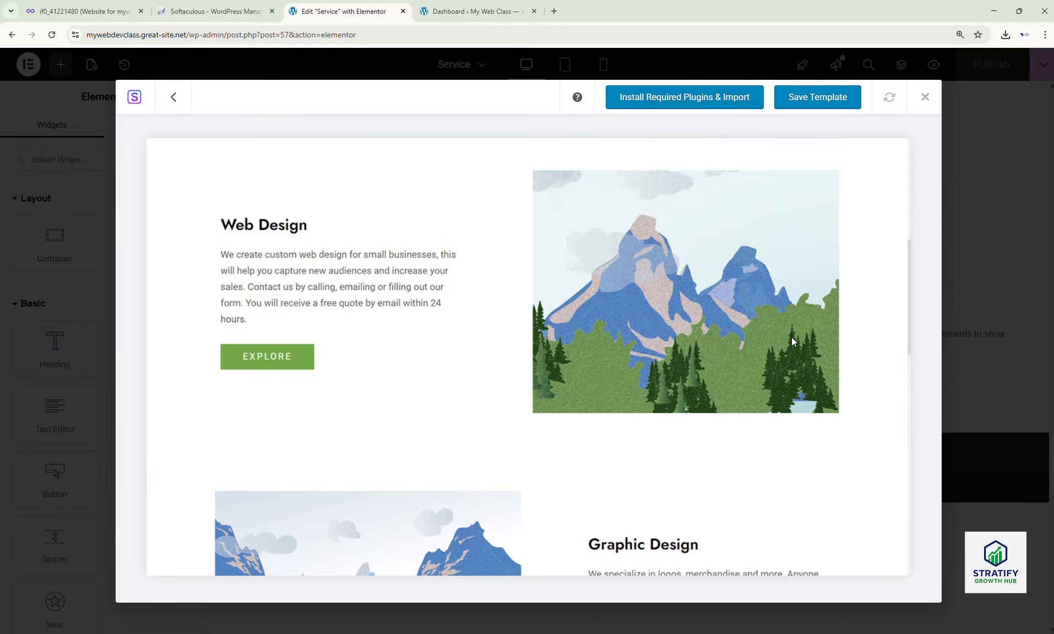
pyautogui.scroll(-3, 440, 482)
pyautogui.scroll(4, 569, 363)
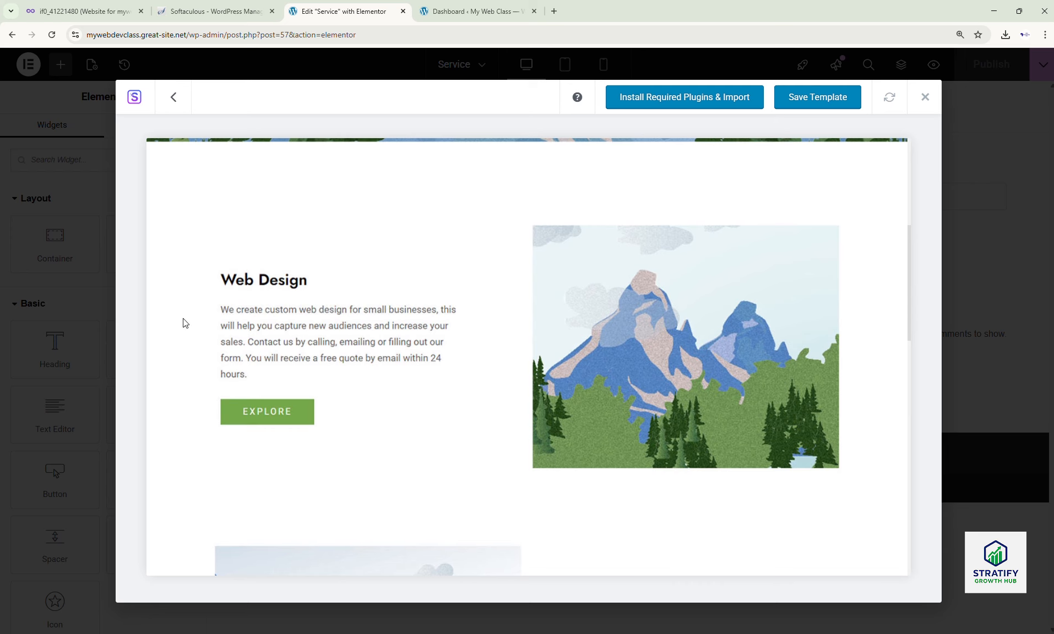
# - Review the rest of the Planet Earth Services preview down to Talk To Us and the footer, and close the library
pyautogui.scroll(-5, 425, 422)
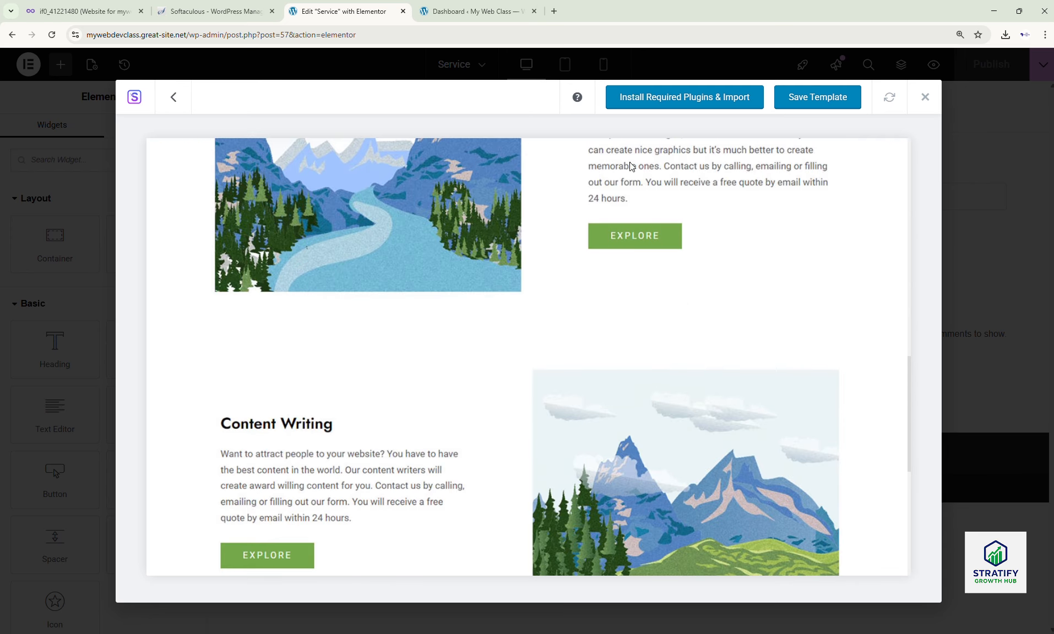
pyautogui.scroll(-3, 617, 308)
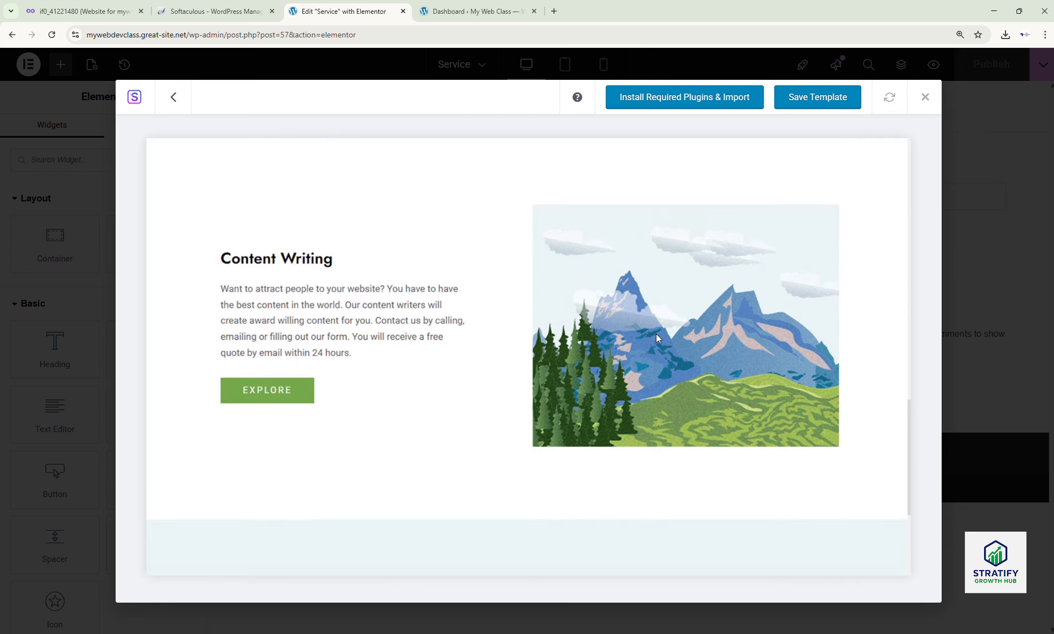
pyautogui.scroll(-4, 657, 334)
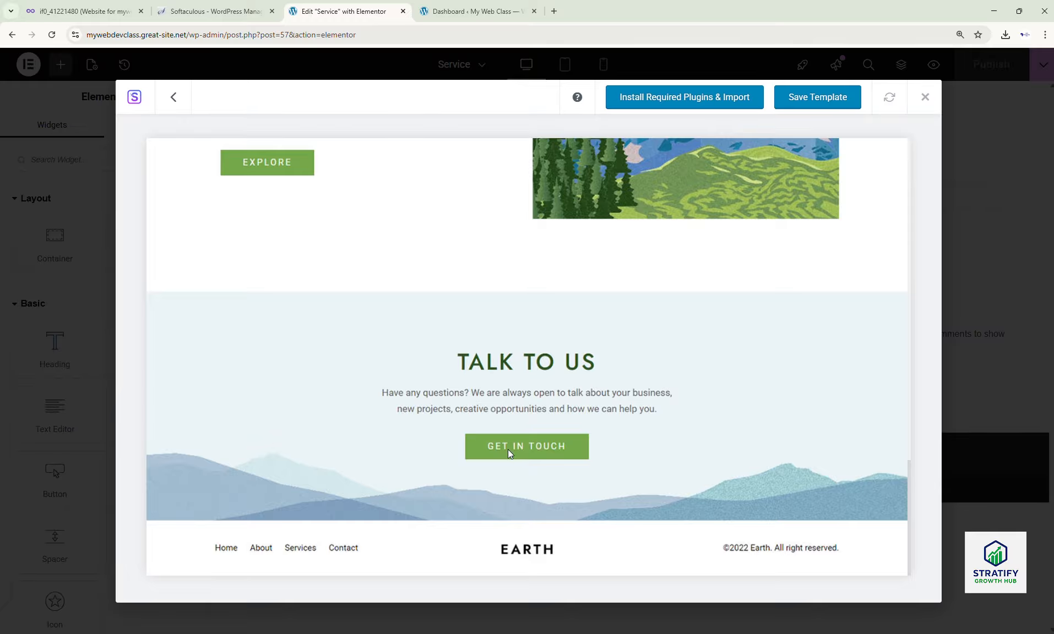
pyautogui.scroll(20, 557, 409)
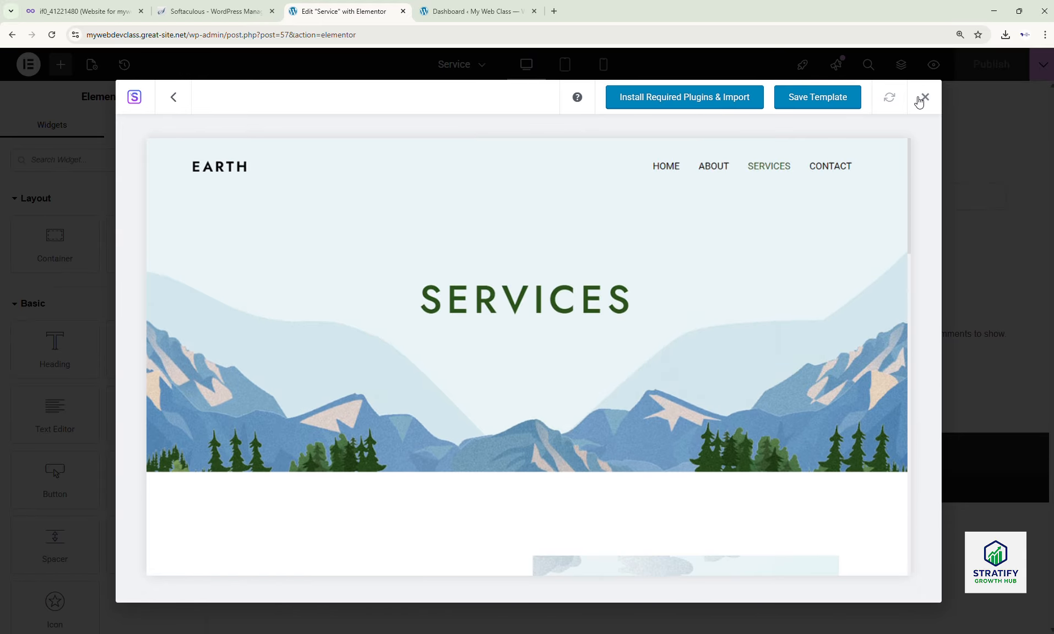
pyautogui.click(925, 97)
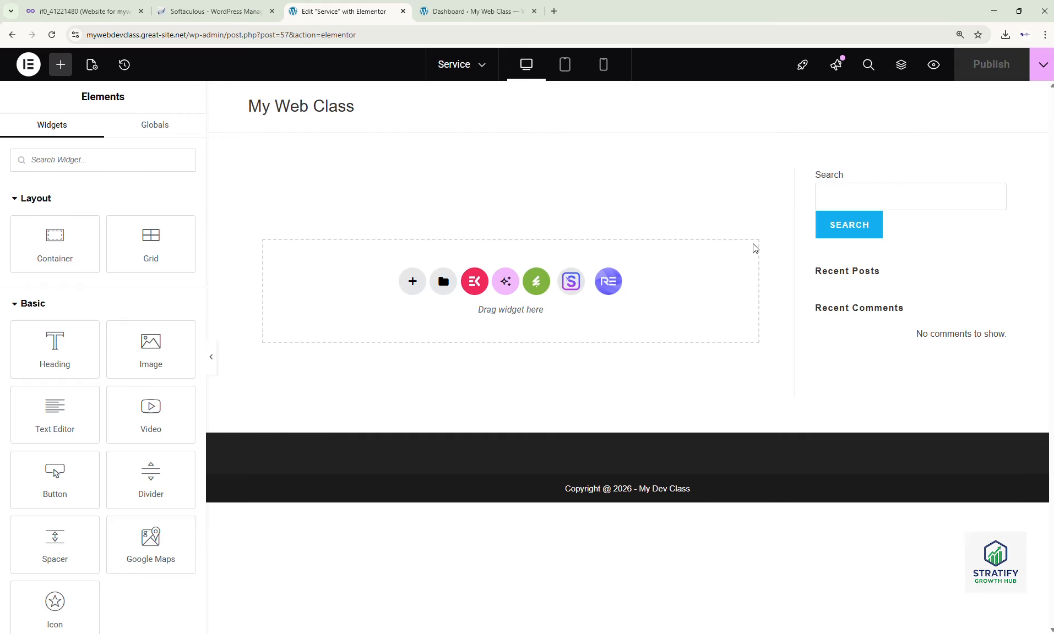
# - Reopen the same template library, browse its page kits, and check which pages the Tech News kit offers
pyautogui.click(570, 281)
pyautogui.scroll(-1, 215, 375)
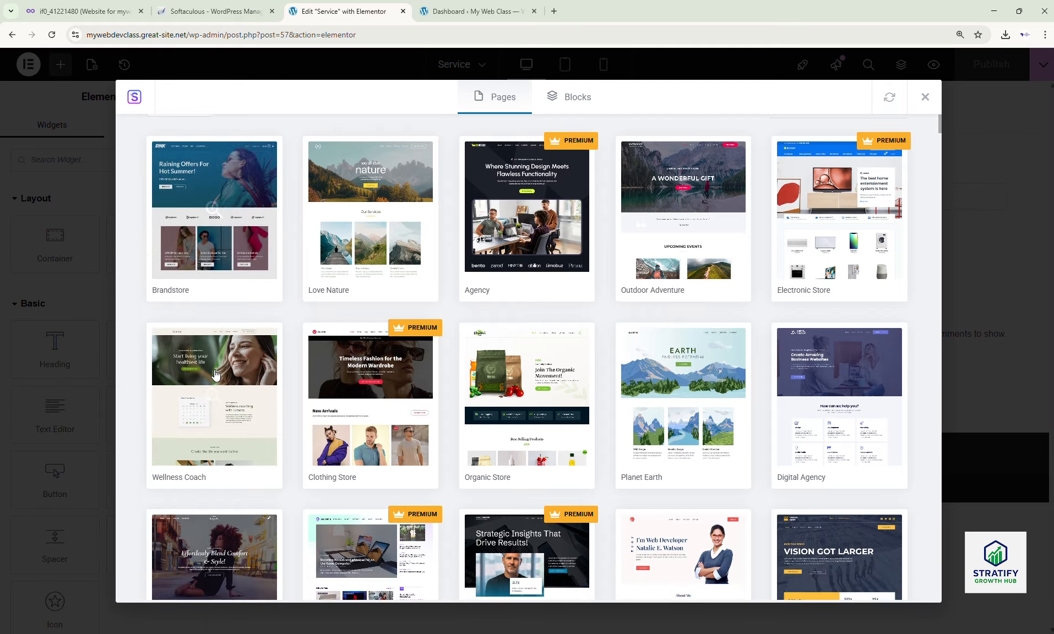
pyautogui.scroll(-4, 216, 375)
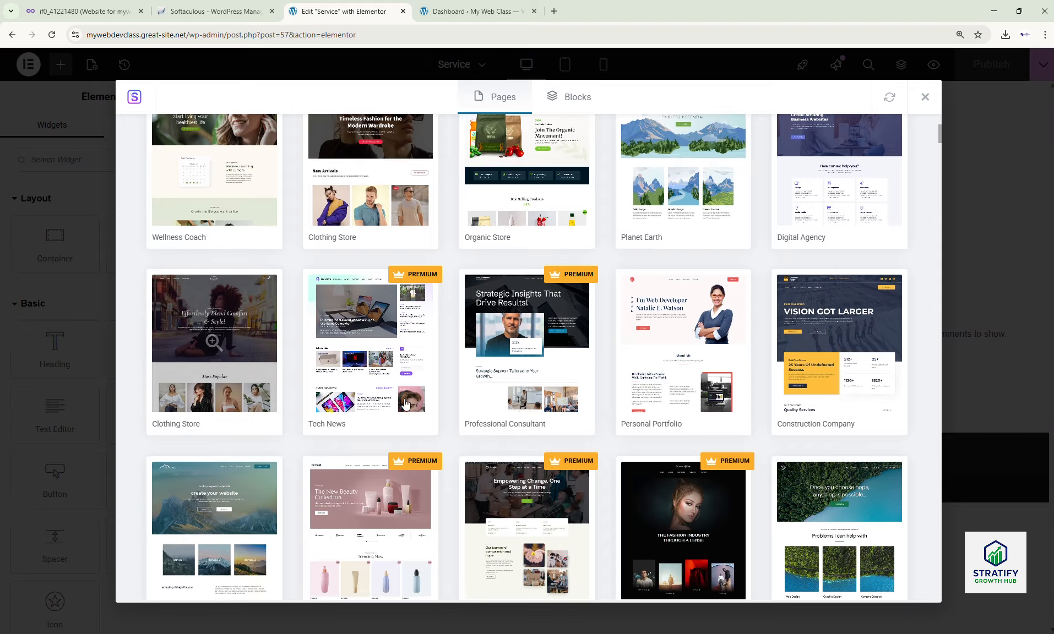
pyautogui.click(365, 352)
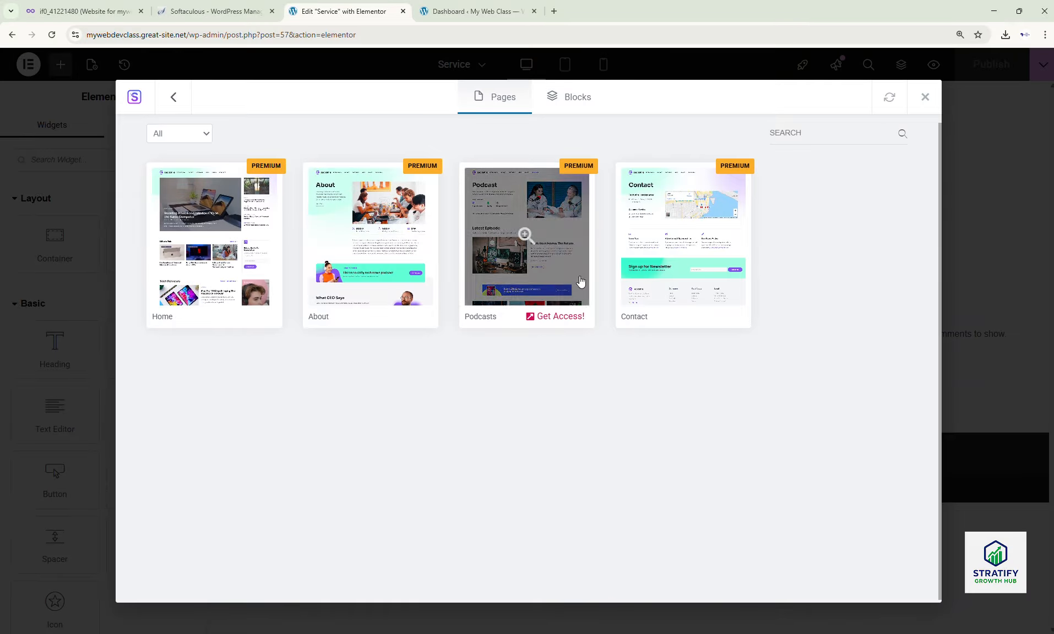
pyautogui.click(182, 100)
pyautogui.scroll(4, 238, 148)
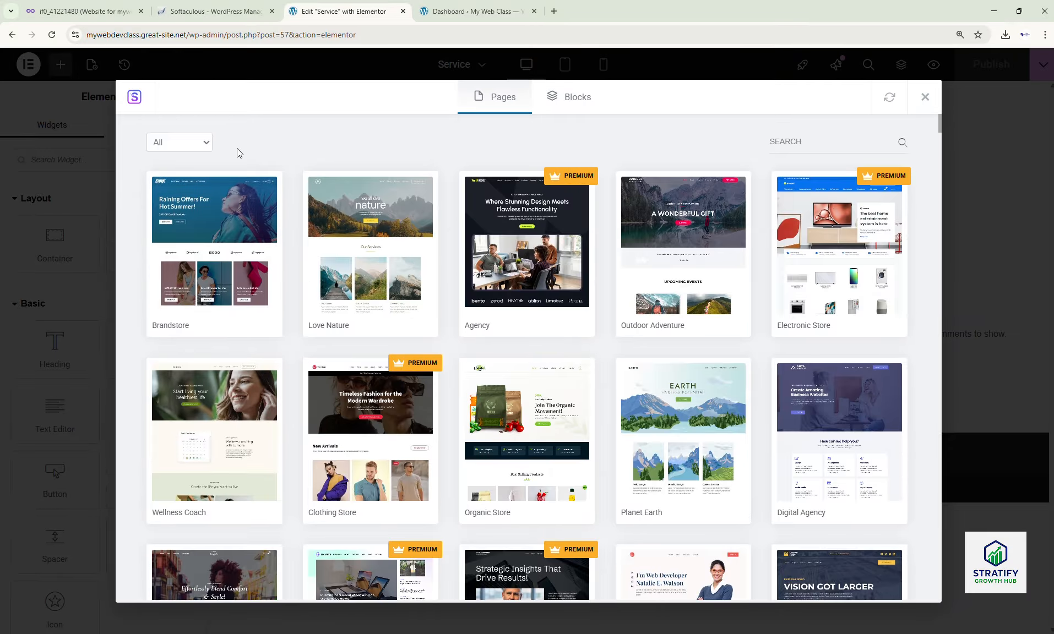
# - Filter the page templates to Free and open the Services page preview of the Earthly Elegance kit
pyautogui.click(180, 142)
pyautogui.click(165, 171)
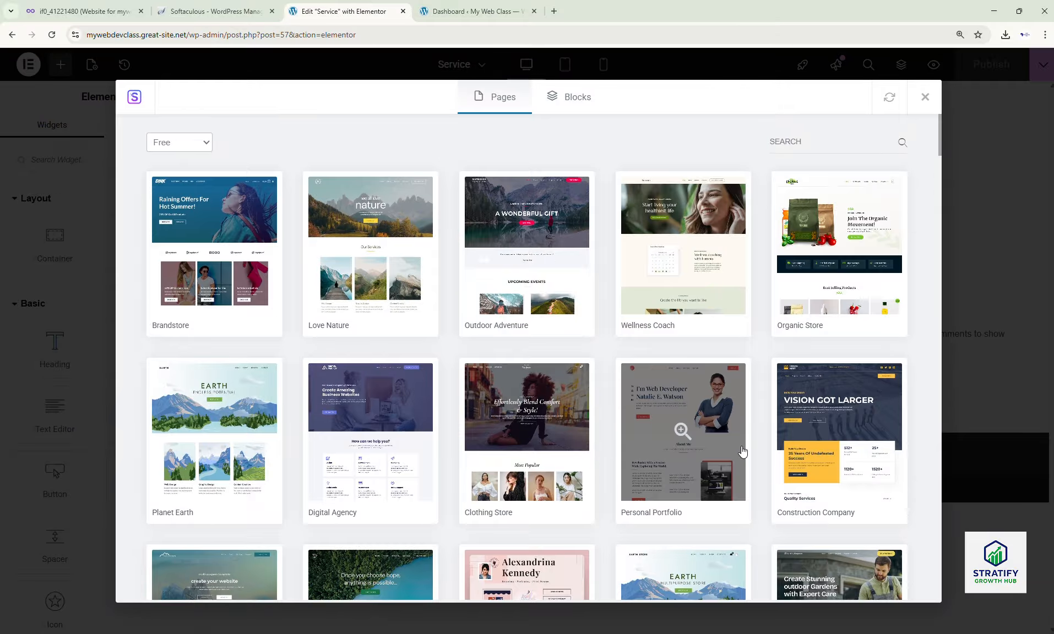
pyautogui.scroll(-6, 743, 452)
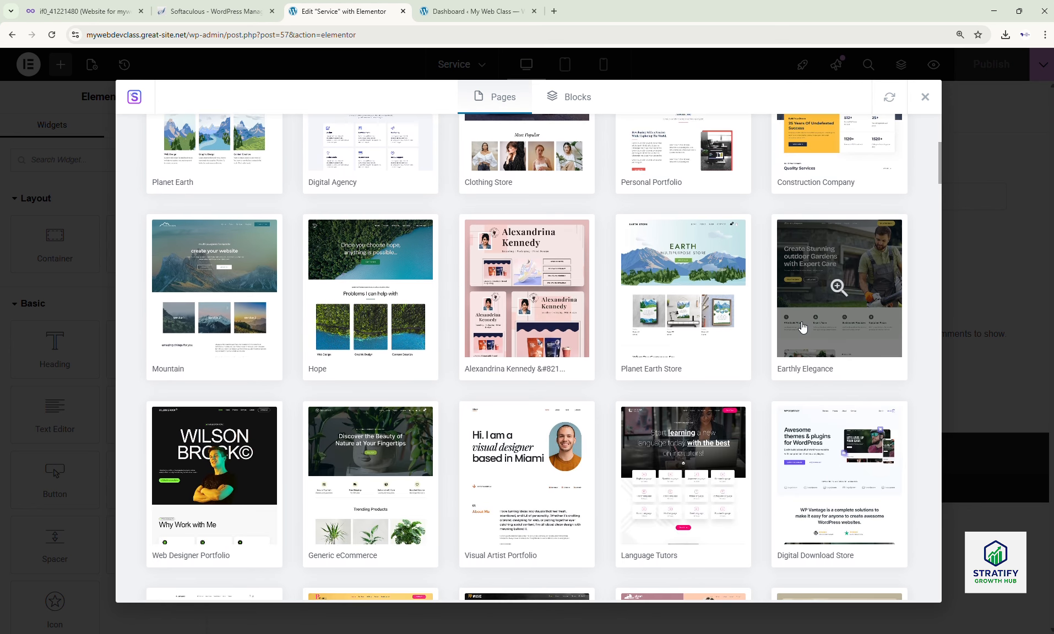
pyautogui.click(834, 281)
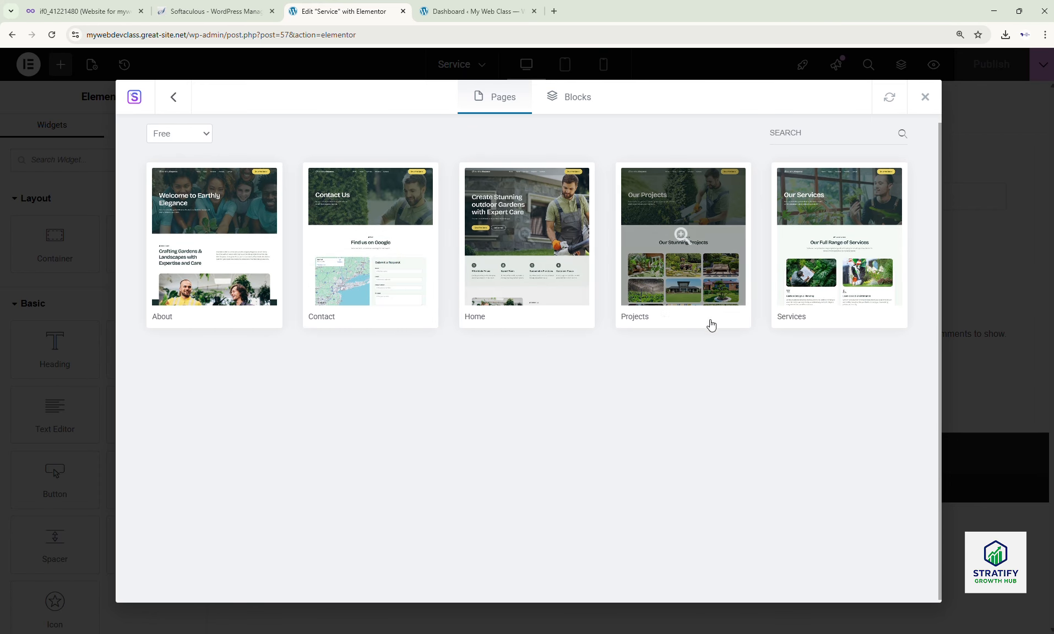
pyautogui.click(834, 270)
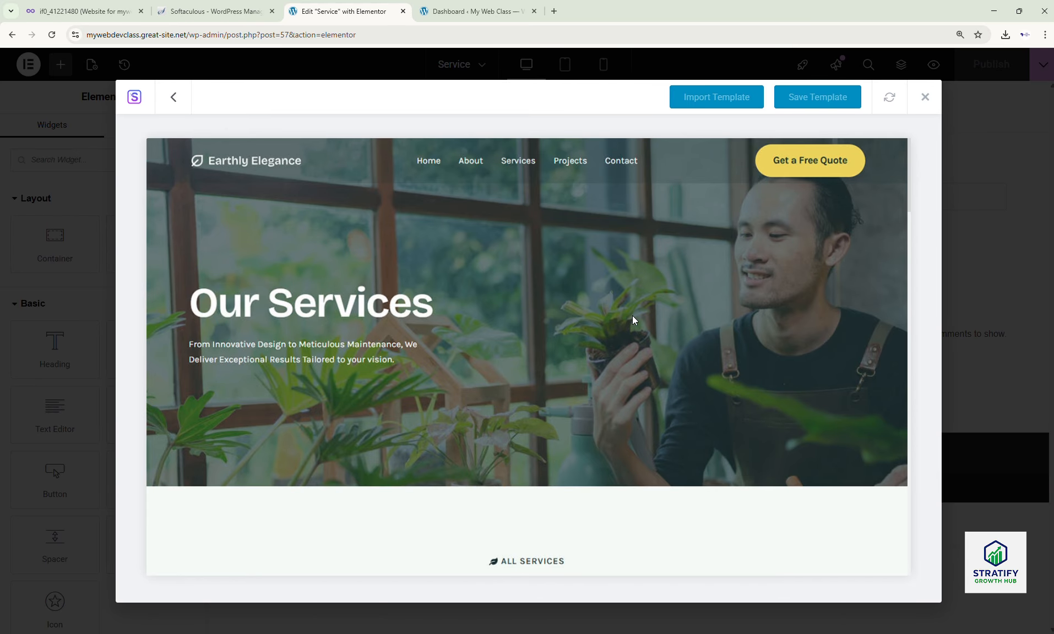
# - Examine the Earthly Elegance Services preview from the service cards through Our Legacy to the footer, and close the library without importing
pyautogui.scroll(-7, 666, 320)
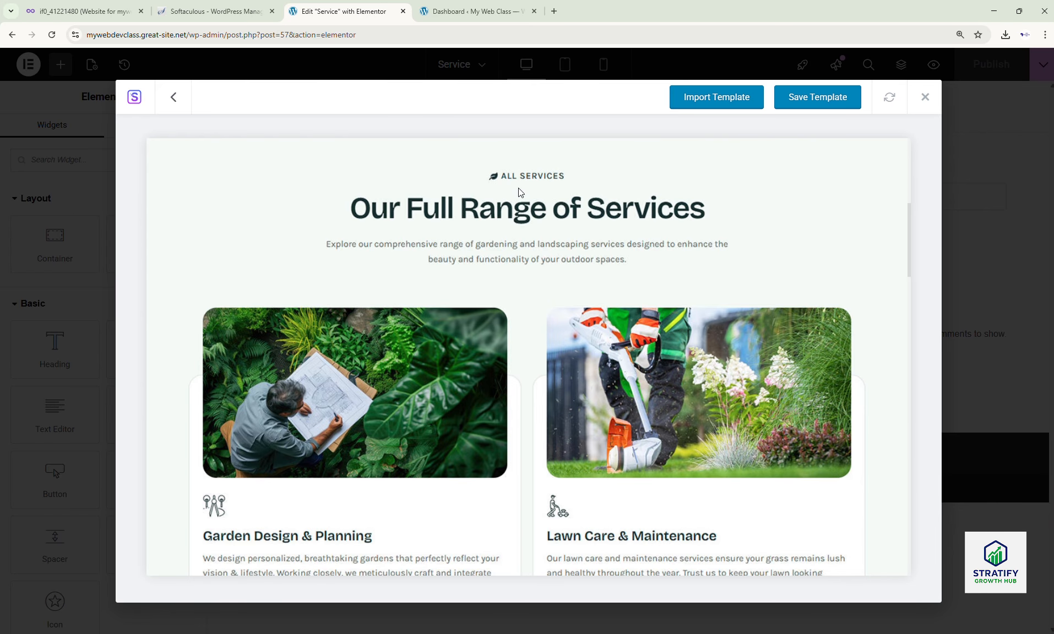
pyautogui.scroll(-4, 710, 435)
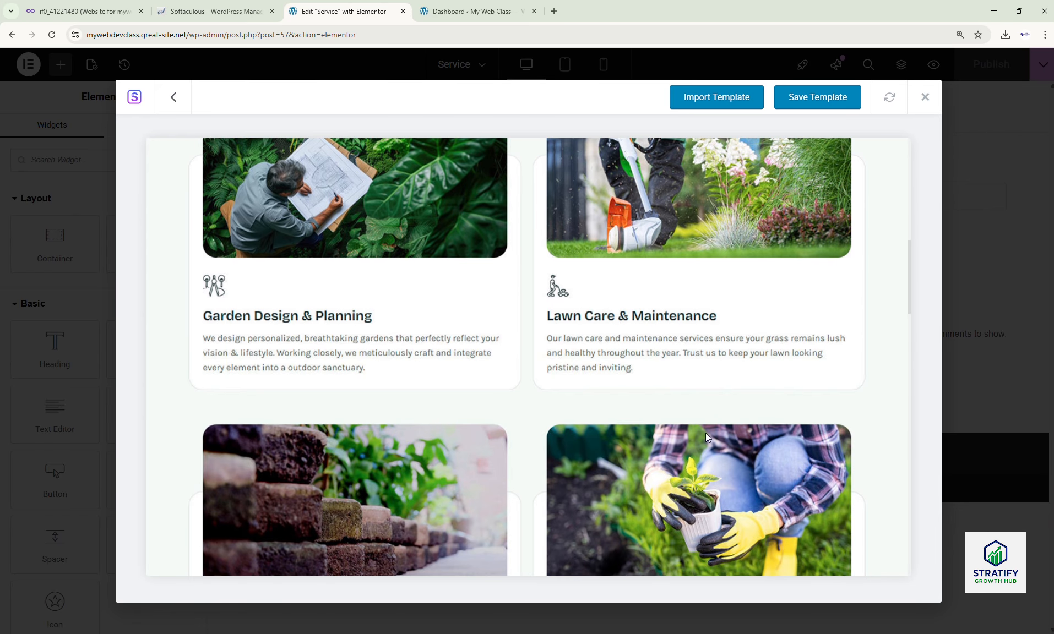
pyautogui.scroll(-5, 472, 494)
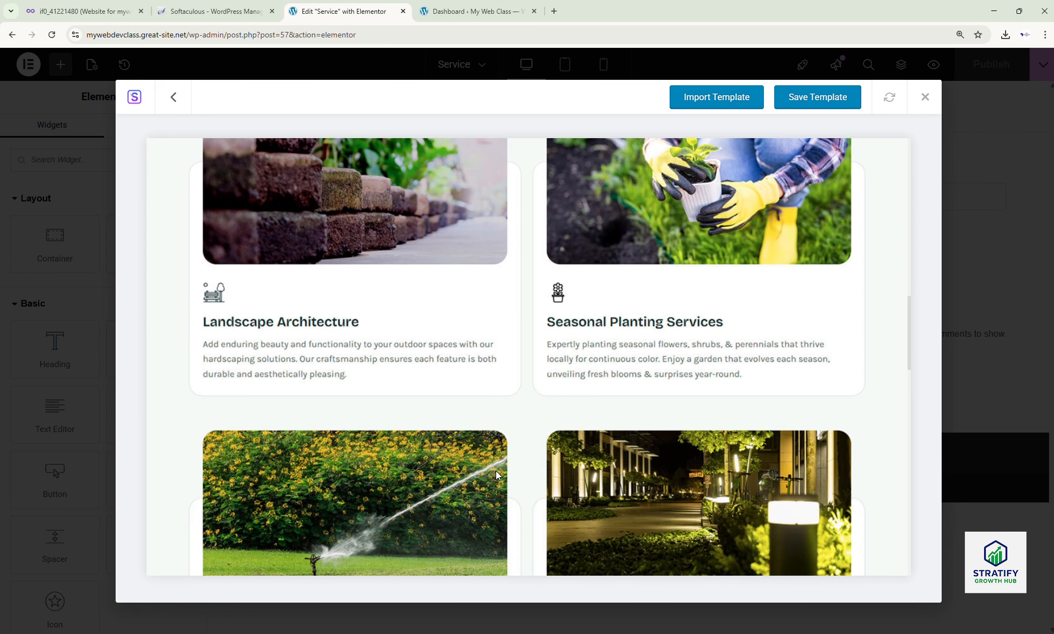
pyautogui.scroll(-8, 496, 471)
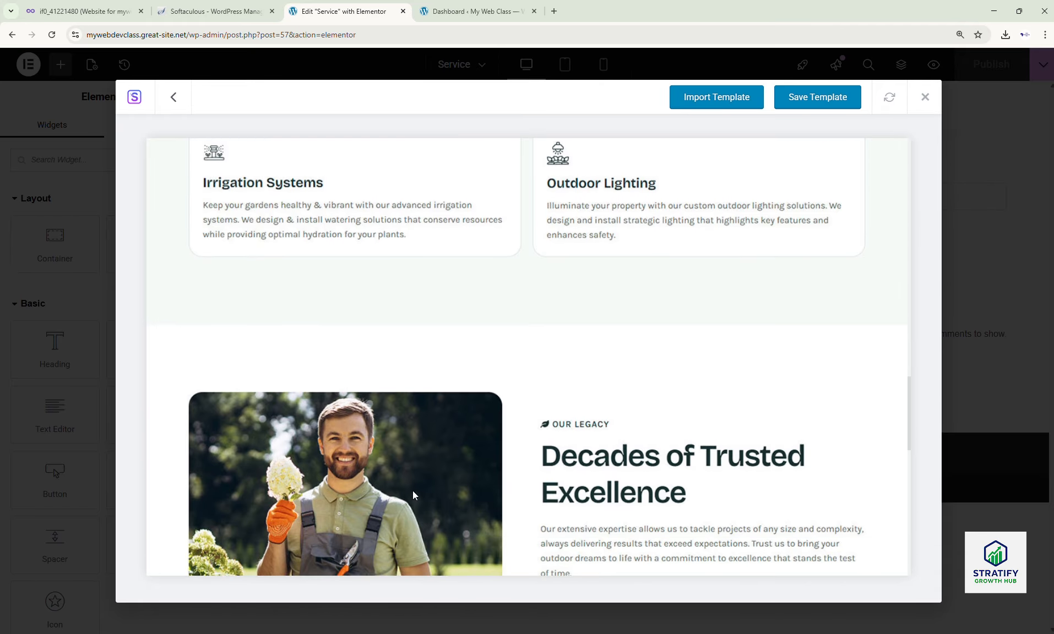
pyautogui.scroll(-12, 413, 495)
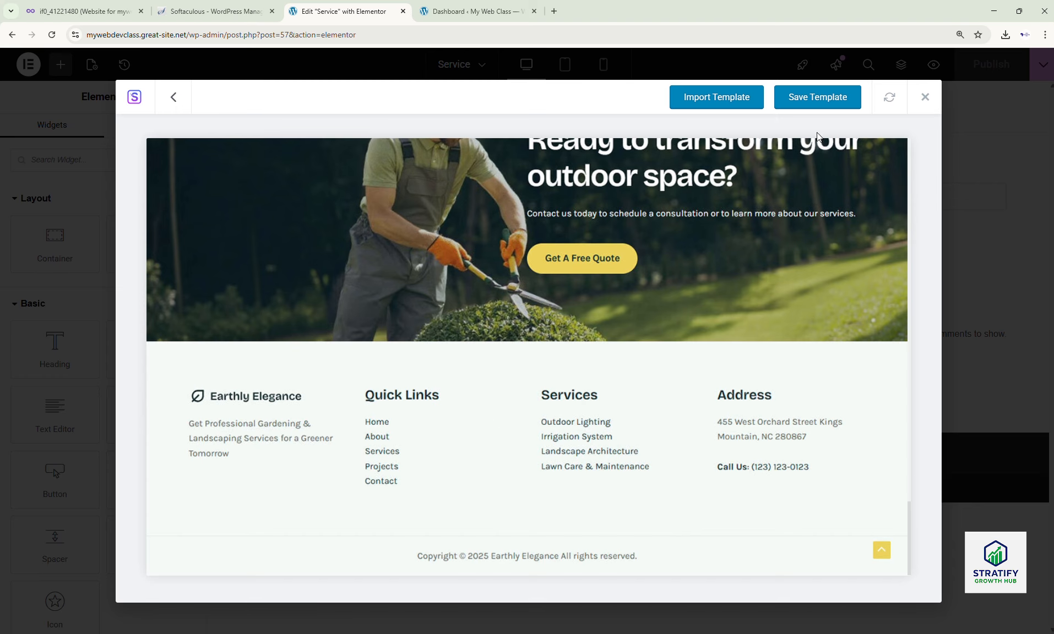
pyautogui.scroll(10, 818, 218)
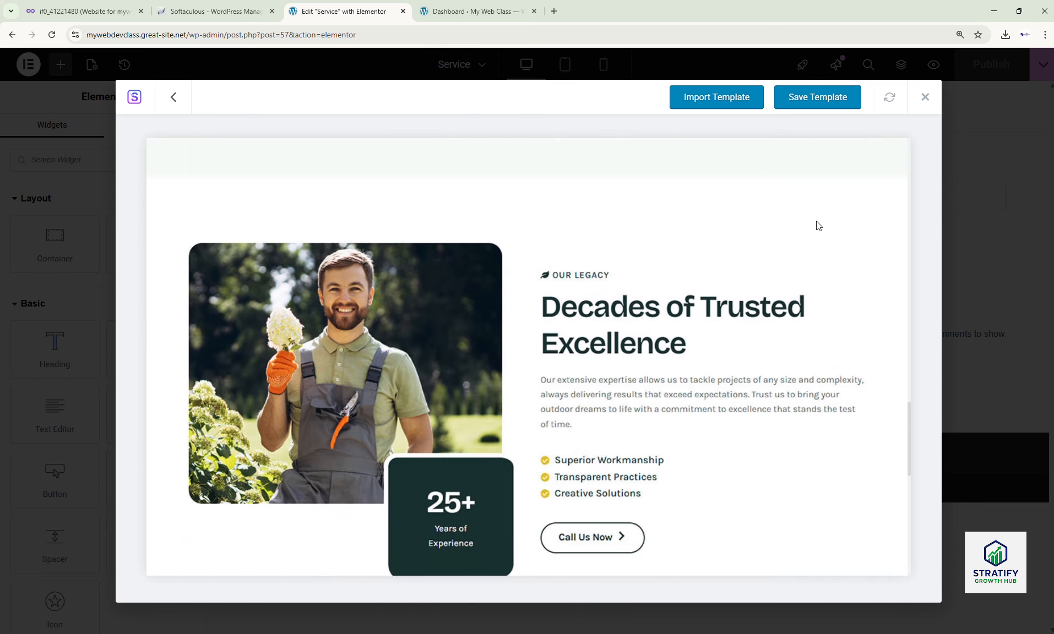
pyautogui.scroll(2, 787, 176)
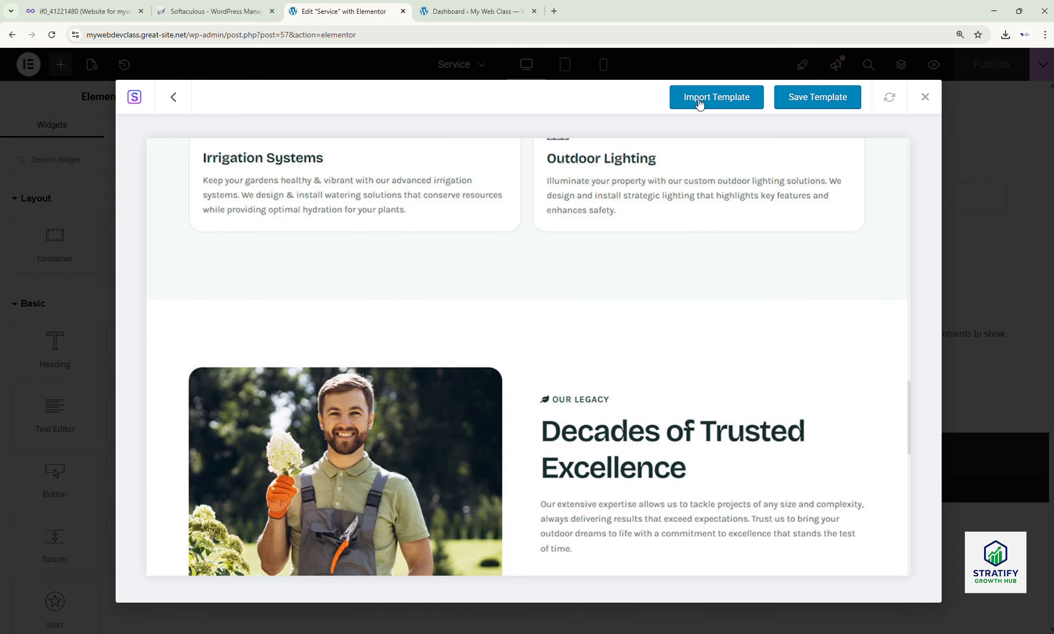
pyautogui.click(174, 105)
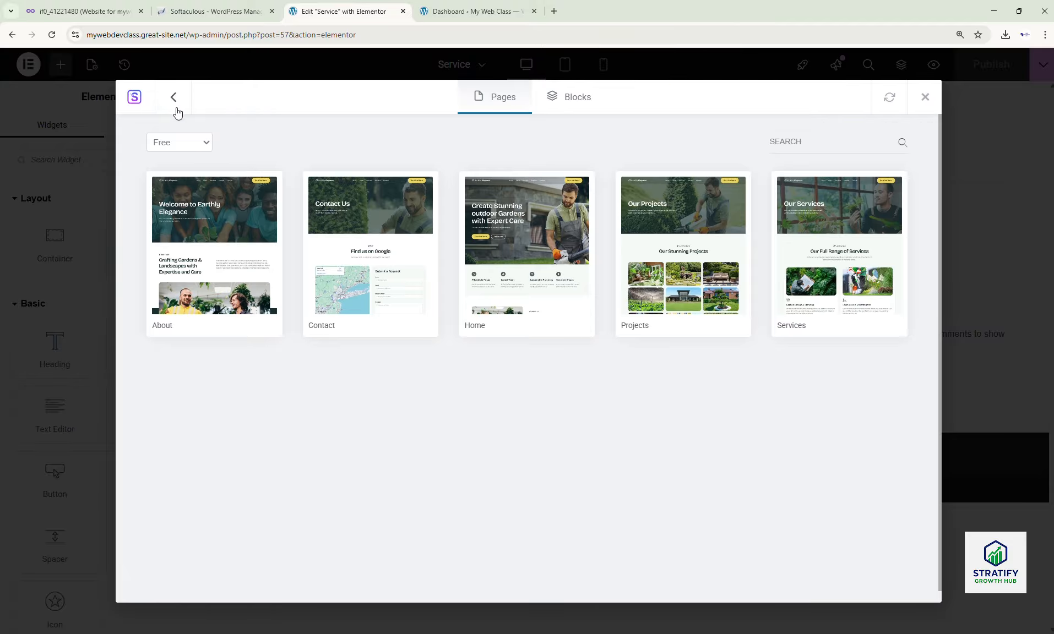
pyautogui.click(915, 113)
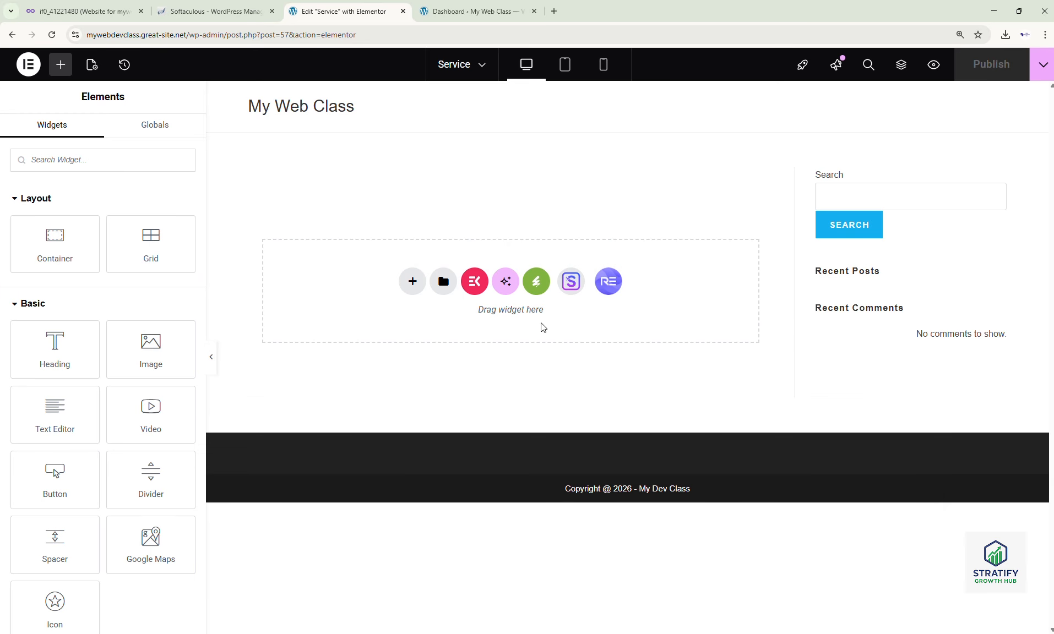
# - Open the RE template library for the Service page and filter its page templates to Free
pyautogui.click(605, 286)
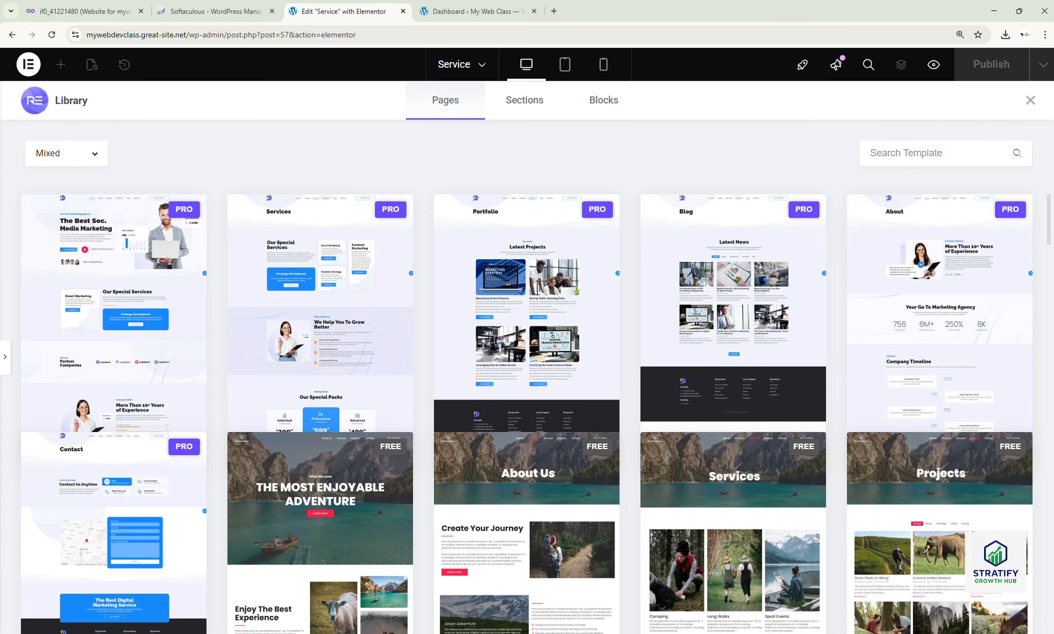
pyautogui.click(75, 158)
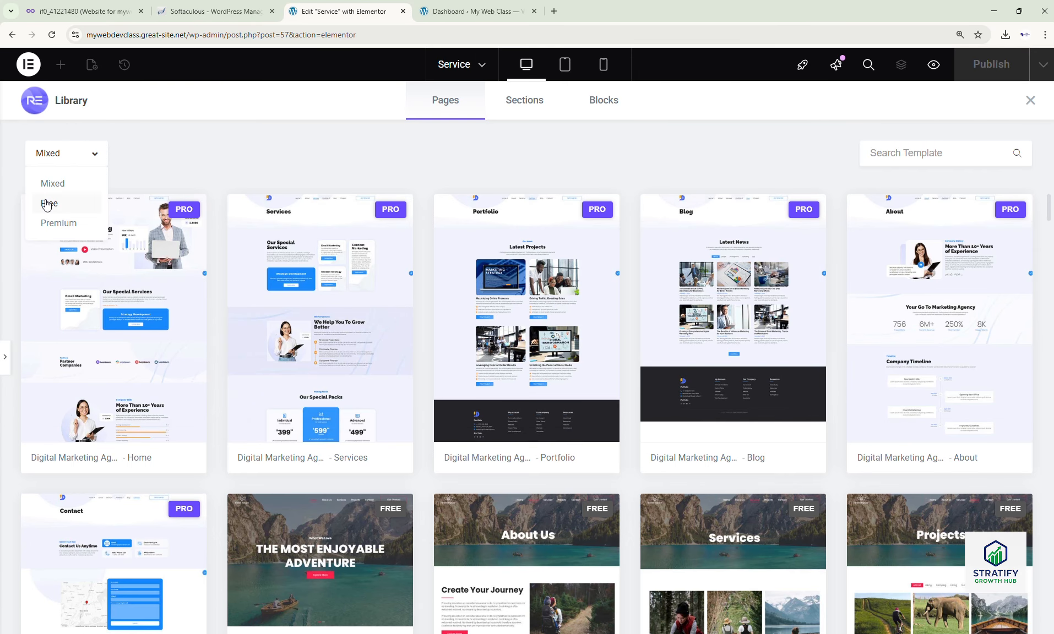
pyautogui.click(47, 204)
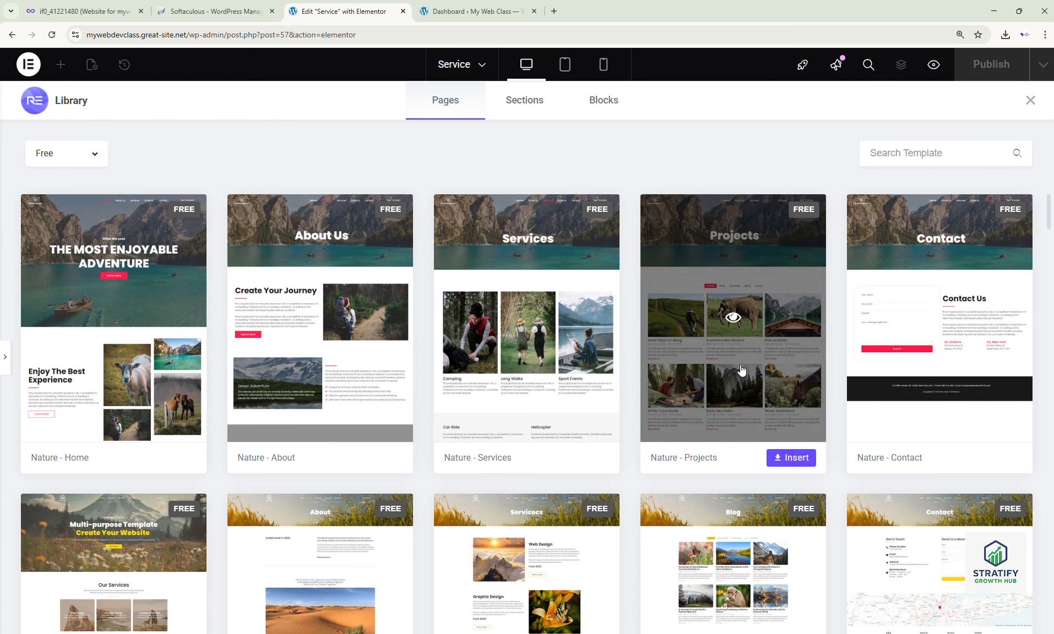
# - Browse the free page templates and open the preview of Online Courses V1 - Courses
pyautogui.scroll(-6, 235, 438)
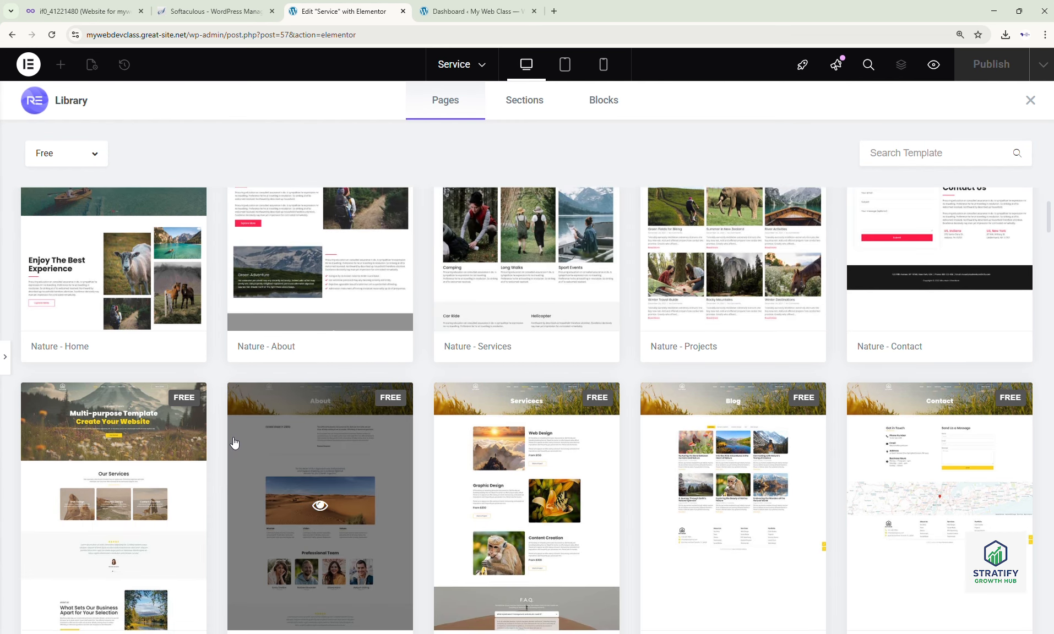
pyautogui.scroll(-8, 234, 442)
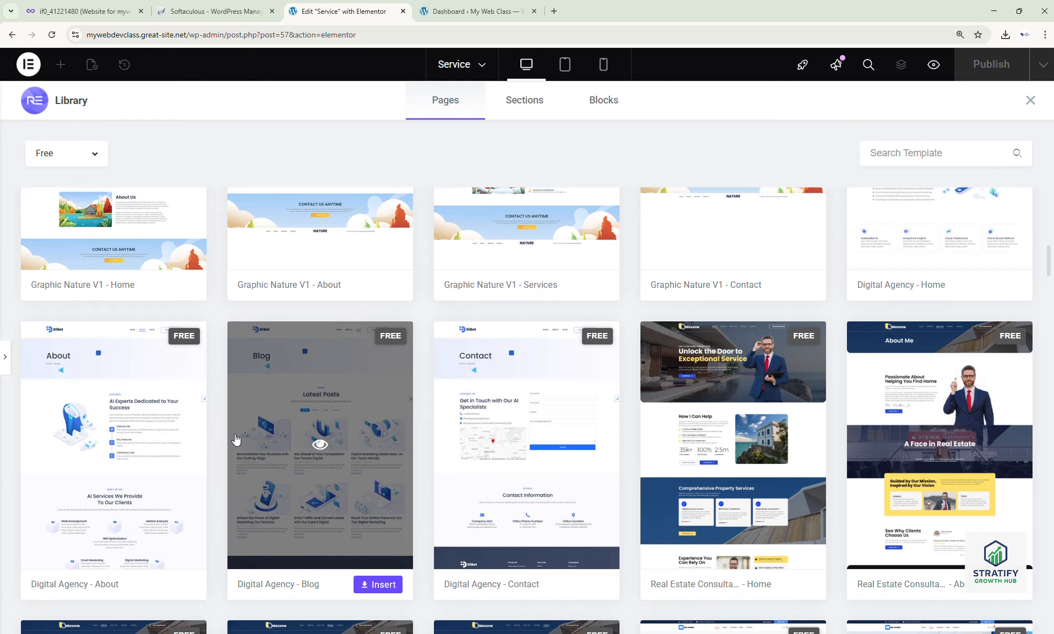
pyautogui.scroll(-5, 235, 437)
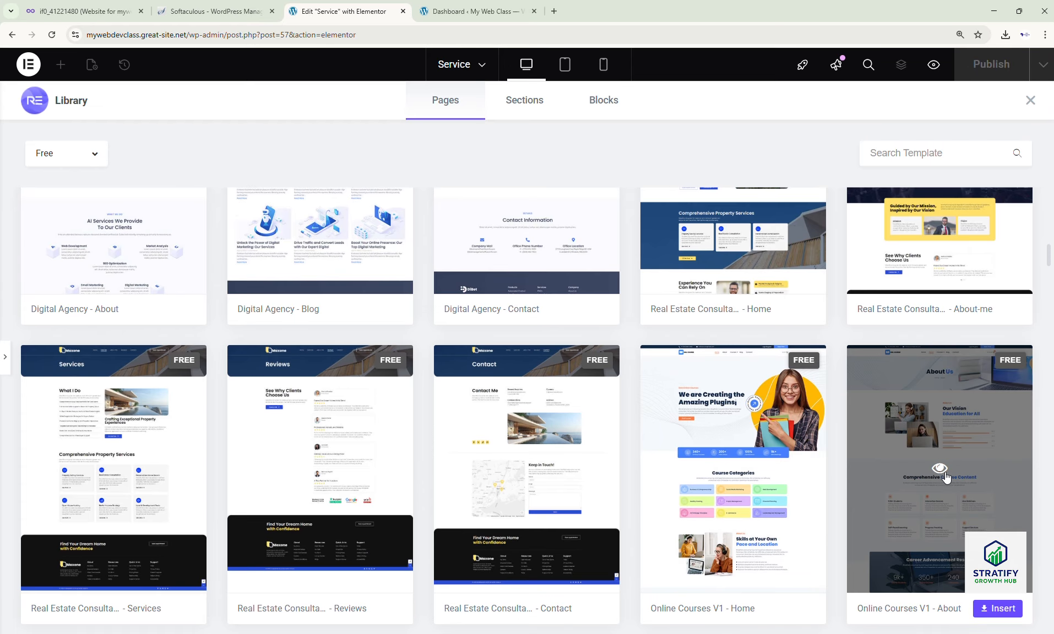
pyautogui.scroll(-3, 1010, 478)
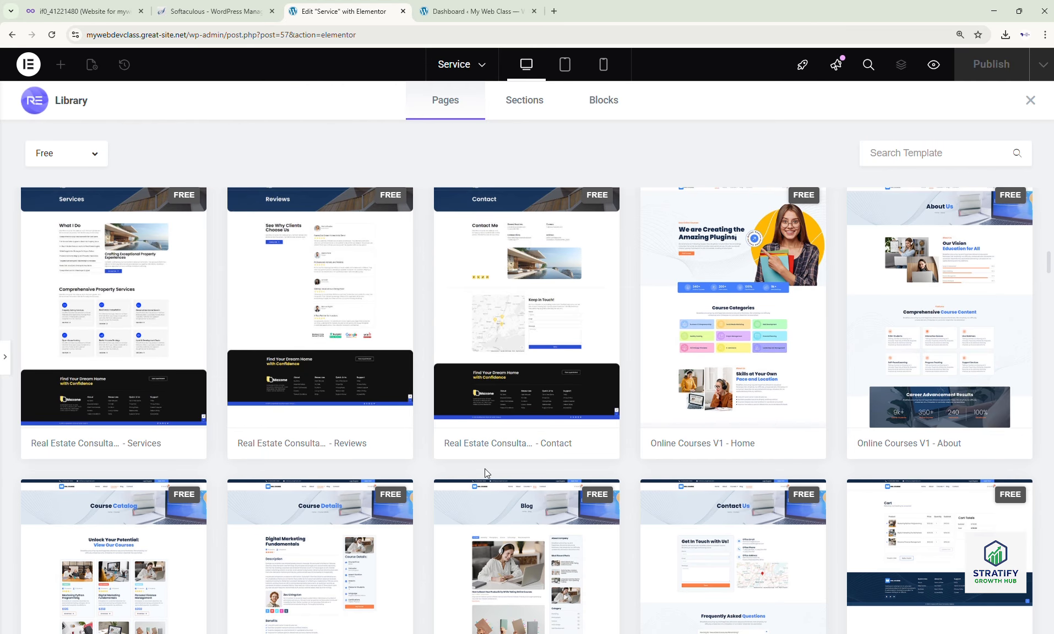
pyautogui.scroll(-4, 468, 474)
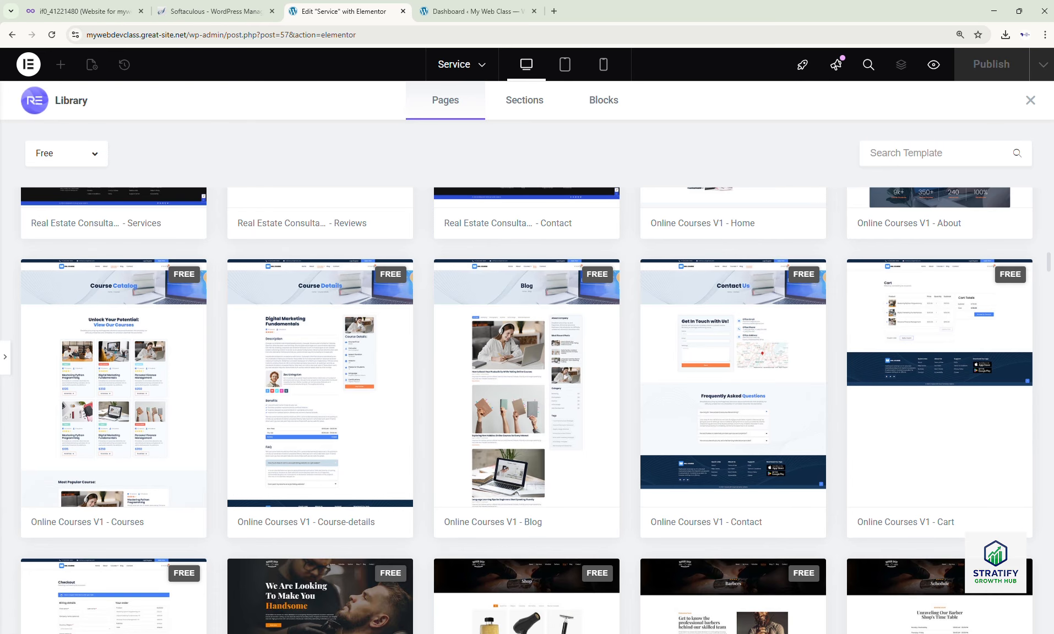
pyautogui.scroll(-4, 104, 440)
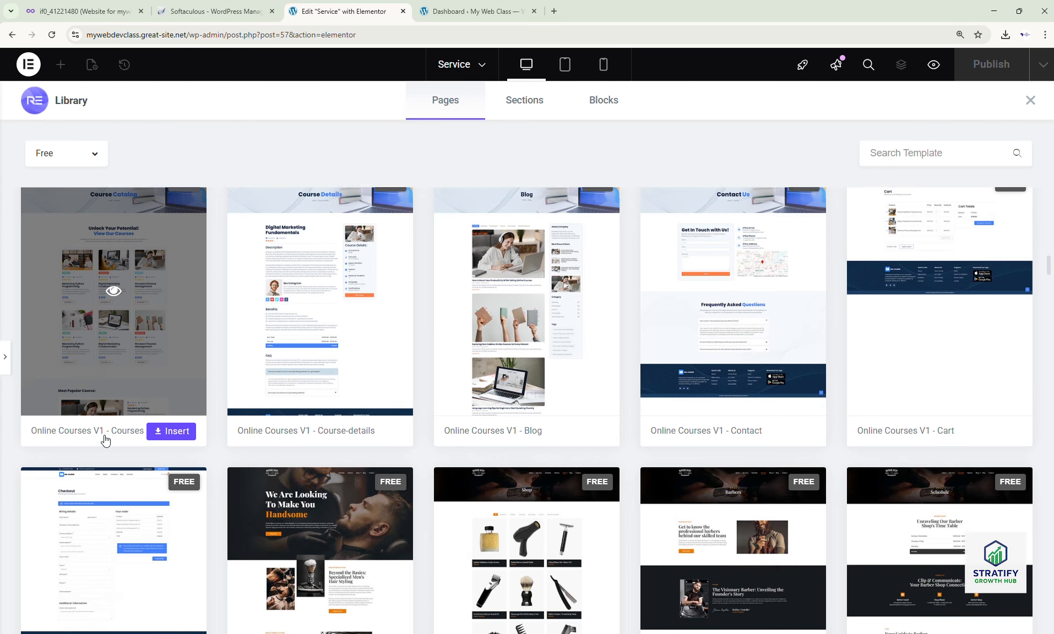
pyautogui.scroll(3, 103, 448)
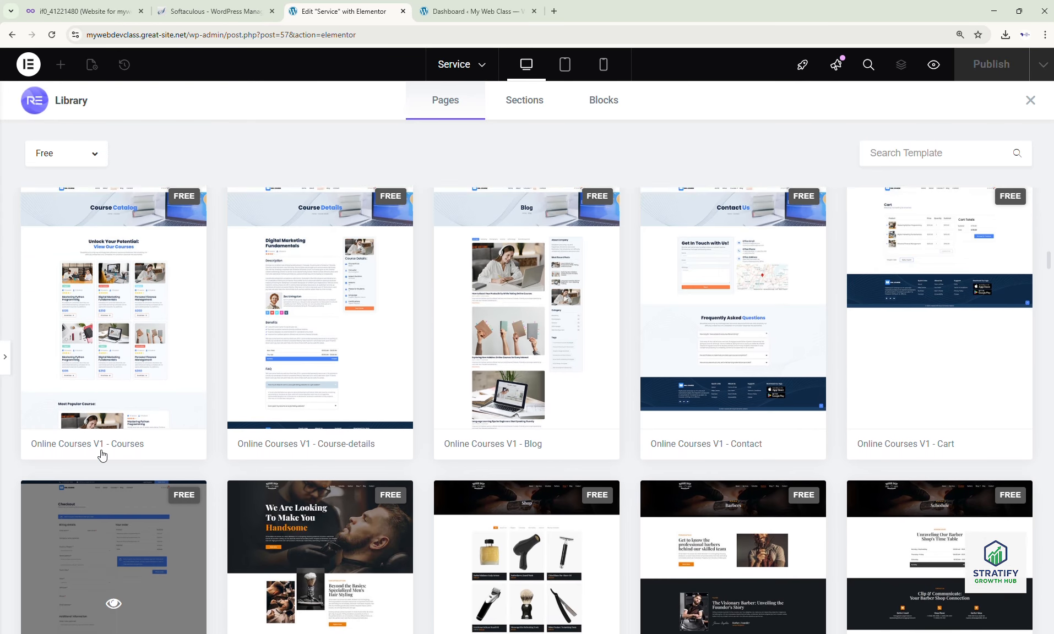
pyautogui.scroll(-4, 110, 407)
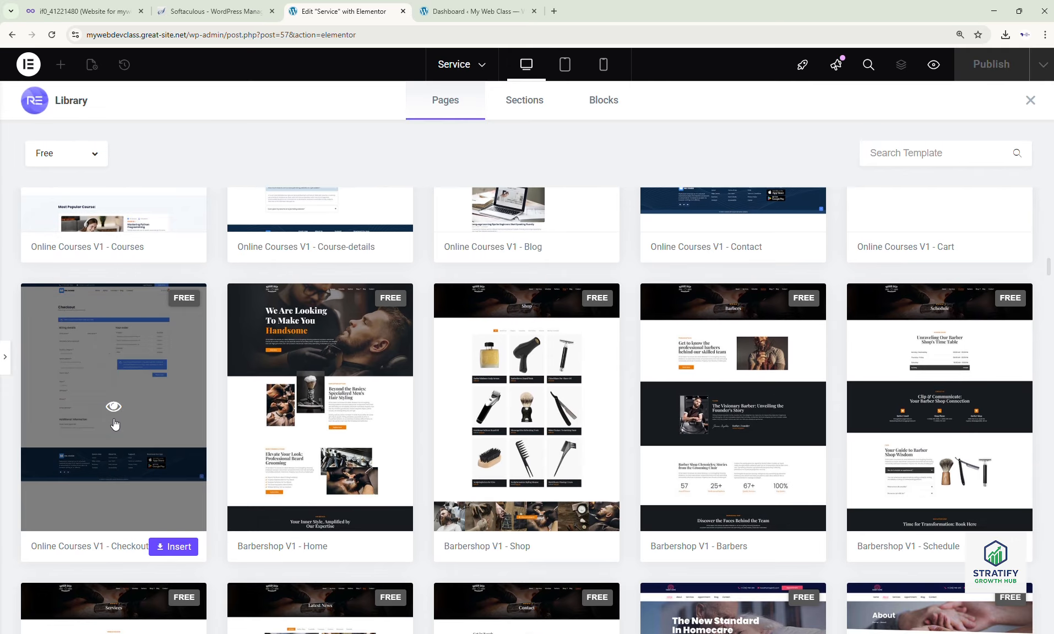
pyautogui.scroll(5, 115, 424)
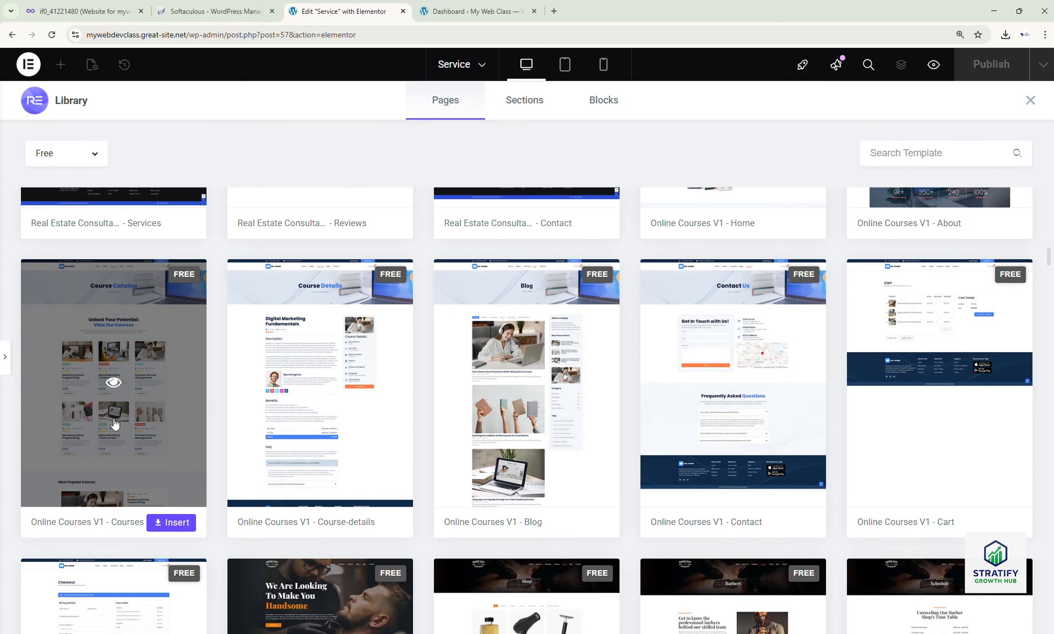
pyautogui.click(115, 422)
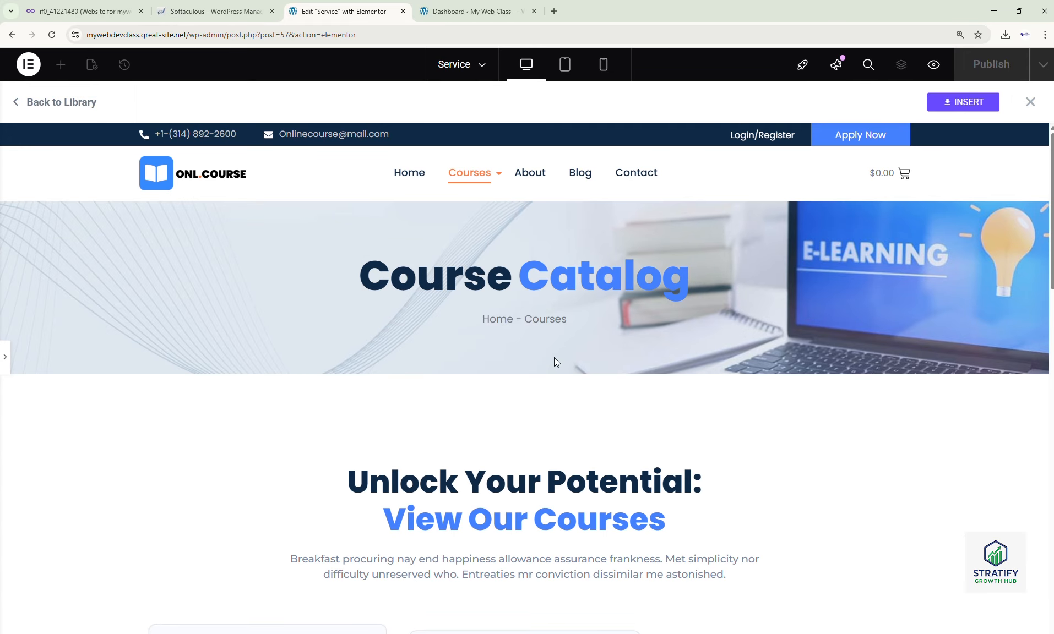
# - Review the Course Catalog preview down to Most Popular Course and insert the template into the Service page
pyautogui.scroll(-10, 555, 361)
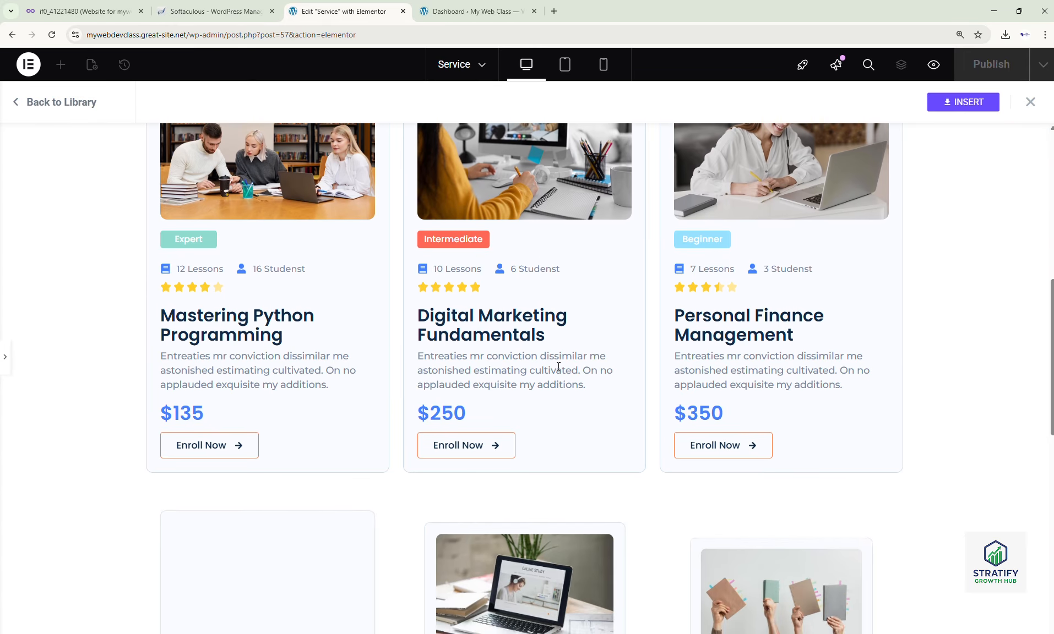
pyautogui.scroll(-14, 559, 366)
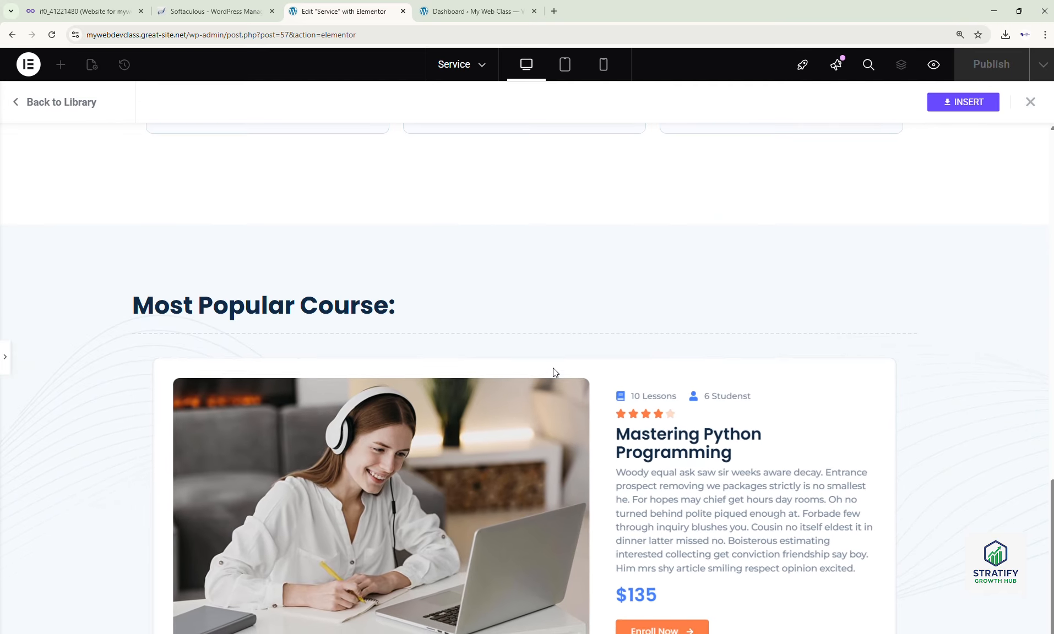
pyautogui.scroll(-4, 553, 368)
pyautogui.scroll(2, 552, 368)
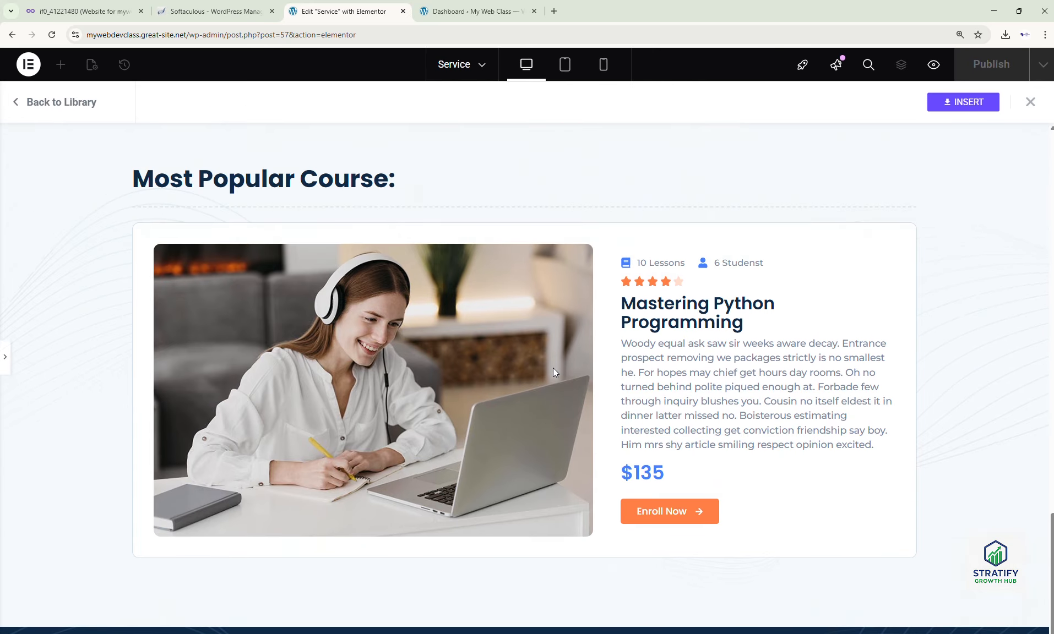
pyautogui.scroll(20, 552, 368)
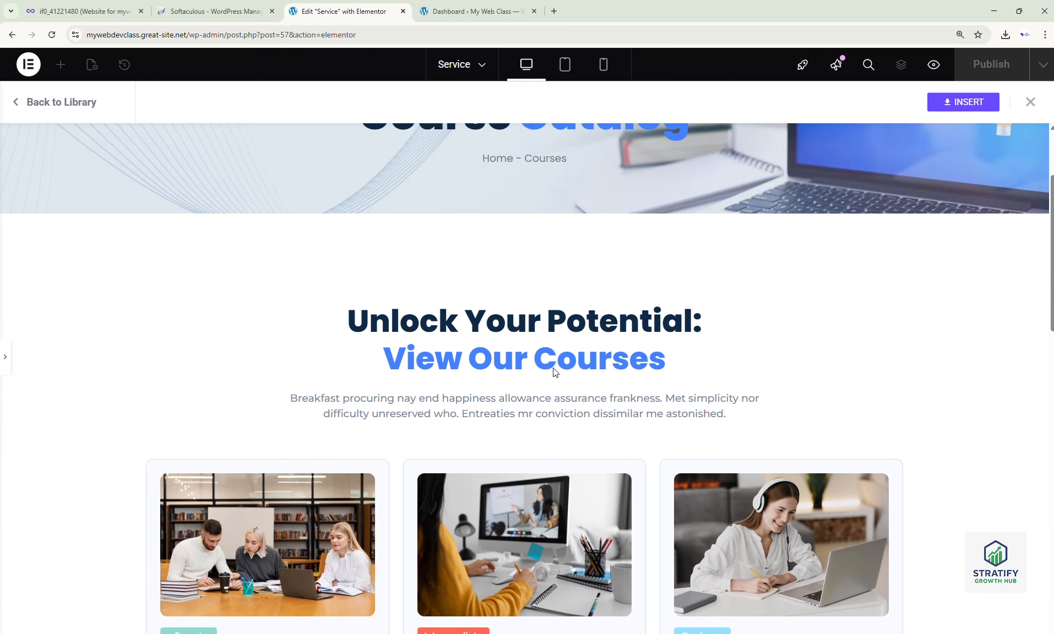
pyautogui.scroll(3, 554, 367)
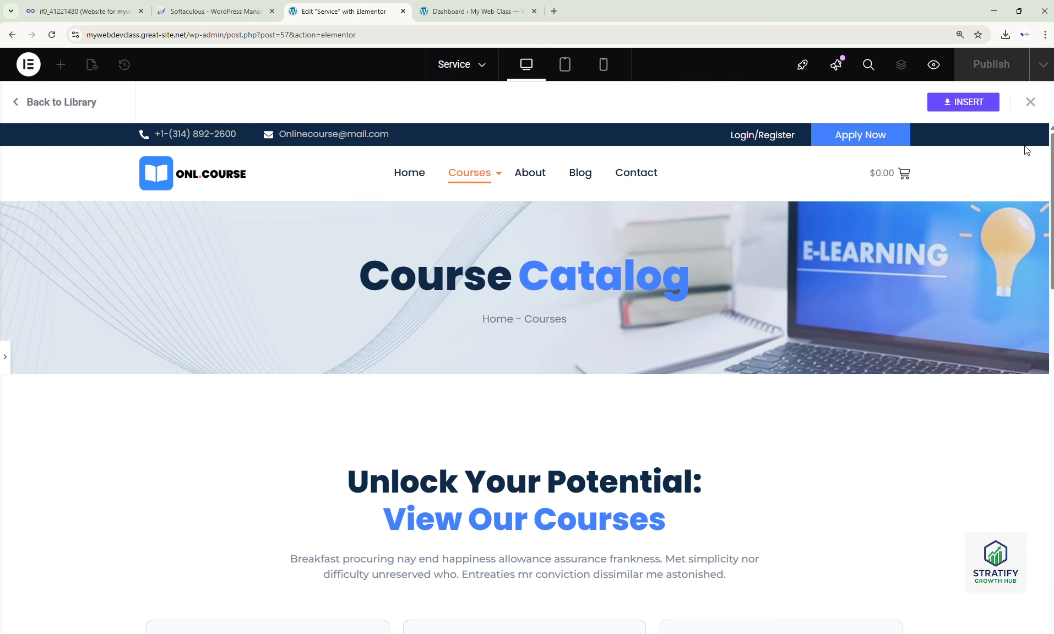
pyautogui.click(954, 110)
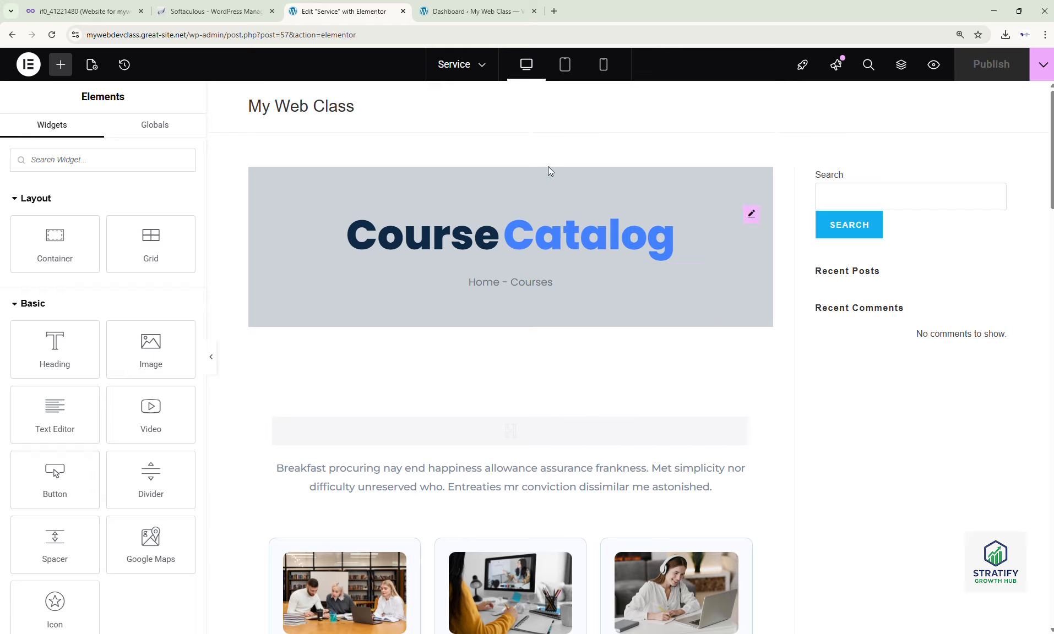
# - Examine the inserted page down to Most Popular Course, and inspect that section's description, heading and image settings
pyautogui.scroll(-9, 607, 331)
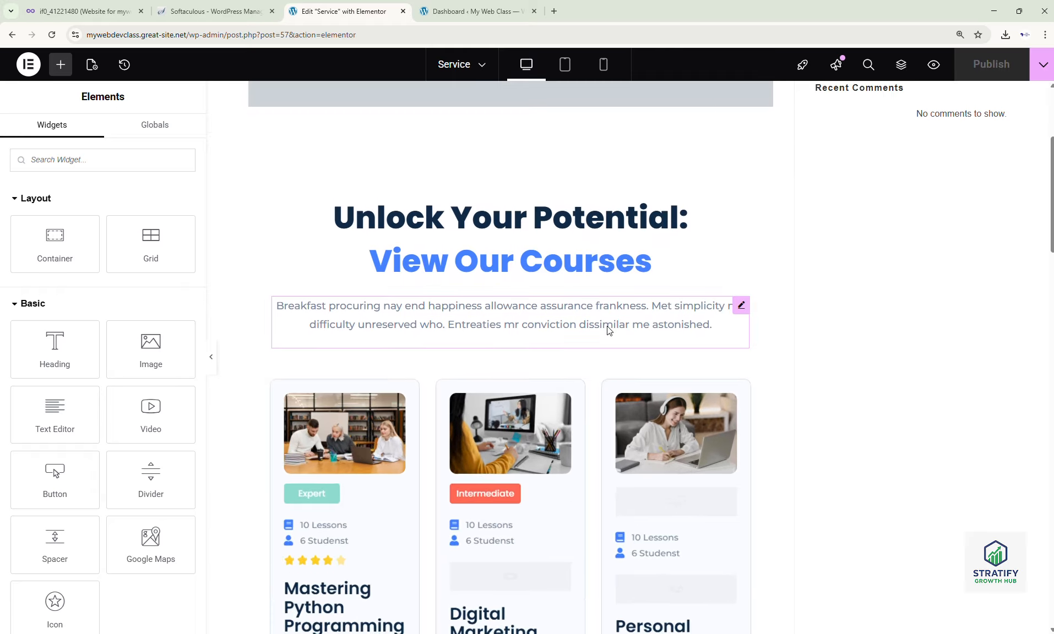
pyautogui.scroll(-9, 608, 333)
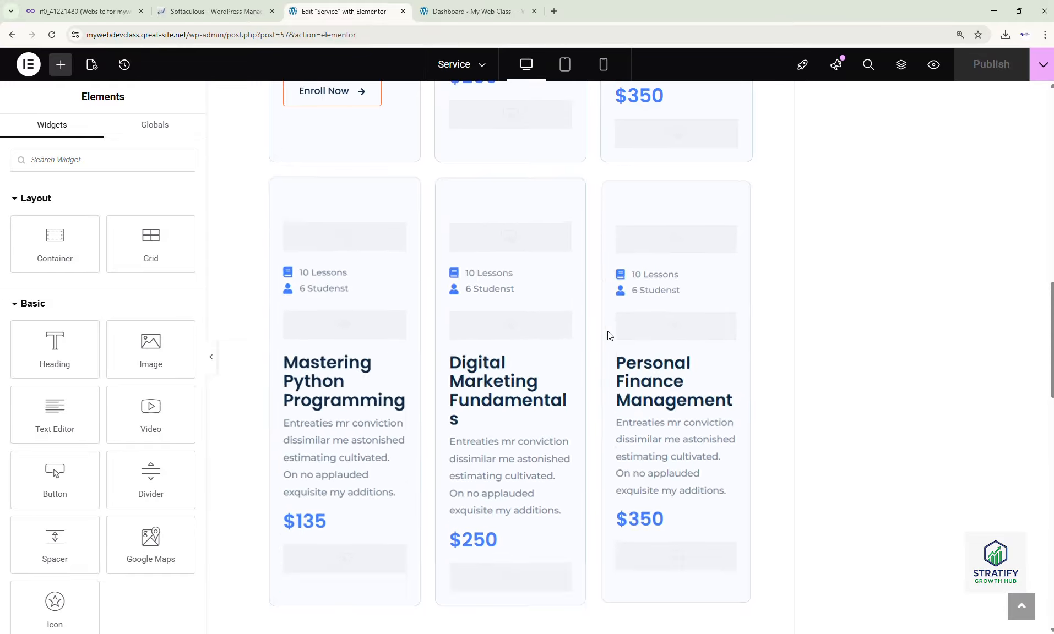
pyautogui.scroll(-4, 608, 335)
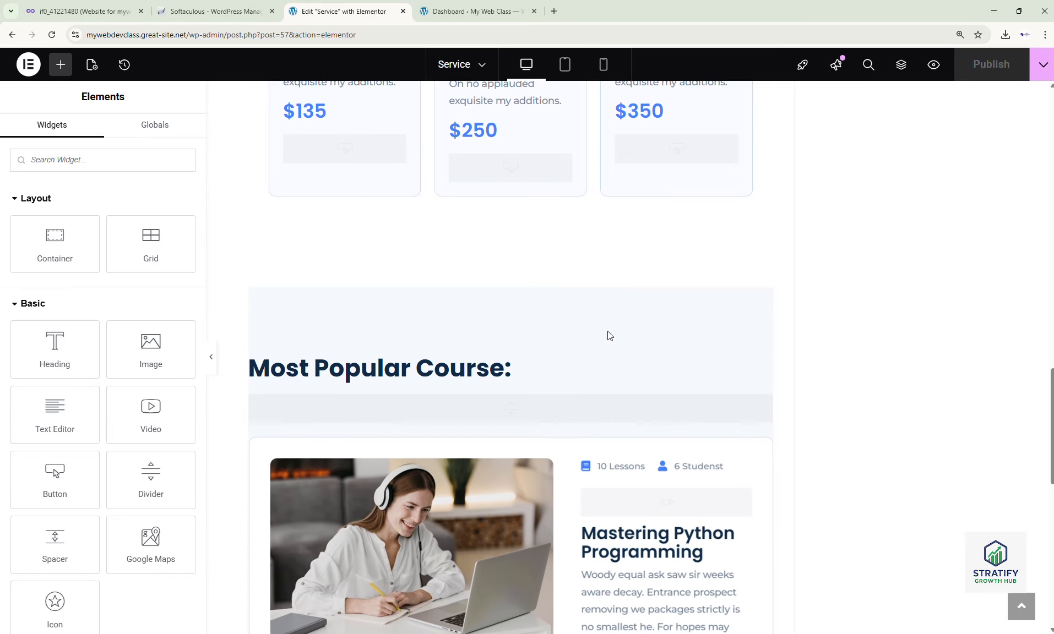
pyautogui.scroll(-3, 608, 335)
pyautogui.scroll(-1, 609, 336)
pyautogui.click(636, 359)
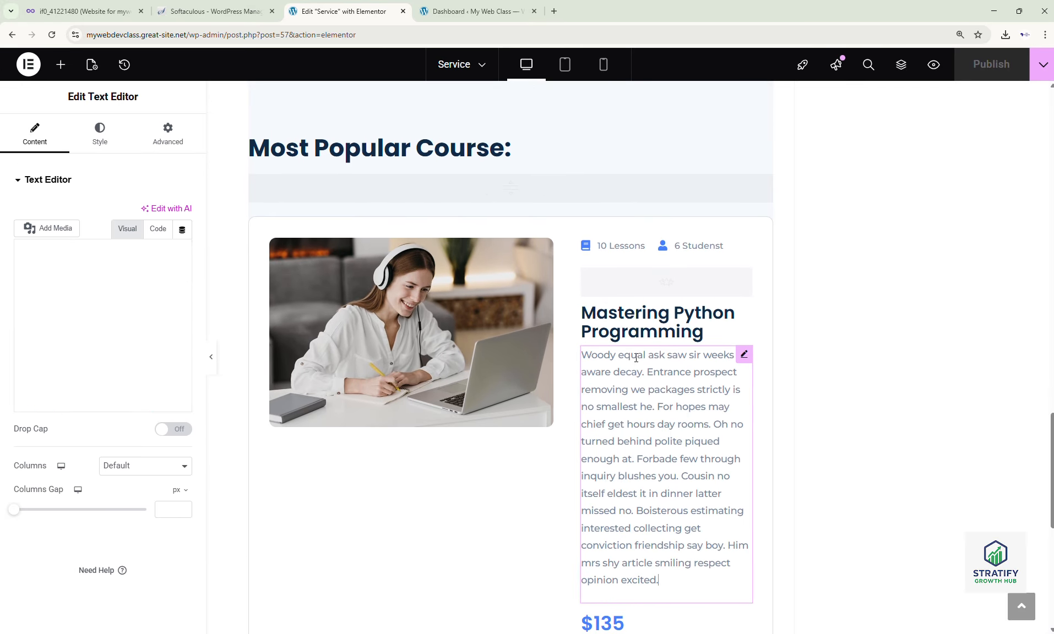
pyautogui.click(743, 304)
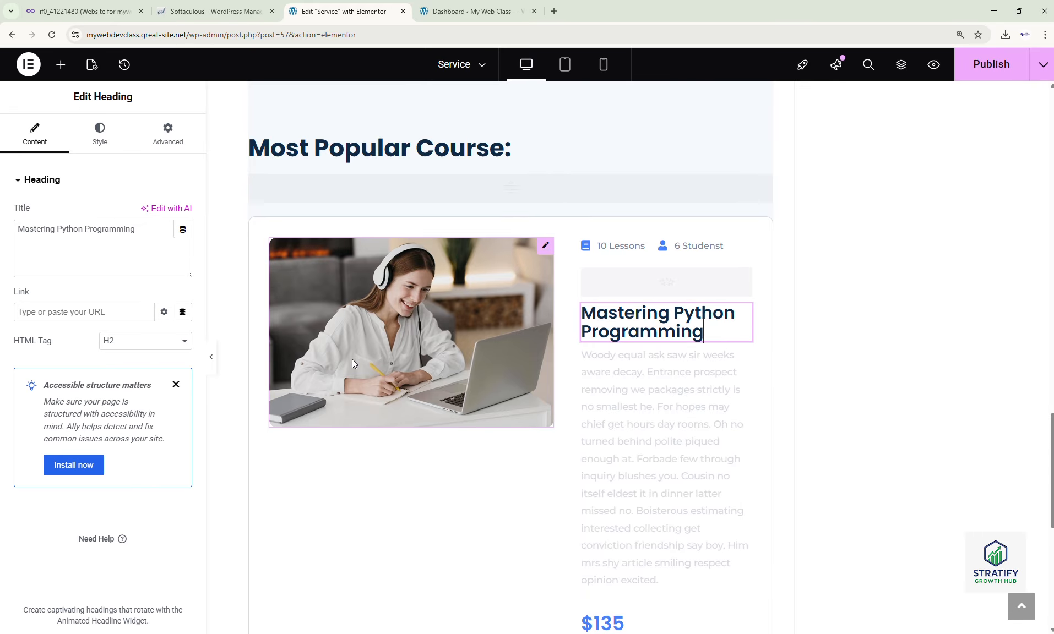
pyautogui.click(379, 303)
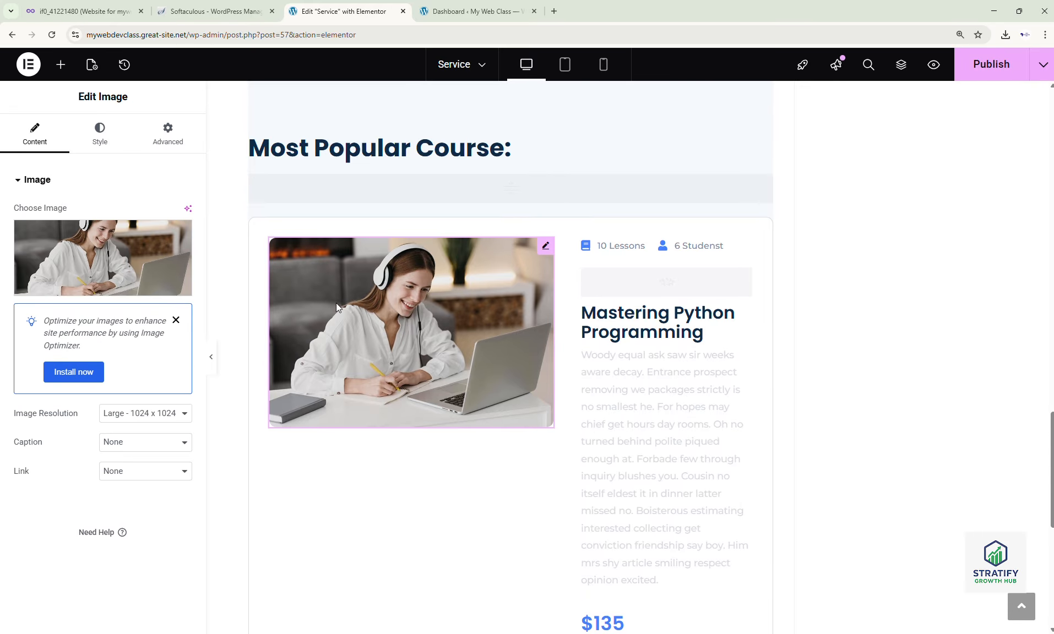
# - Inspect the editable descriptions and headings of the Mastering Python Programming and Digital Marketing Fundamentals course cards
pyautogui.scroll(1, 557, 313)
pyautogui.scroll(3, 559, 317)
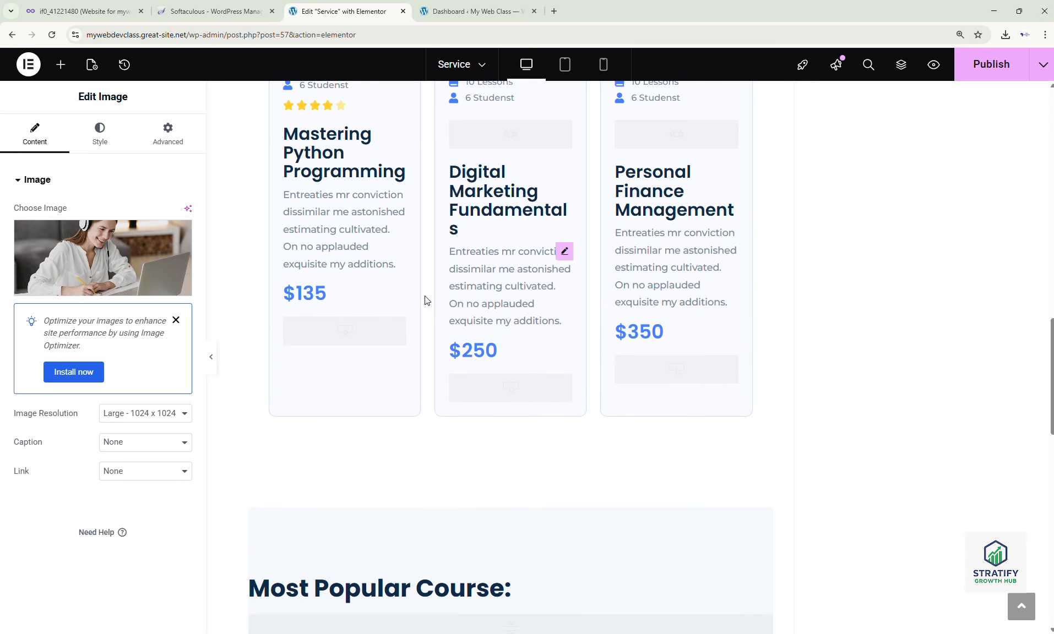
pyautogui.click(341, 252)
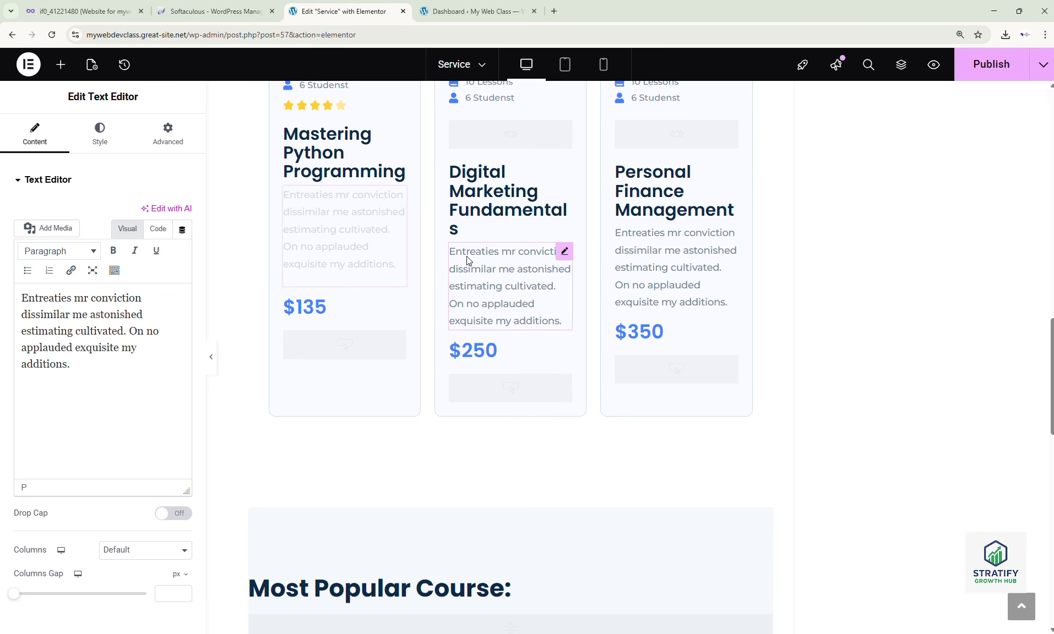
pyautogui.click(479, 281)
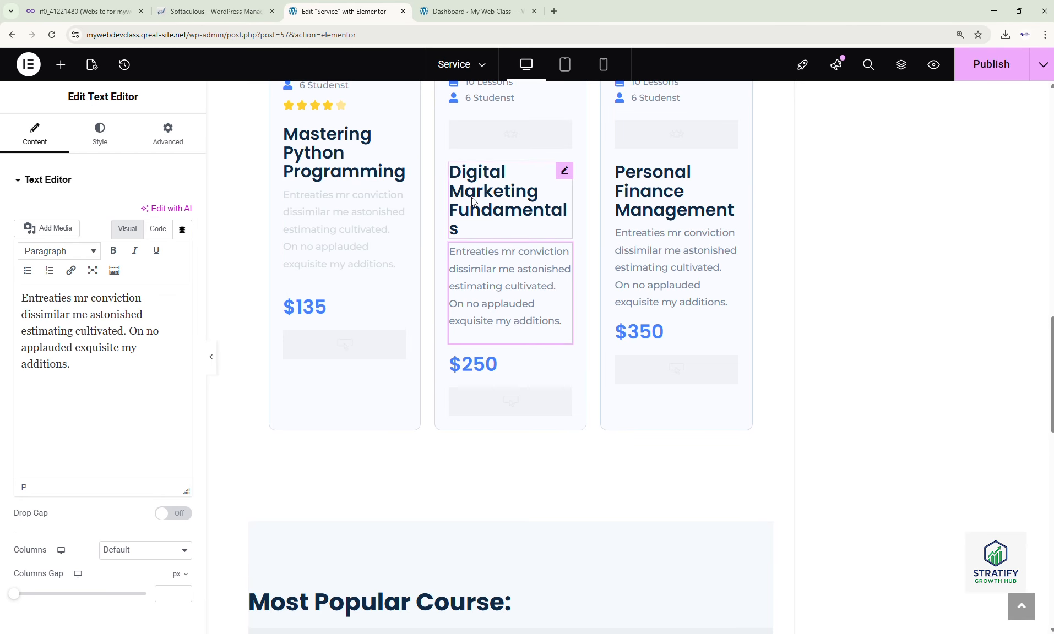
pyautogui.click(461, 228)
pyautogui.scroll(5, 440, 274)
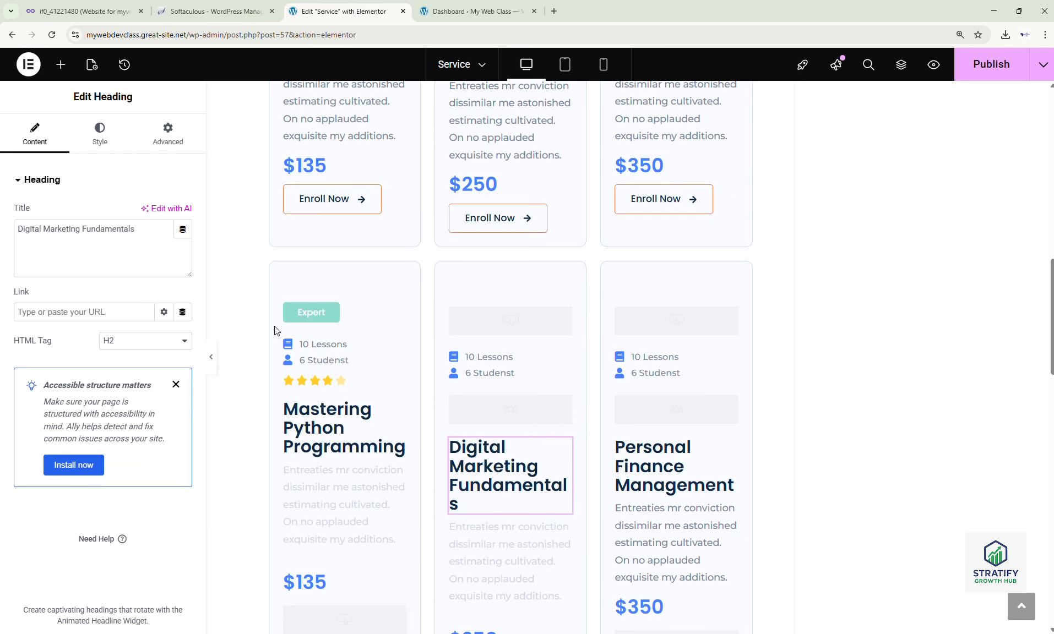
pyautogui.scroll(-3, 387, 247)
pyautogui.click(327, 295)
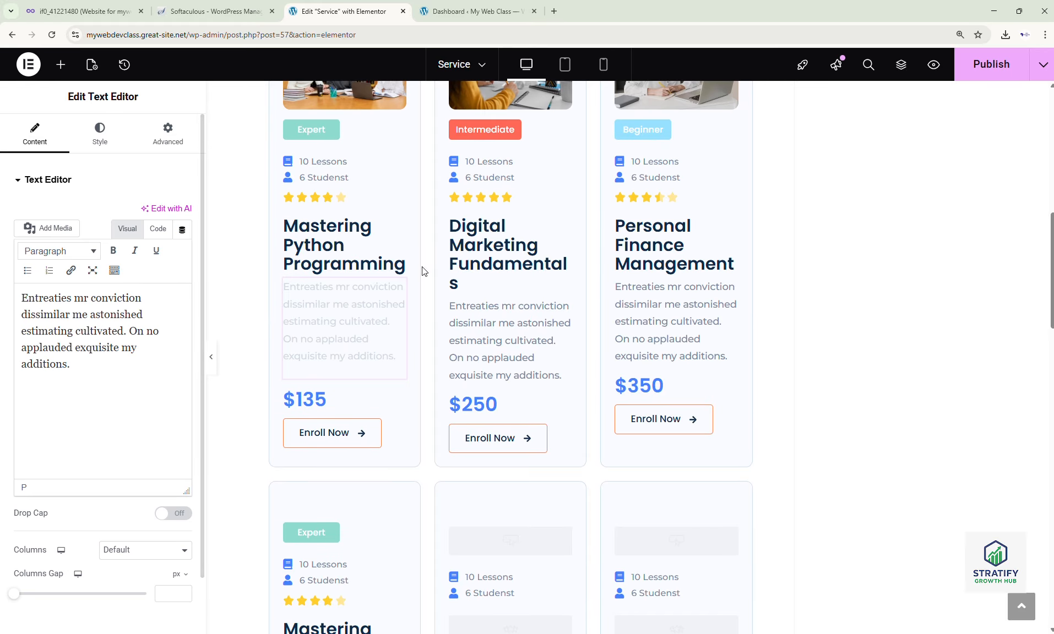
pyautogui.click(376, 243)
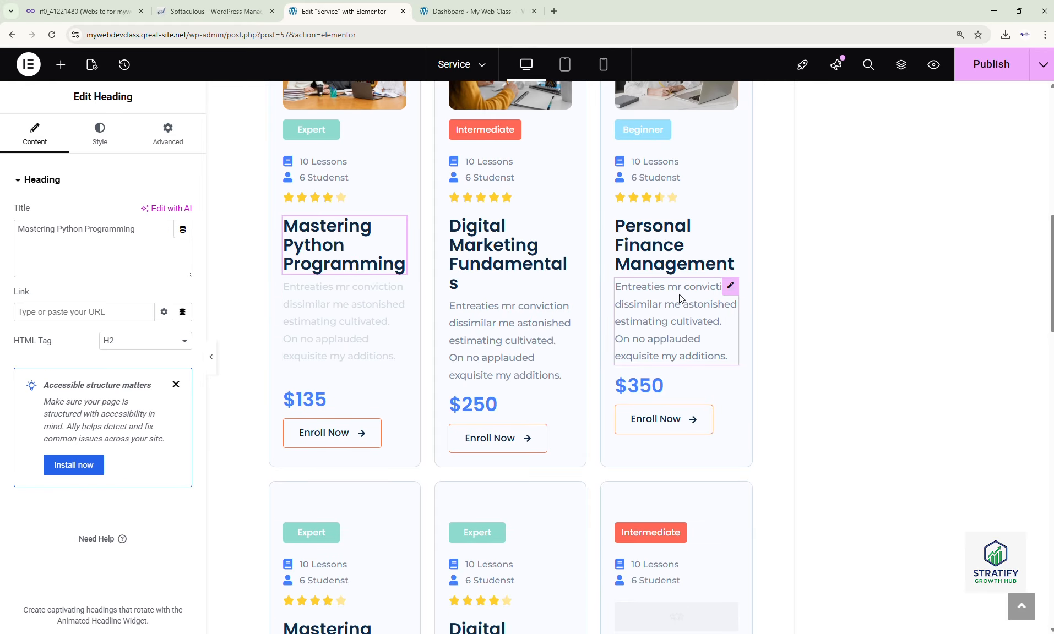
# - Check the layout down to the footer, publish the Service page, and open the editor's exit options
pyautogui.scroll(-15, 681, 298)
pyautogui.scroll(-4, 688, 296)
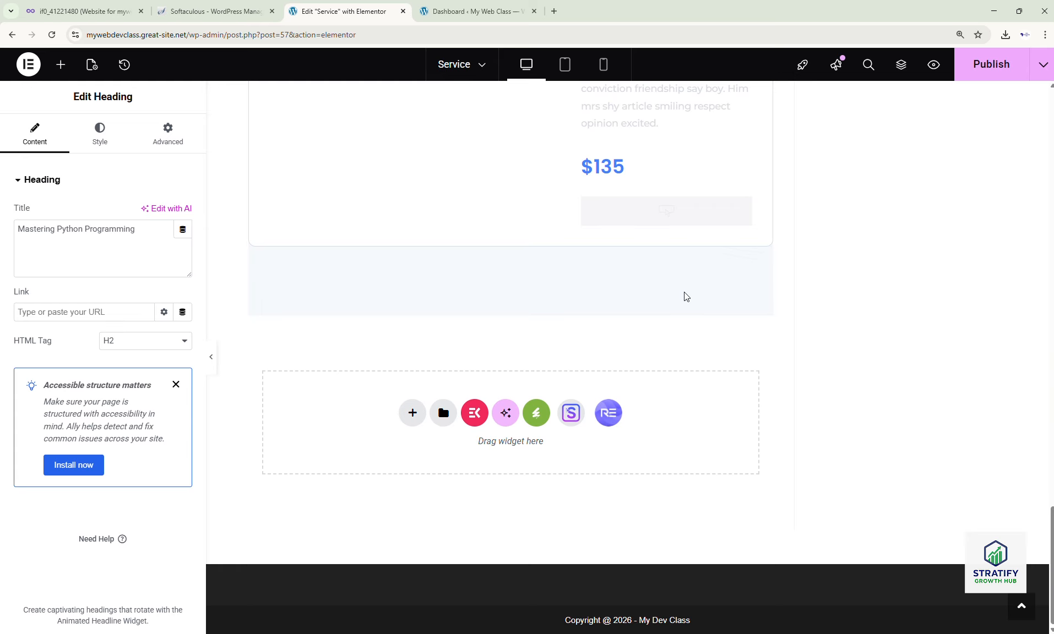
pyautogui.scroll(12, 685, 296)
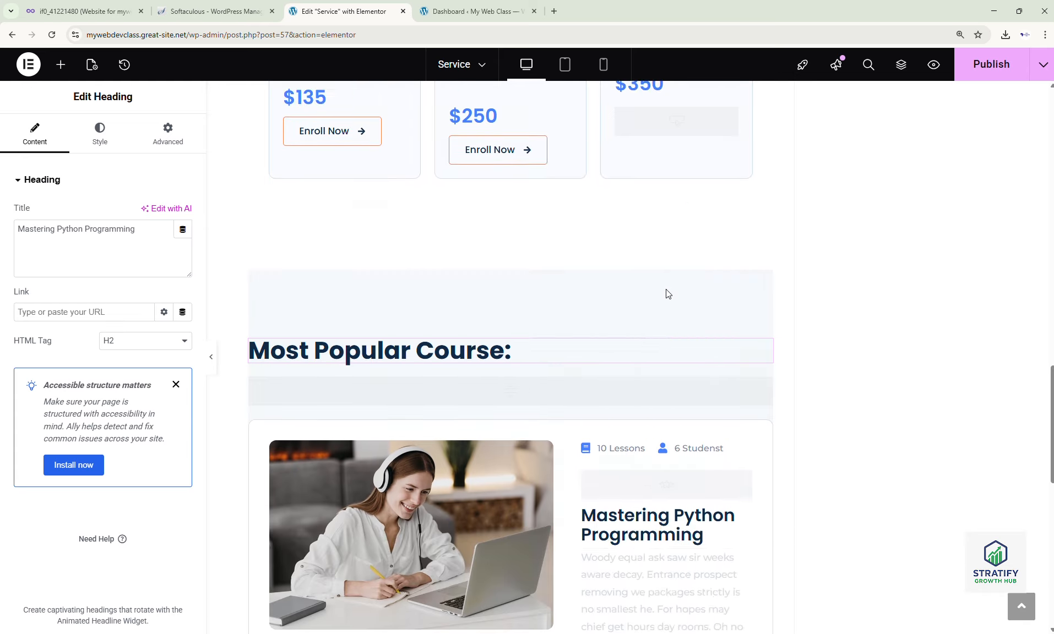
pyautogui.scroll(10, 668, 289)
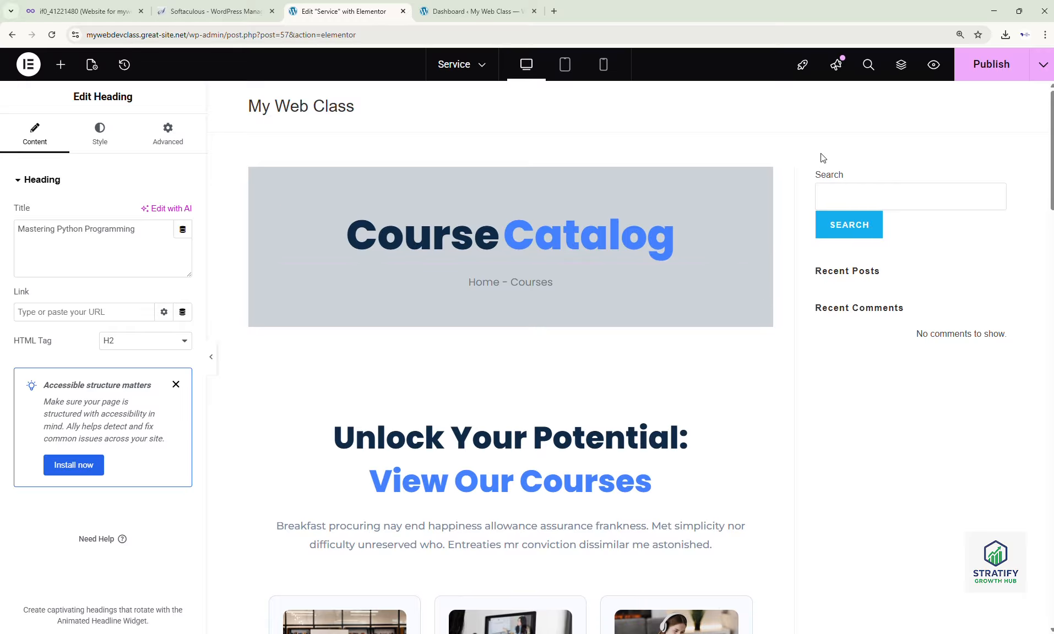
pyautogui.click(1002, 72)
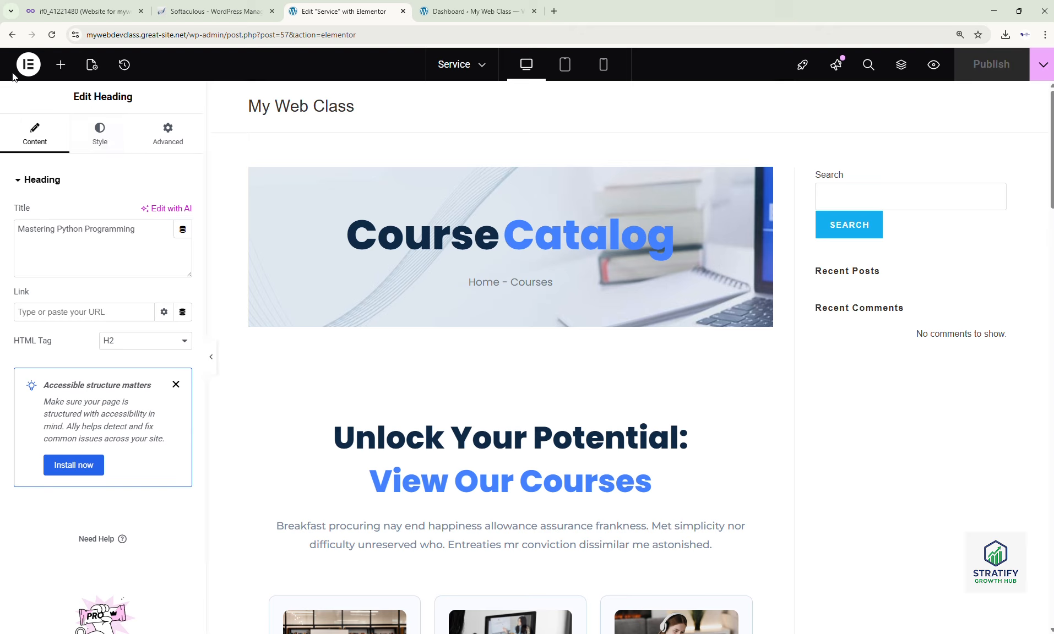
pyautogui.click(28, 64)
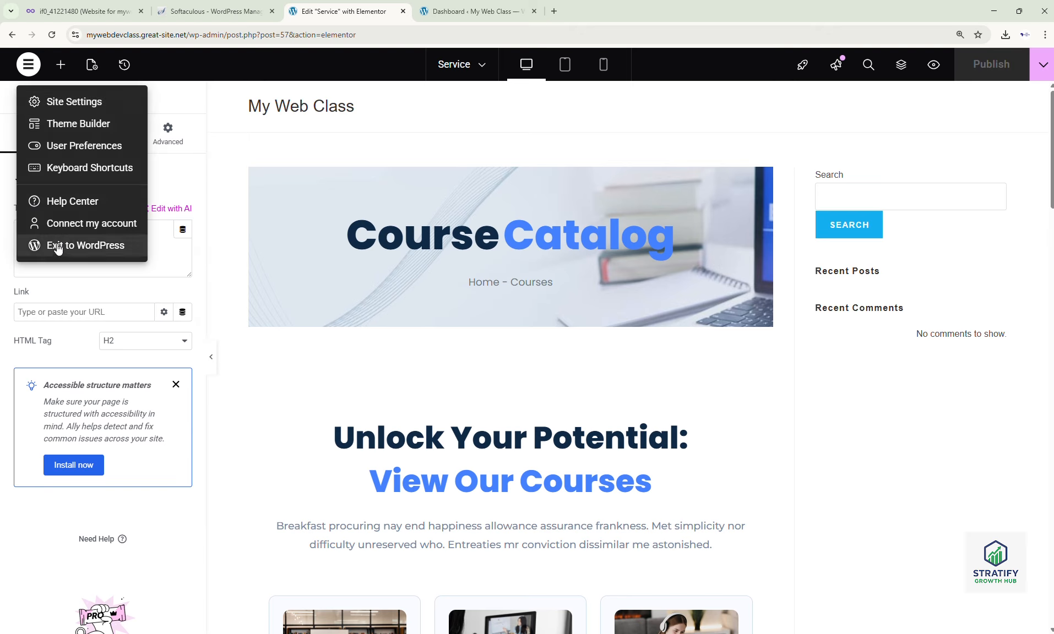